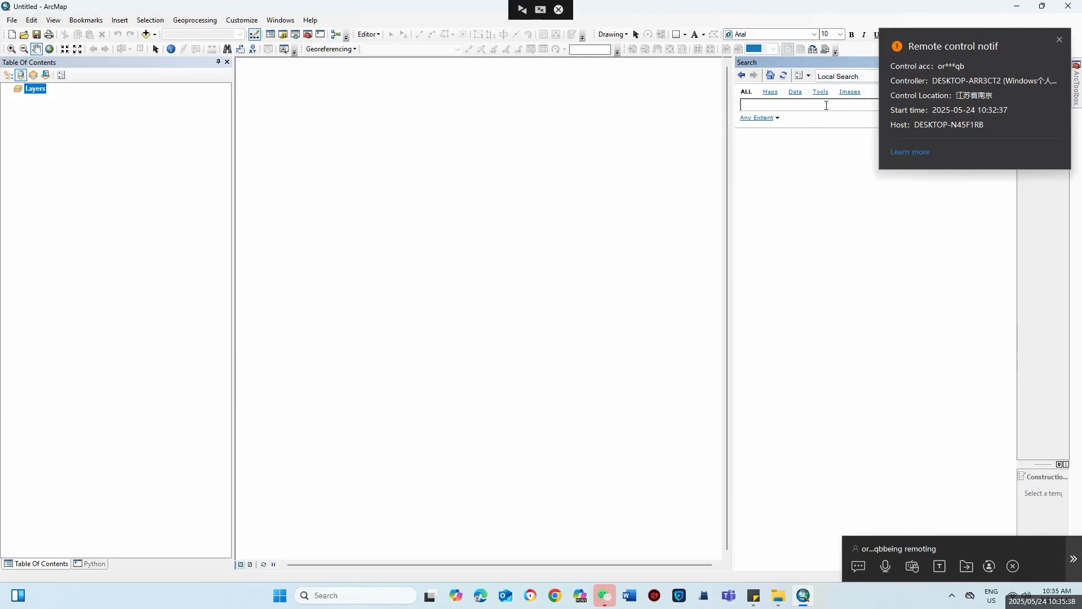
# Step: Search for "mosaic into new ras", dismissing the remote-control notices covering the window
pyautogui.write('mosaic into new ras')
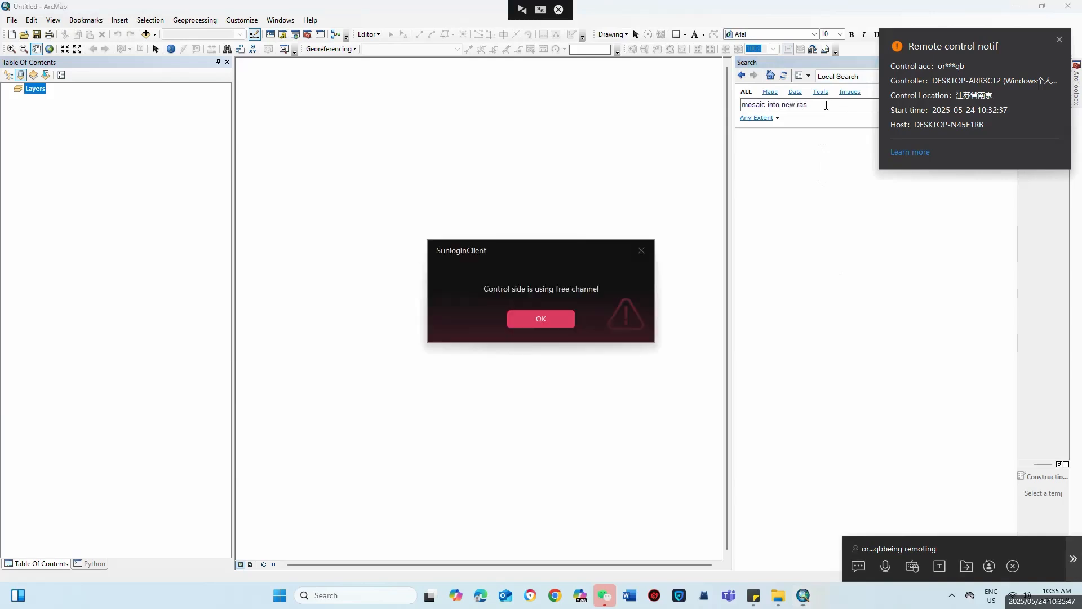
pyautogui.click(641, 252)
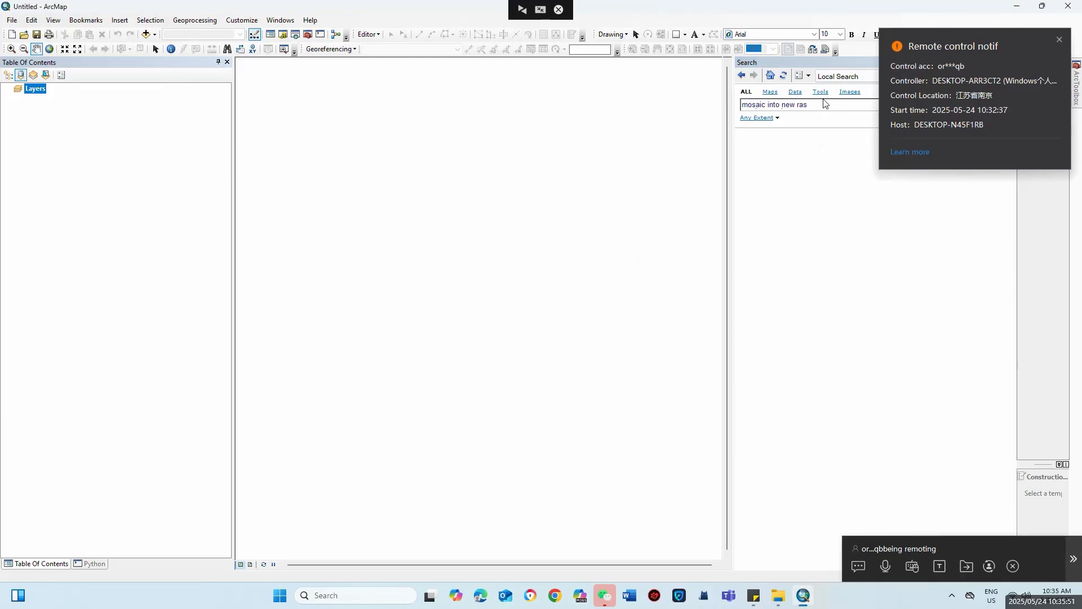
pyautogui.click(1060, 39)
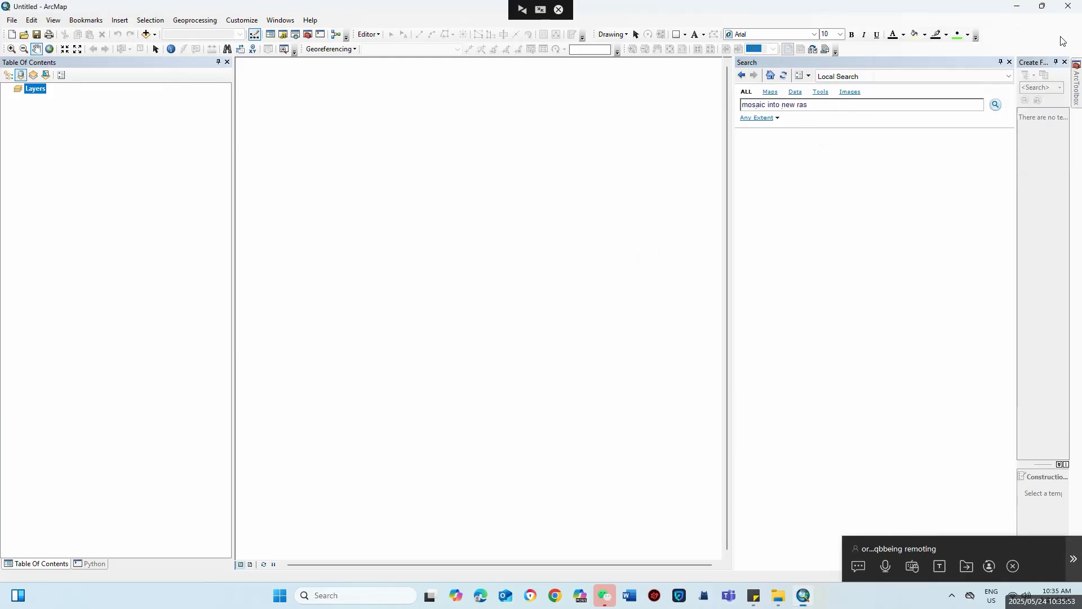
pyautogui.click(998, 105)
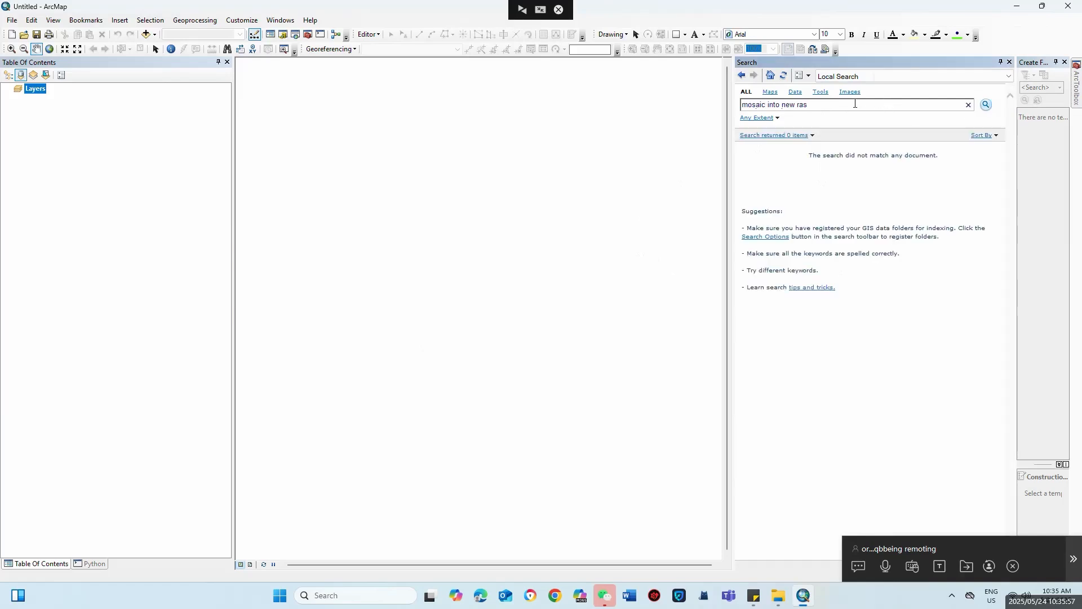
# Step: Replace the search text with "merge" and run the search
pyautogui.press('BackSpace')
pyautogui.press('BackSpace')
pyautogui.press('BackSpace')
pyautogui.press('BackSpace')
pyautogui.press('BackSpace')
pyautogui.press('BackSpace')
pyautogui.press('BackSpace')
pyautogui.press('BackSpace')
pyautogui.press('BackSpace')
pyautogui.press('BackSpace')
pyautogui.press('BackSpace')
pyautogui.press('BackSpace')
pyautogui.press('BackSpace')
pyautogui.press('BackSpace')
pyautogui.press('BackSpace')
pyautogui.press('BackSpace')
pyautogui.press('BackSpace')
pyautogui.press('BackSpace')
pyautogui.press('BackSpace')
pyautogui.write('merg')
pyautogui.click(985, 105)
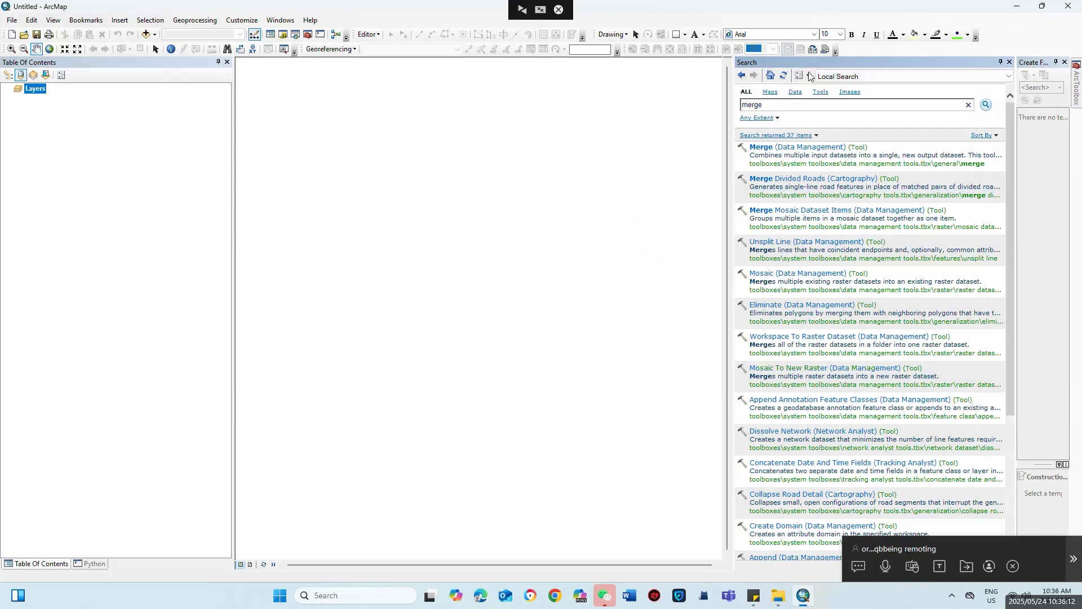
# Step: Search for the tool "Mosaic to new raster"
pyautogui.doubleClick(790, 105)
pyautogui.write('Mosaic to new raster')
pyautogui.press('Return')
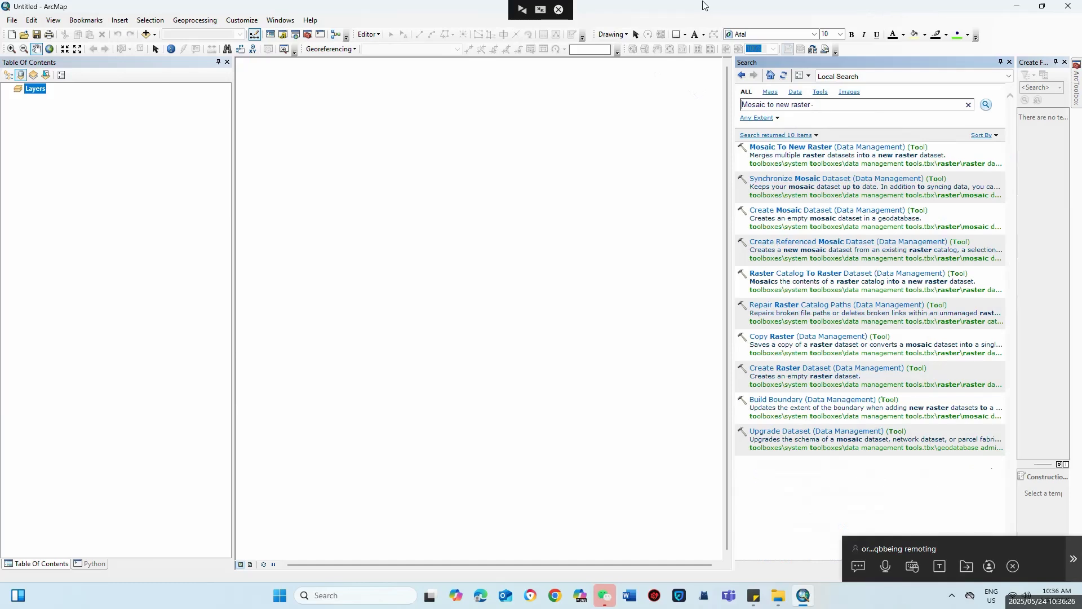
pyautogui.press('super')
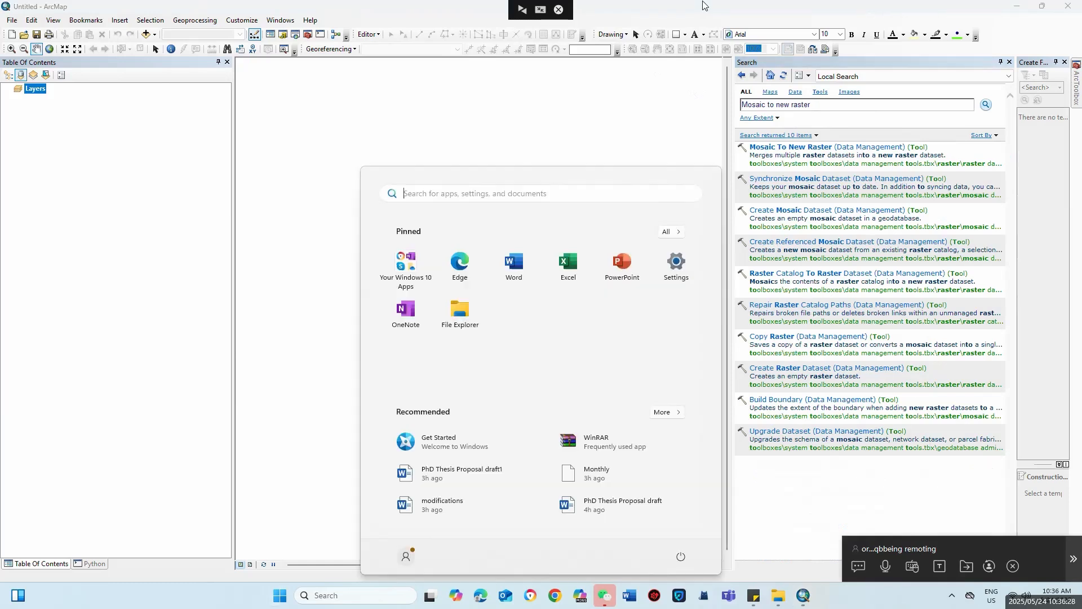
pyautogui.click(745, 5)
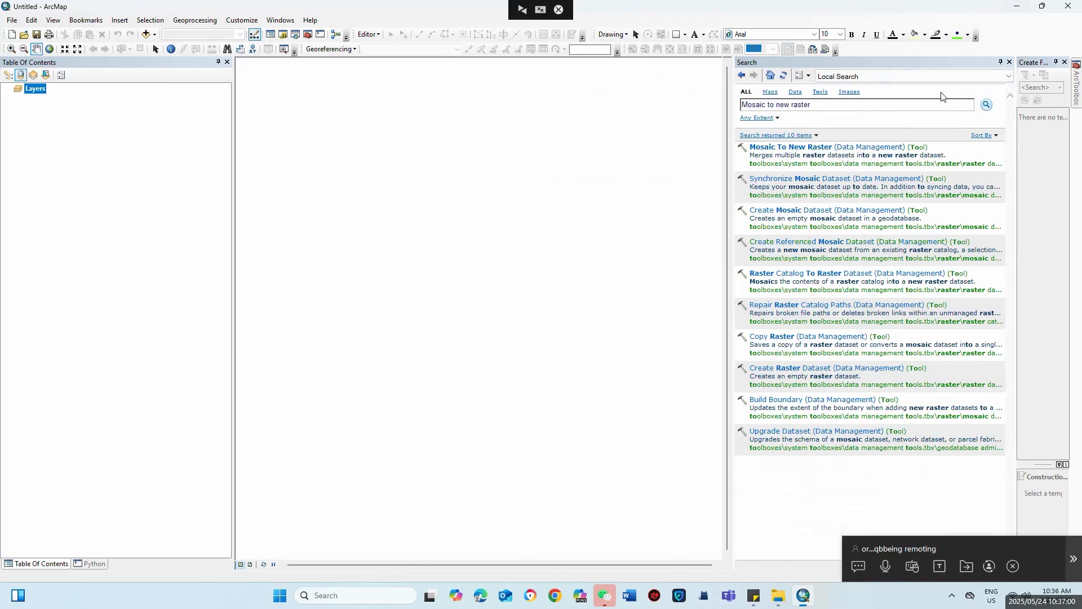
pyautogui.moveTo(467, 10)
pyautogui.click(846, 148)
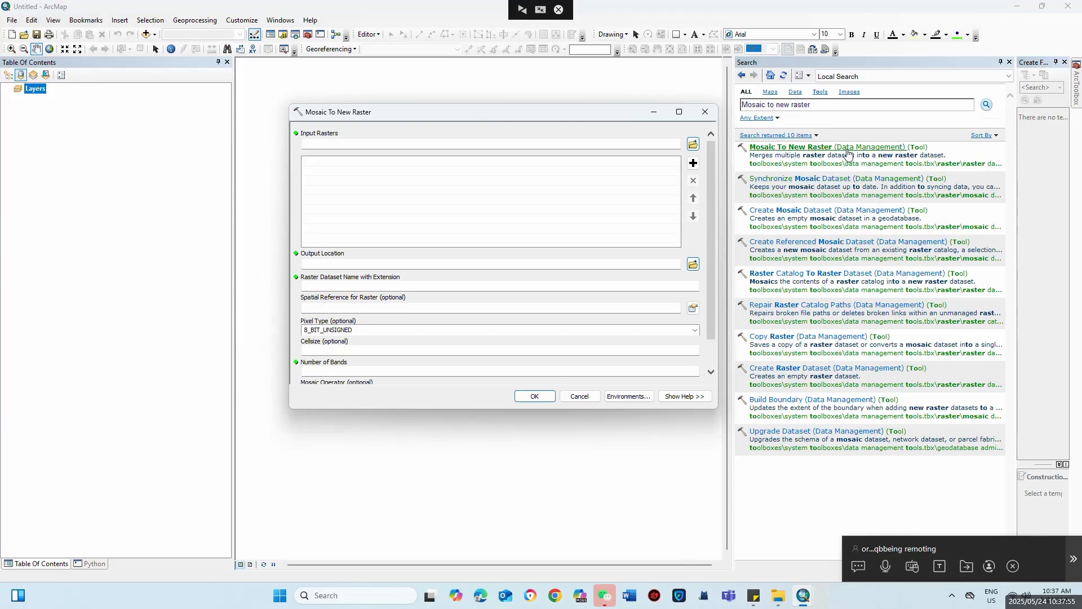
pyautogui.click(703, 118)
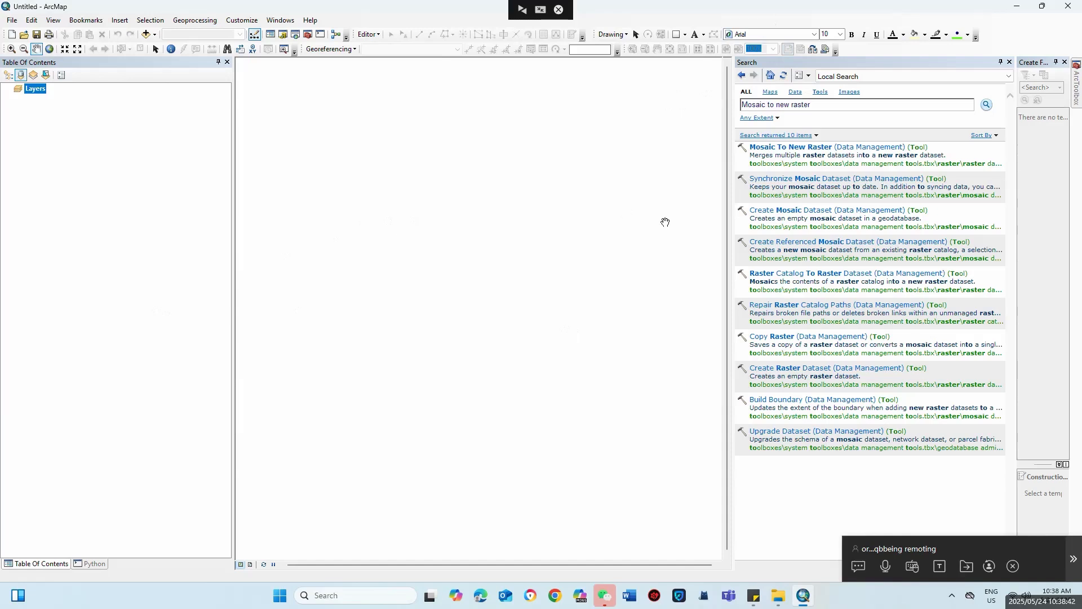
# Step: Enlarge the search results text and open the Mosaic To New Raster (Data Management) tool
pyautogui.moveTo(882, 3)
pyautogui.keyDown('ctrl'); pyautogui.scroll(1, 861, 117); pyautogui.keyUp('ctrl')
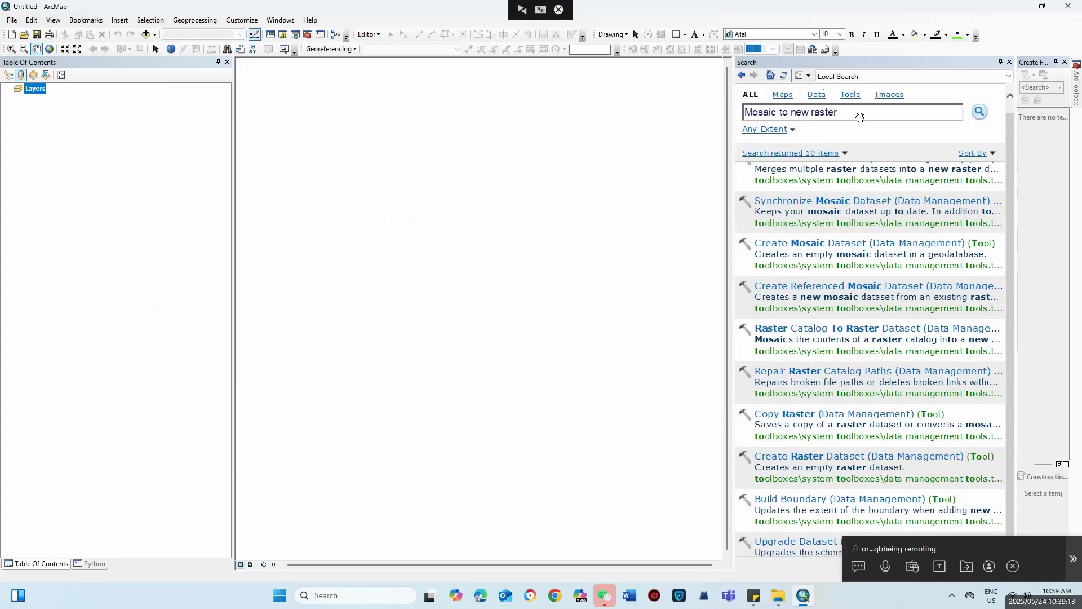
pyautogui.keyDown('ctrl'); pyautogui.scroll(1, 842, 141); pyautogui.keyUp('ctrl')
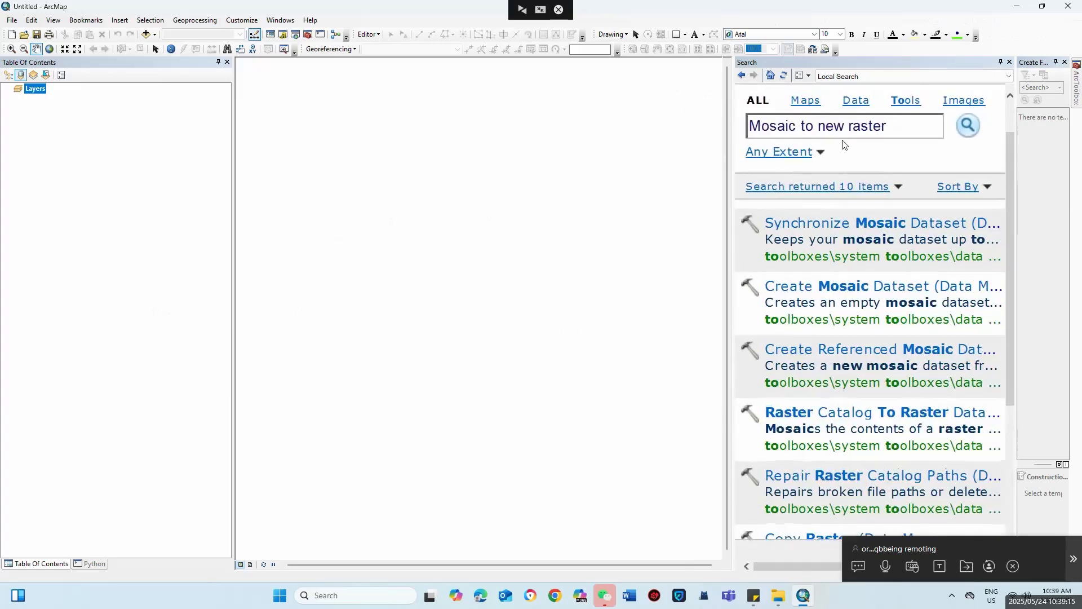
pyautogui.keyDown('ctrl'); pyautogui.scroll(1, 843, 141); pyautogui.keyUp('ctrl')
pyautogui.keyDown('ctrl'); pyautogui.scroll(1, 843, 141); pyautogui.keyUp('ctrl')
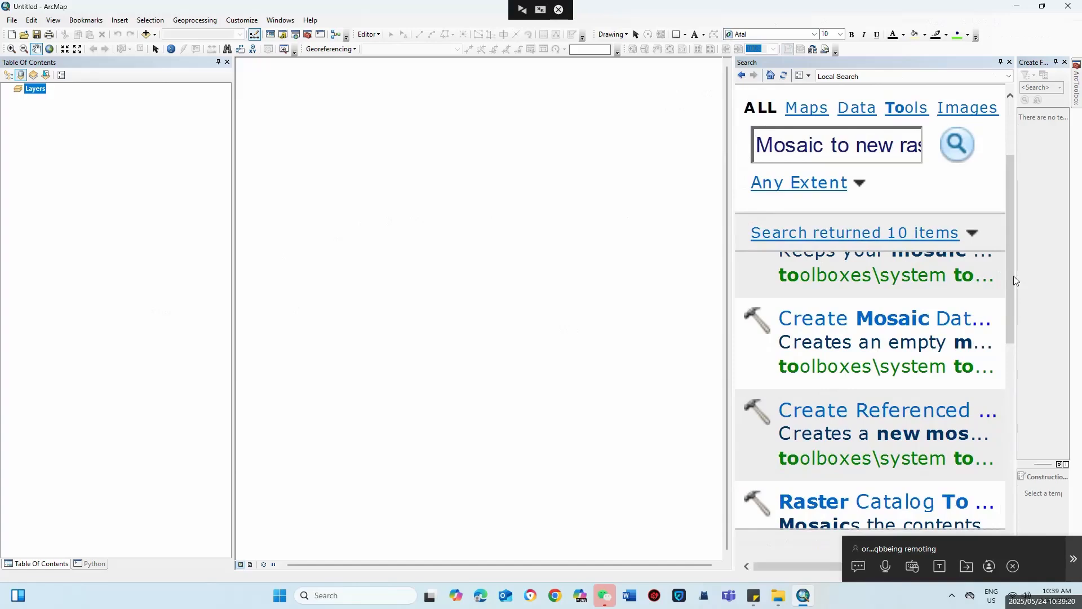
pyautogui.moveTo(1013, 275); pyautogui.dragTo(1010, 191)
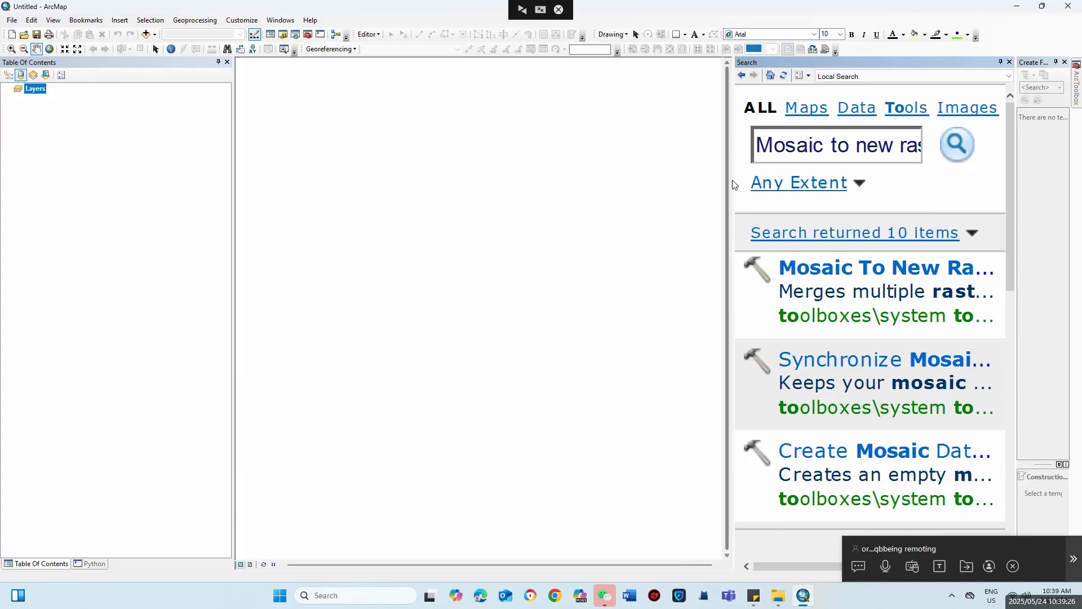
pyautogui.click(874, 276)
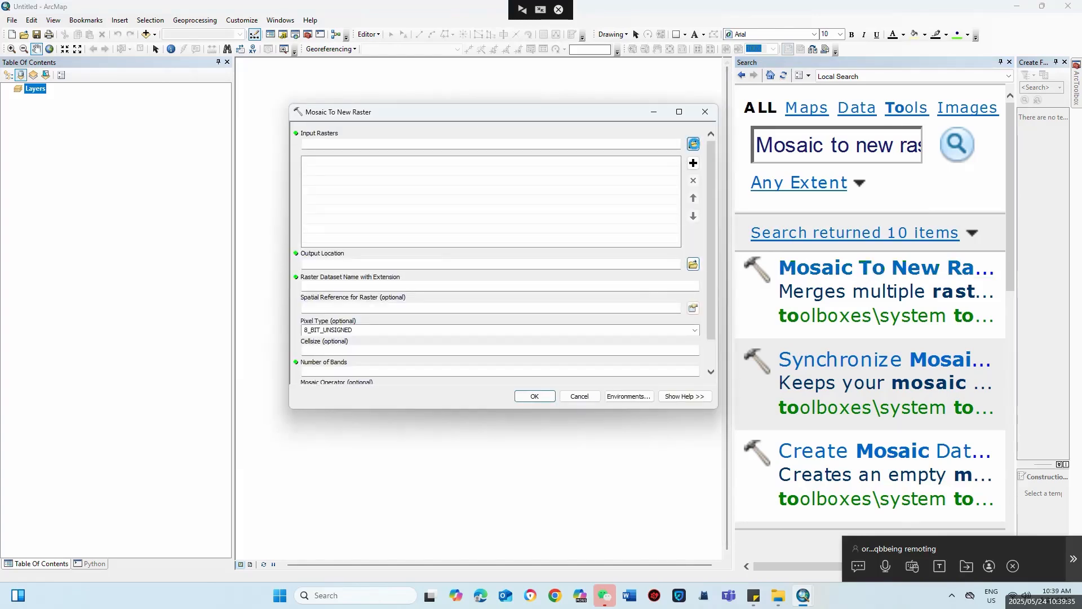
pyautogui.click(695, 144)
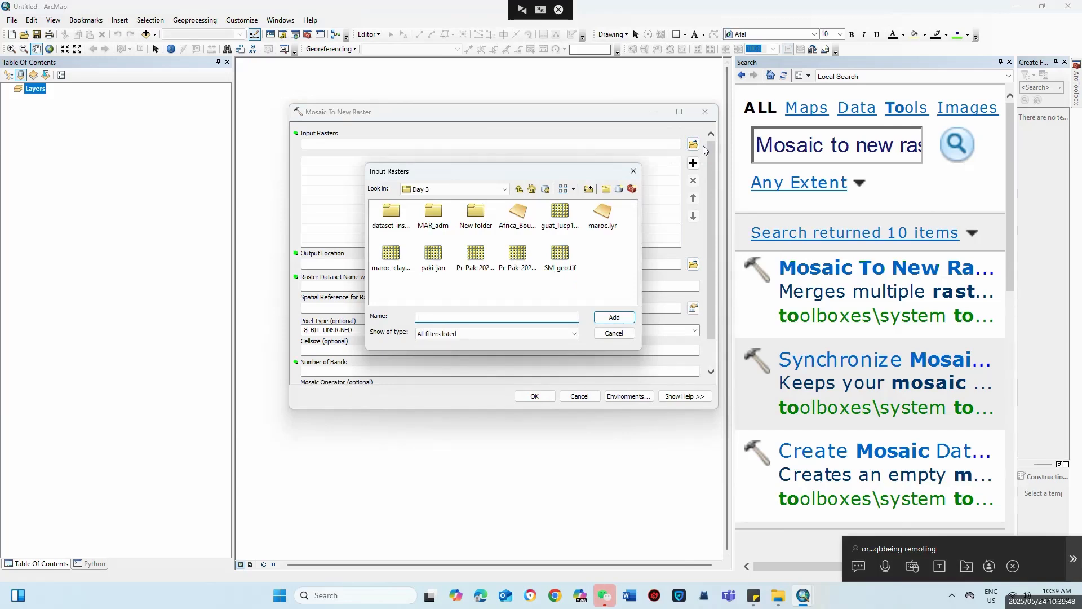
pyautogui.click(504, 191)
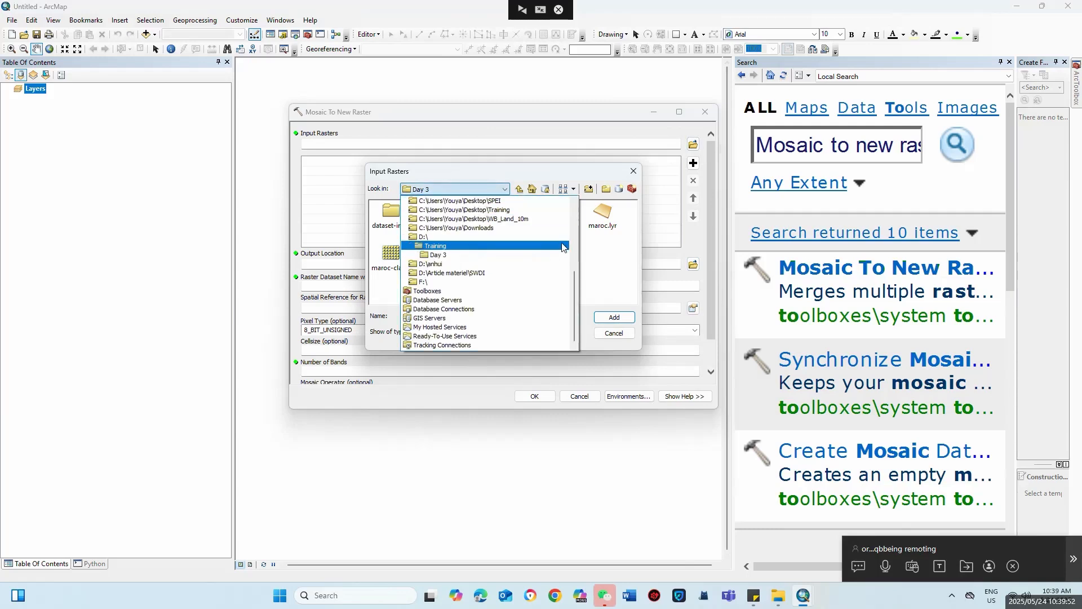
pyautogui.scroll(5, 568, 240)
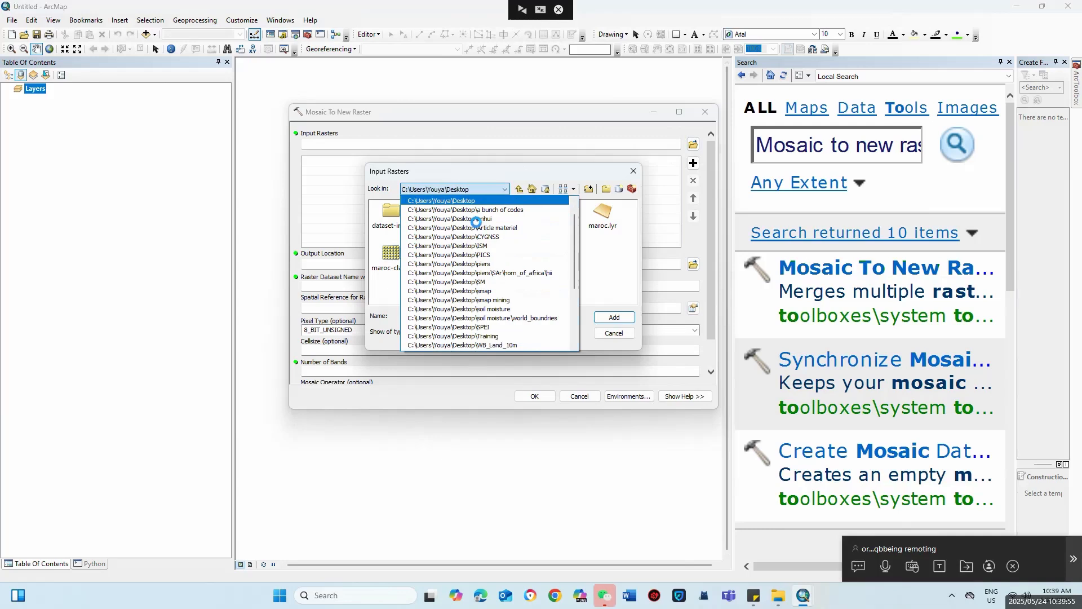
pyautogui.click(477, 220)
pyautogui.doubleClick(516, 213)
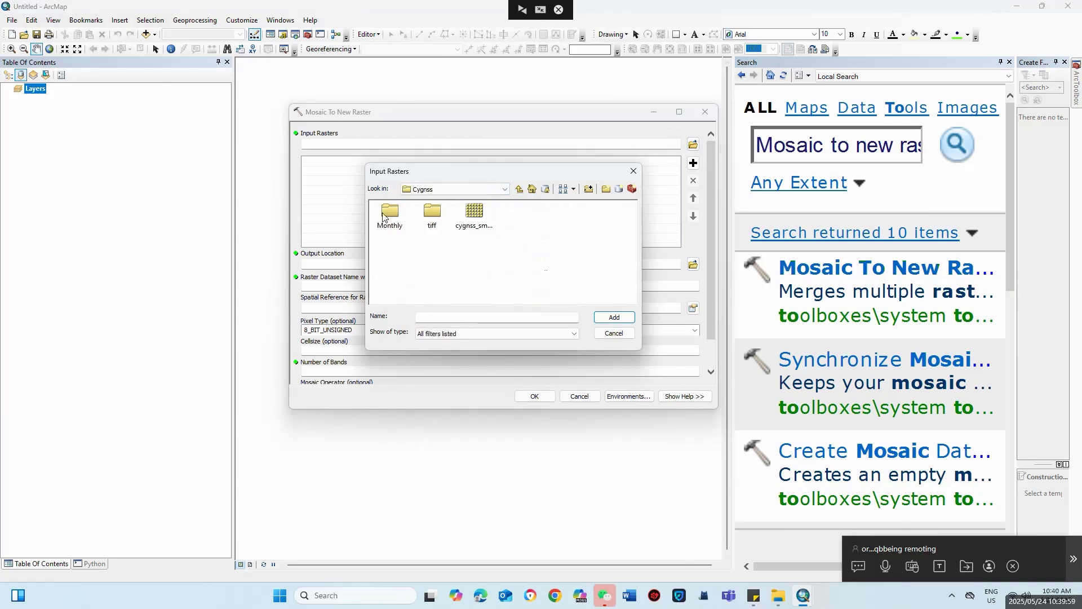
pyautogui.doubleClick(427, 213)
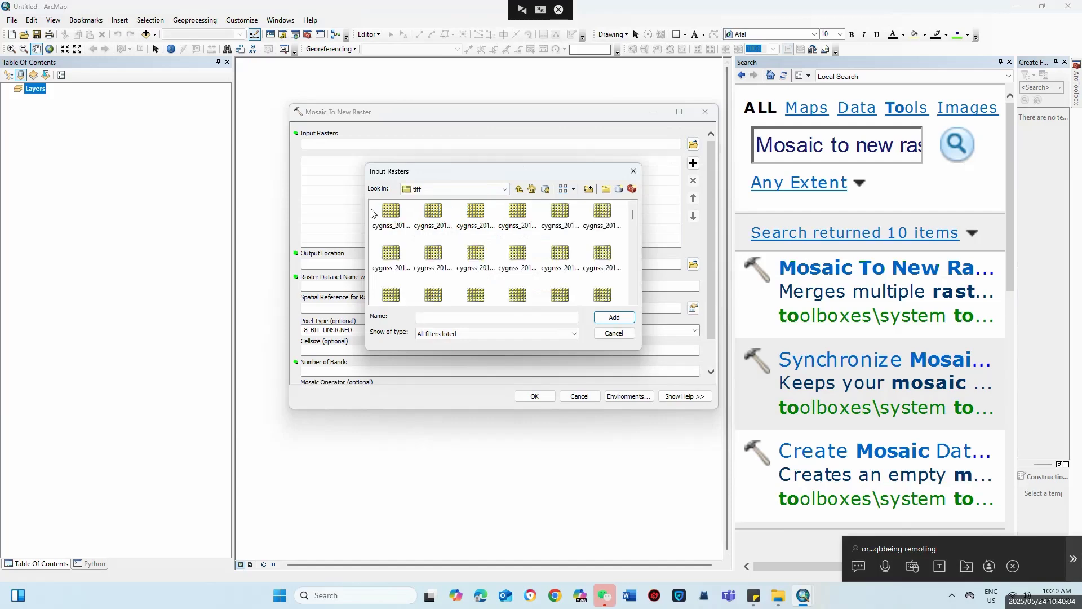
pyautogui.click(386, 220)
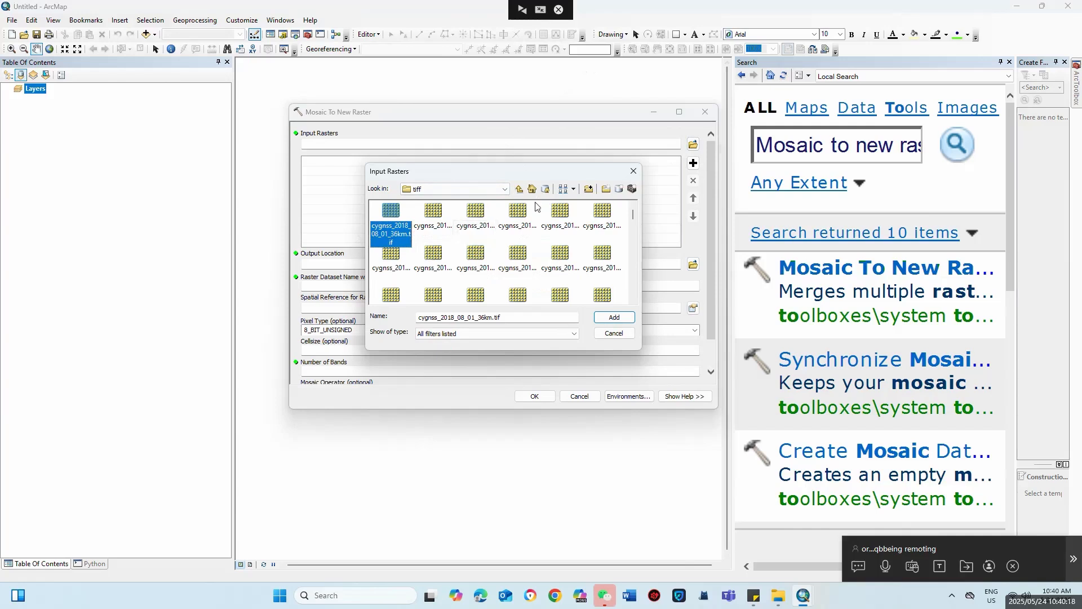
pyautogui.click(635, 174)
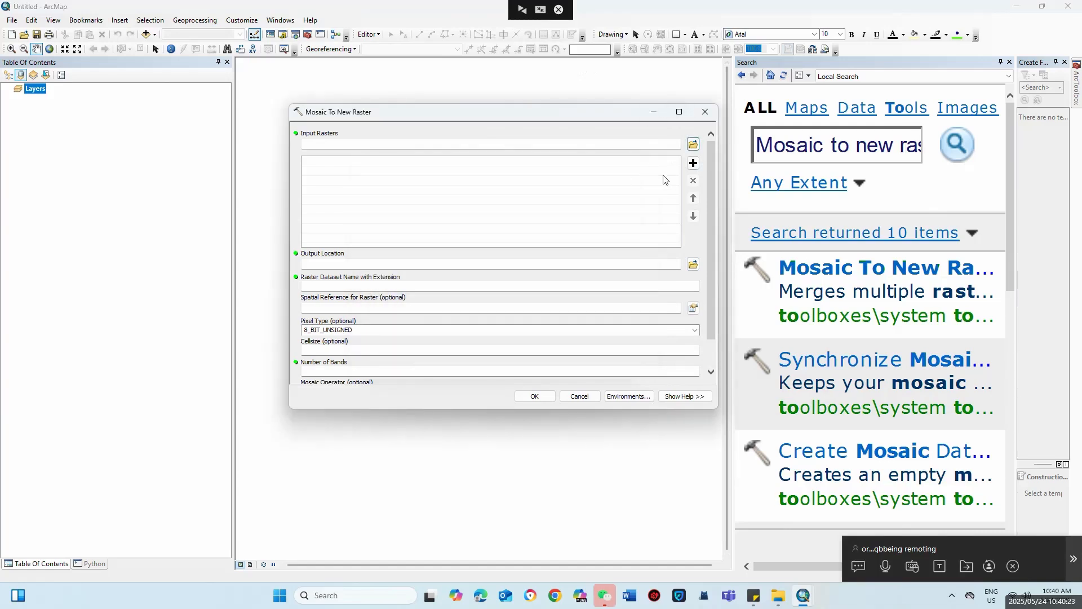
# Step: Open the input raster browser, and switch to WeChat to check the CYGNSS files shared in the IMSA SWT P2 RS&GIS group chat
pyautogui.click(688, 147)
pyautogui.click(605, 595)
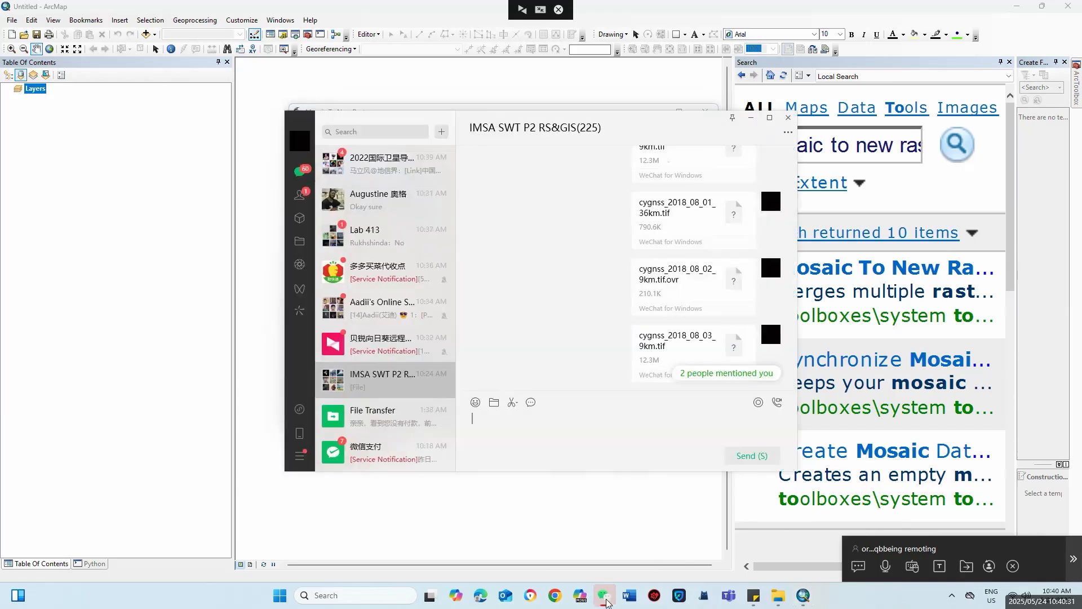
pyautogui.click(413, 230)
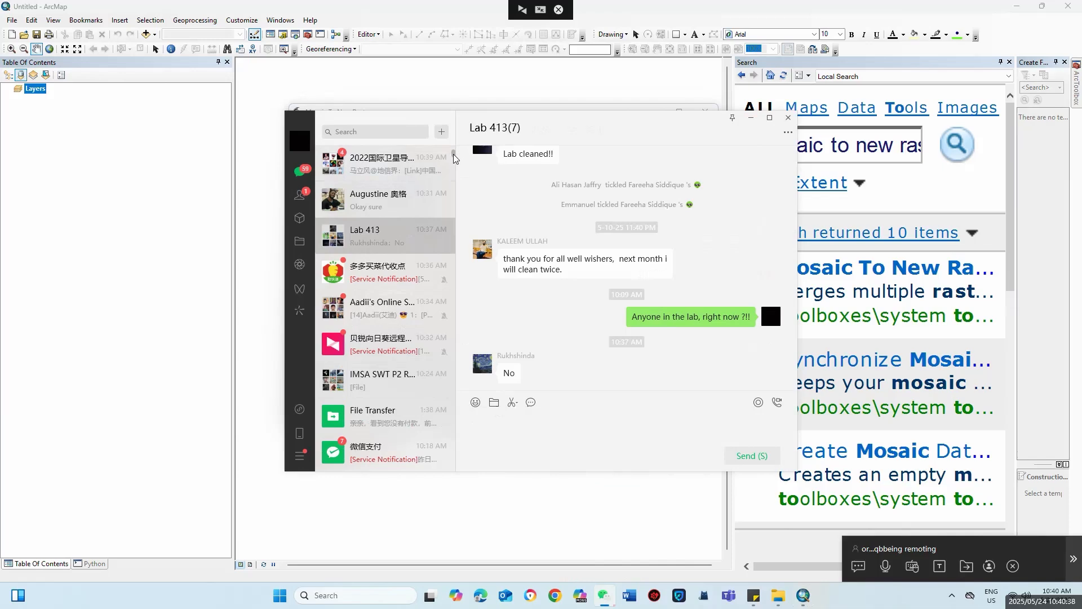
pyautogui.scroll(5, 409, 255)
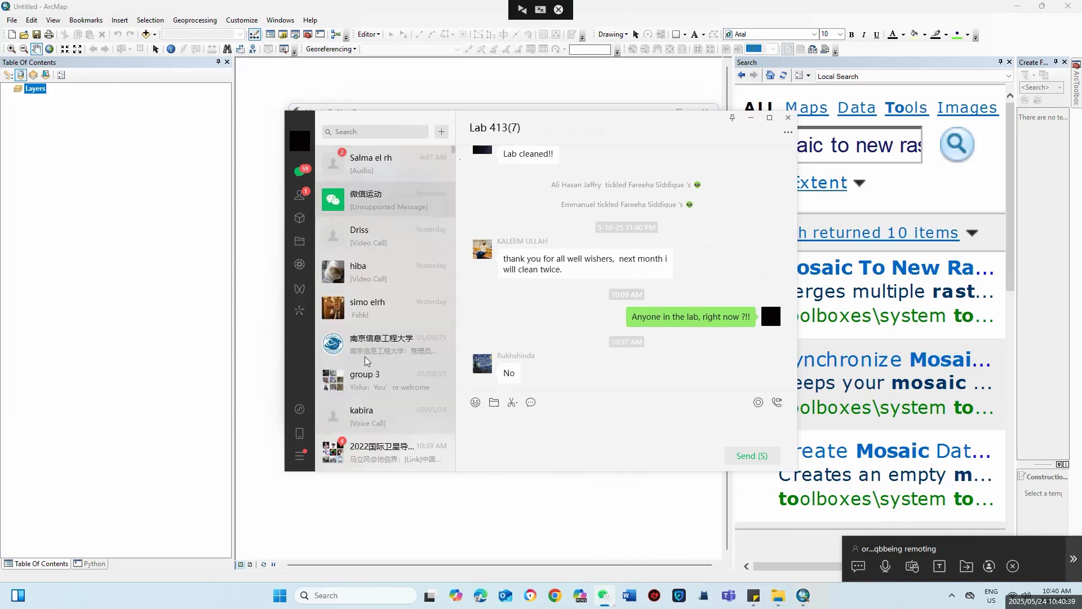
pyautogui.scroll(-3, 417, 395)
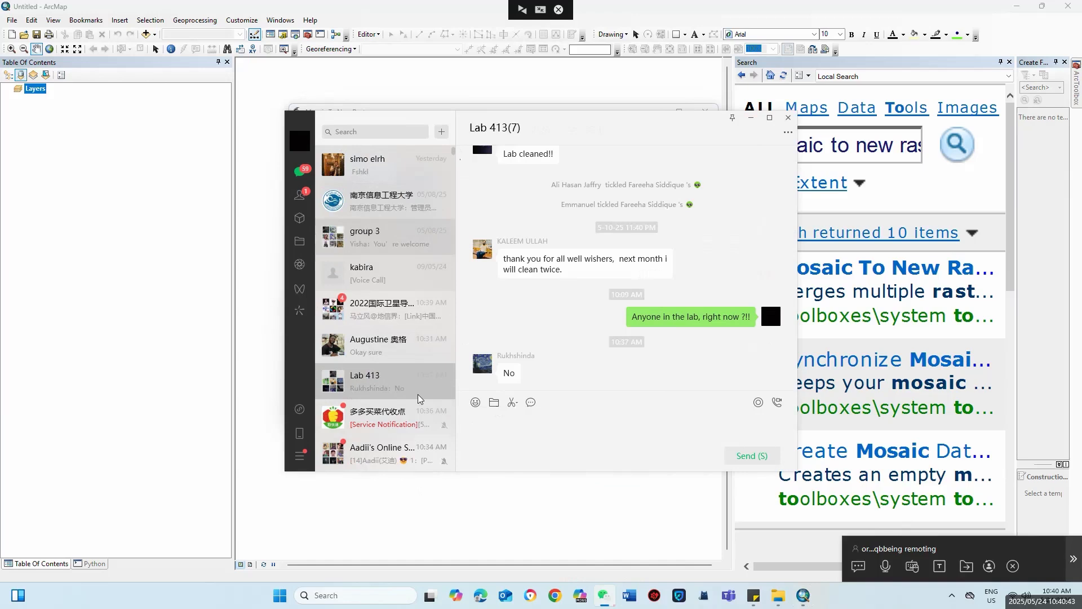
pyautogui.scroll(-3, 417, 394)
pyautogui.scroll(-1, 418, 394)
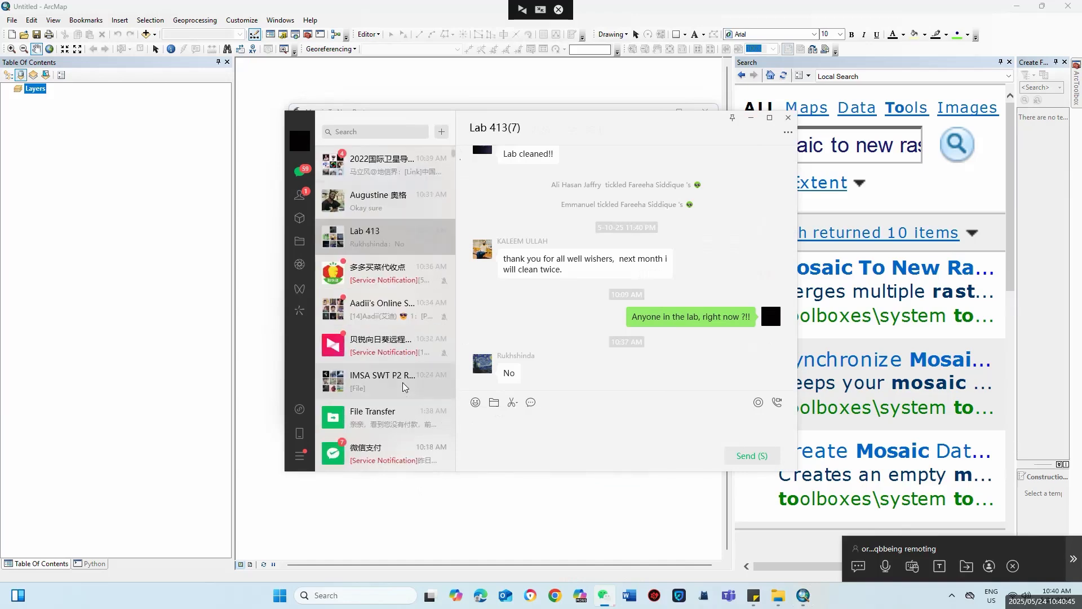
pyautogui.click(403, 382)
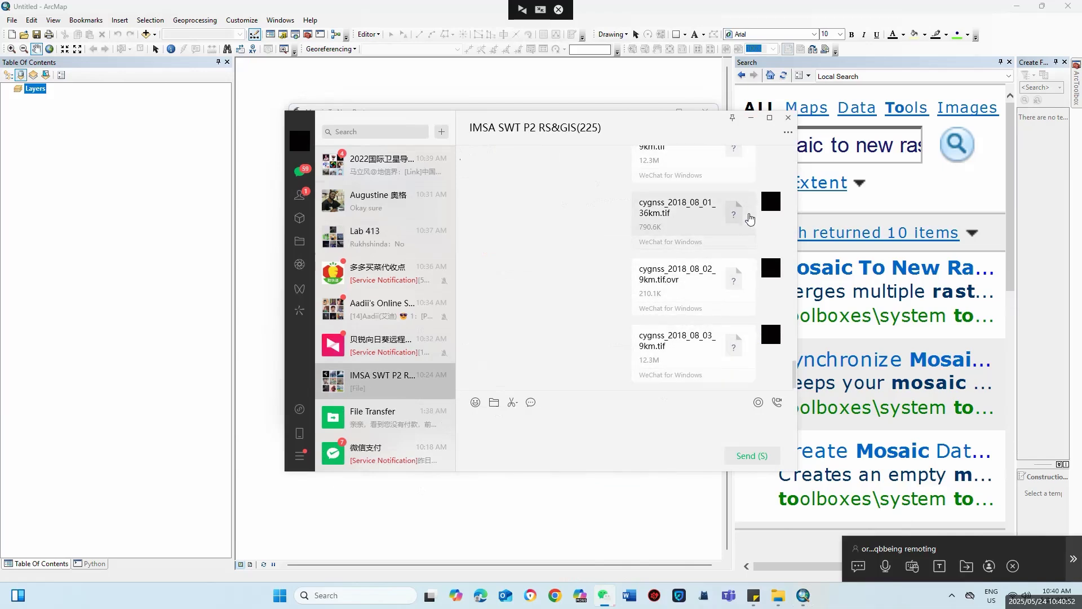
pyautogui.click(751, 118)
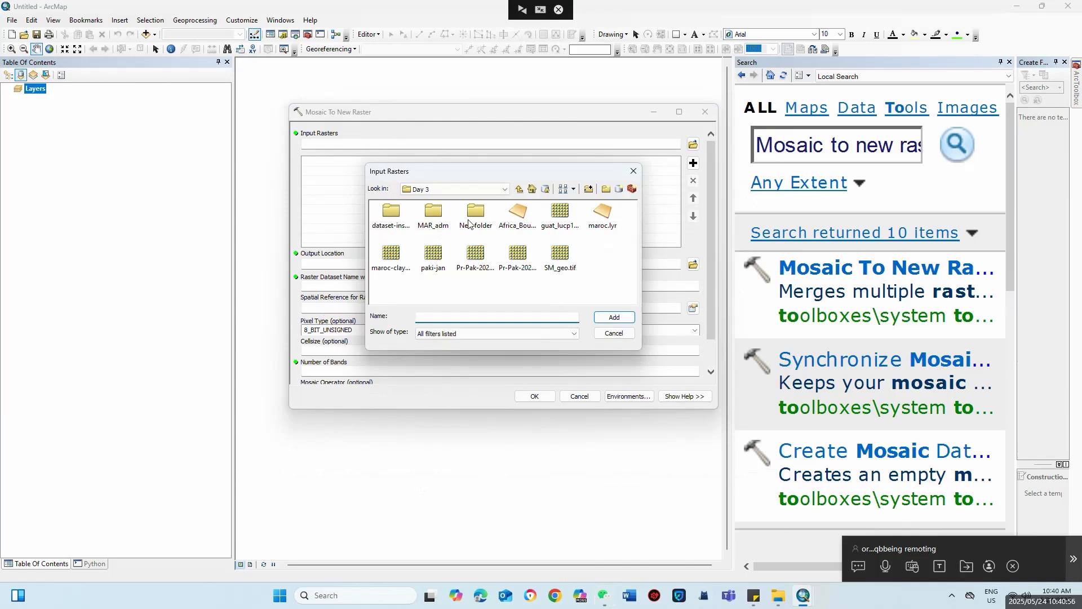
pyautogui.click(505, 189)
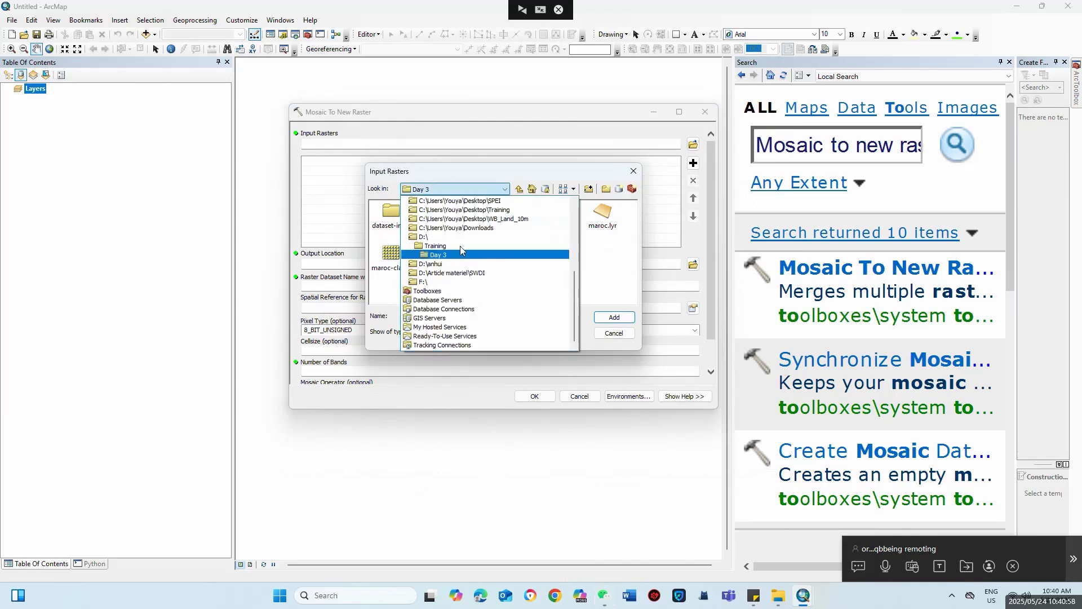
pyautogui.click(572, 235)
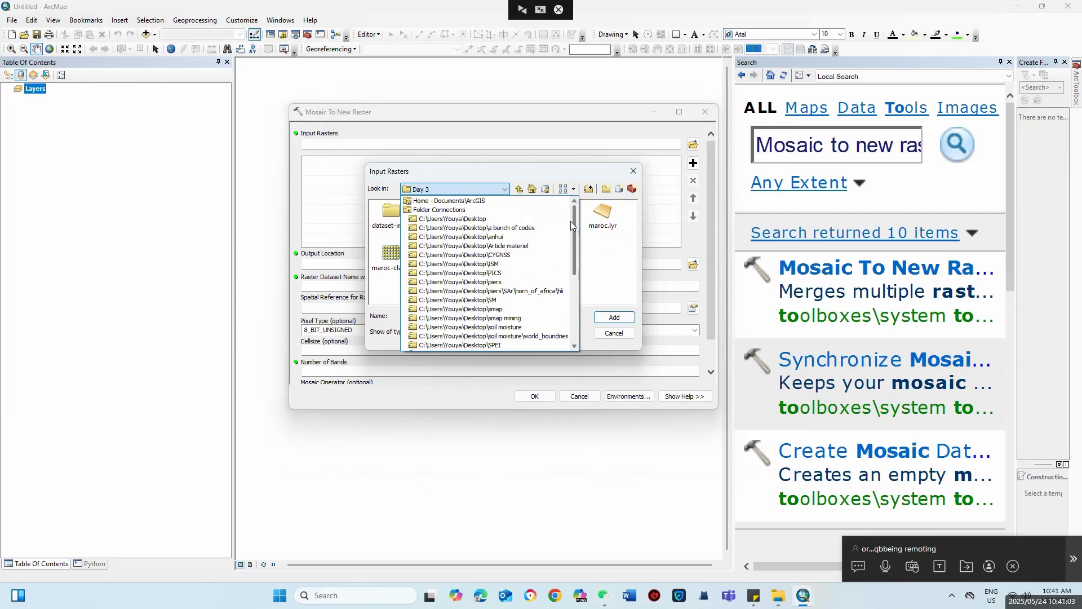
pyautogui.click(467, 219)
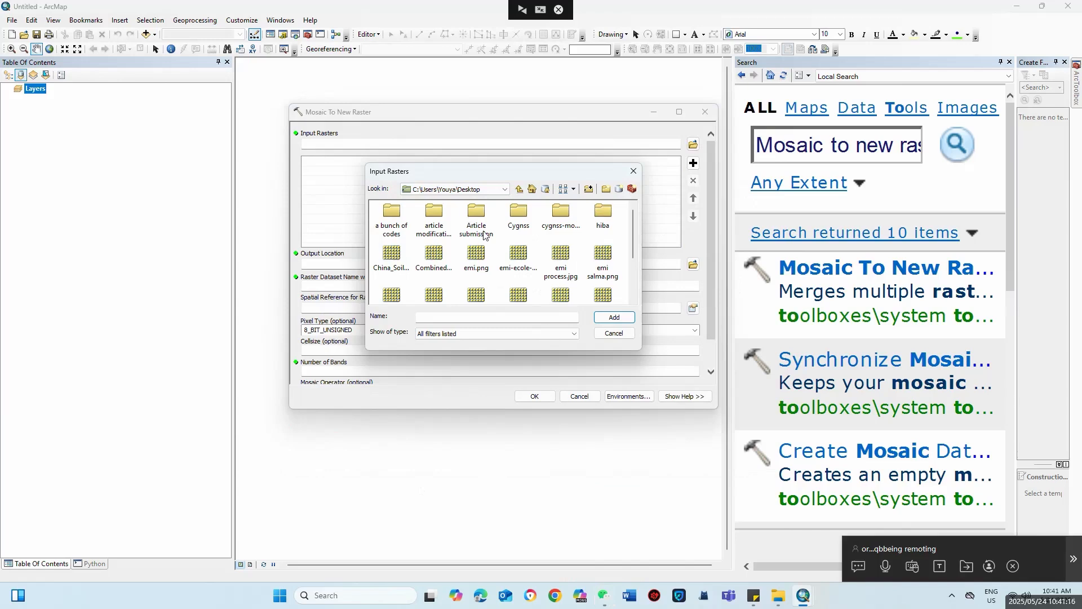
pyautogui.doubleClick(519, 213)
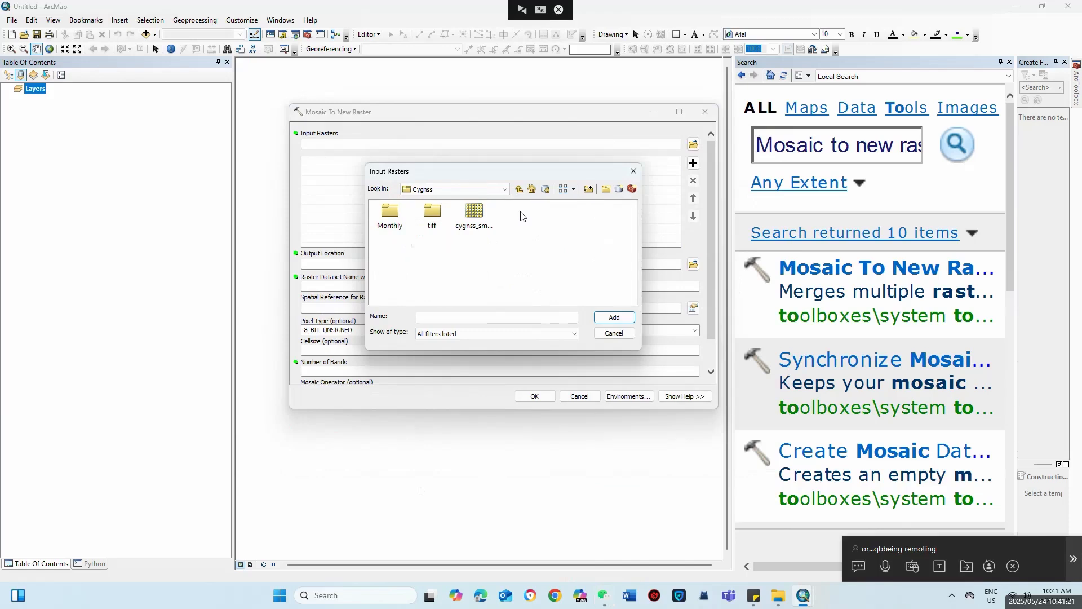
pyautogui.doubleClick(433, 217)
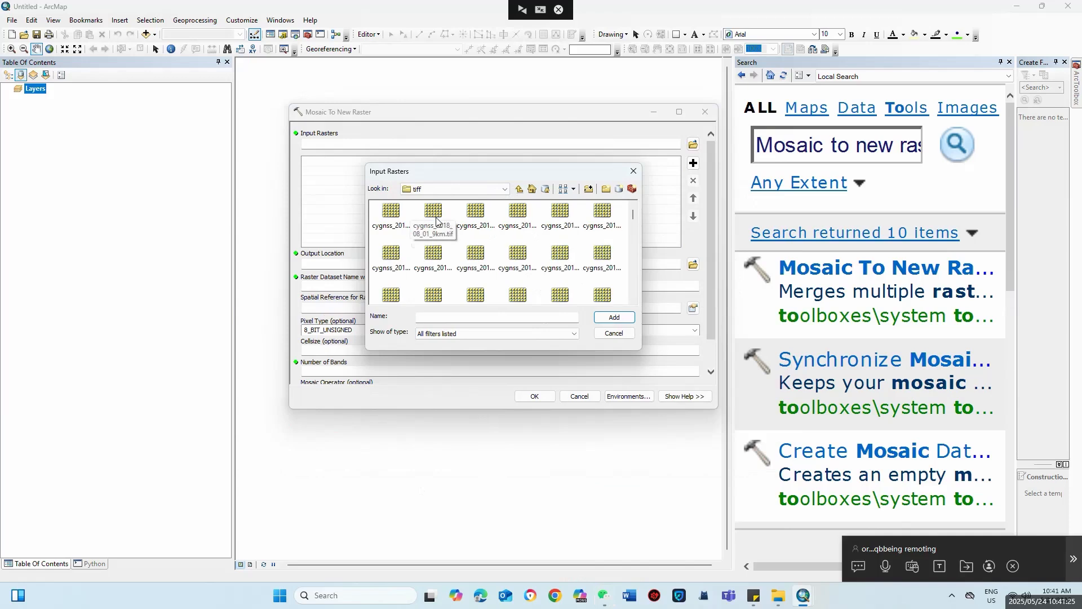
pyautogui.click(391, 220)
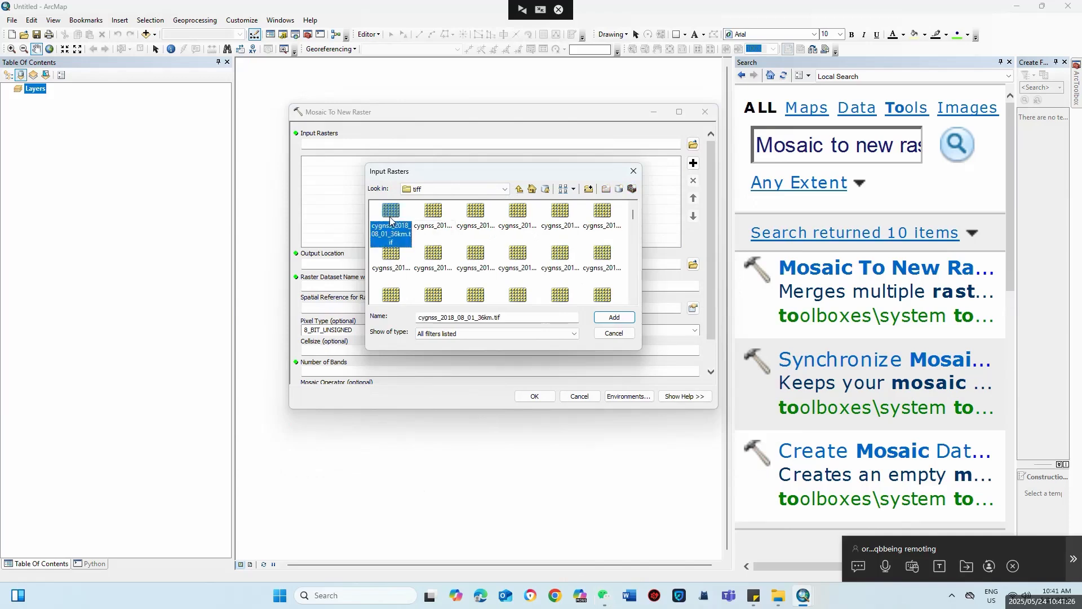
pyautogui.keyDown('ctrl'); pyautogui.click(476, 213); pyautogui.keyUp('ctrl')
pyautogui.keyDown('ctrl'); pyautogui.click(566, 214); pyautogui.keyUp('ctrl')
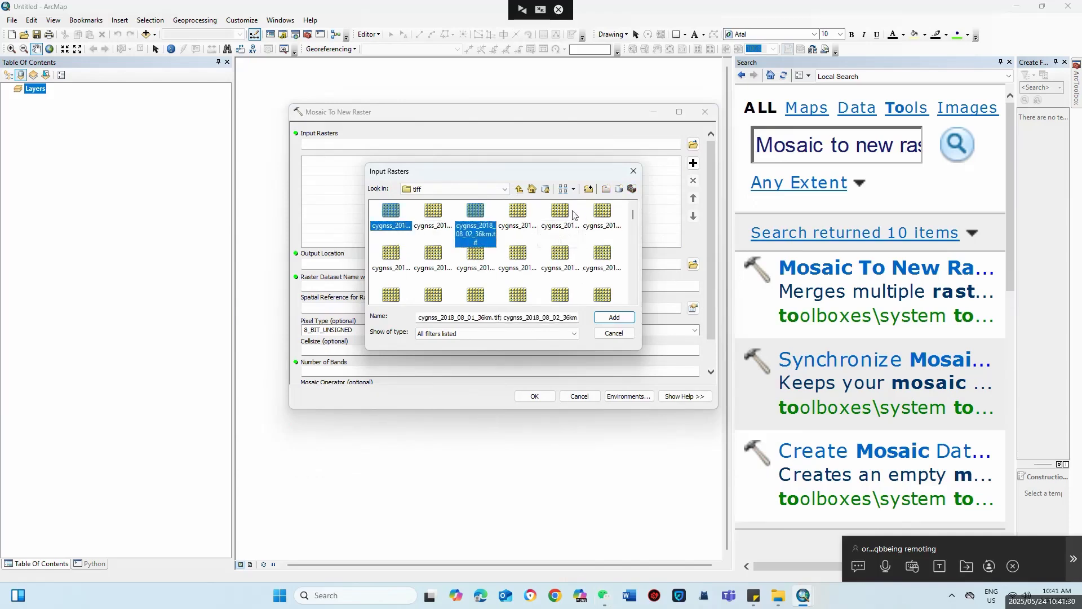
pyautogui.keyDown('ctrl'); pyautogui.click(435, 261); pyautogui.keyUp('ctrl')
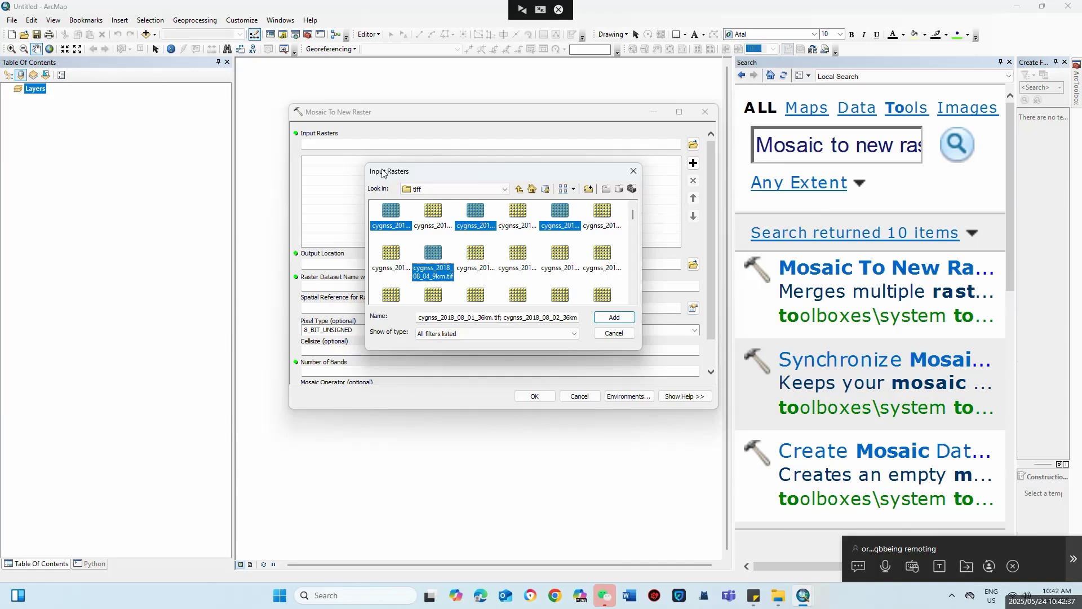
pyautogui.press('XF86AudioRaiseVolume')
pyautogui.click(634, 171)
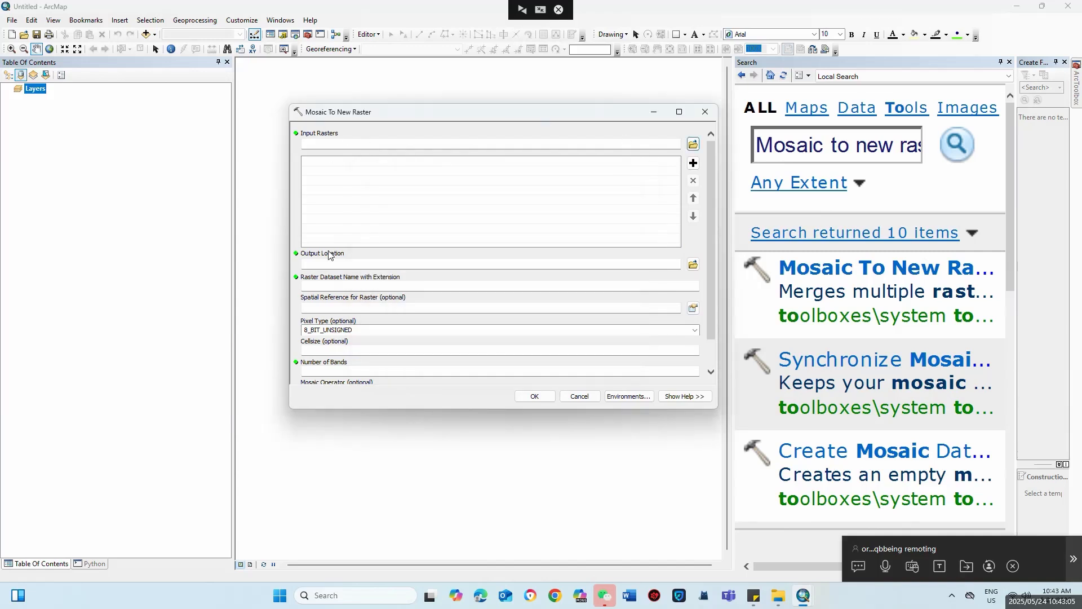
# Step: Reopen the input raster browser and go to the tiff folder inside the Desktop's Cygnss folder
pyautogui.click(695, 146)
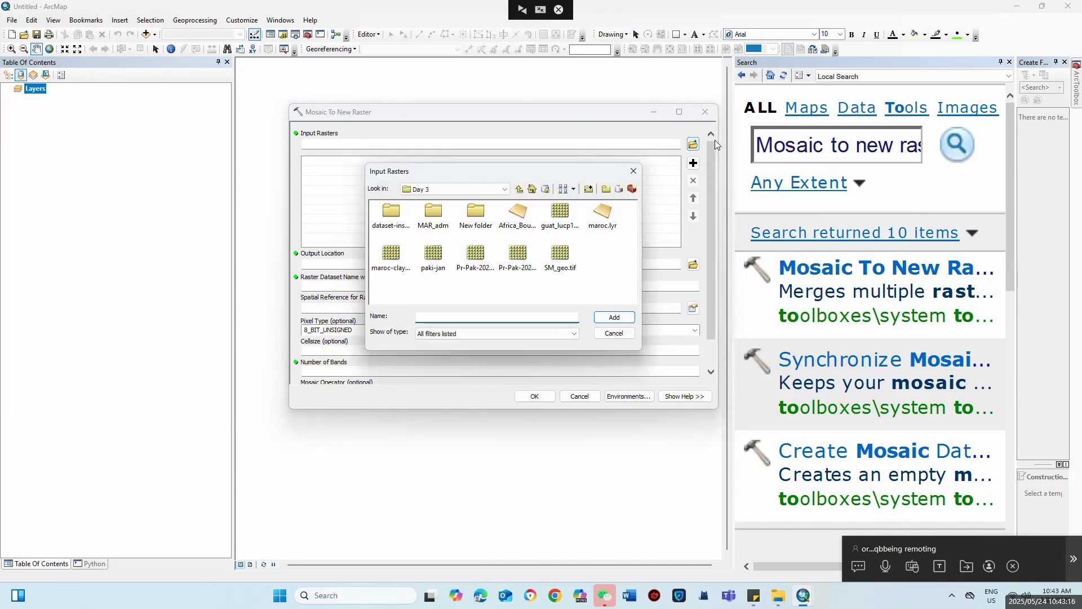
pyautogui.click(504, 189)
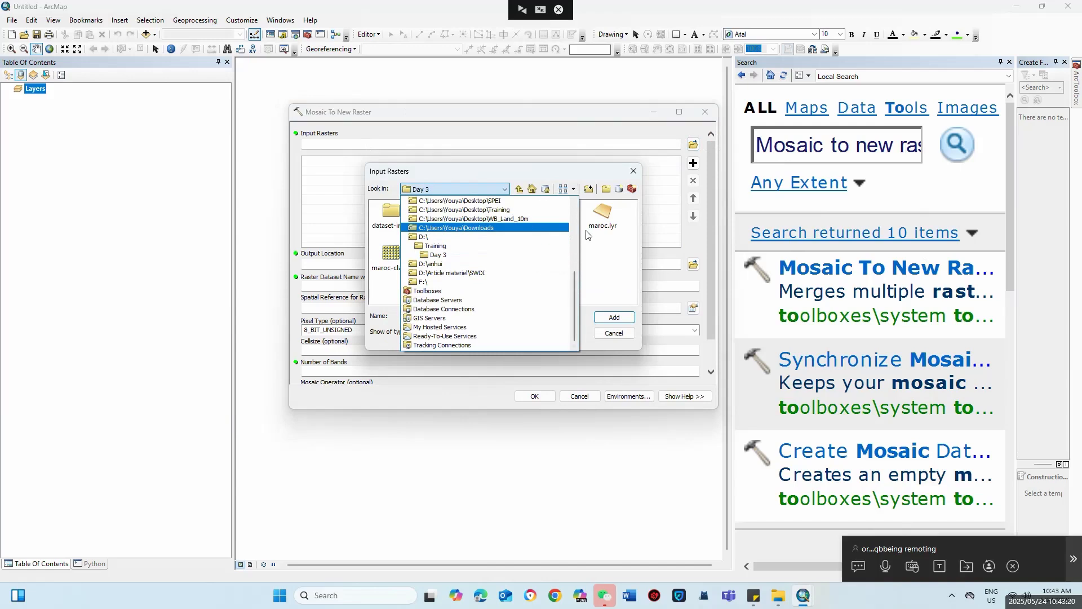
pyautogui.scroll(5, 446, 230)
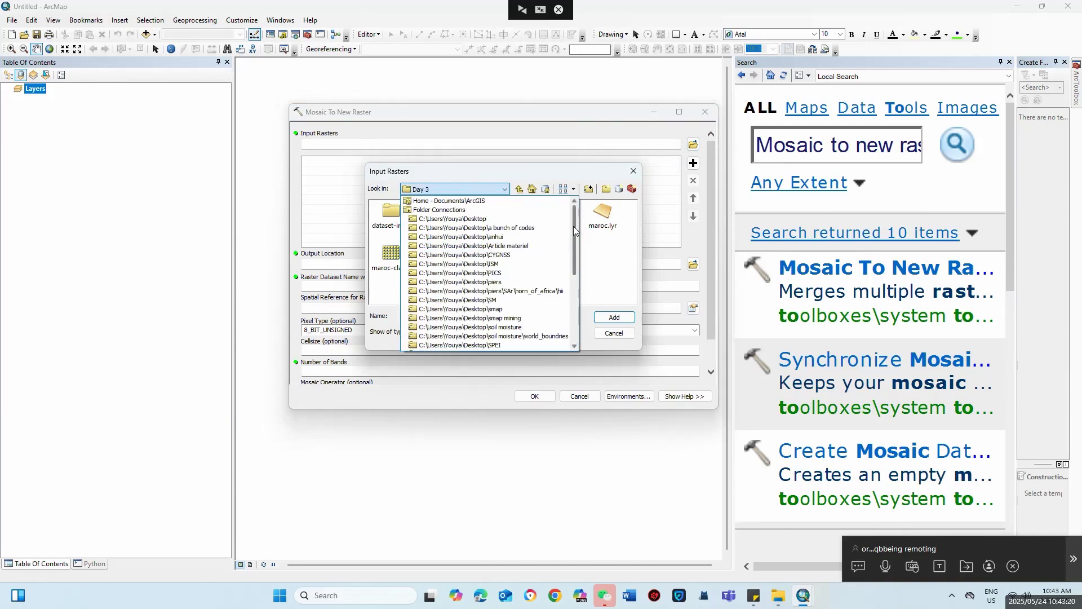
pyautogui.click(445, 219)
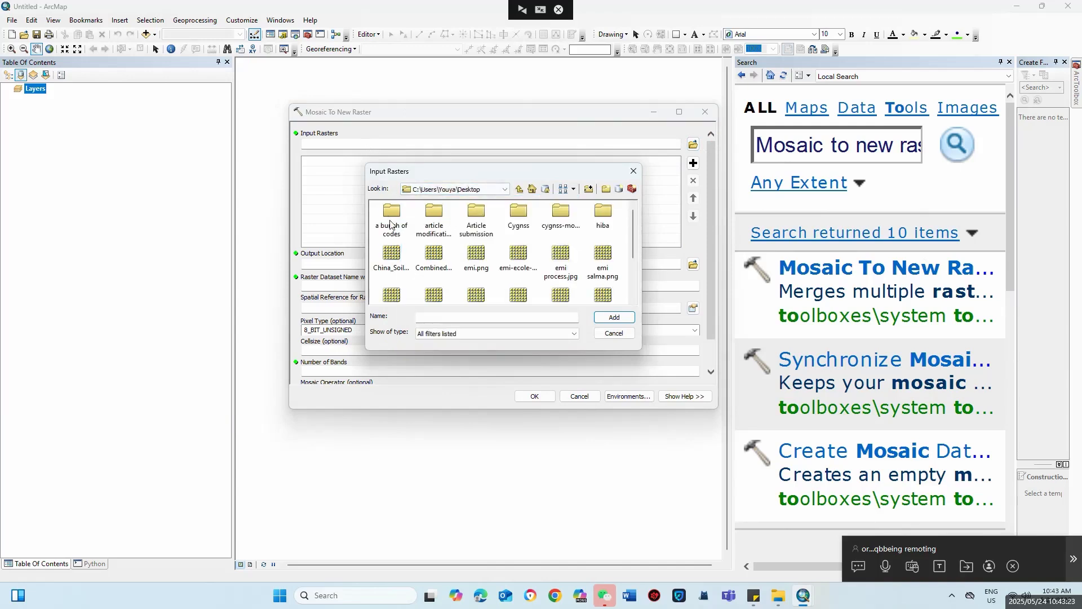
pyautogui.doubleClick(518, 226)
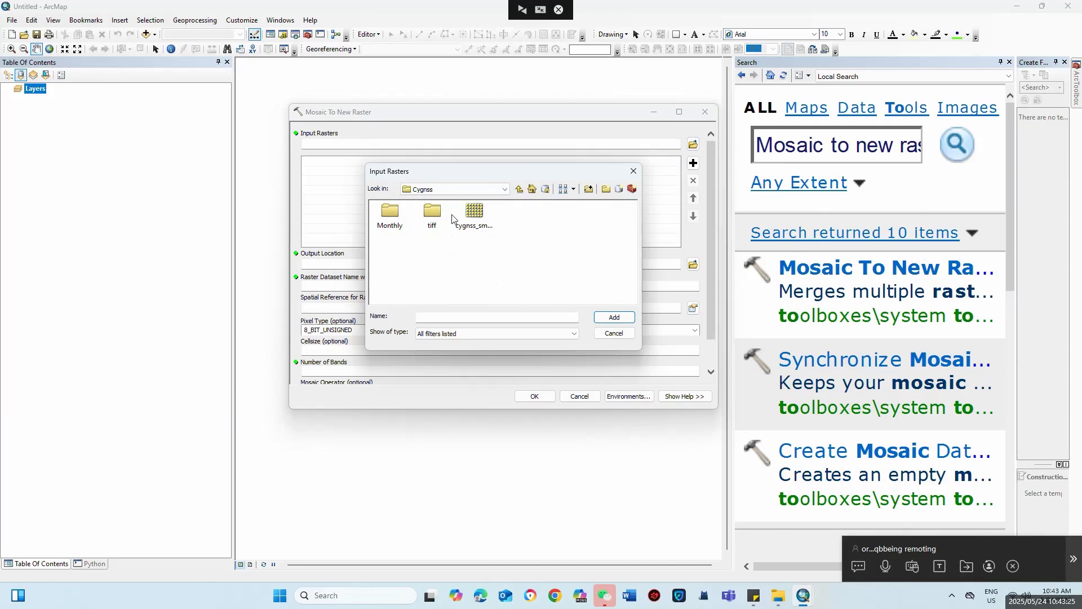
pyautogui.doubleClick(432, 213)
# Step: Add the four 9 km rasters cygnss_2018_08_01_9km.tif through cygnss_2018_08_04_9km.tif as input rasters
pyautogui.click(397, 226)
pyautogui.click(434, 221)
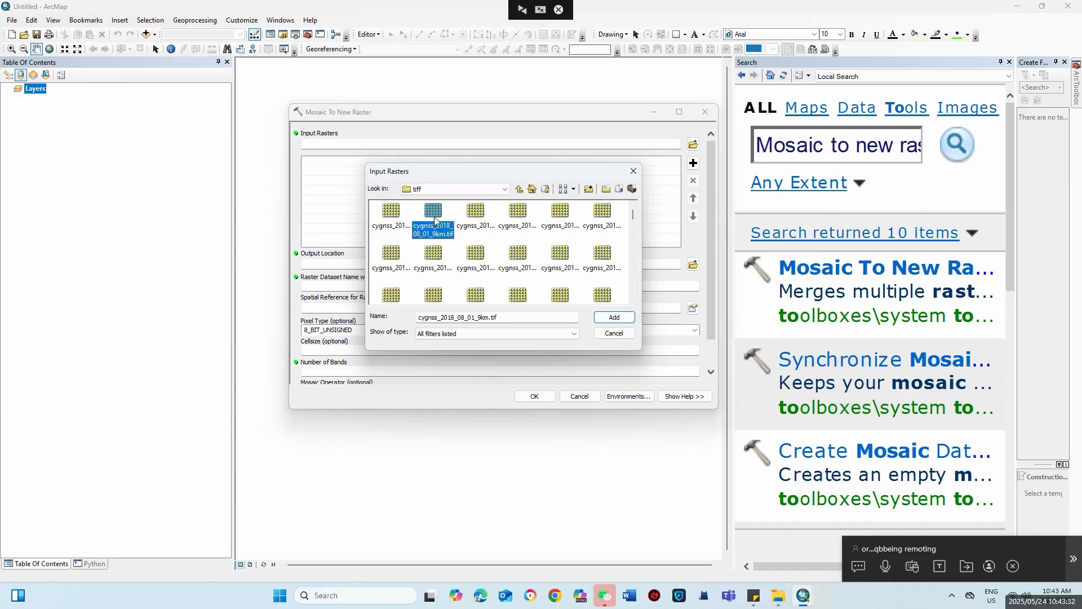
pyautogui.keyDown('ctrl'); pyautogui.click(518, 217); pyautogui.keyUp('ctrl')
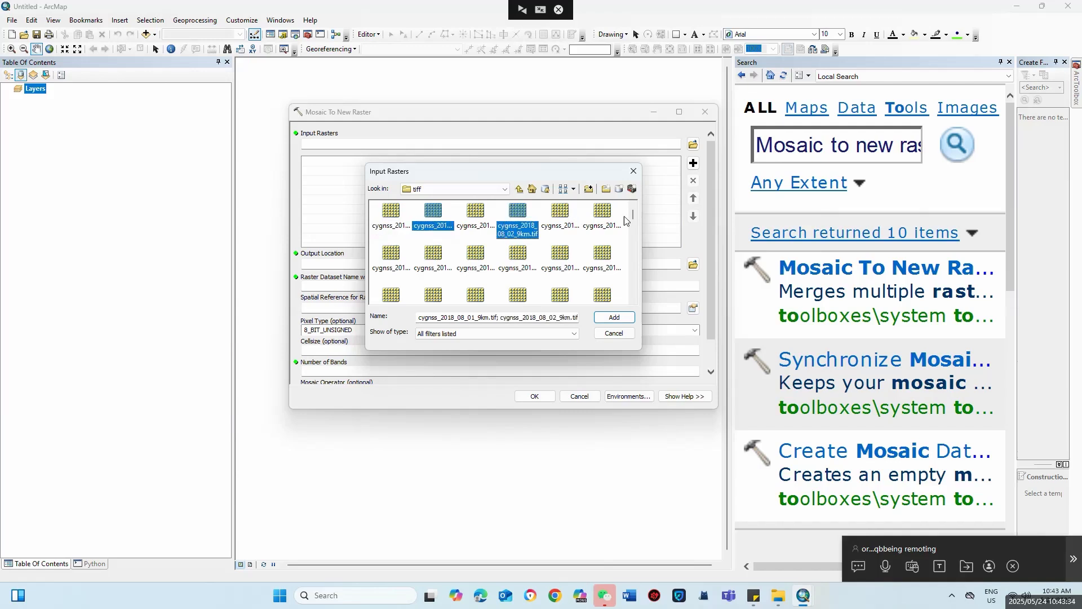
pyautogui.keyDown('ctrl'); pyautogui.click(605, 217); pyautogui.keyUp('ctrl')
pyautogui.keyDown('ctrl'); pyautogui.click(426, 265); pyautogui.keyUp('ctrl')
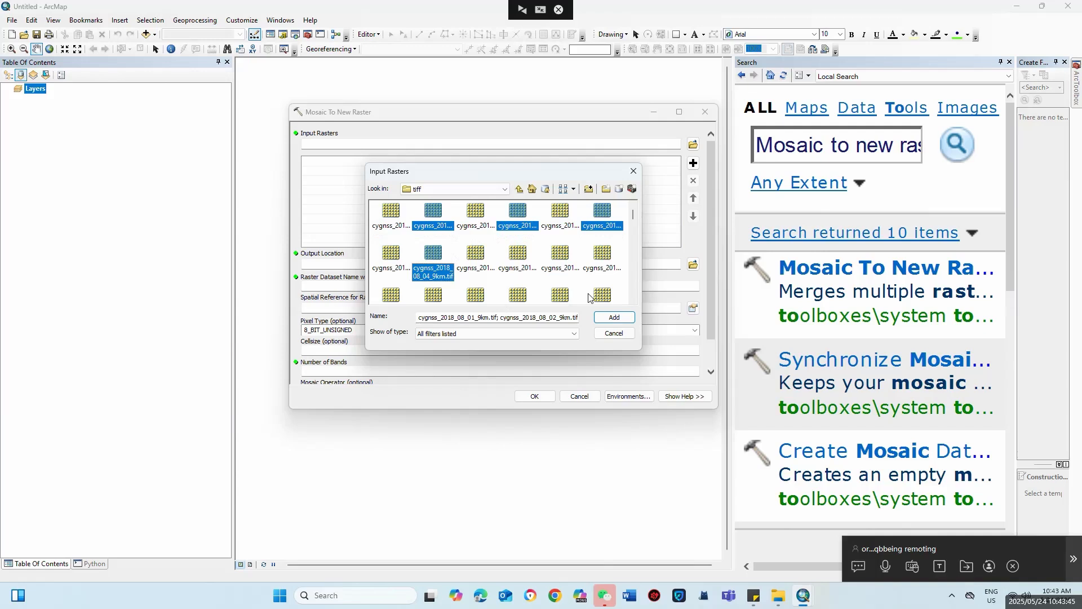
pyautogui.click(615, 318)
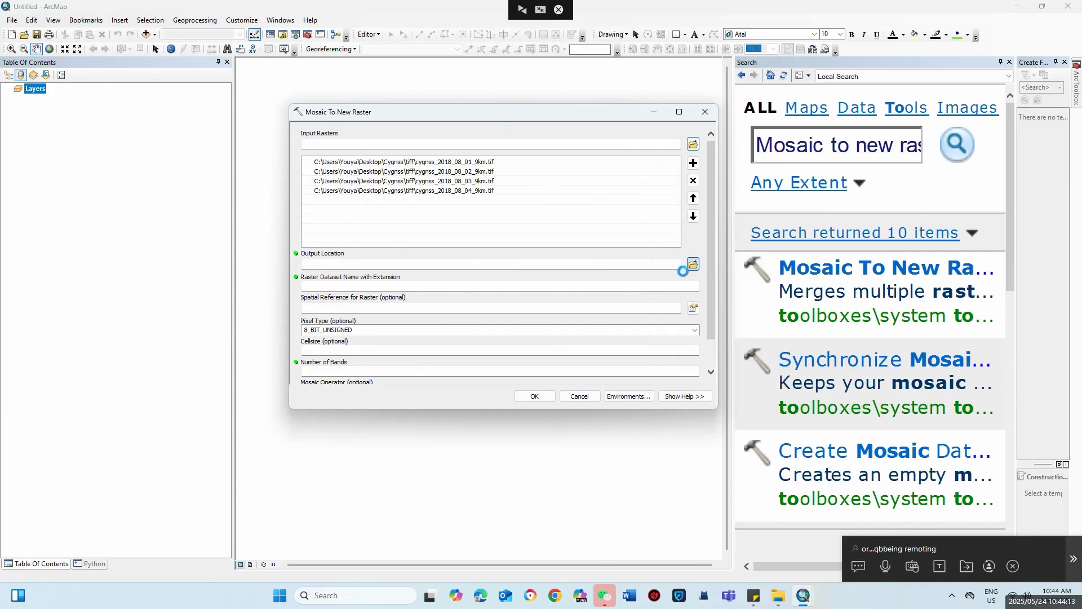
# Step: Set the output location to the Cygnss folder on the Desktop
pyautogui.click(690, 265)
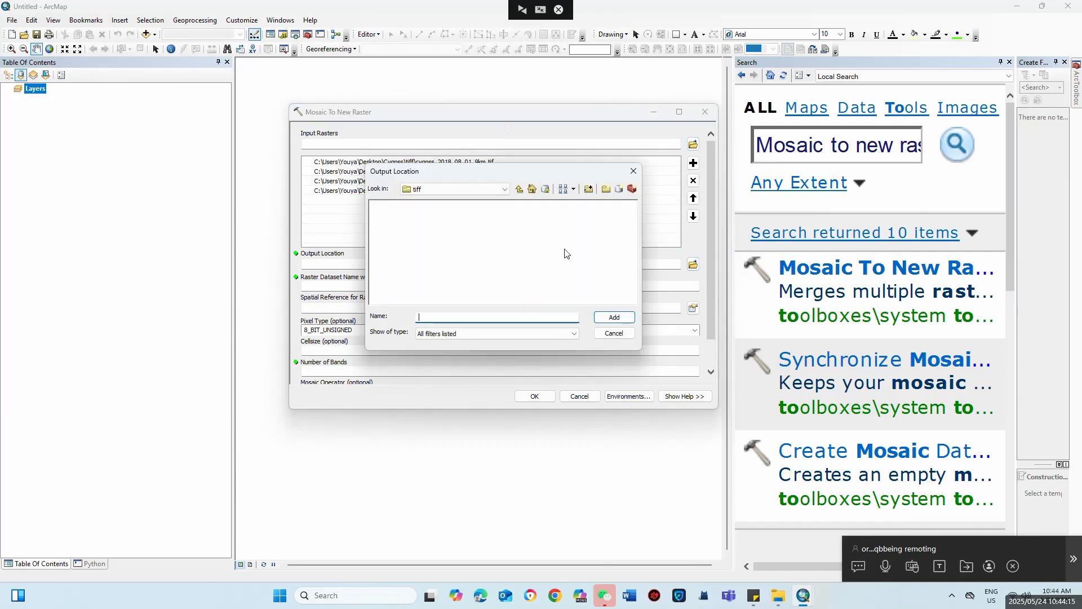
pyautogui.click(520, 190)
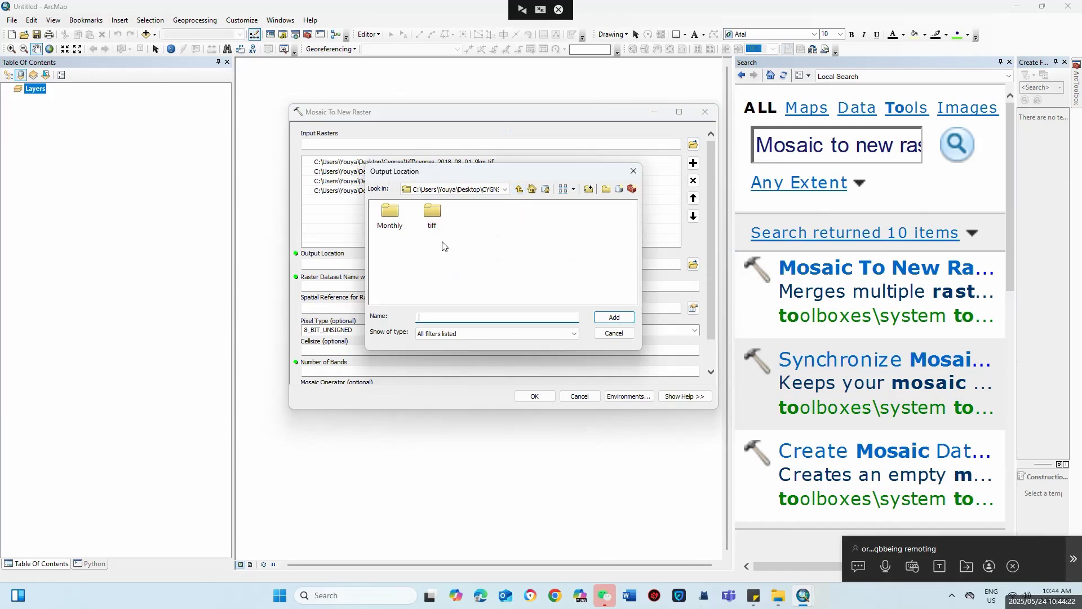
pyautogui.click(520, 190)
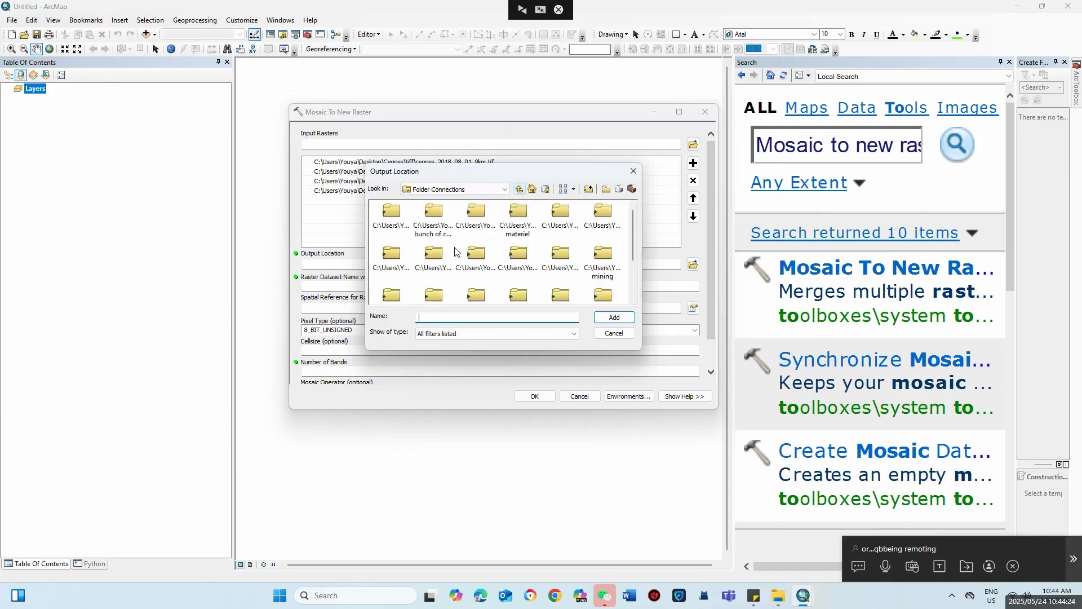
pyautogui.click(496, 189)
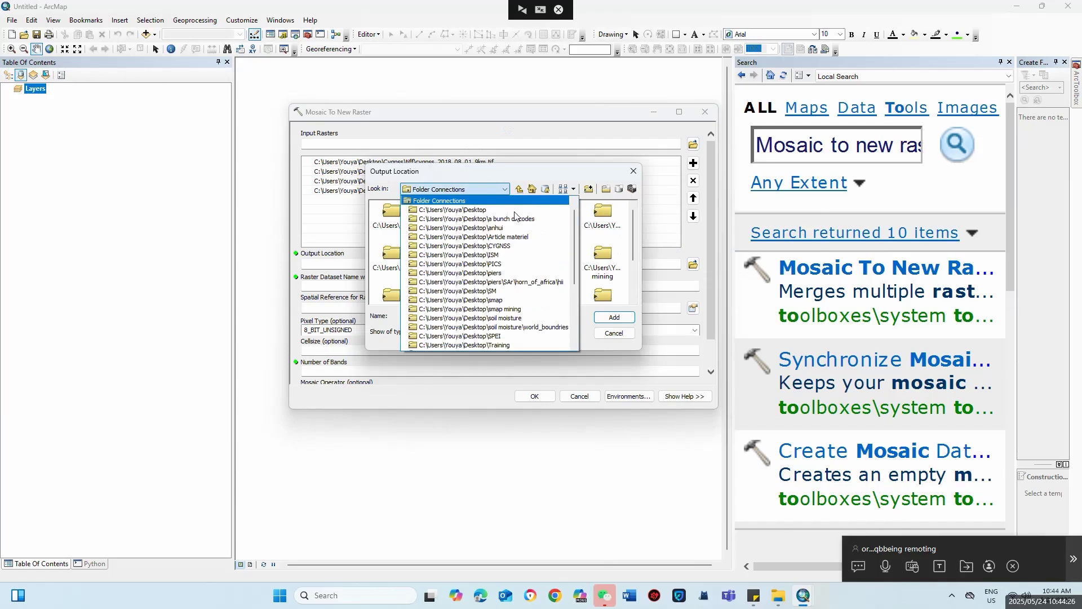
pyautogui.click(503, 212)
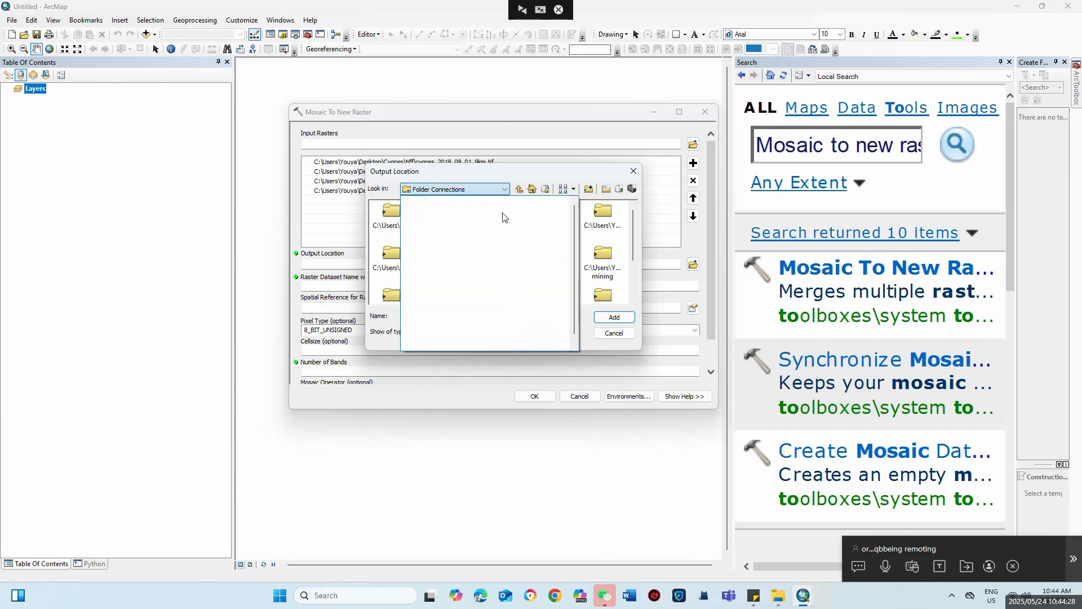
pyautogui.click(519, 218)
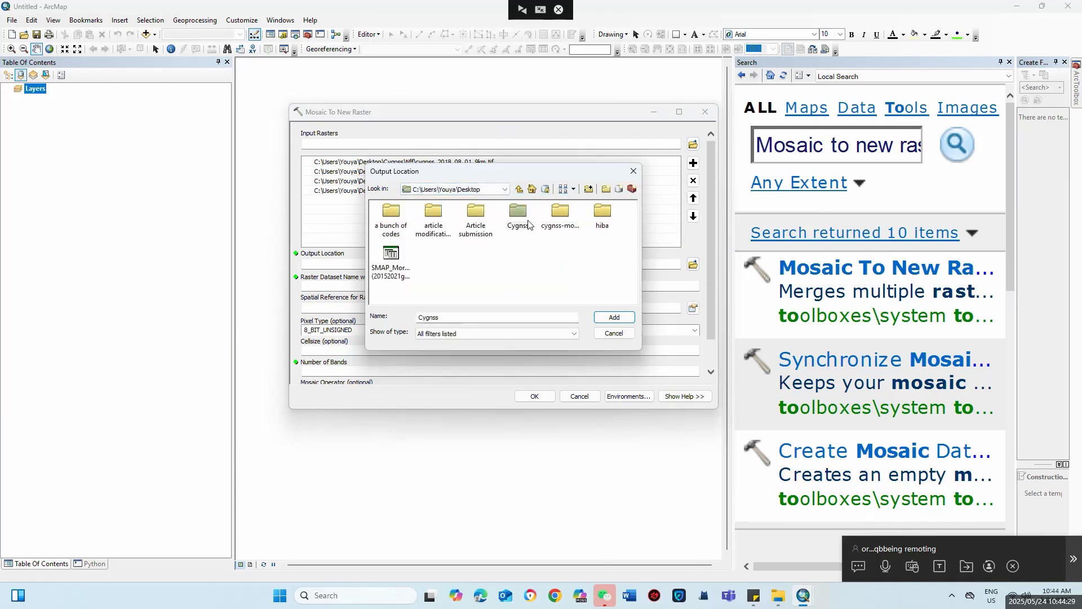
pyautogui.click(621, 322)
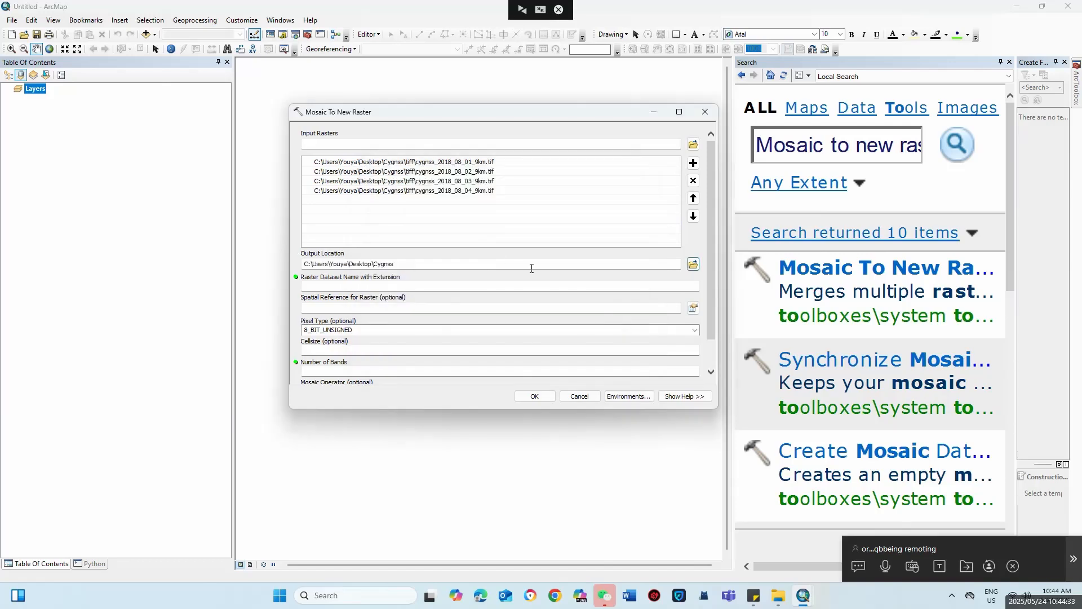
# Step: Enter "SM_2018_08." as the start of the output raster dataset name, leaving out the file extension
pyautogui.click(504, 286)
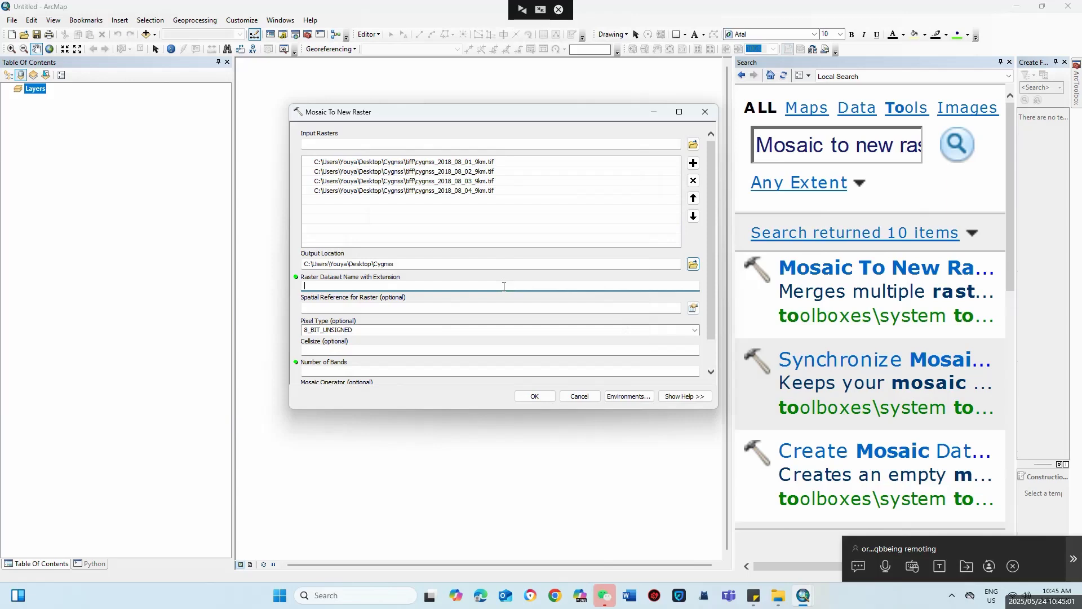
pyautogui.write('cygns')
pyautogui.press('BackSpace')
pyautogui.press('BackSpace')
pyautogui.press('BackSpace')
pyautogui.press('BackSpace')
pyautogui.press('BackSpace')
pyautogui.press('BackSpace')
pyautogui.write('SM')
pyautogui.write('_2018')
# Step: Start the Windows Magnifier and adjust its zoom to enlarge the Mosaic To New Raster dialog
pyautogui.press('super+plus')
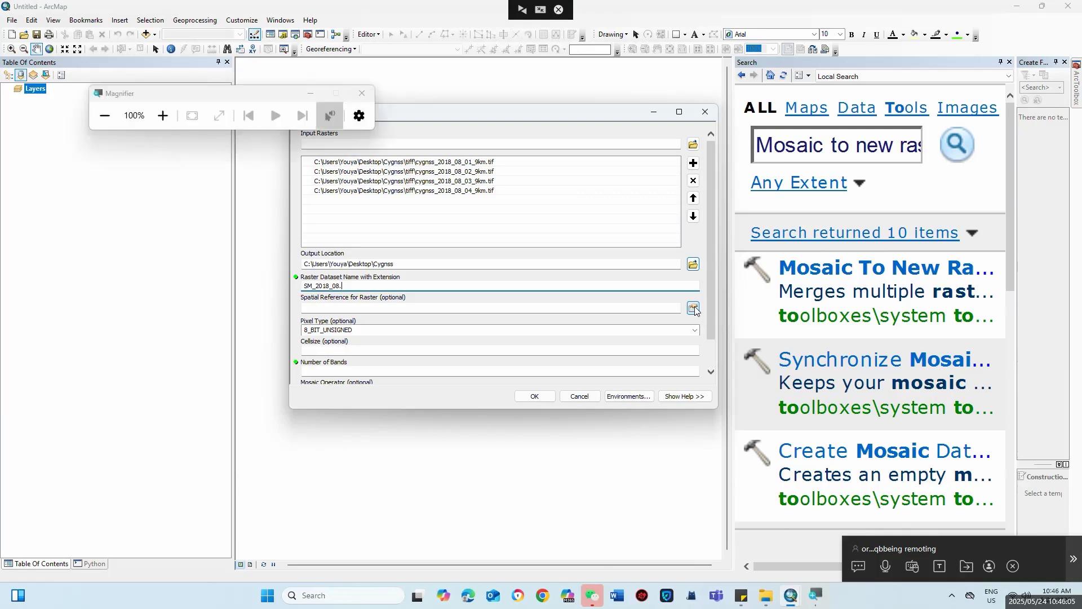
pyautogui.press('super')
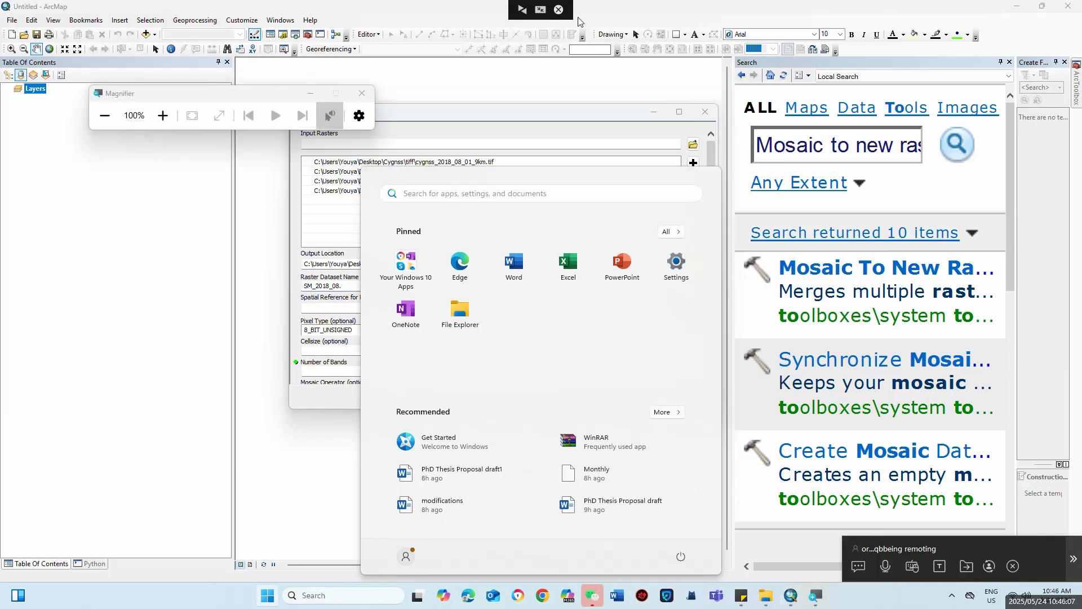
pyautogui.click(163, 115)
pyautogui.click(165, 120)
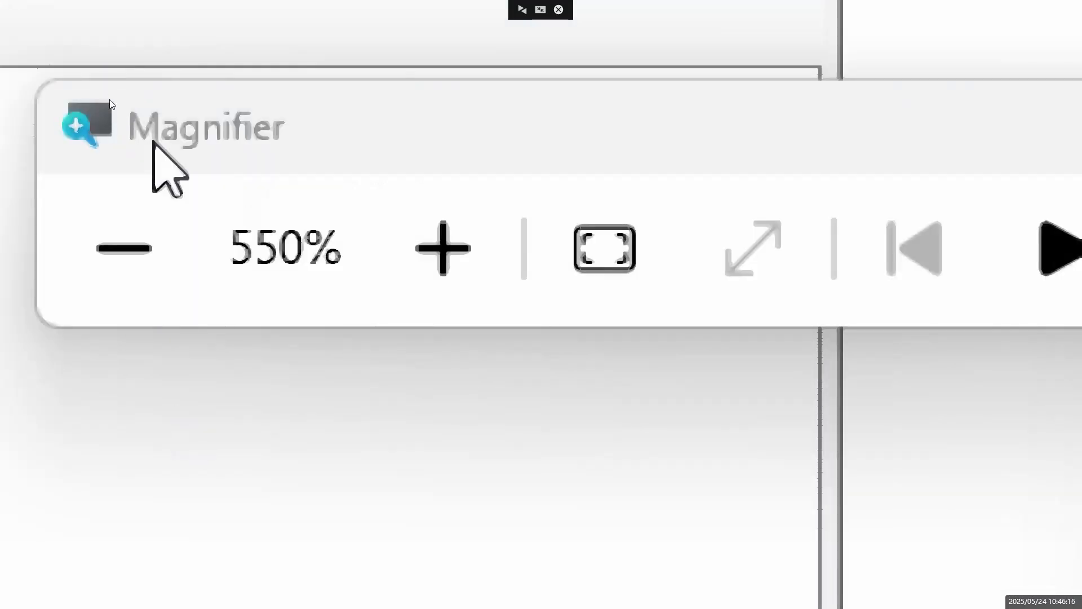
pyautogui.click(109, 278)
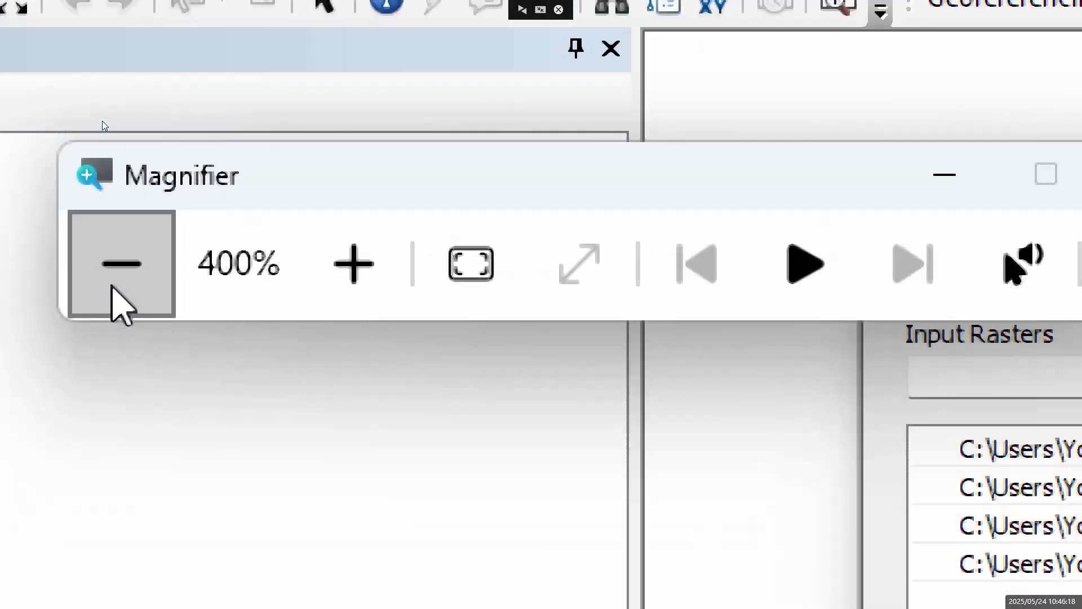
pyautogui.click(110, 278)
pyautogui.click(110, 278)
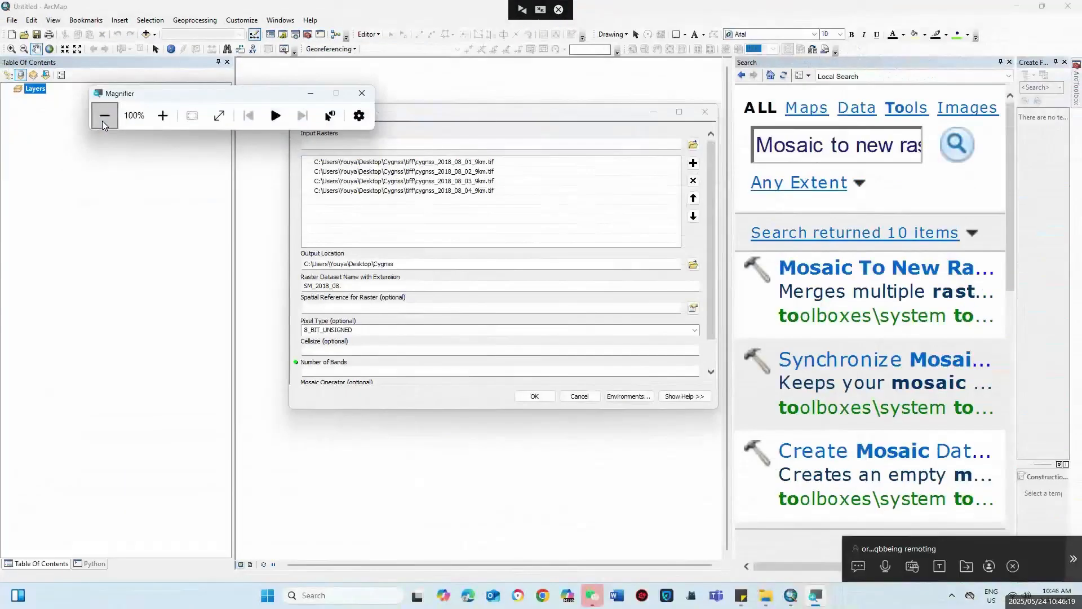
pyautogui.click(169, 115)
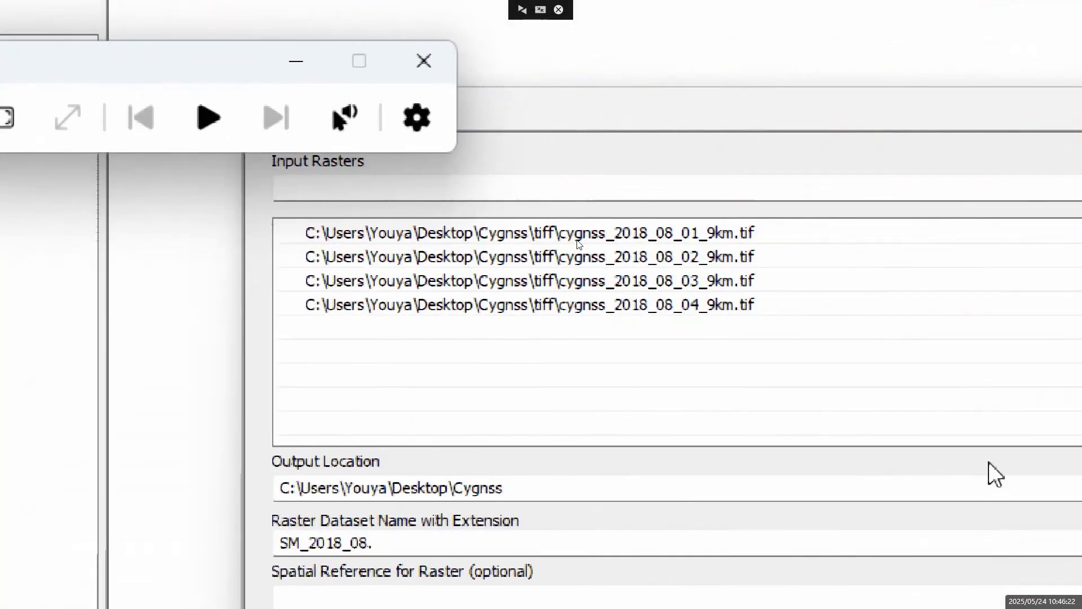
# Step: Highlight the four input rasters and complete the output raster dataset name as SM_2018_08.tif
pyautogui.moveTo(923, 369); pyautogui.dragTo(866, 175)
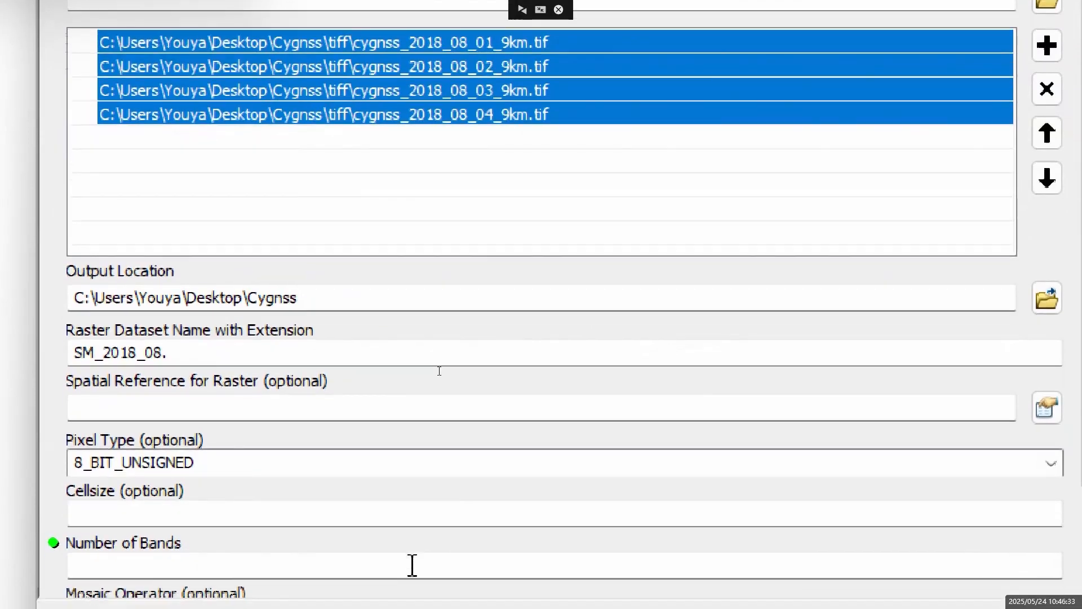
pyautogui.click(398, 345)
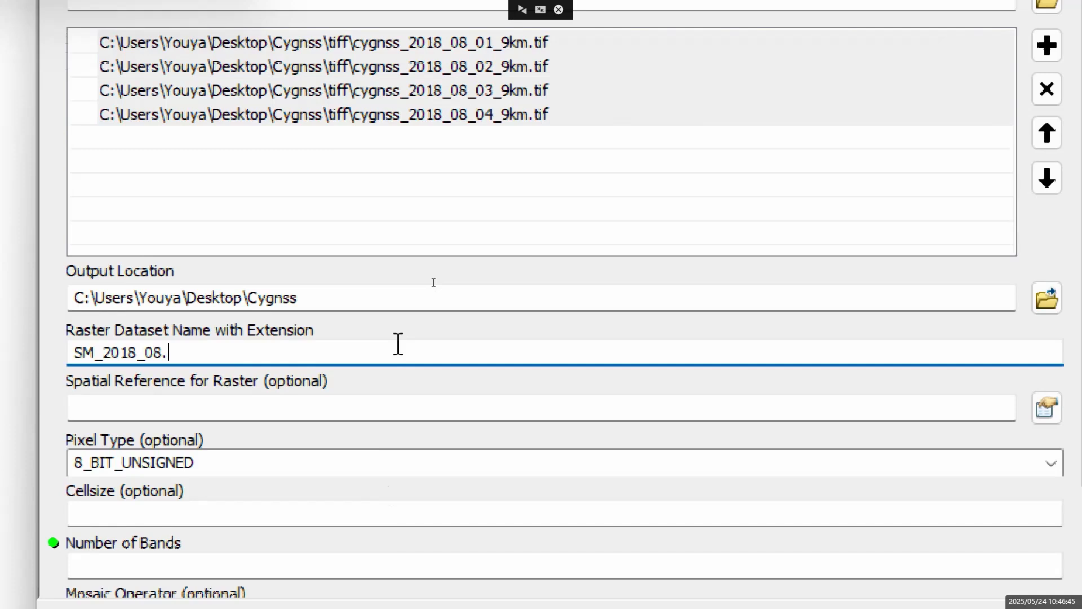
pyautogui.write('tif')
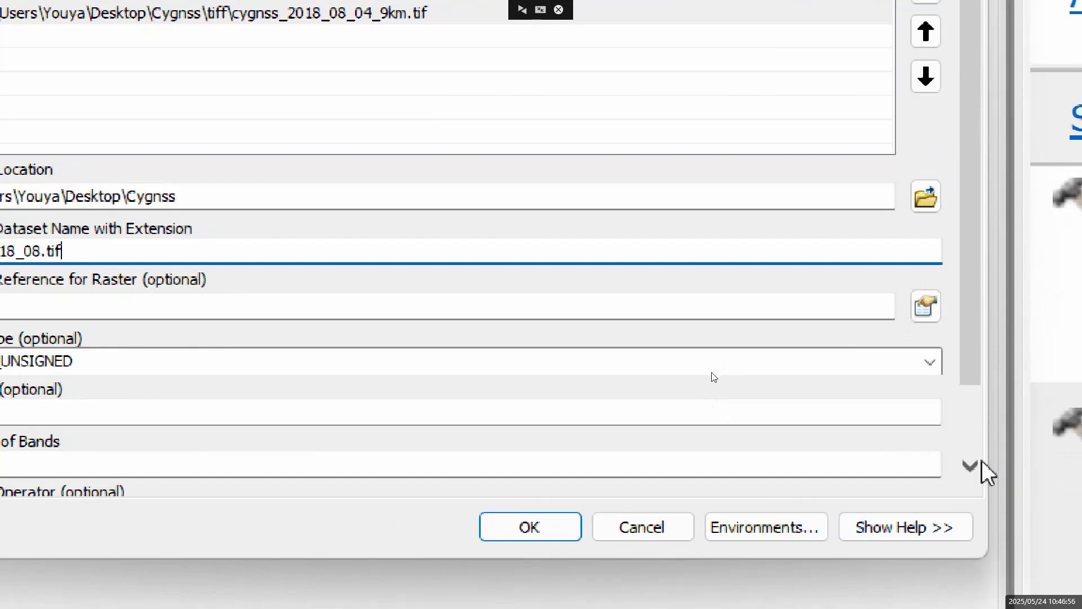
# Step: Run Mosaic To New Raster with the number of bands set to 1 and MEAN as the mosaic operator
pyautogui.click(974, 462)
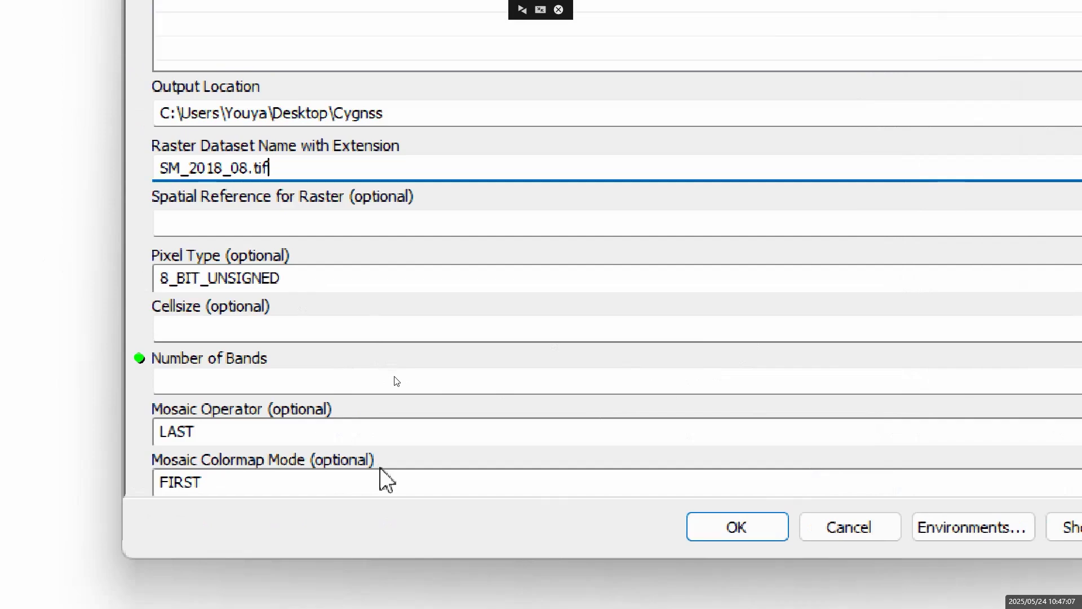
pyautogui.click(423, 381)
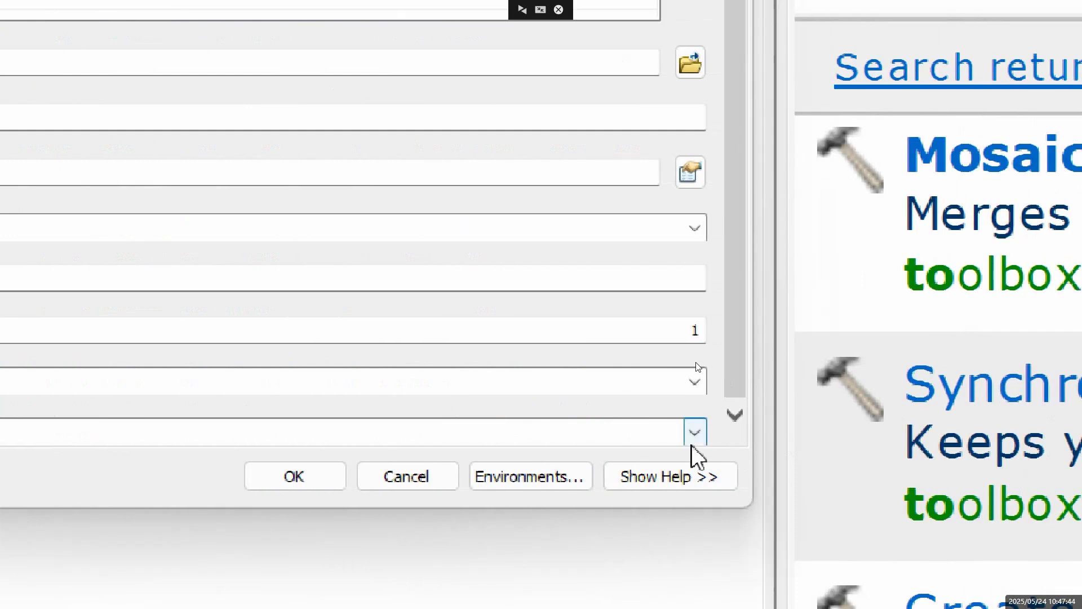
pyautogui.click(695, 397)
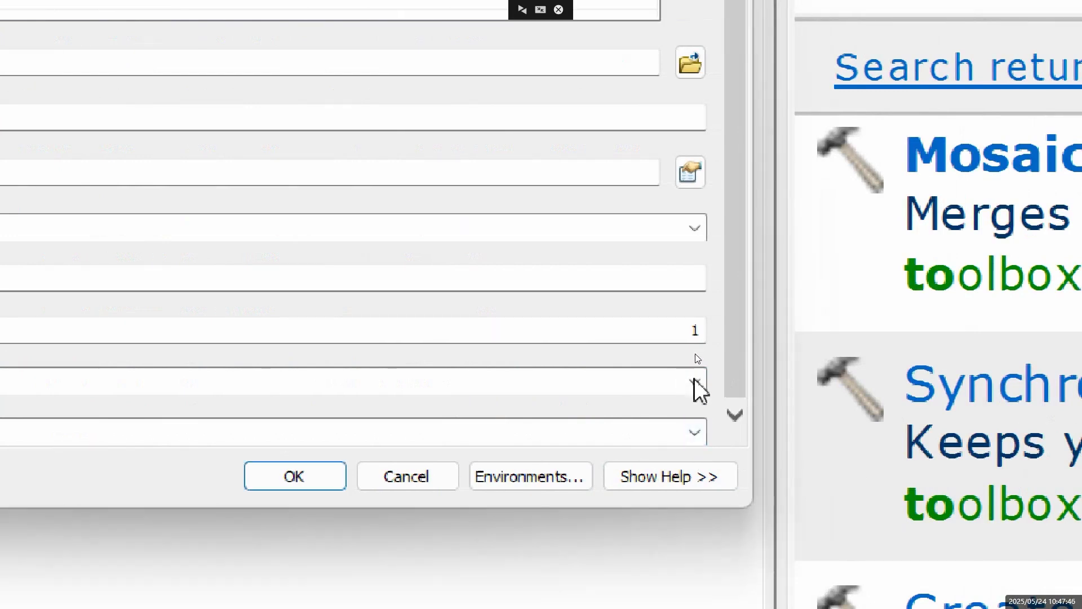
pyautogui.click(694, 381)
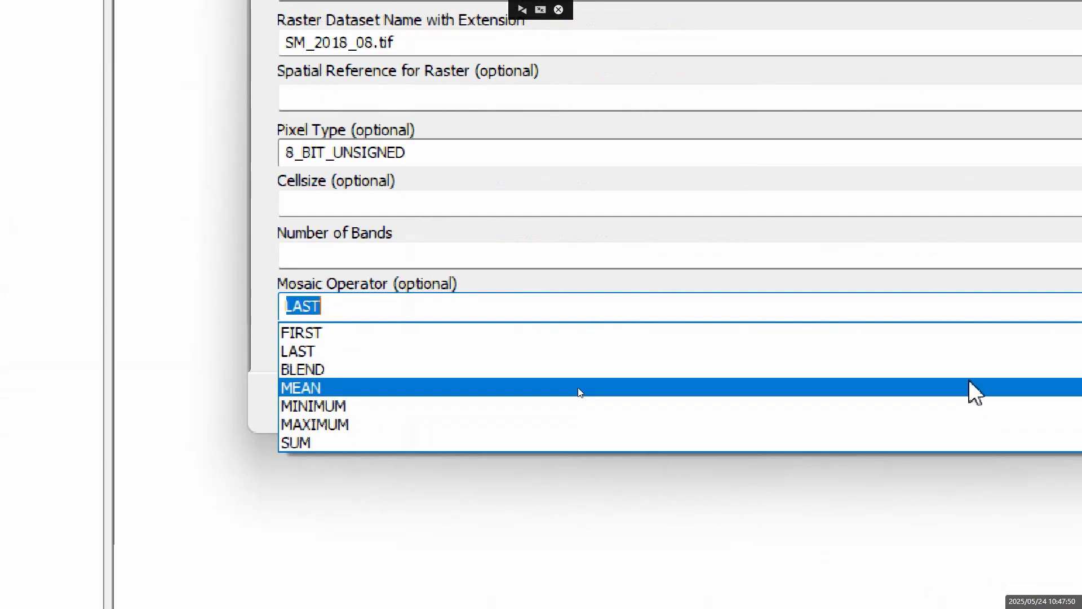
pyautogui.click(580, 393)
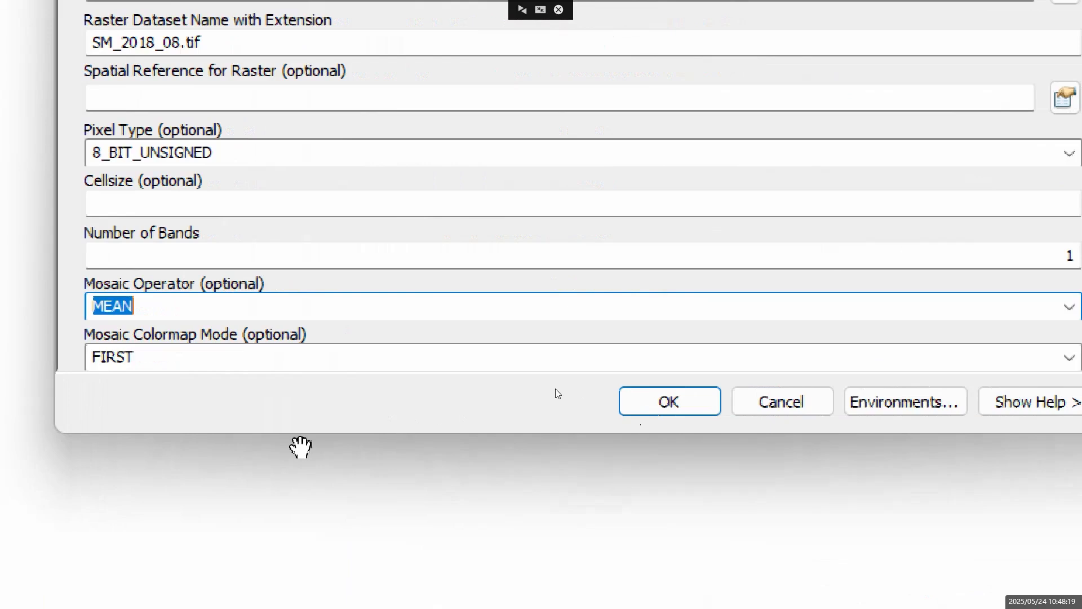
pyautogui.click(691, 400)
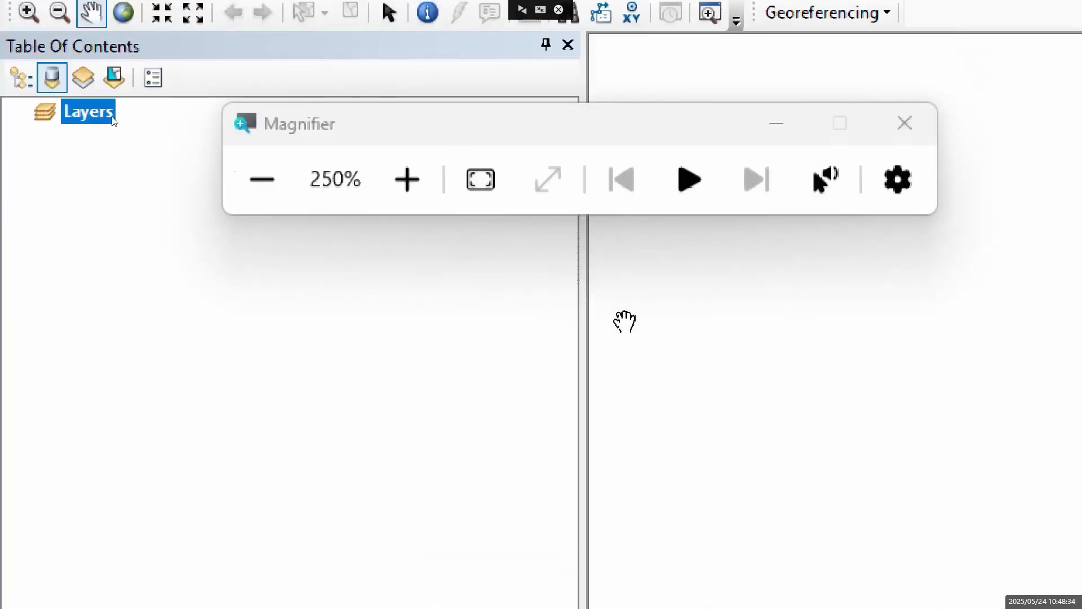
# Step: Reset the Magnifier to 100% and close it, dismissing the completion notification of the mosaic tool
pyautogui.click(262, 180)
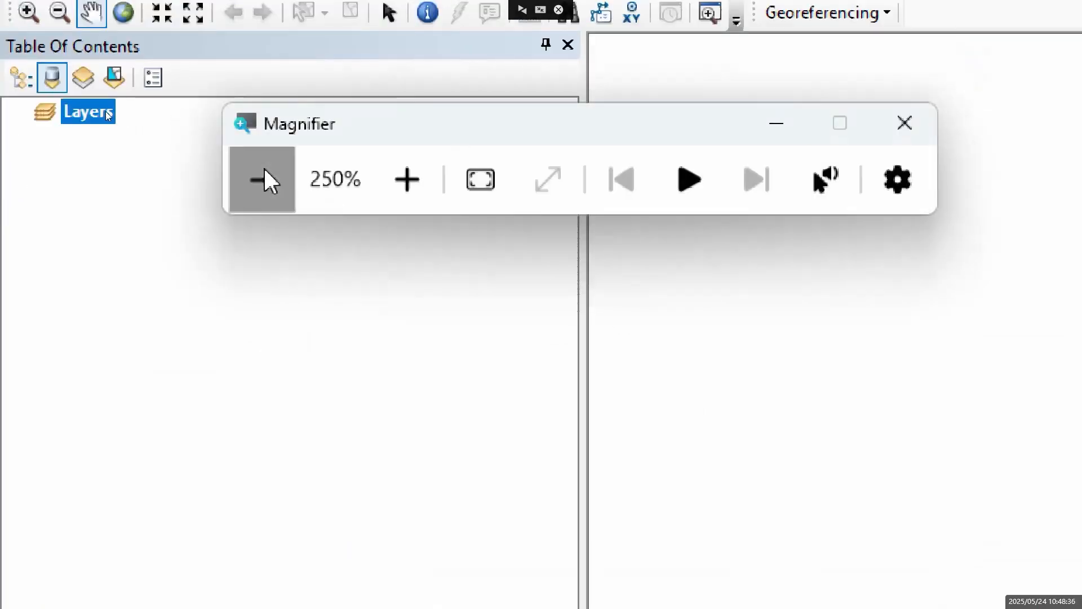
pyautogui.click(107, 116)
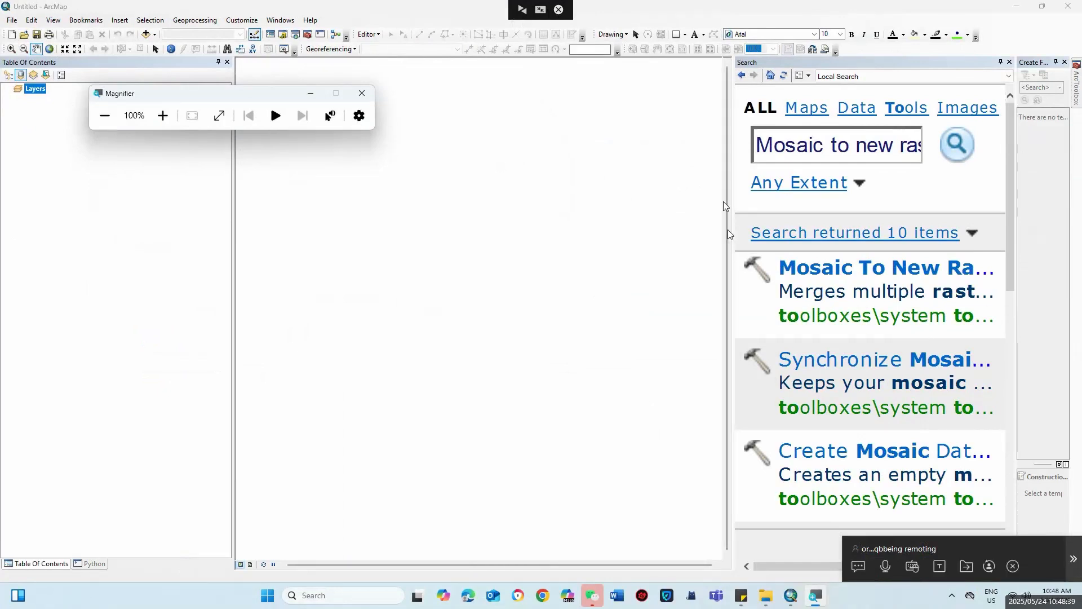
pyautogui.click(362, 94)
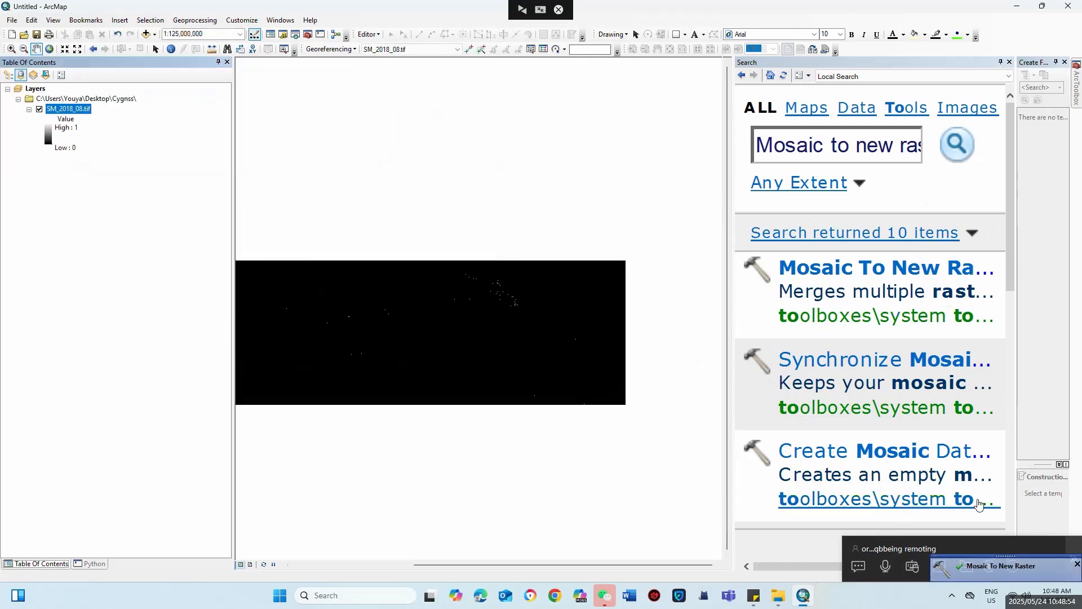
pyautogui.click(1075, 563)
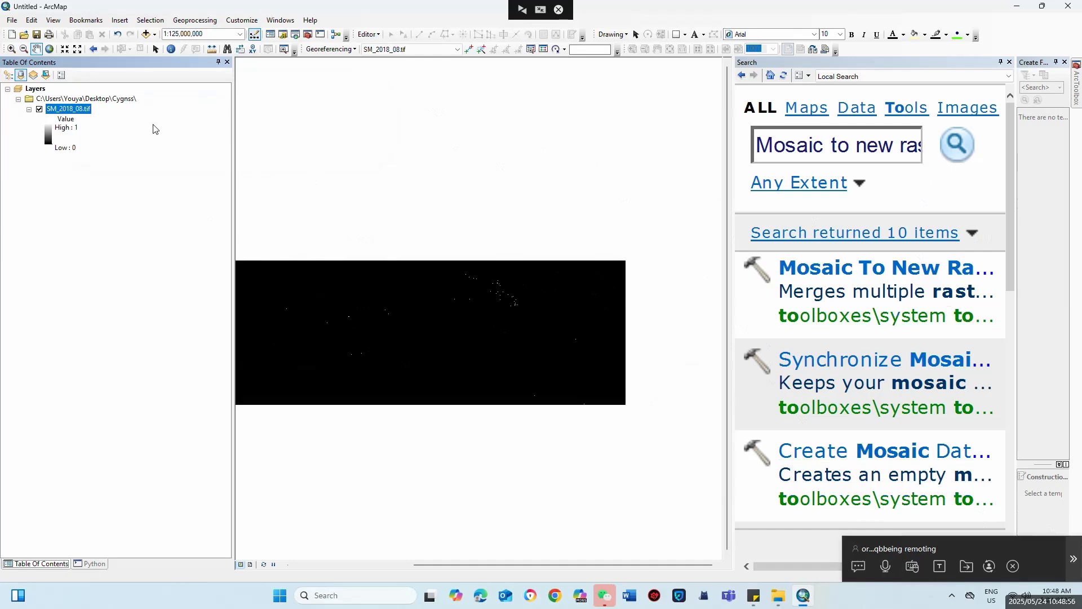
# Step: Check the symbology in the layer properties of SM_2018_08.tif and remove the layer from the map
pyautogui.rightClick(64, 111)
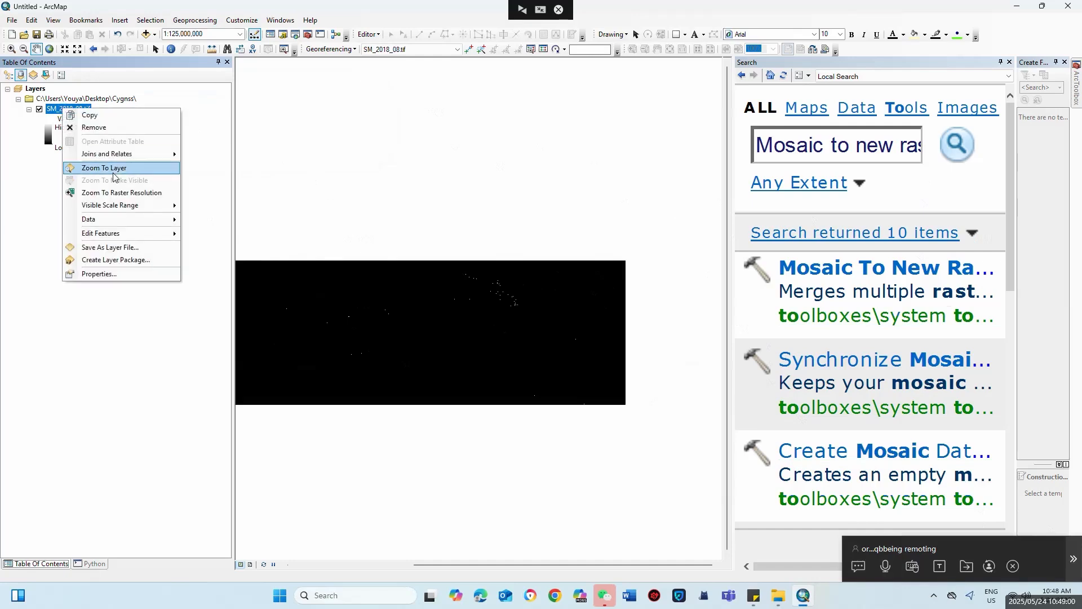
pyautogui.click(114, 276)
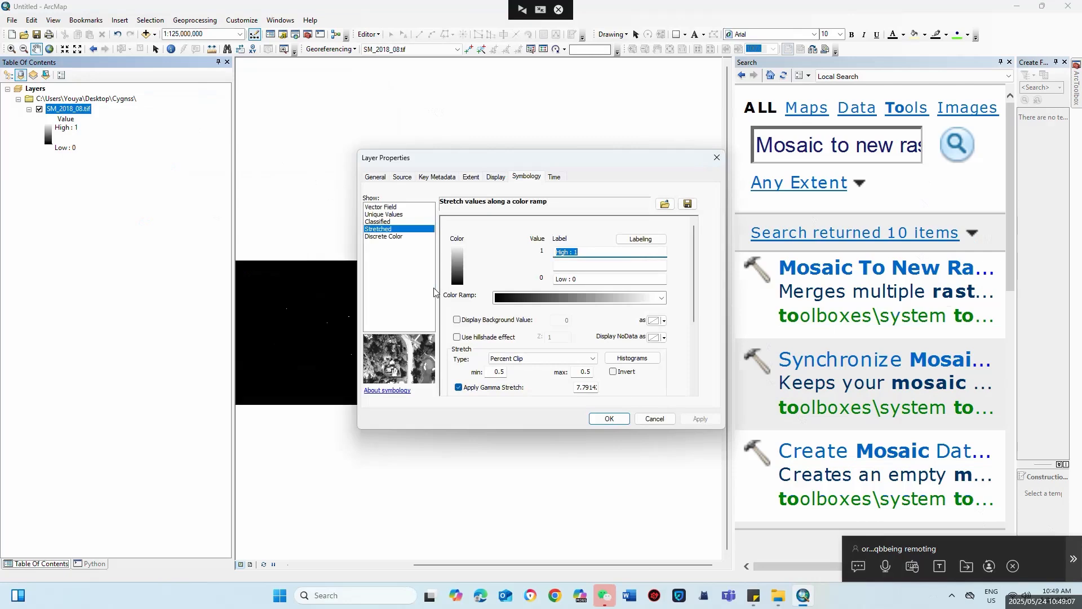
pyautogui.click(716, 161)
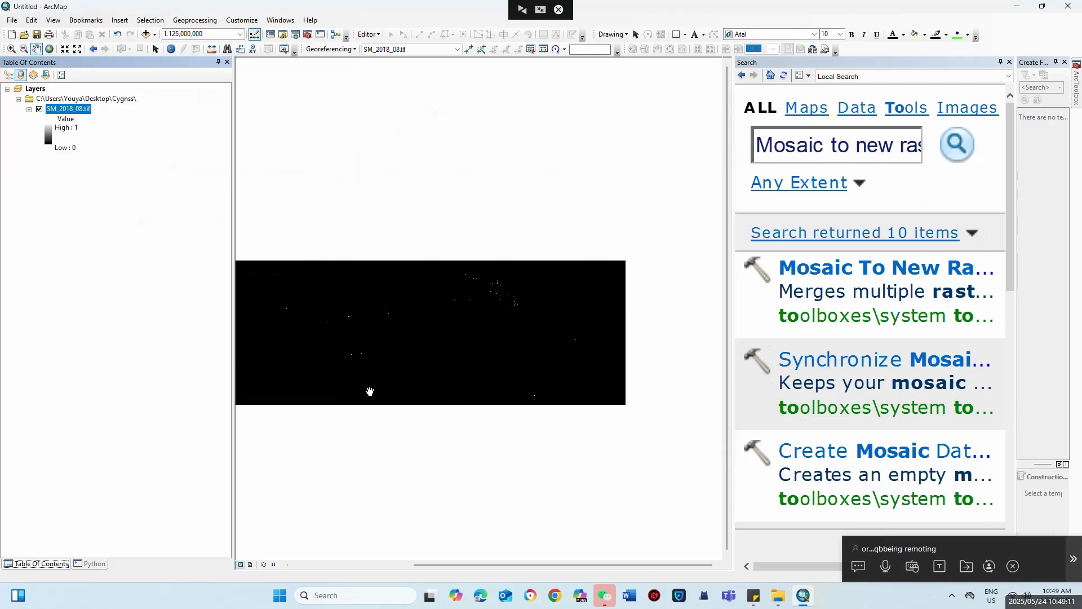
pyautogui.rightClick(81, 109)
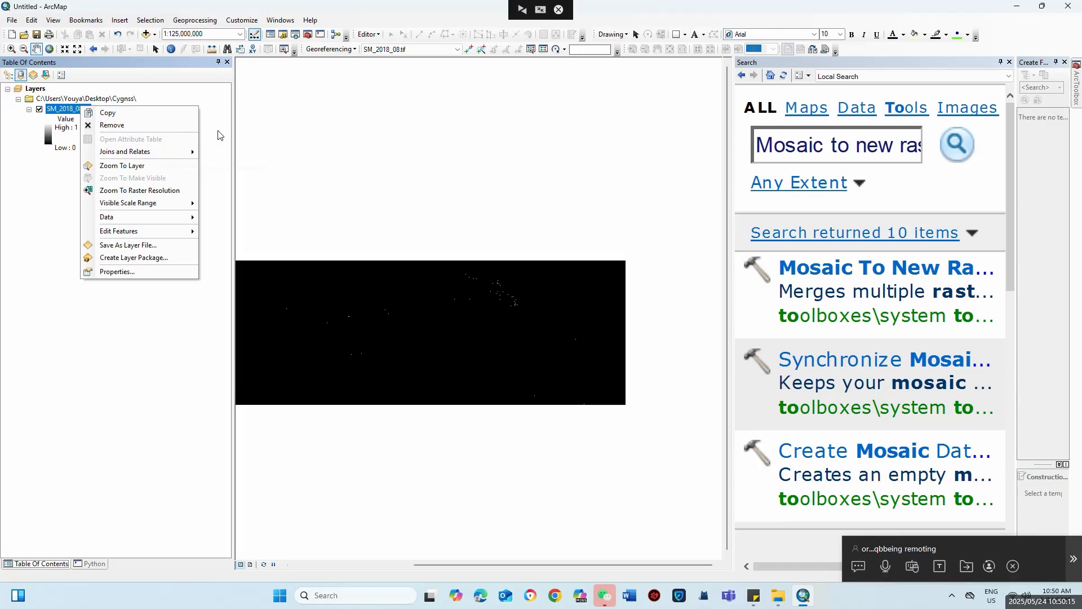
pyautogui.click(160, 125)
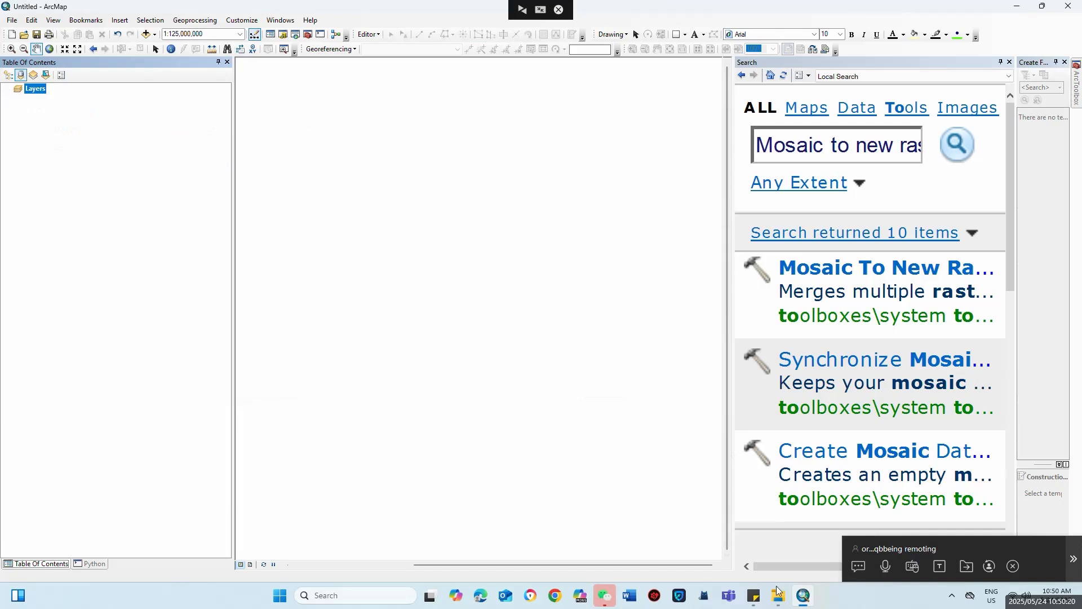
# Step: Switch to File Explorer to view the contents of the Cygnss folder, and return to ArcMap
pyautogui.click(778, 595)
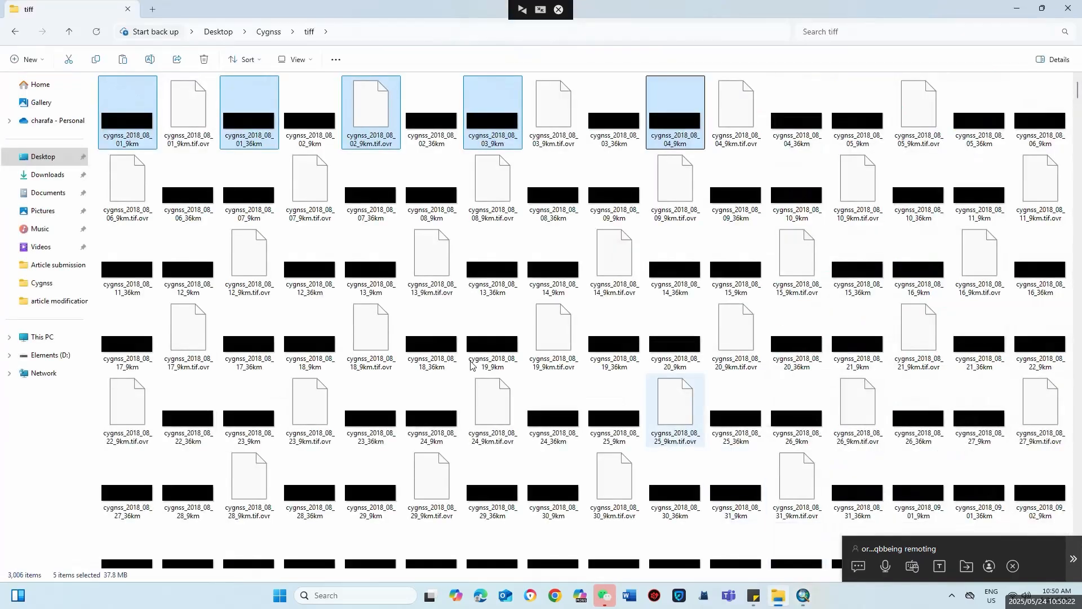
pyautogui.click(14, 34)
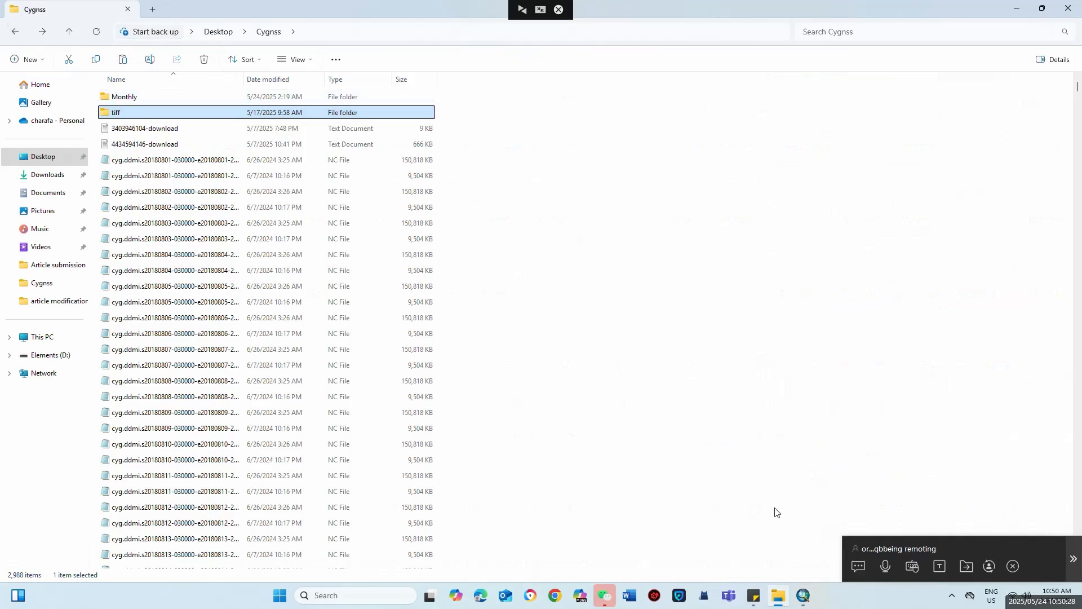
pyautogui.moveTo(805, 595)
pyautogui.click(815, 522)
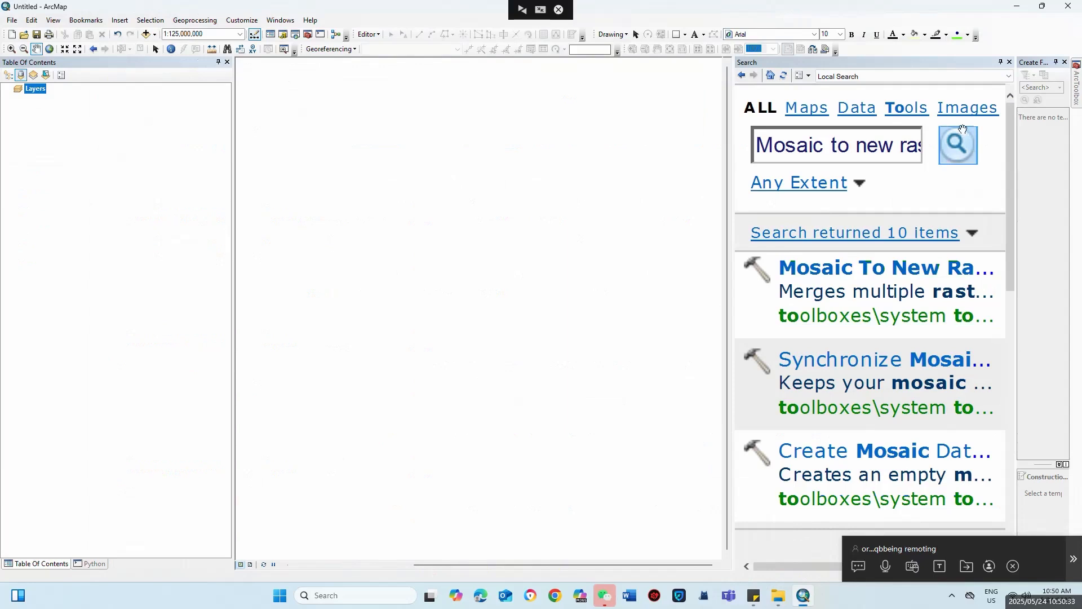
# Step: Start the Windows Magnifier to enlarge the search results and open the Mosaic To New Raster tool
pyautogui.press('super+plus')
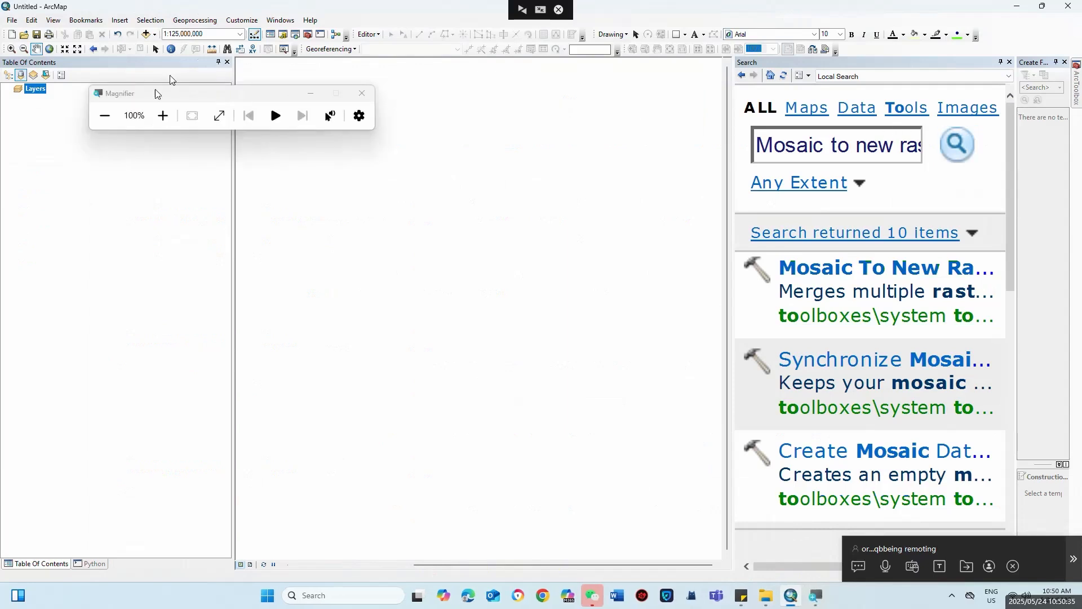
pyautogui.click(163, 116)
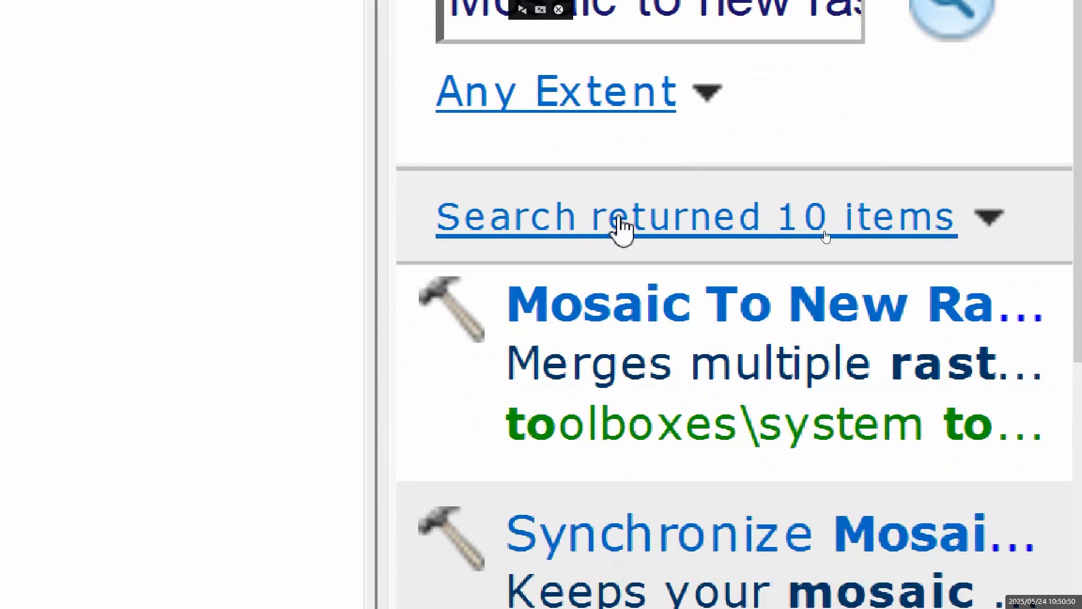
pyautogui.click(620, 292)
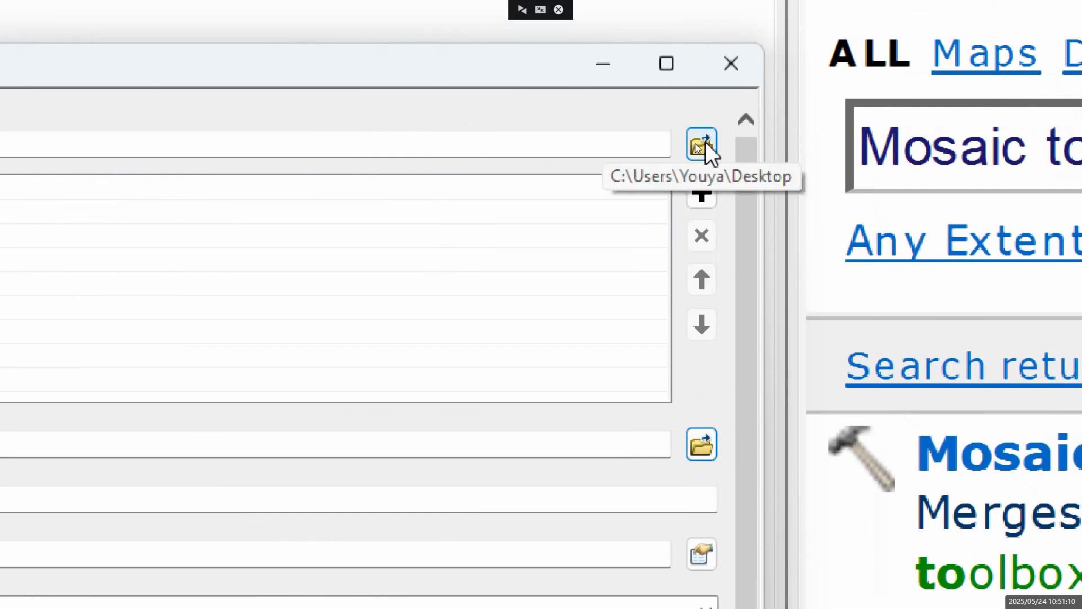
# Step: Add cygnss_2018_08_01_9km.tif, cygnss_2018_08_02_9km.tif, cygnss_2018_08_03_9km.tif and cygnss_2018_08_04_9km.tif from the Cygnss\tiff folder as input rasters
pyautogui.click(705, 141)
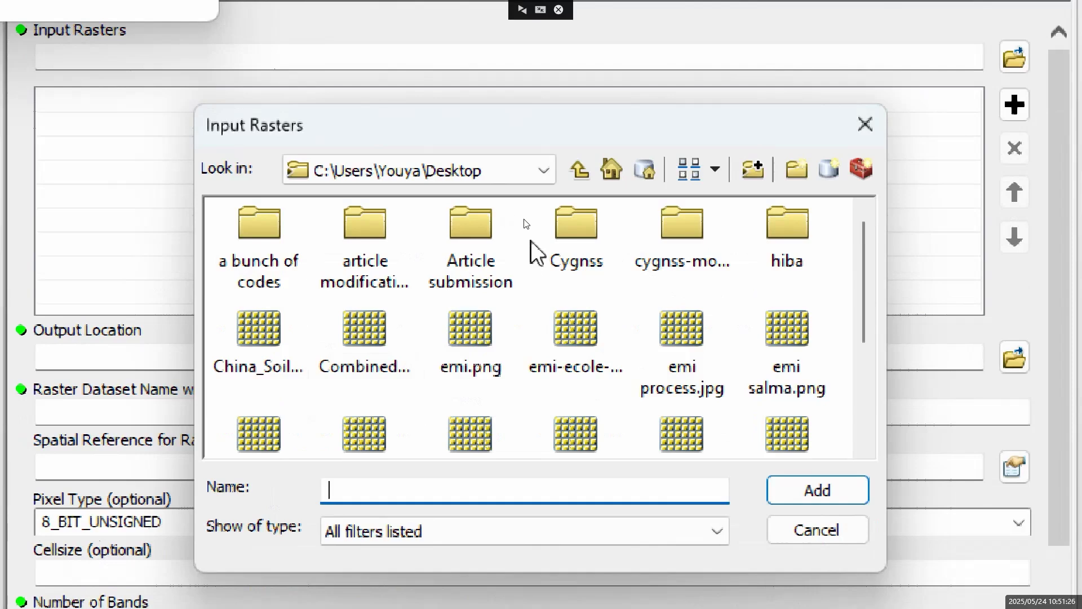
pyautogui.doubleClick(595, 246)
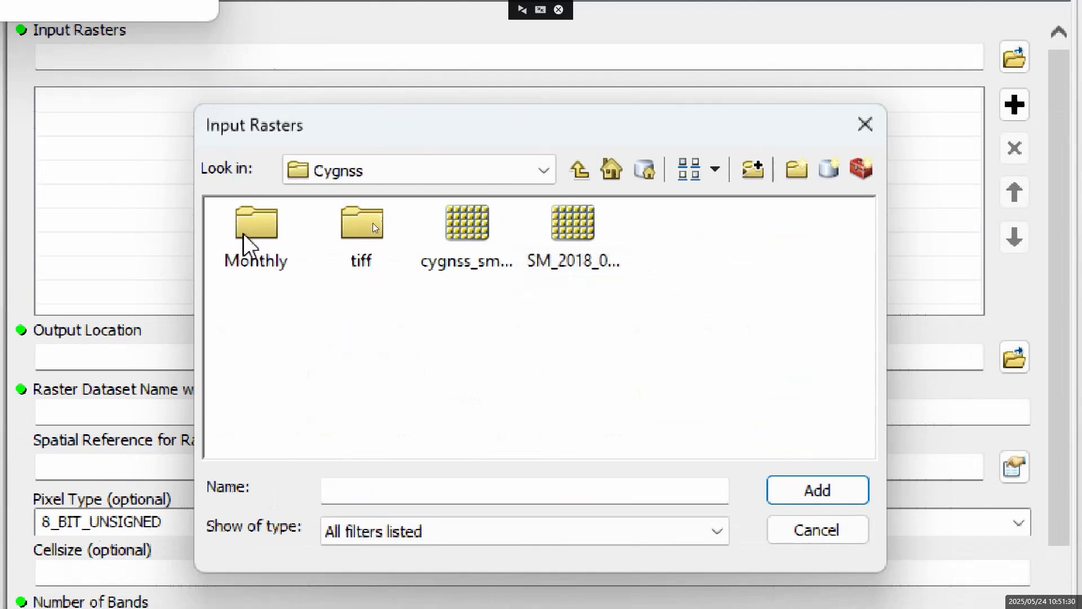
pyautogui.doubleClick(333, 233)
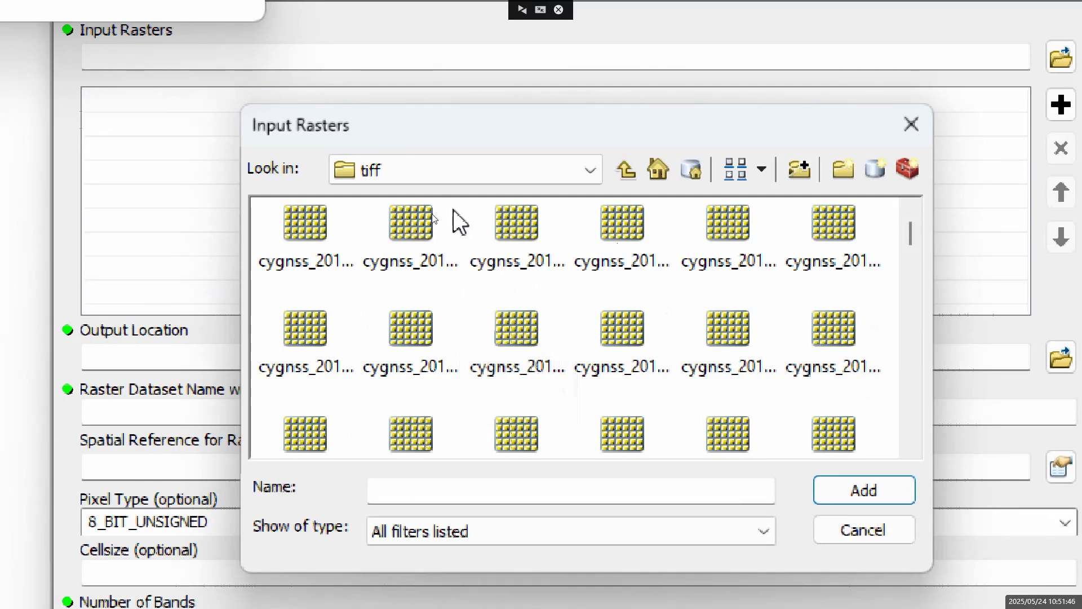
pyautogui.click(409, 239)
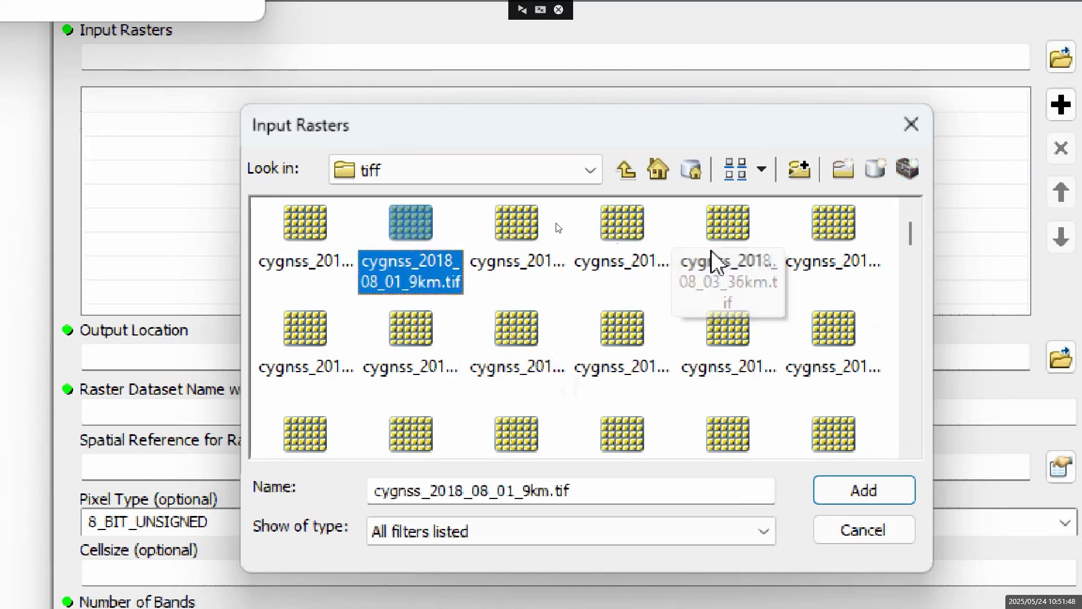
pyautogui.keyDown('ctrl'); pyautogui.click(640, 248); pyautogui.keyUp('ctrl')
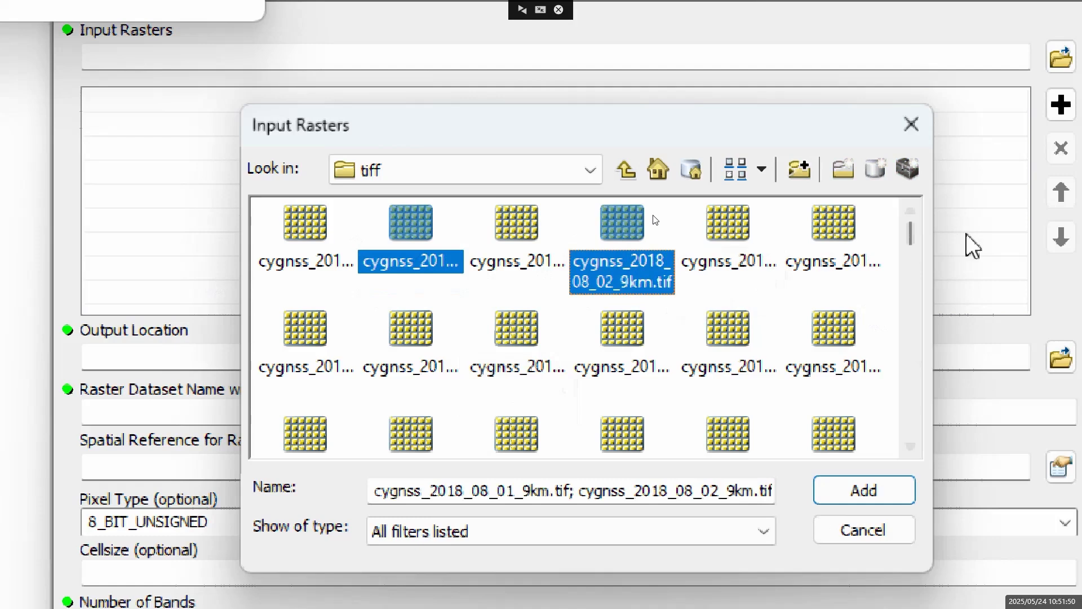
pyautogui.keyDown('ctrl'); pyautogui.click(848, 248); pyautogui.keyUp('ctrl')
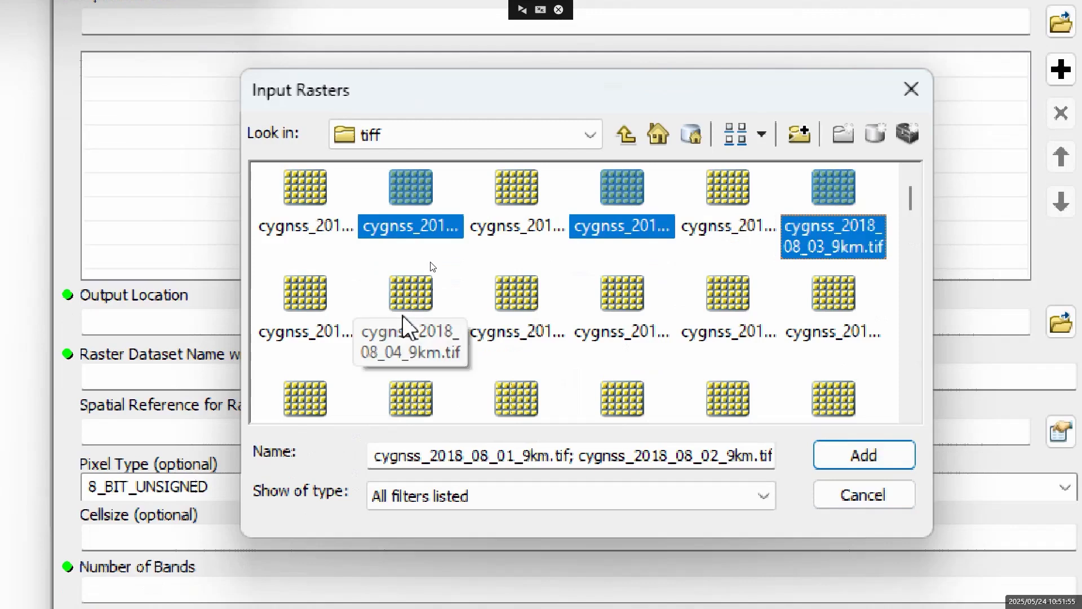
pyautogui.keyDown('ctrl'); pyautogui.click(408, 328); pyautogui.keyUp('ctrl')
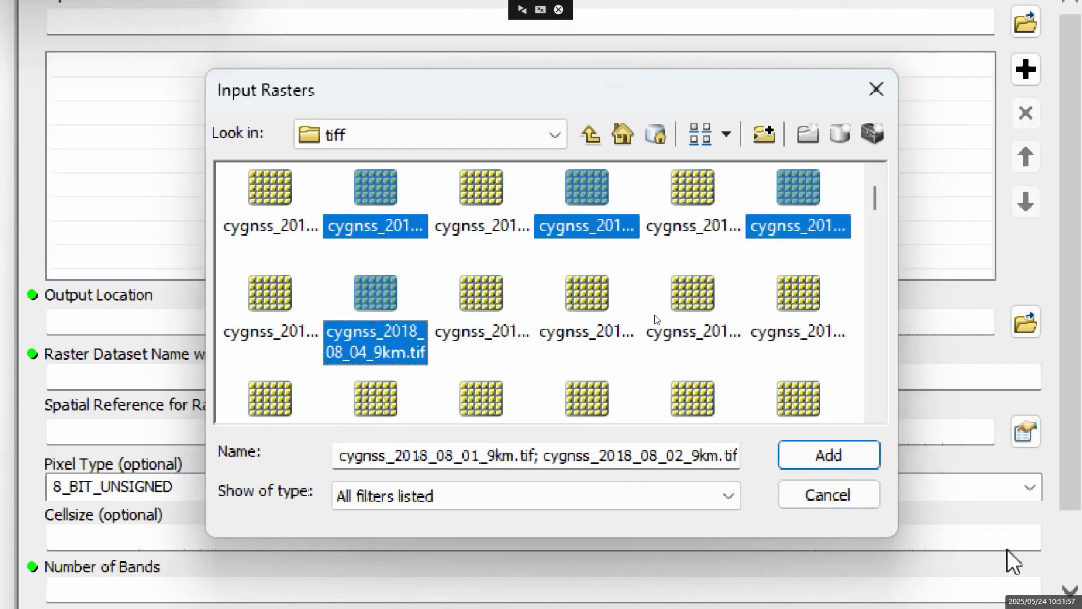
pyautogui.click(851, 466)
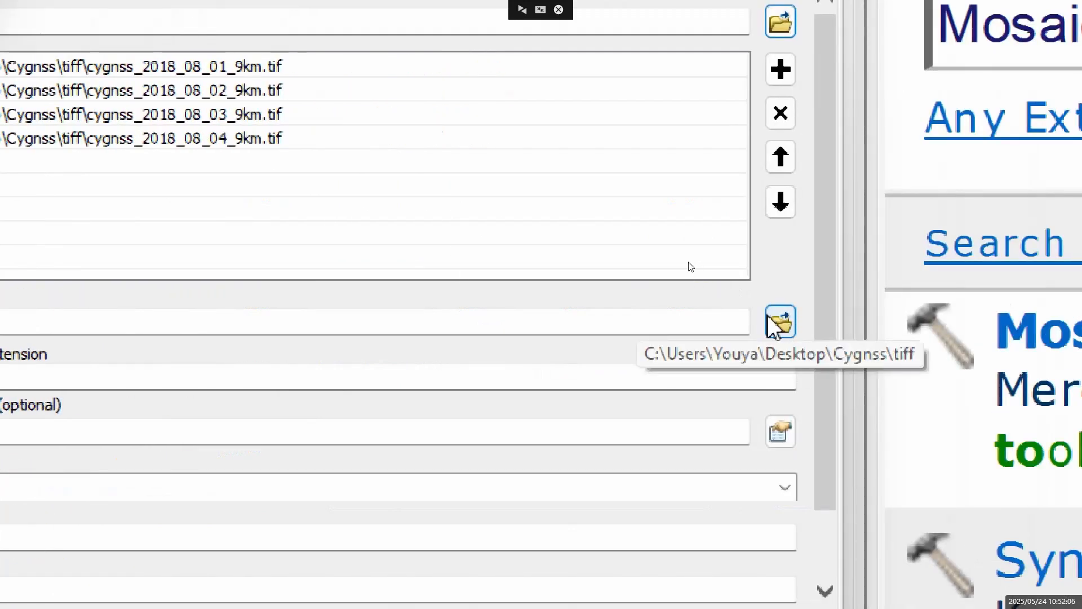
# Step: Set the output location to the tiff folder inside the Cygnss folder on the Desktop
pyautogui.click(778, 325)
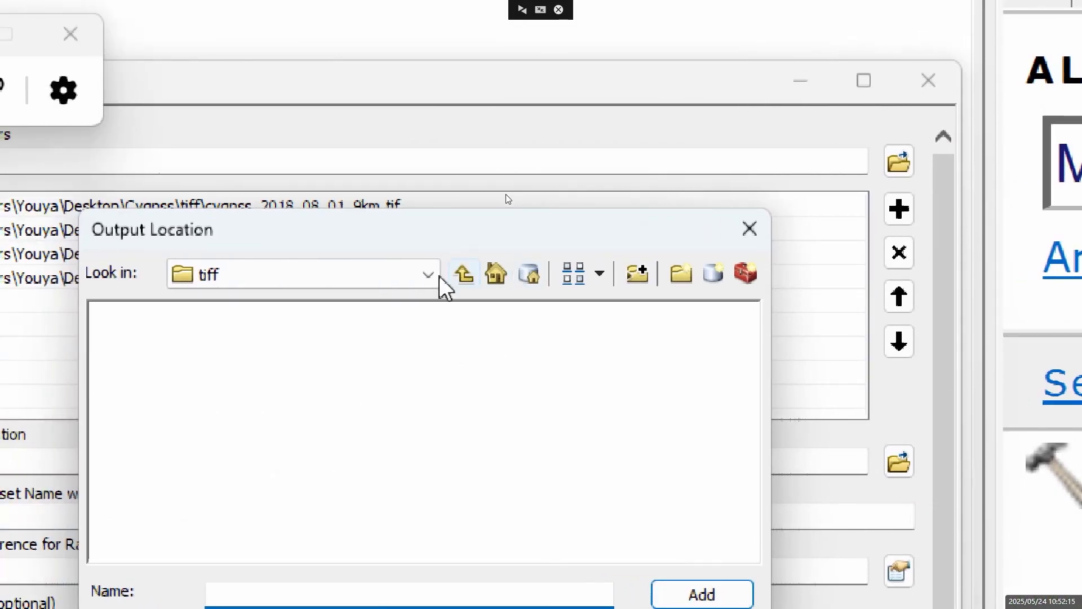
pyautogui.click(468, 275)
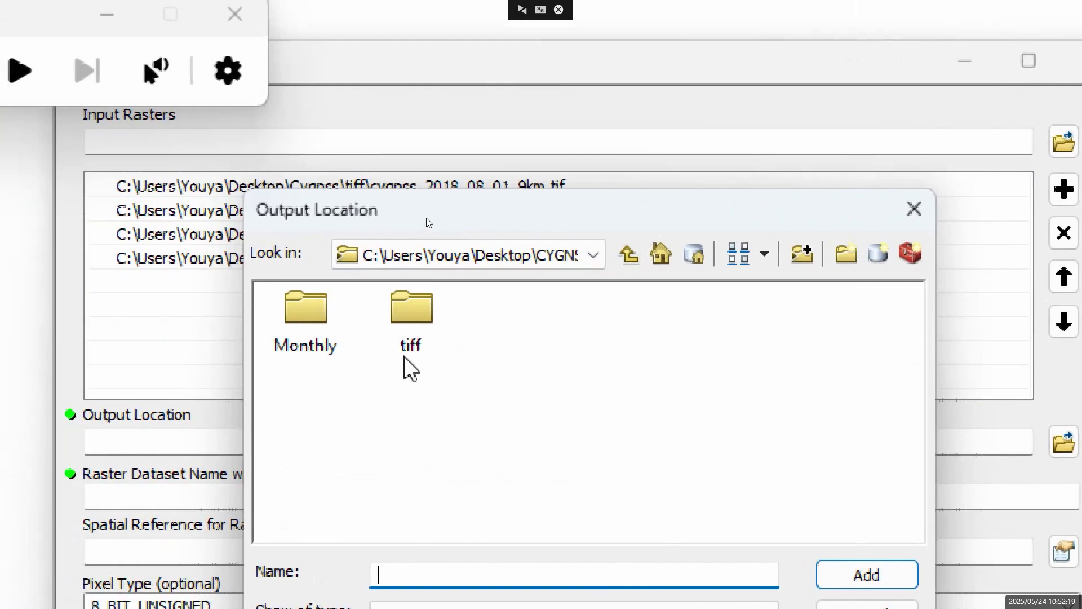
pyautogui.click(398, 326)
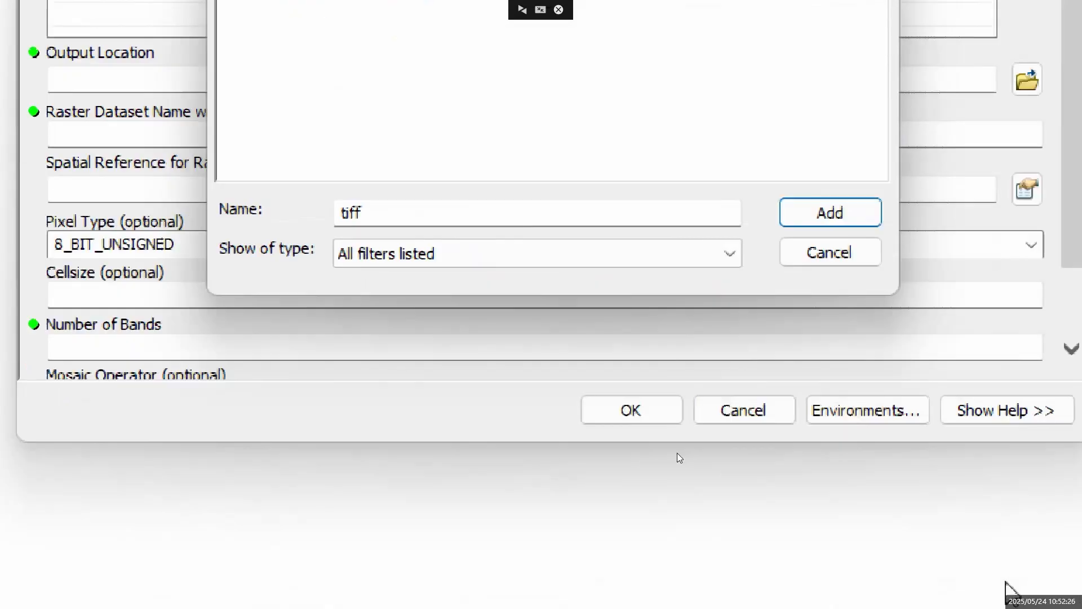
pyautogui.click(842, 220)
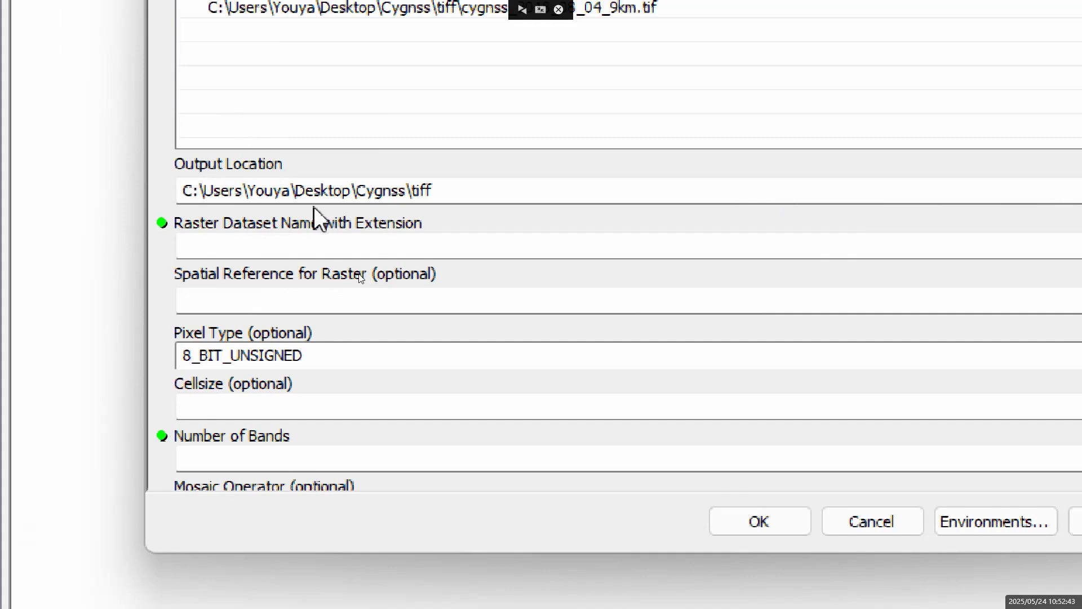
# Step: Name the output raster dataset cygnss-1808.tif
pyautogui.click(336, 245)
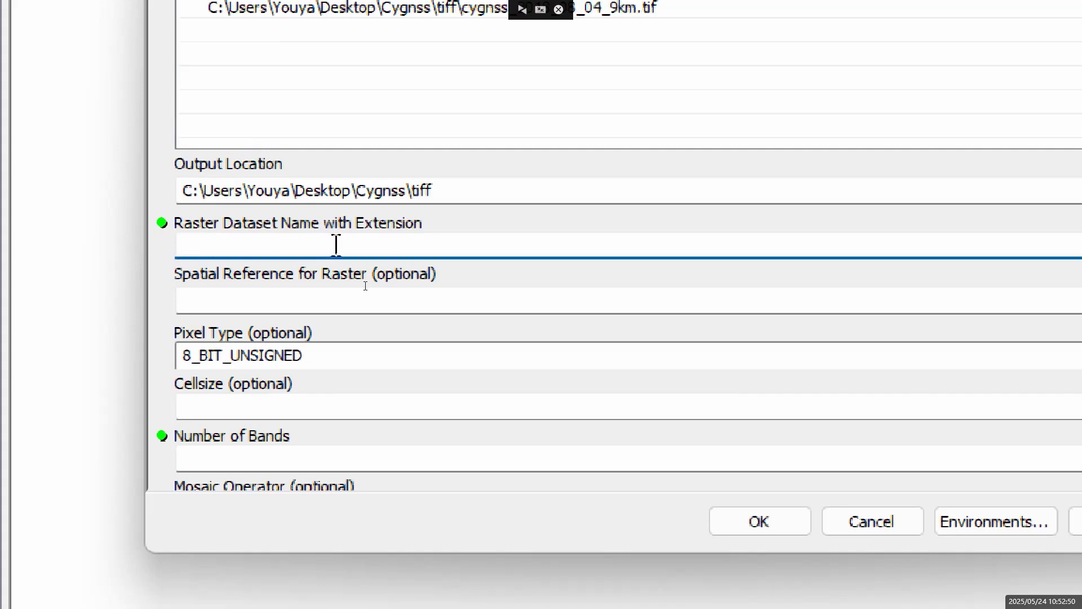
pyautogui.write('cygnss')
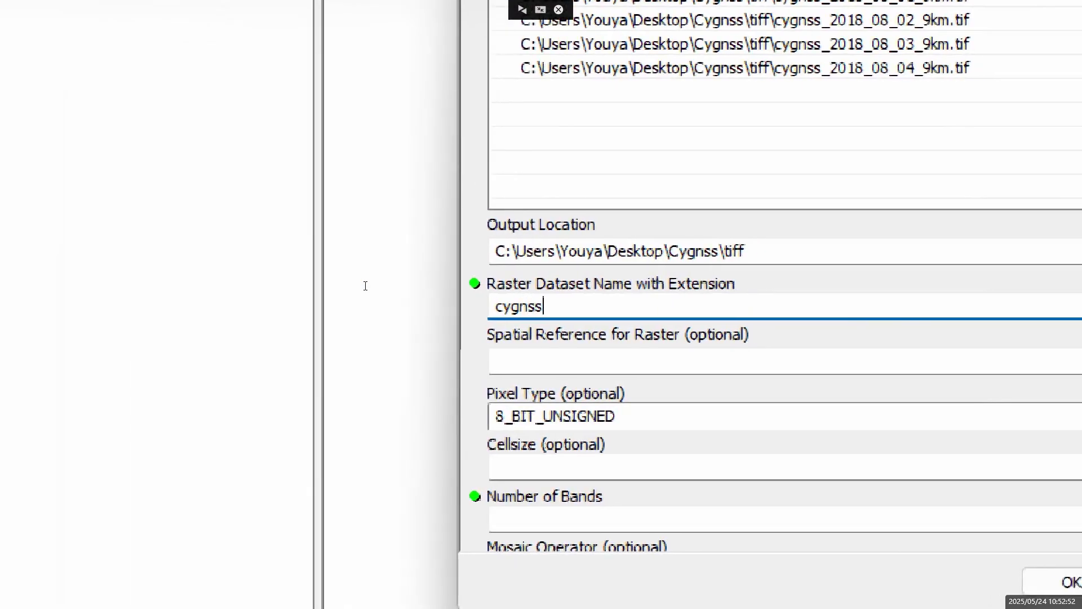
pyautogui.write('-')
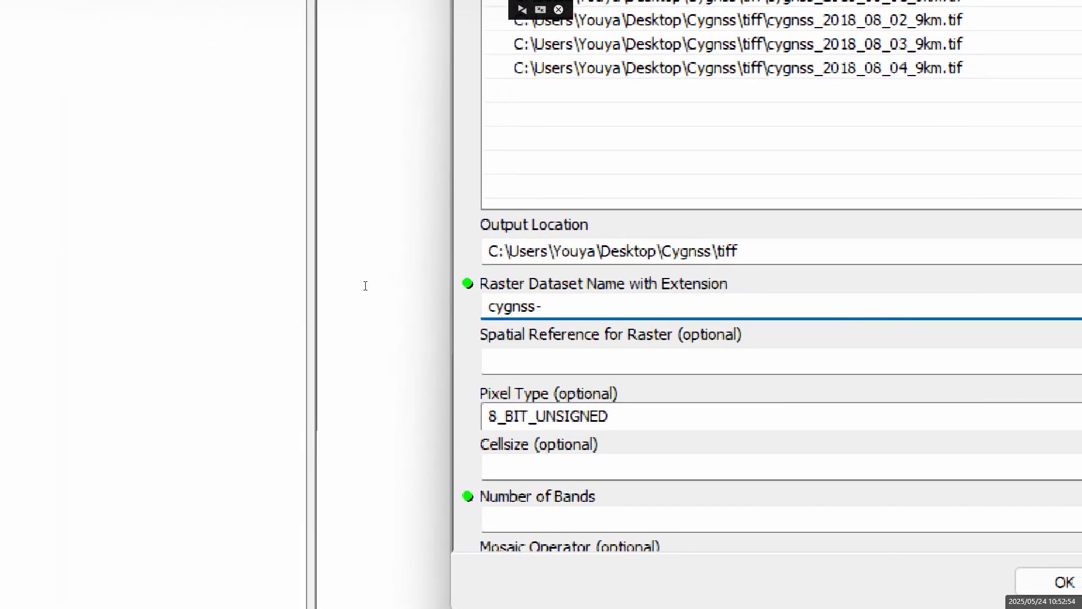
pyautogui.write('180')
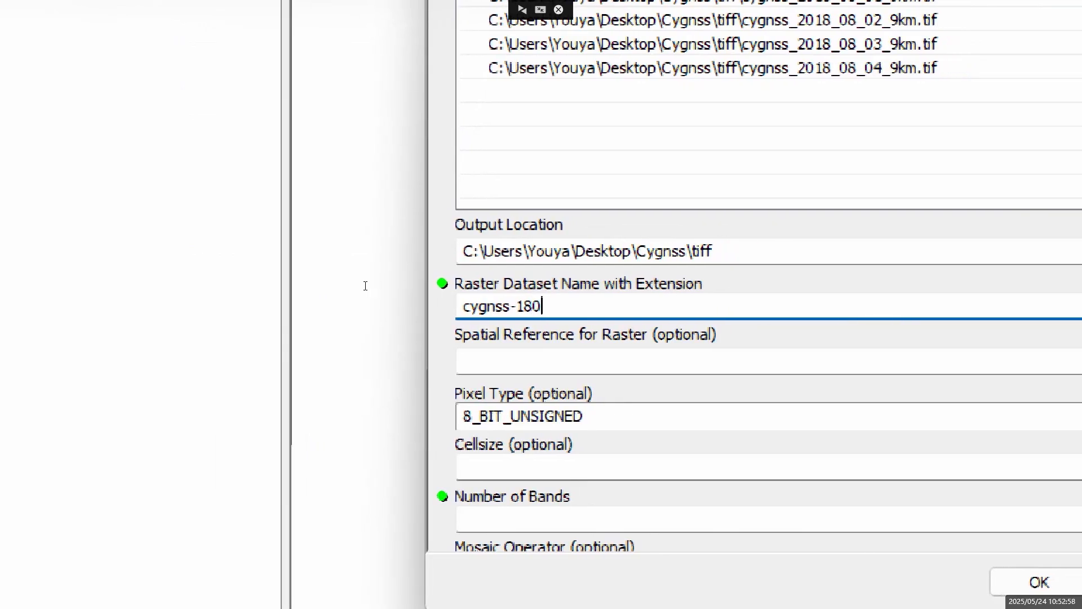
pyautogui.press('BackSpace')
pyautogui.write('08')
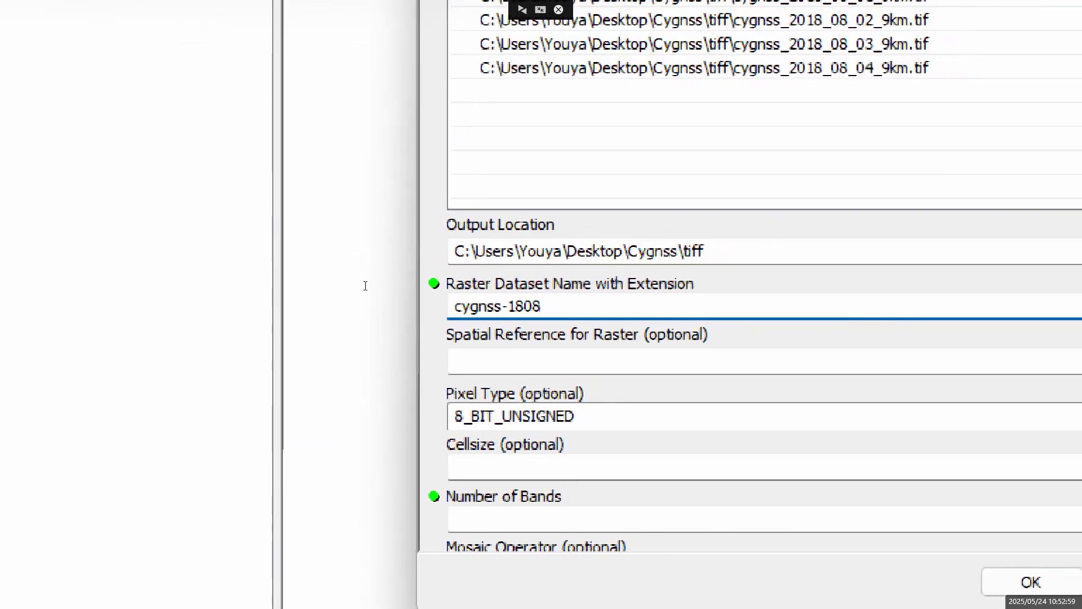
pyautogui.write('/tif')
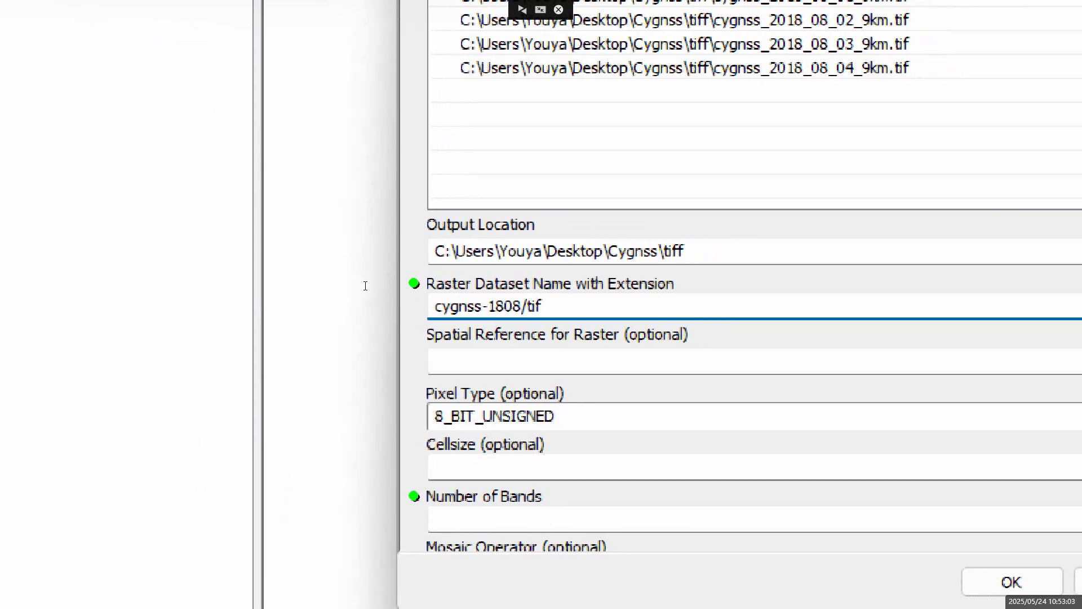
pyautogui.press('BackSpace')
pyautogui.press('BackSpace')
pyautogui.press('BackSpace')
pyautogui.press('BackSpace')
pyautogui.write('.tif')
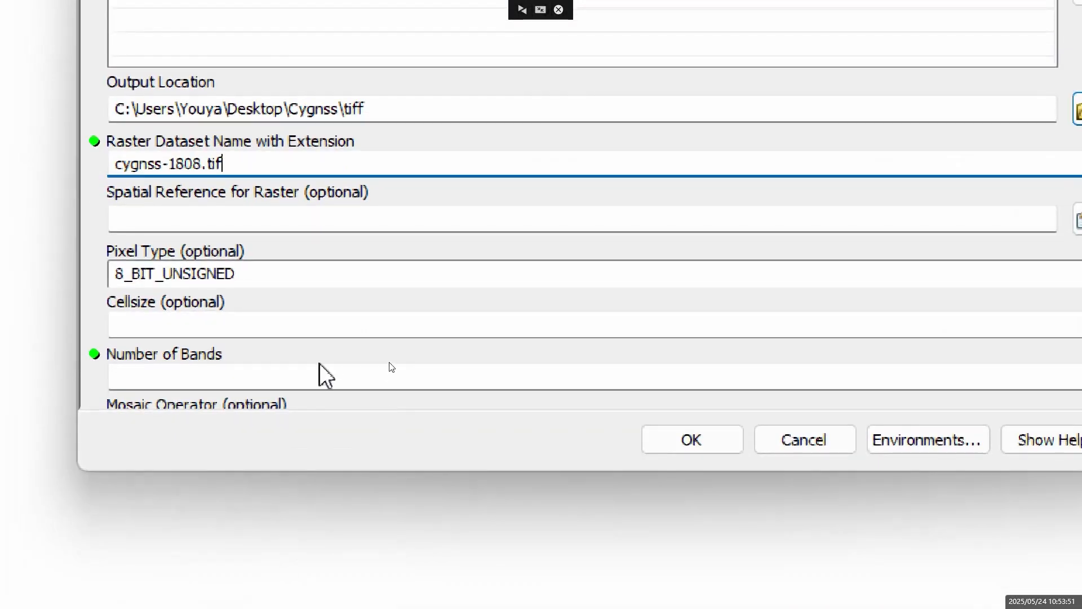
# Step: Set the number of bands to 1 and the mosaic operator to MEAN, and run the tool
pyautogui.click(331, 372)
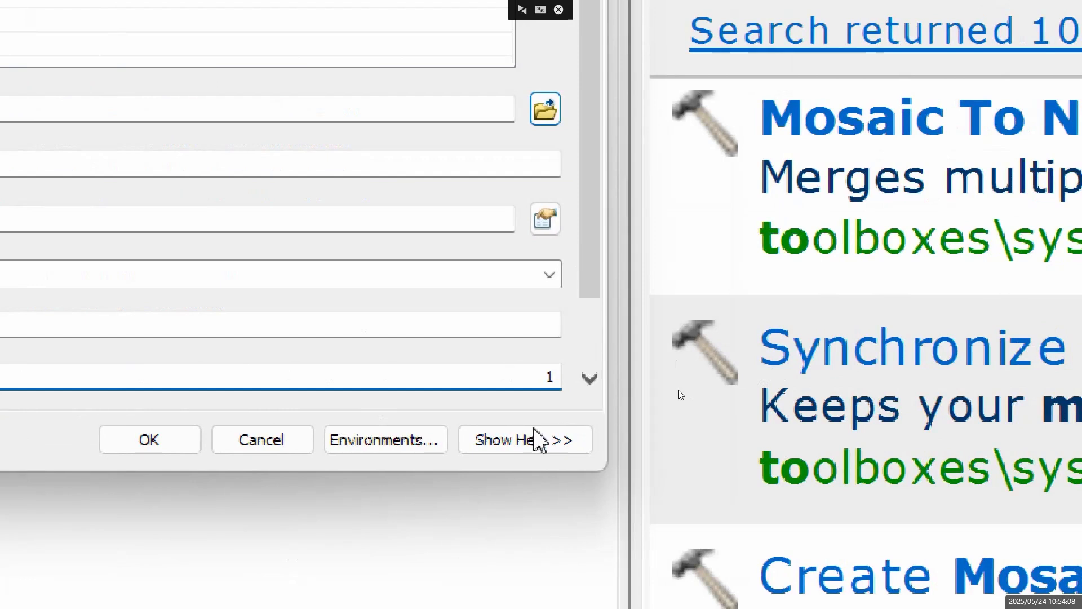
pyautogui.click(589, 379)
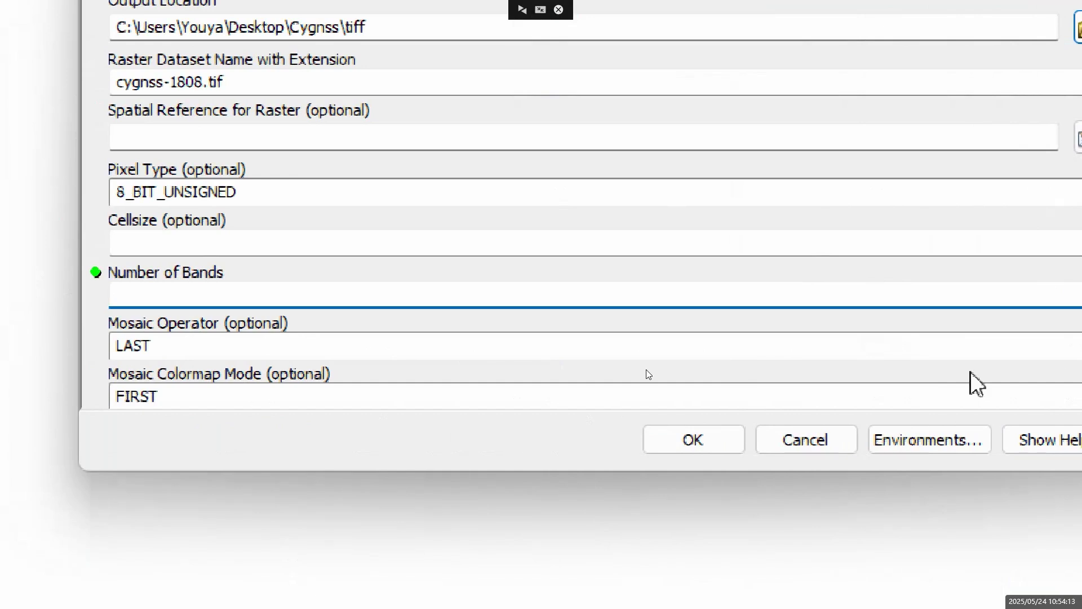
pyautogui.write('1')
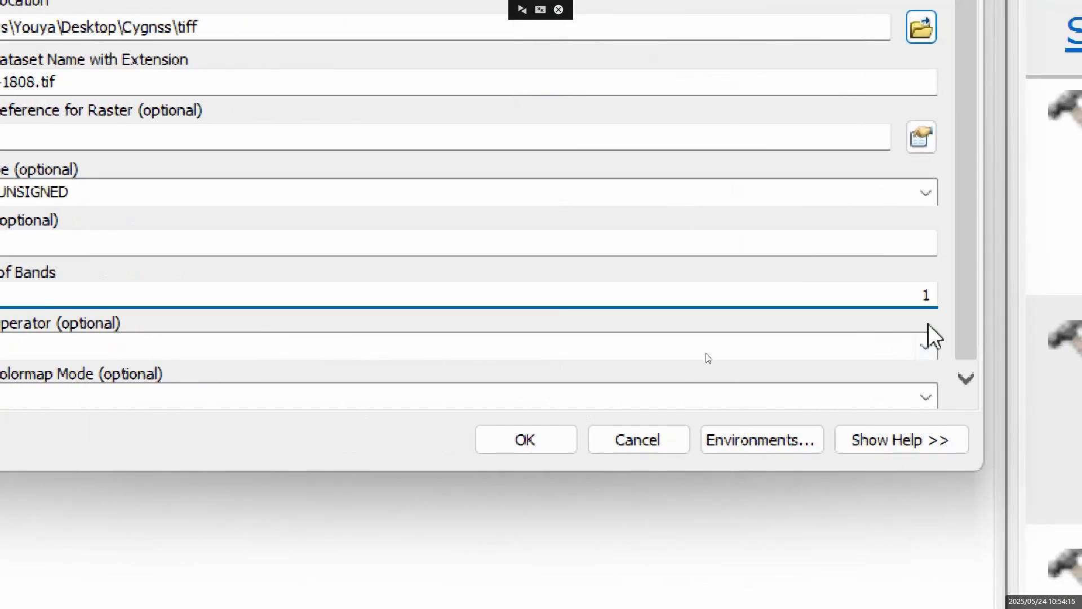
pyautogui.click(925, 347)
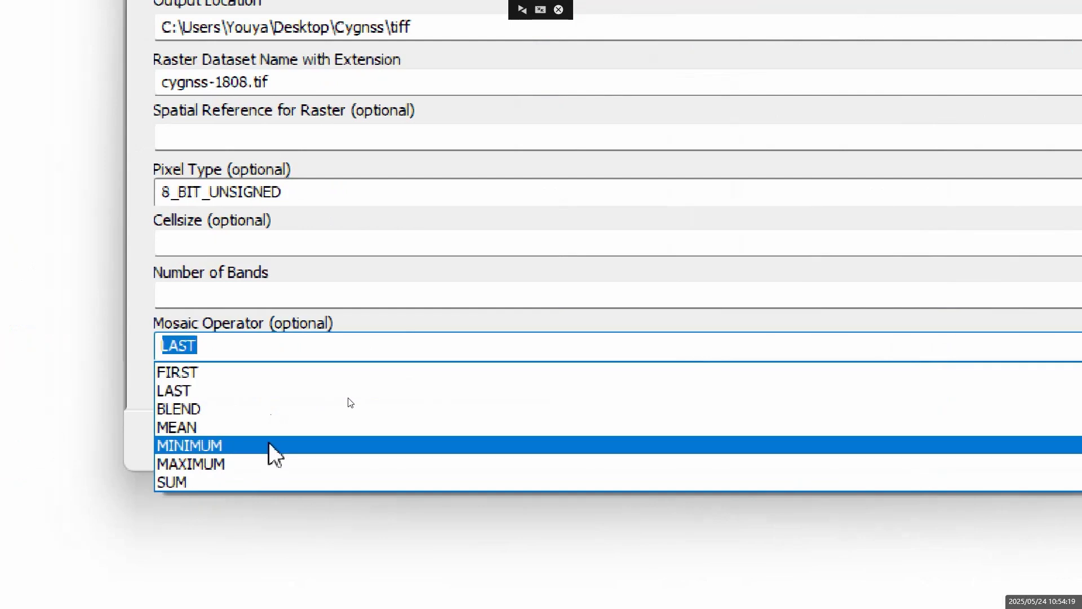
pyautogui.click(261, 427)
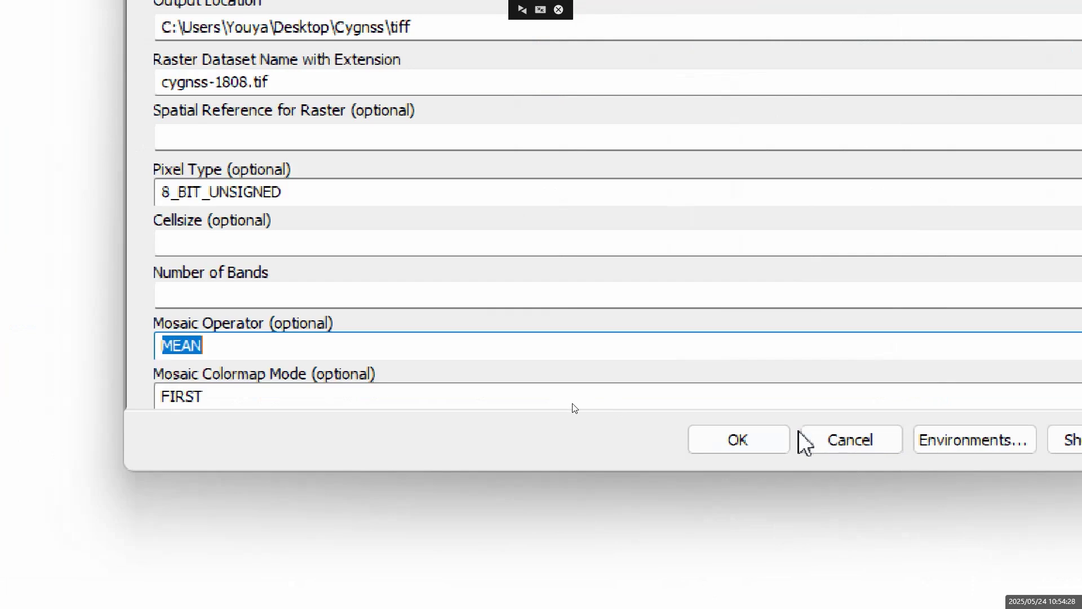
pyautogui.click(751, 439)
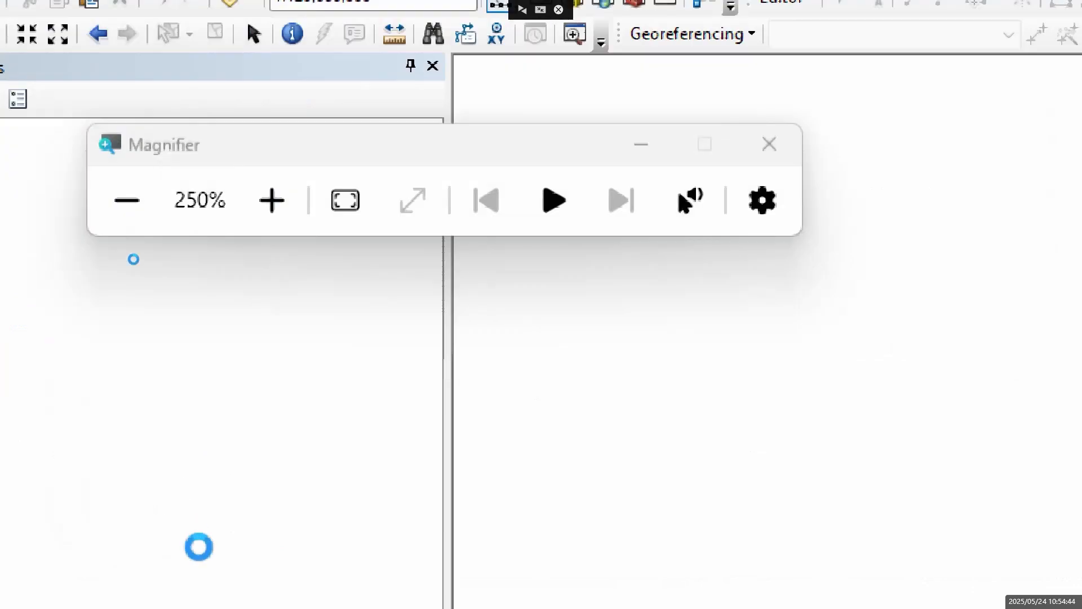
# Step: Return the Magnifier to 100% and minimize it, and switch to File Explorer to view the Monthly folder inside Cygnss
pyautogui.click(129, 189)
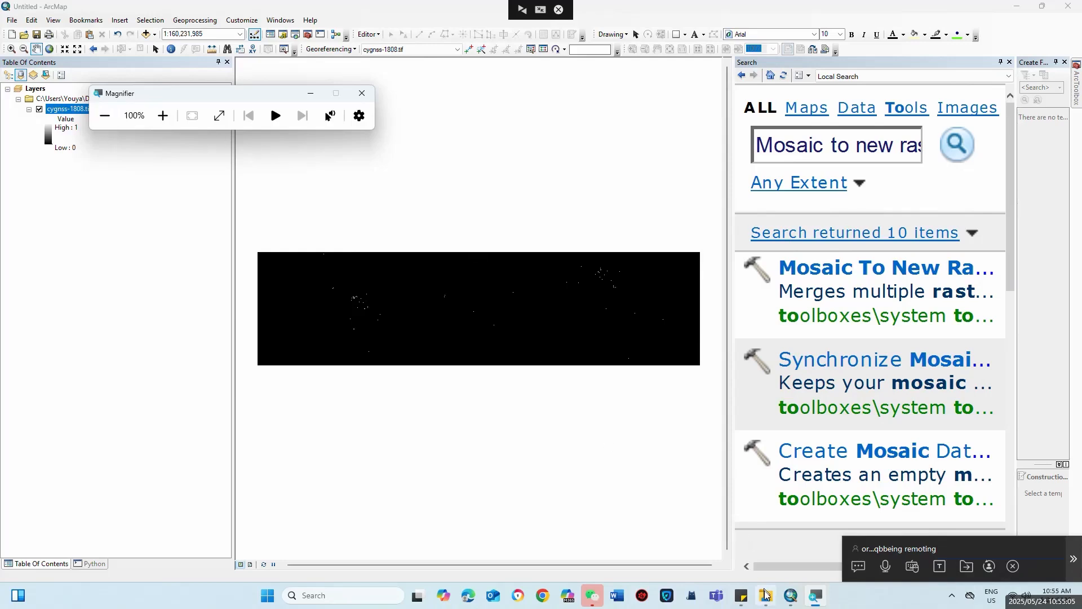
pyautogui.click(791, 563)
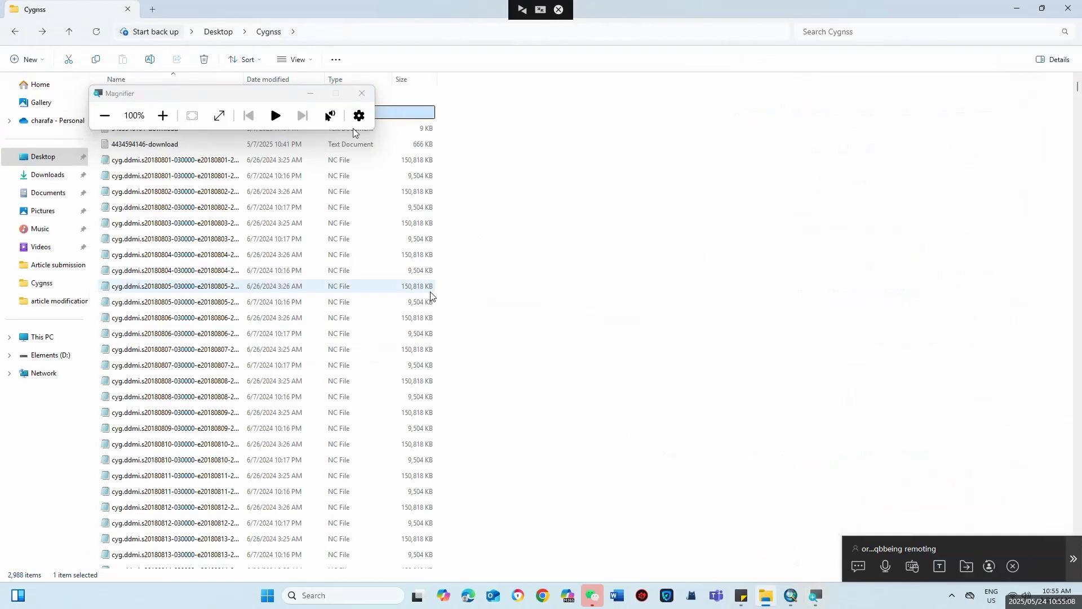
pyautogui.click(315, 94)
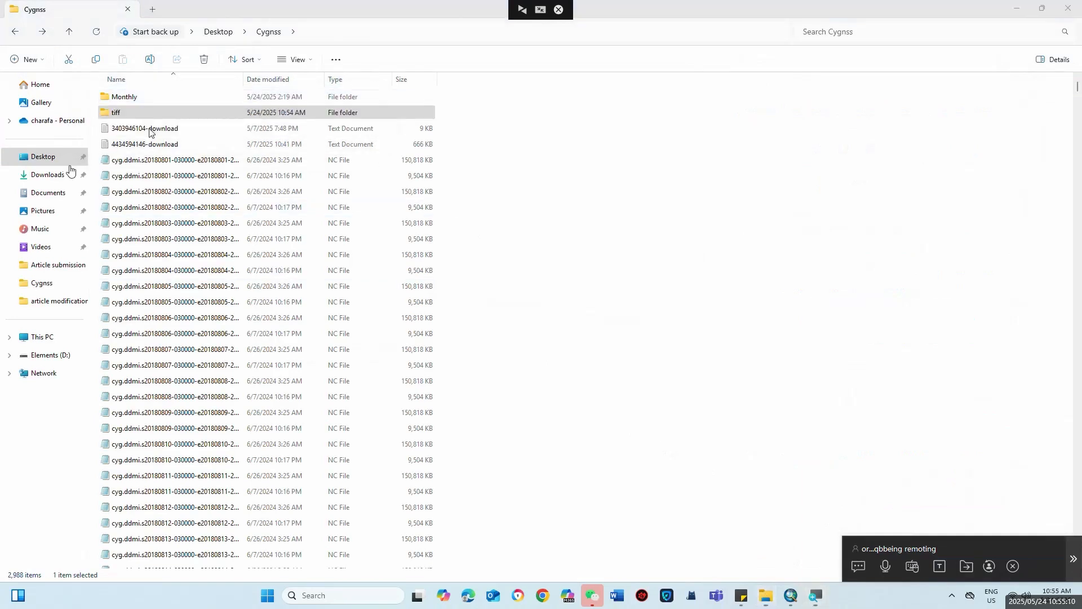
pyautogui.doubleClick(130, 98)
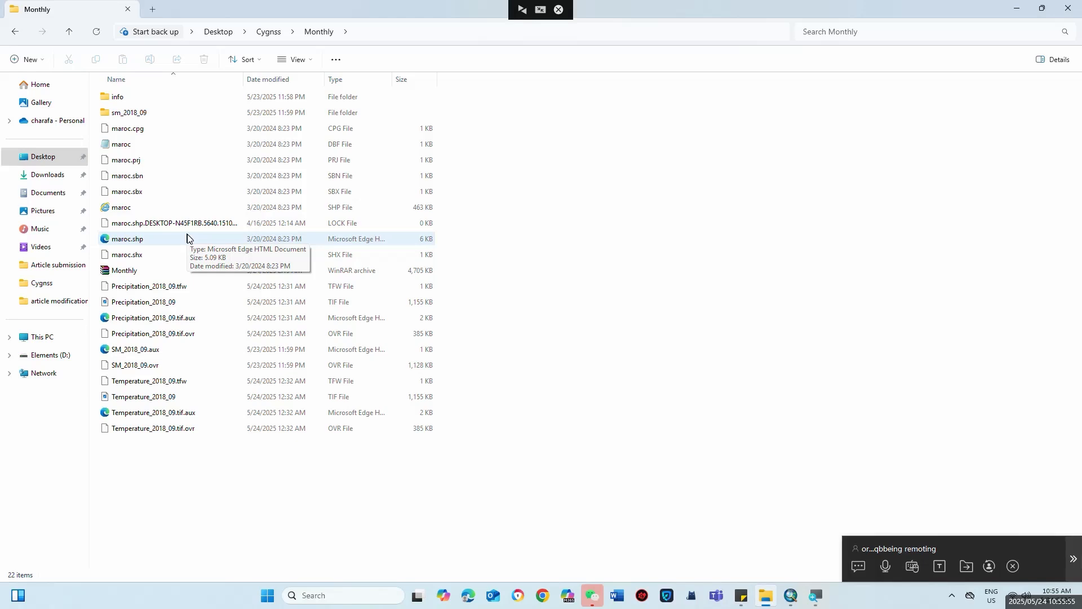
# Step: Return to ArcMap and remove the cygnss-1808.tif layer from the map
pyautogui.click(791, 596)
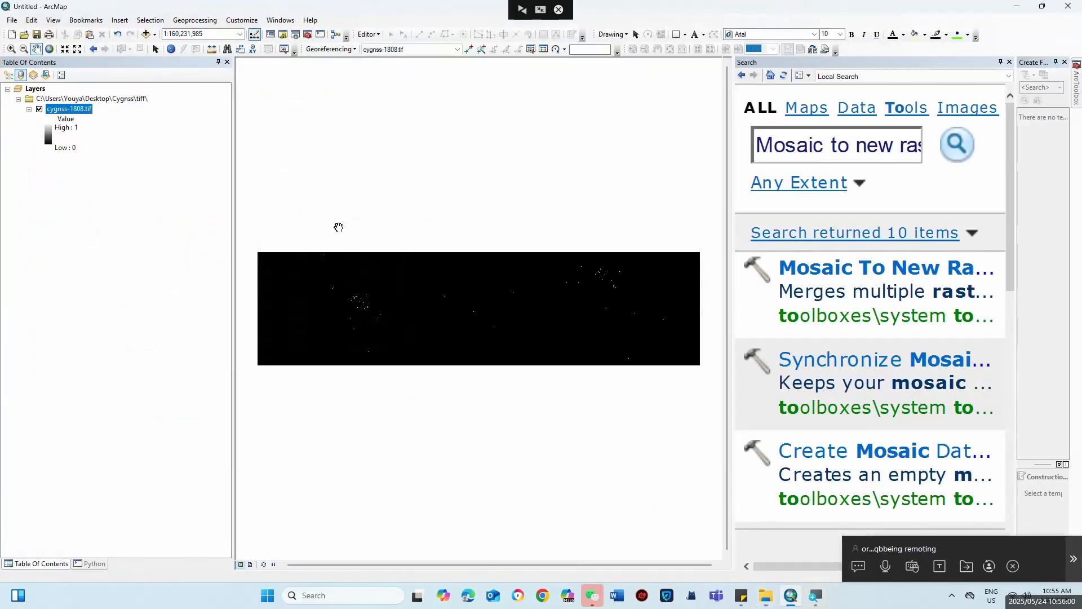
pyautogui.rightClick(73, 115)
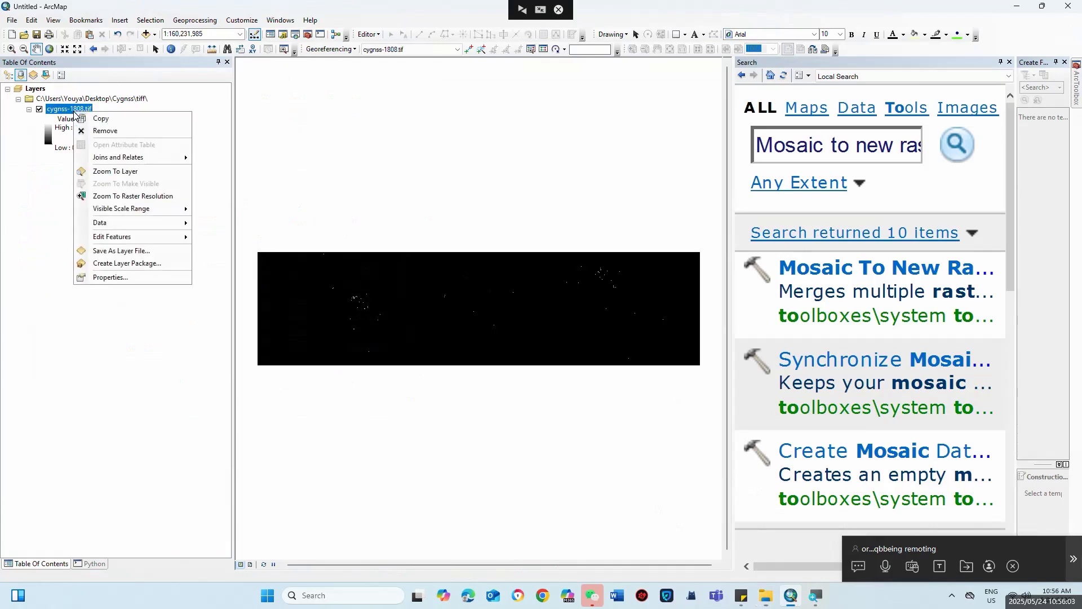
pyautogui.click(93, 132)
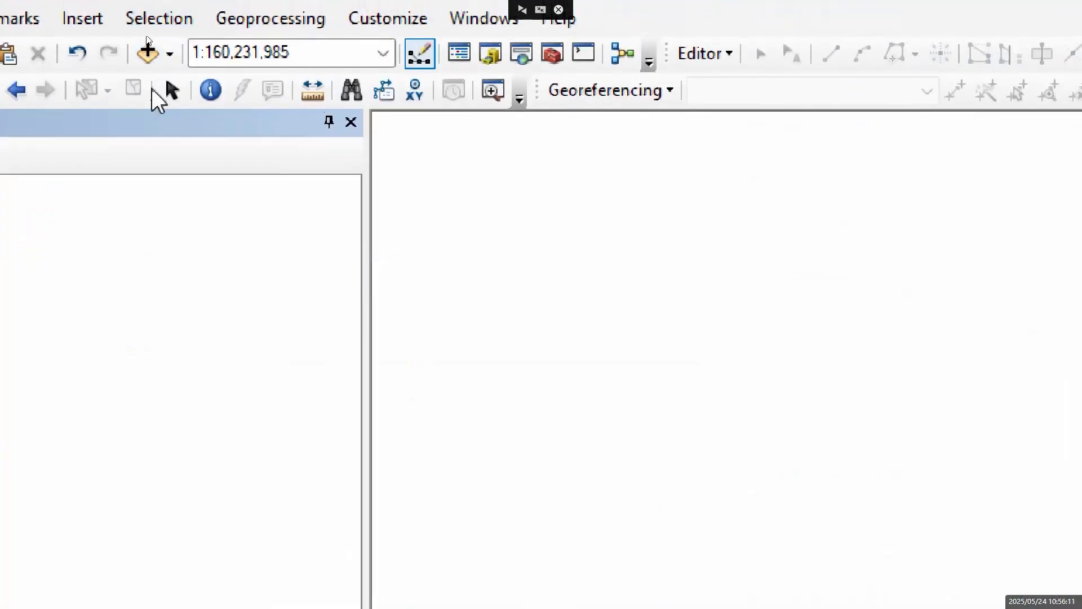
# Step: Add maroc.shp, Precipitation_2018_09.tif, sm_2018_09 and the Temperature_2018_09.tif raster from the CYGNSS\Monthly folder to the map
pyautogui.click(147, 53)
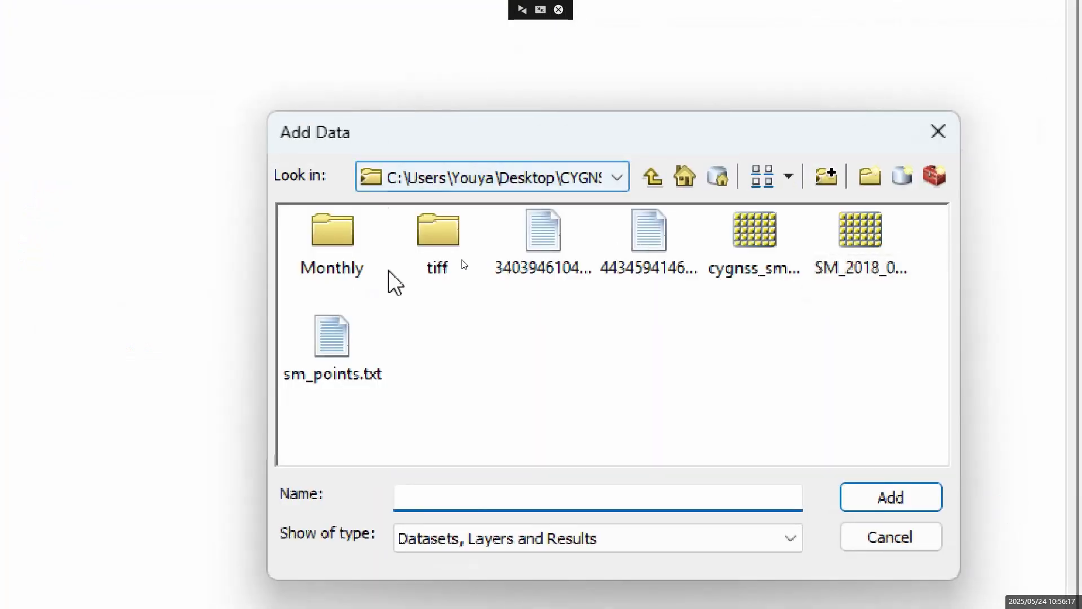
pyautogui.click(444, 240)
pyautogui.doubleClick(445, 239)
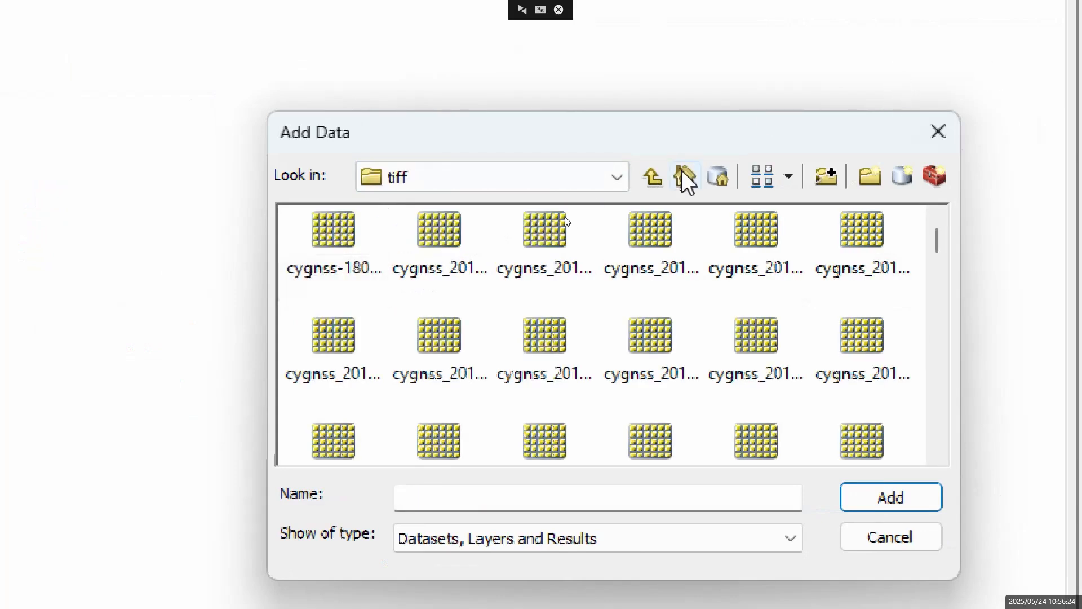
pyautogui.click(653, 177)
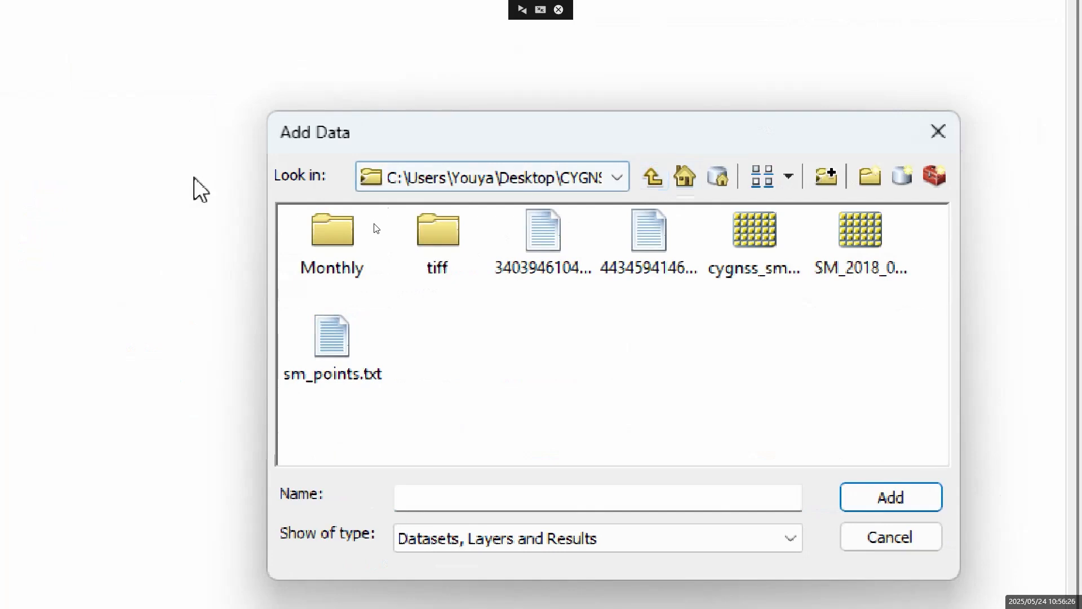
pyautogui.doubleClick(333, 236)
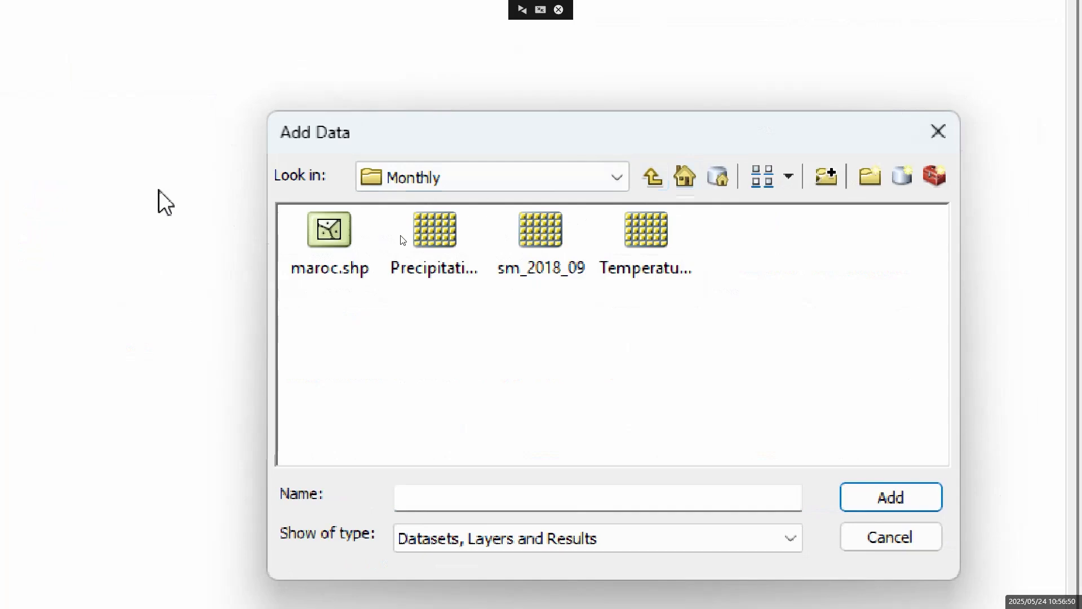
pyautogui.click(329, 229)
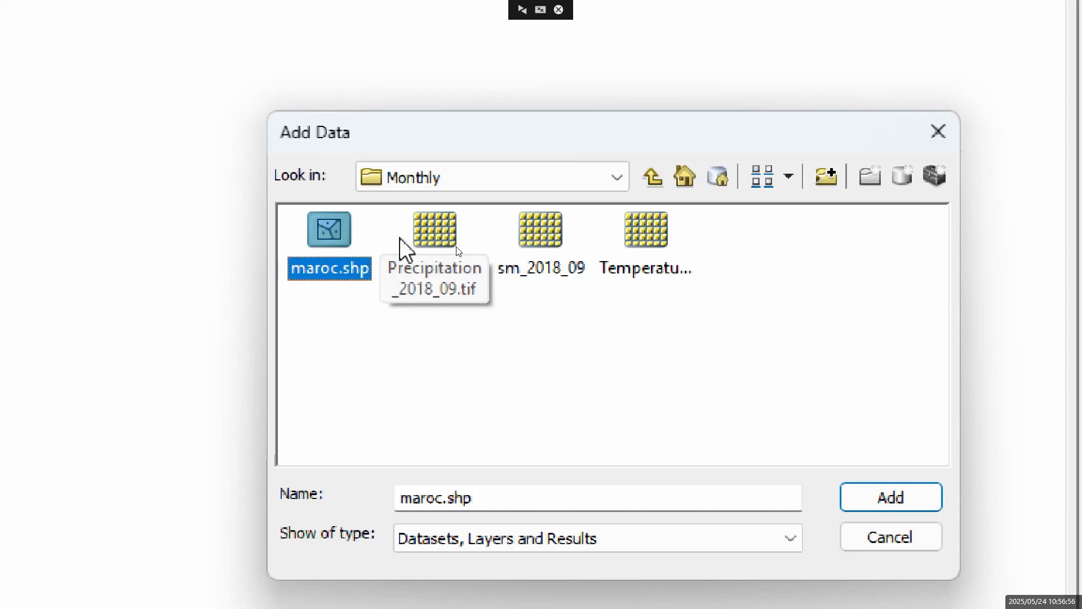
pyautogui.click(429, 233)
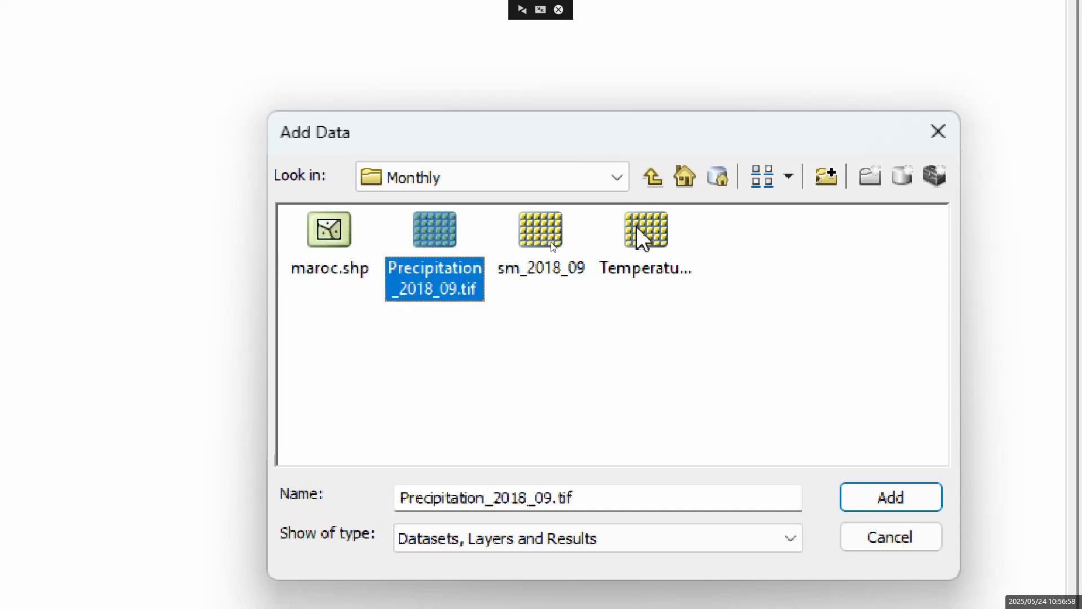
pyautogui.keyDown('ctrl'); pyautogui.click(329, 240); pyautogui.keyUp('ctrl')
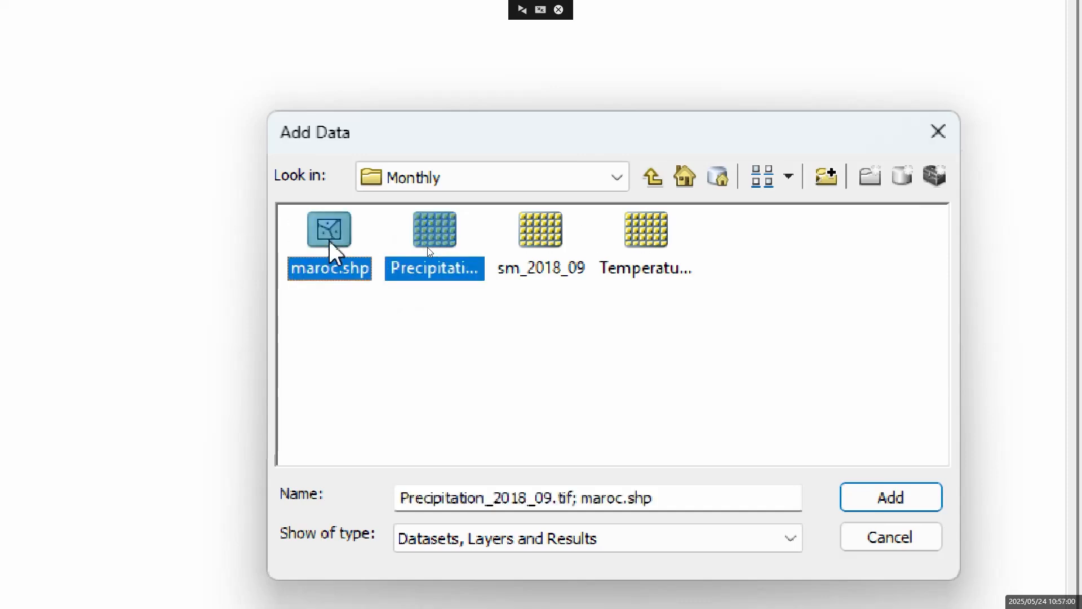
pyautogui.keyDown('ctrl'); pyautogui.click(626, 227); pyautogui.keyUp('ctrl')
pyautogui.keyDown('ctrl'); pyautogui.click(540, 239); pyautogui.keyUp('ctrl')
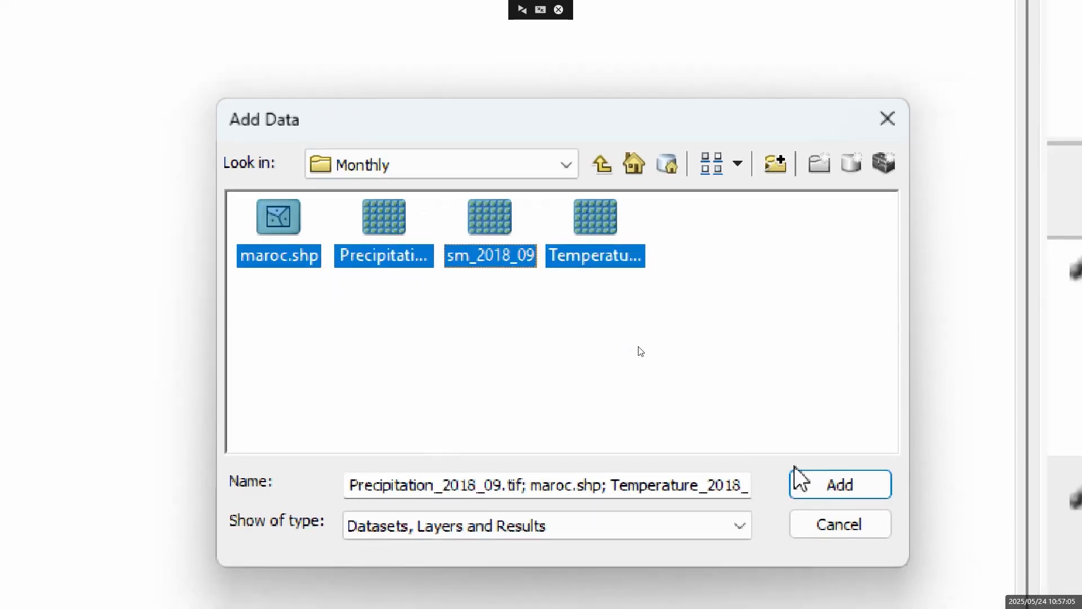
pyautogui.click(827, 487)
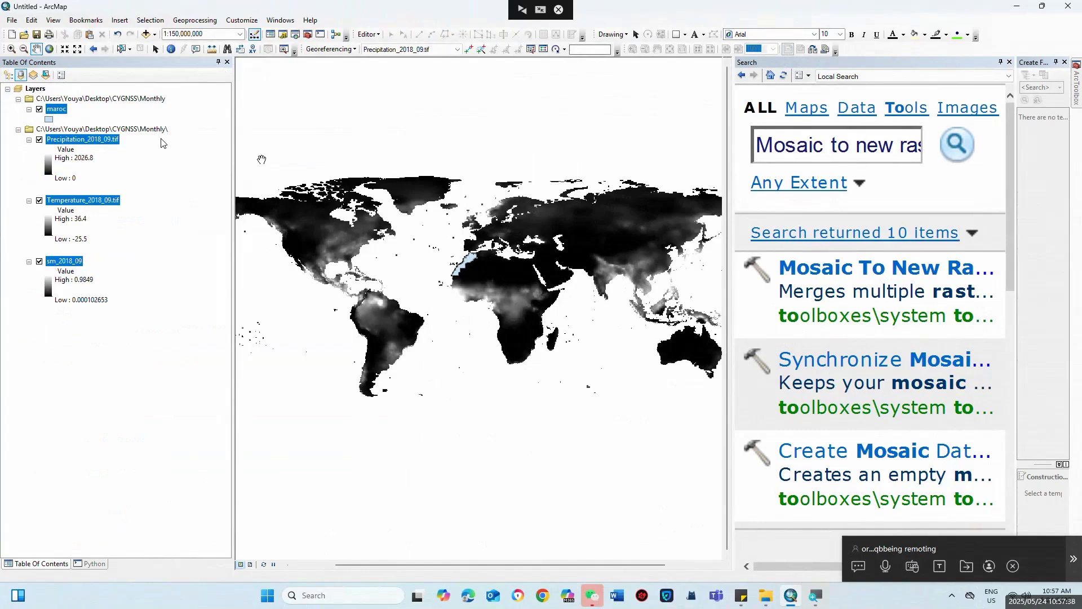
# Step: Change the maroc layer's symbol to Hollow with a red outline
pyautogui.rightClick(61, 111)
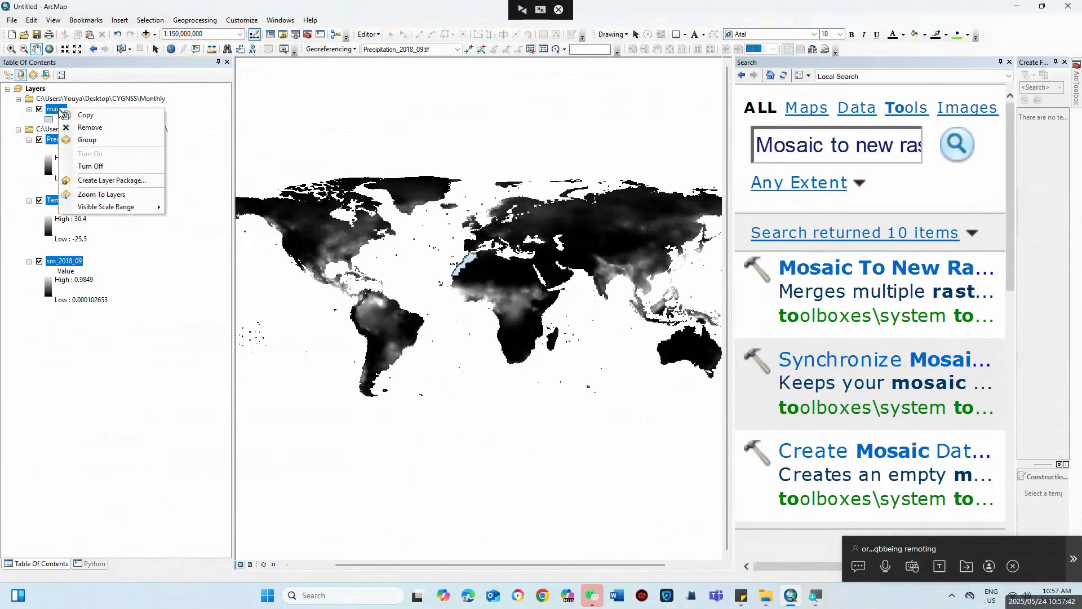
pyautogui.click(50, 120)
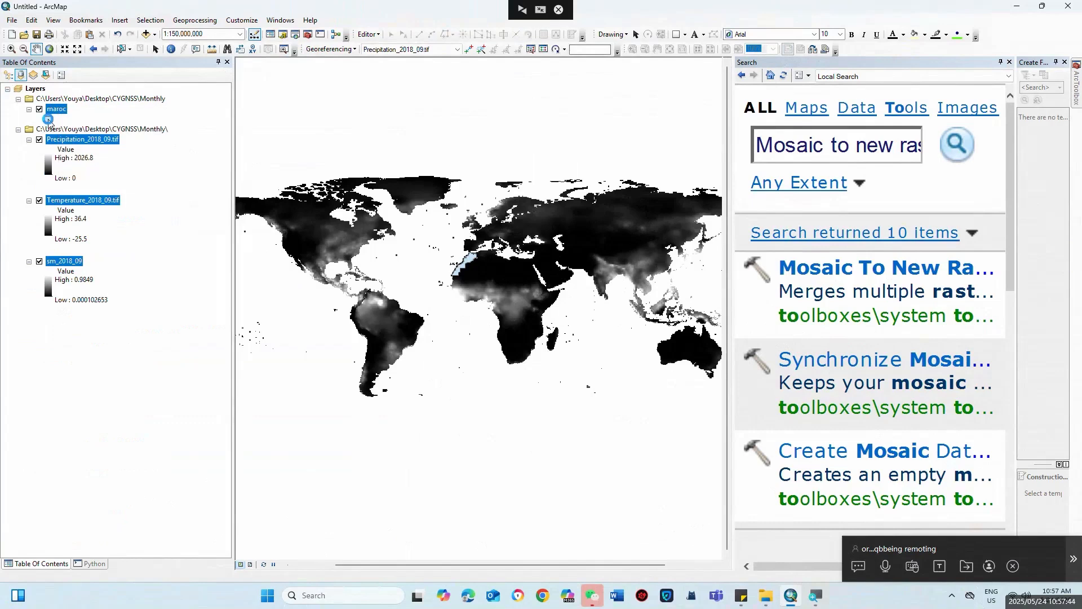
pyautogui.click(49, 119)
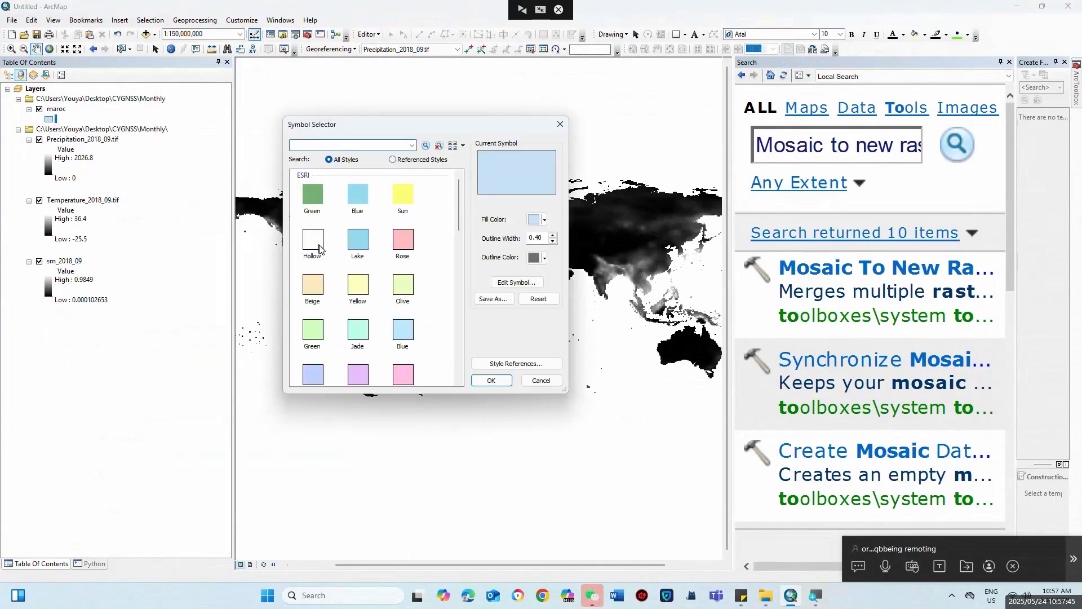
pyautogui.click(314, 243)
pyautogui.click(544, 259)
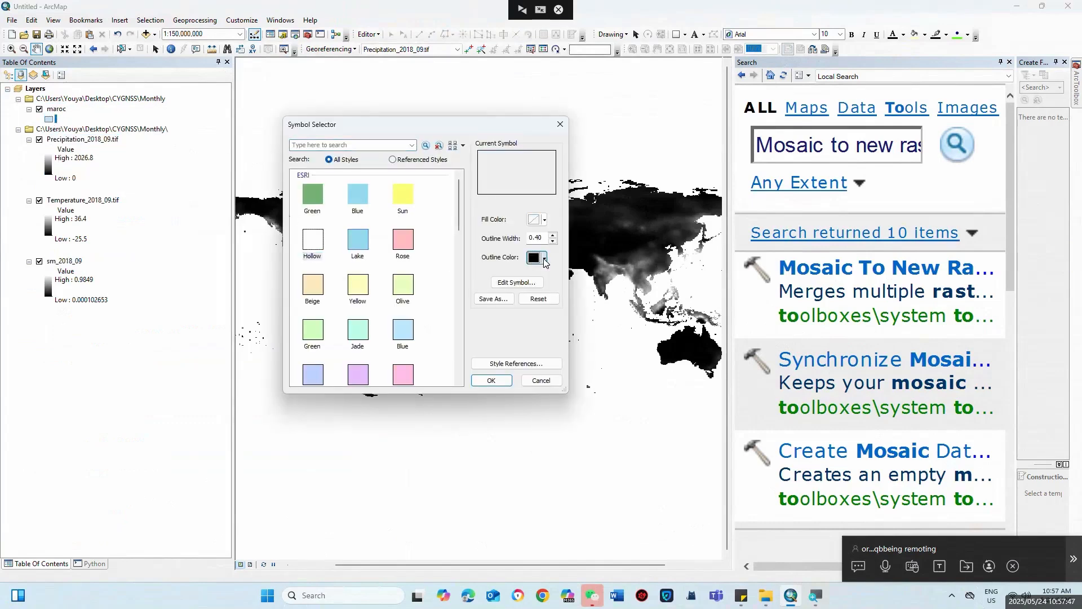
pyautogui.click(544, 311)
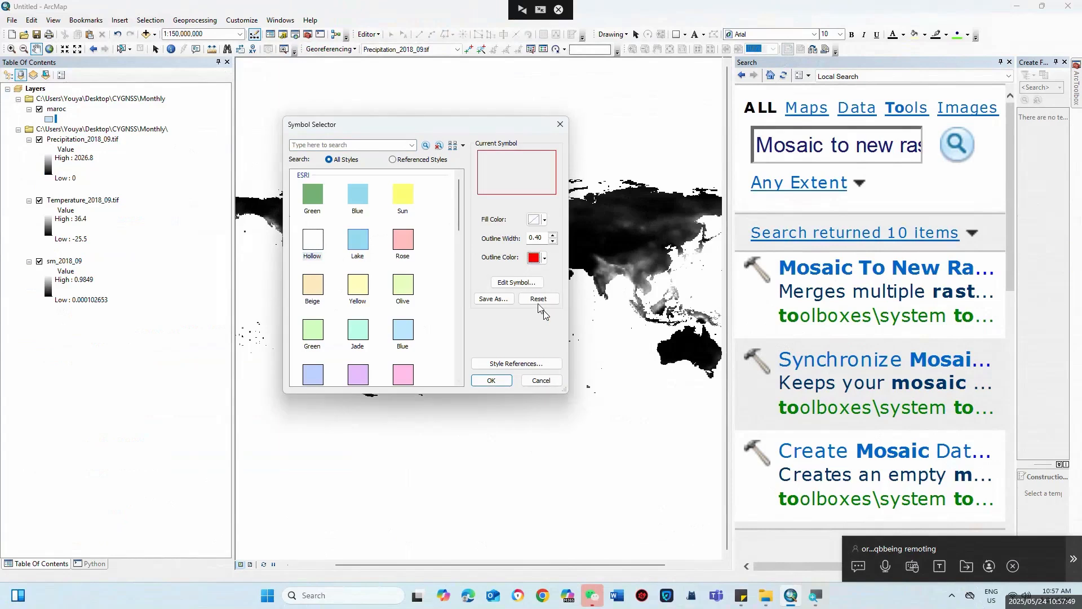
pyautogui.click(491, 381)
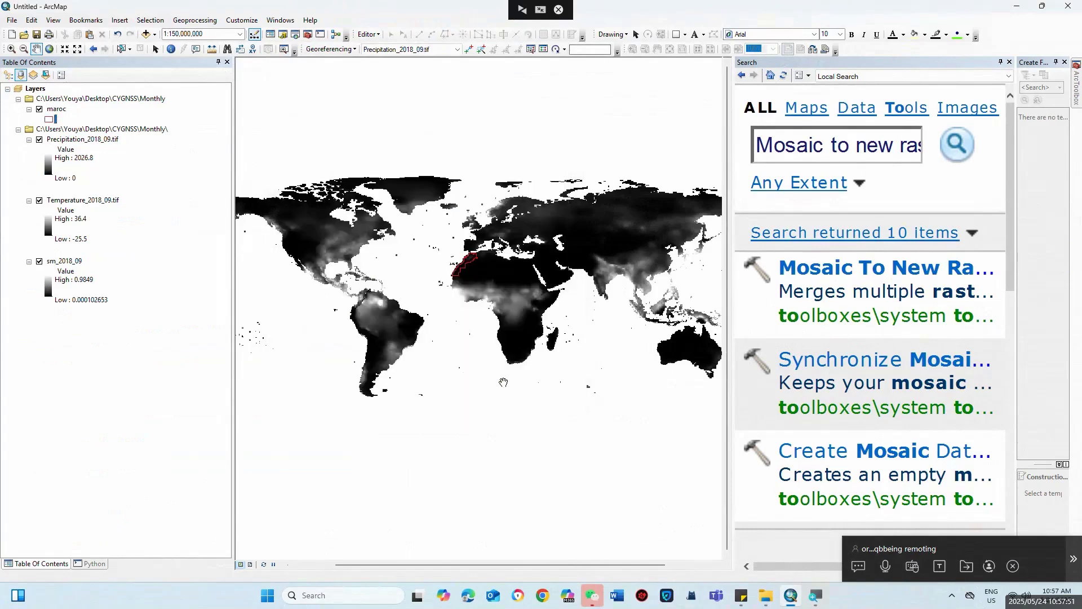
# Step: Zoom the map to the maroc layer and clear the text of the previous tool search
pyautogui.click(59, 110)
pyautogui.rightClick(60, 111)
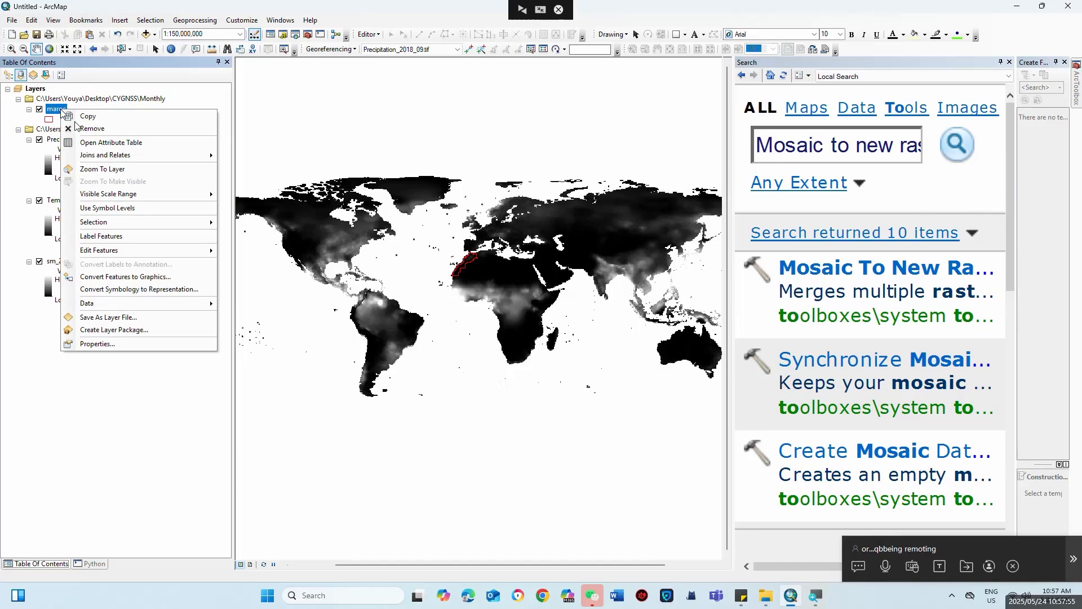
pyautogui.click(113, 170)
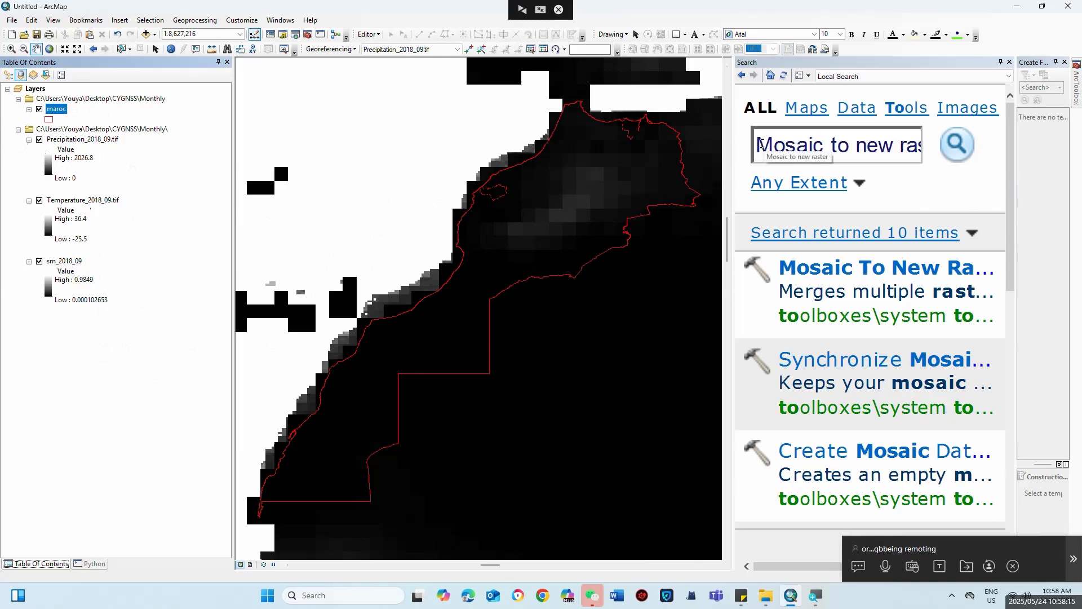
pyautogui.moveTo(763, 145); pyautogui.dragTo(933, 155)
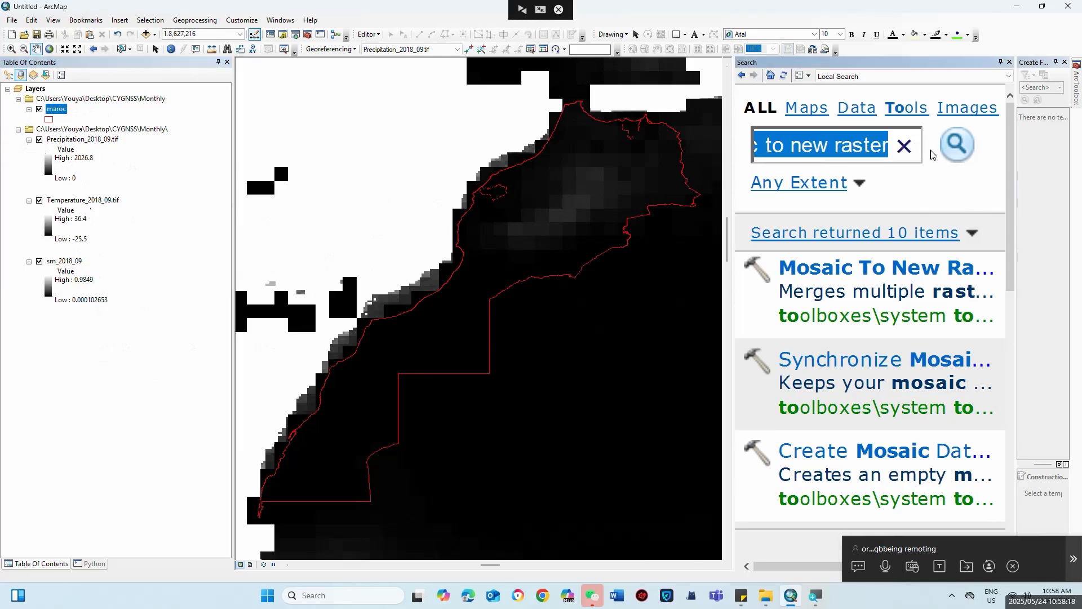
pyautogui.press('BackSpace')
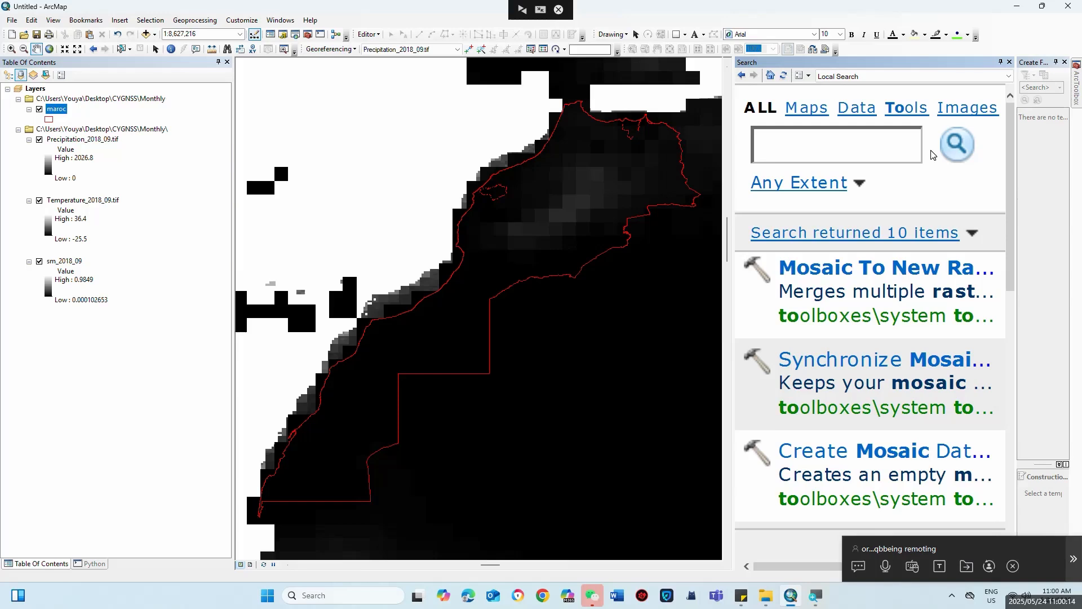
# Step: Examine the raster cells off the Moroccan coast with the screen magnified, and minimize the Magnifier at 100%
pyautogui.press('XF86AudioRaiseVolume')
pyautogui.press('XF86AudioRaiseVolume')
pyautogui.click(822, 601)
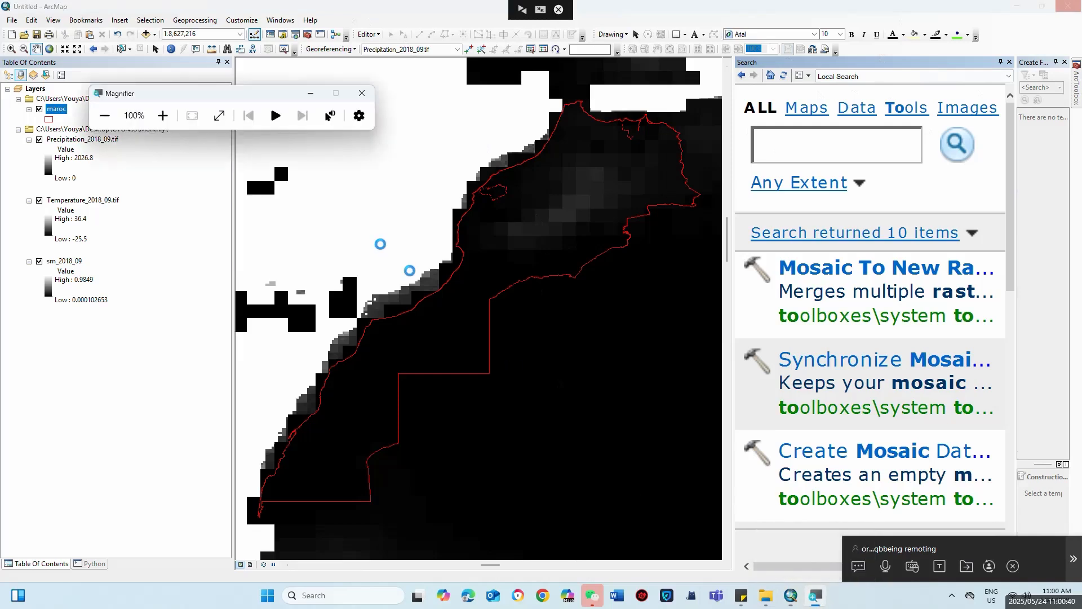
pyautogui.click(168, 115)
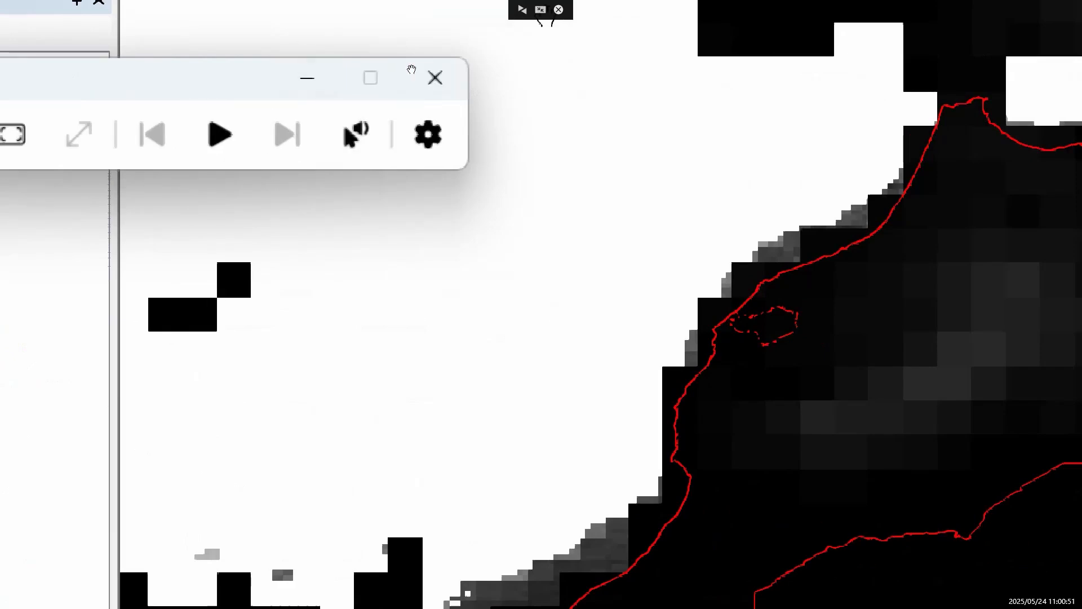
pyautogui.moveTo(617, 54); pyautogui.dragTo(618, 55)
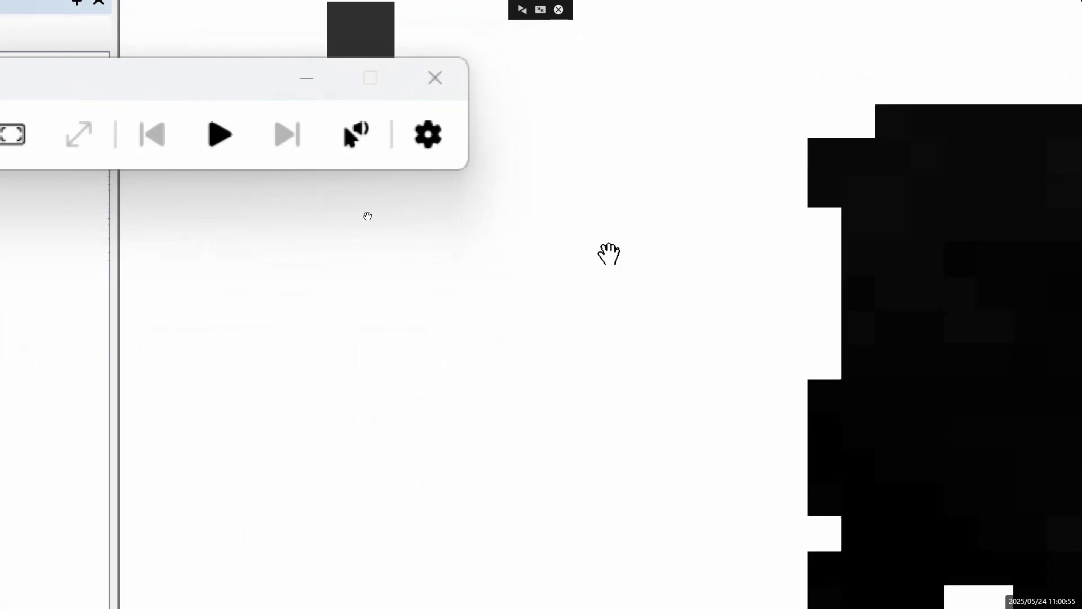
pyautogui.moveTo(166, 467); pyautogui.dragTo(687, 545)
pyautogui.moveTo(250, 554); pyautogui.dragTo(998, 558)
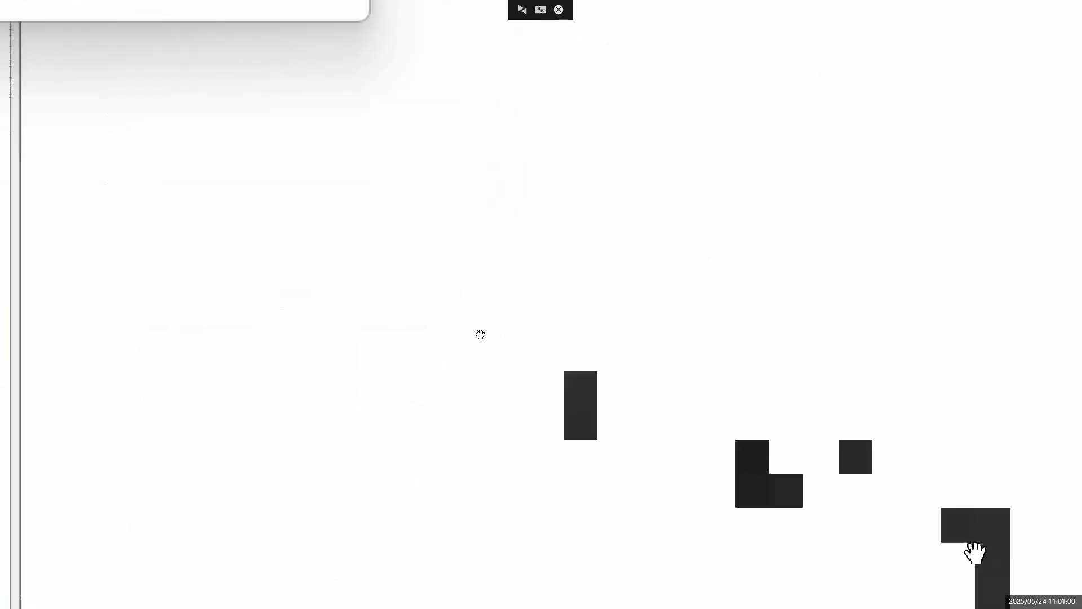
pyautogui.moveTo(430, 519); pyautogui.dragTo(1011, 557)
pyautogui.moveTo(394, 289); pyautogui.dragTo(385, 555)
pyautogui.scroll(1, 385, 556)
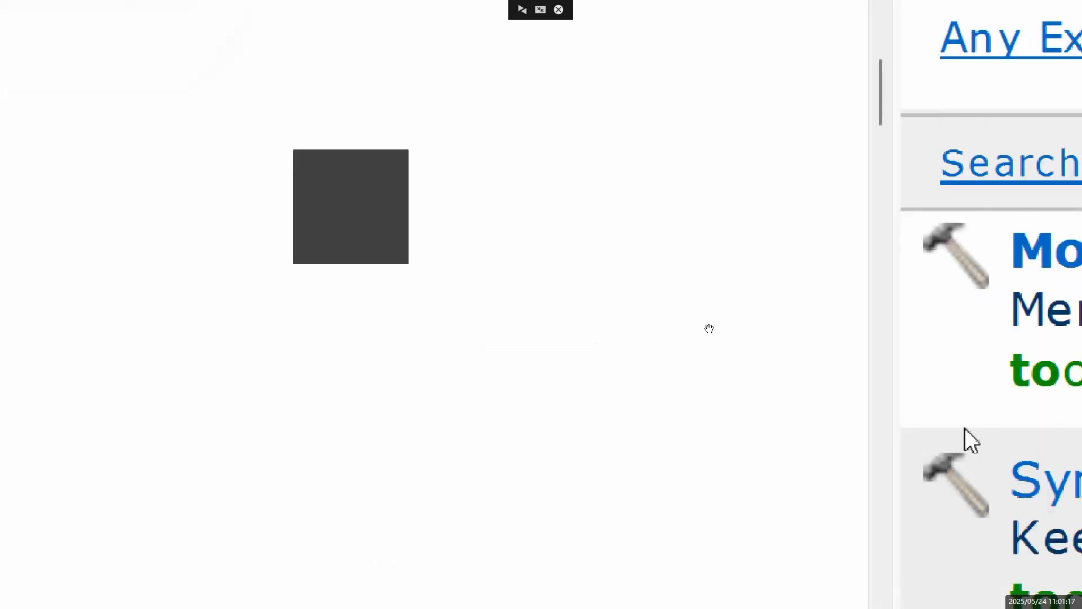
pyautogui.scroll(3, 835, 402)
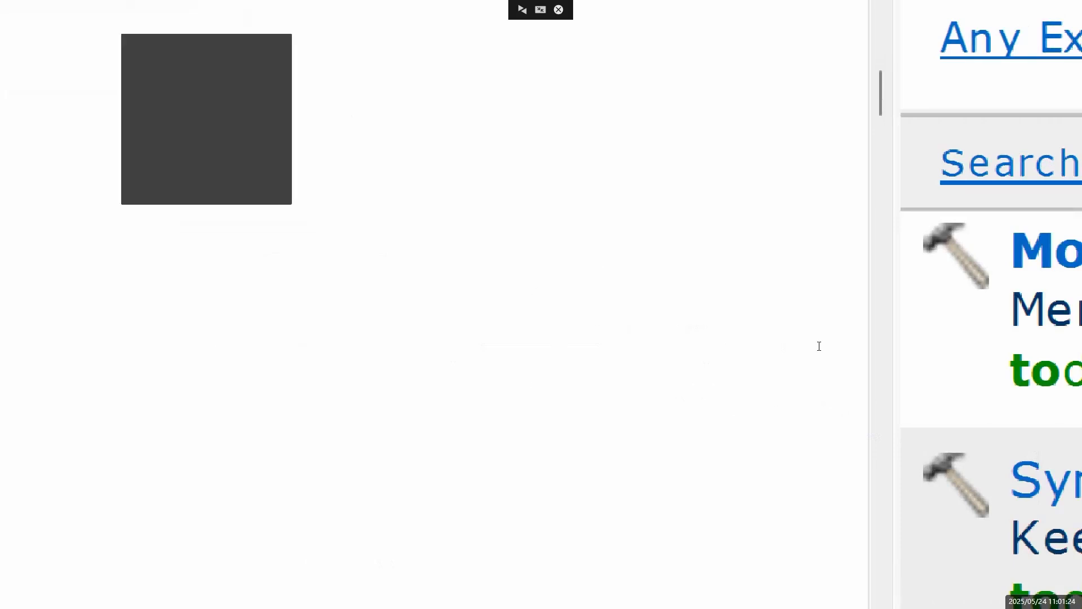
pyautogui.scroll(-1, 818, 346)
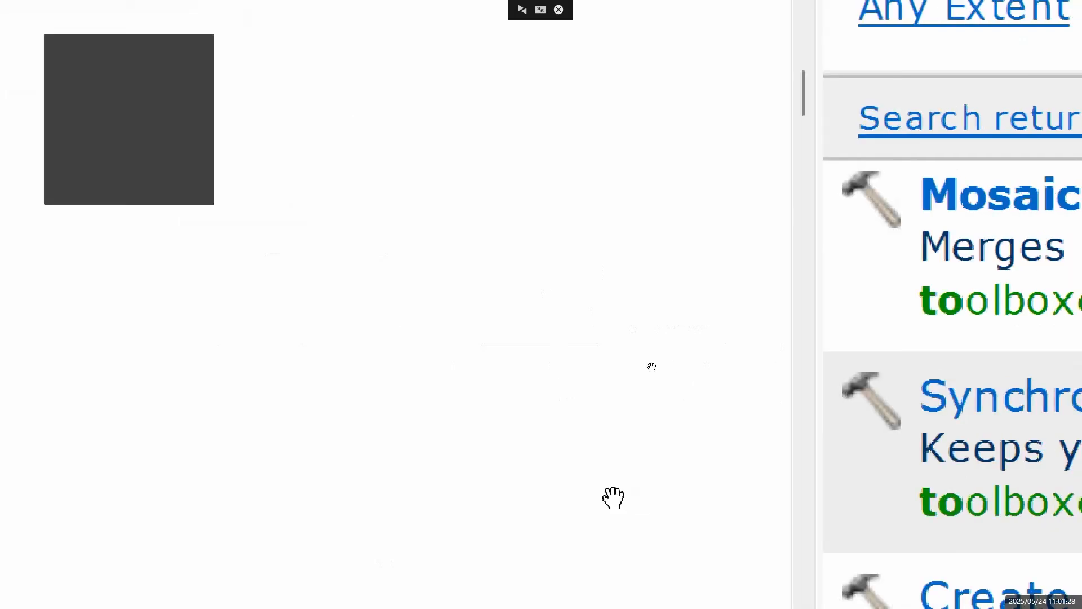
pyautogui.scroll(2, 614, 498)
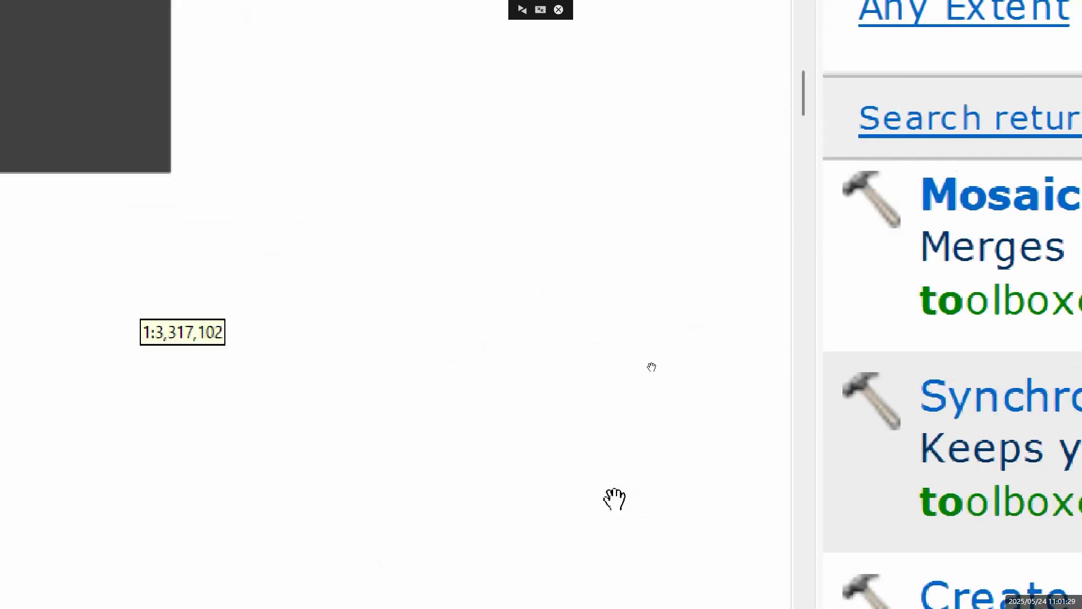
pyautogui.scroll(3, 615, 499)
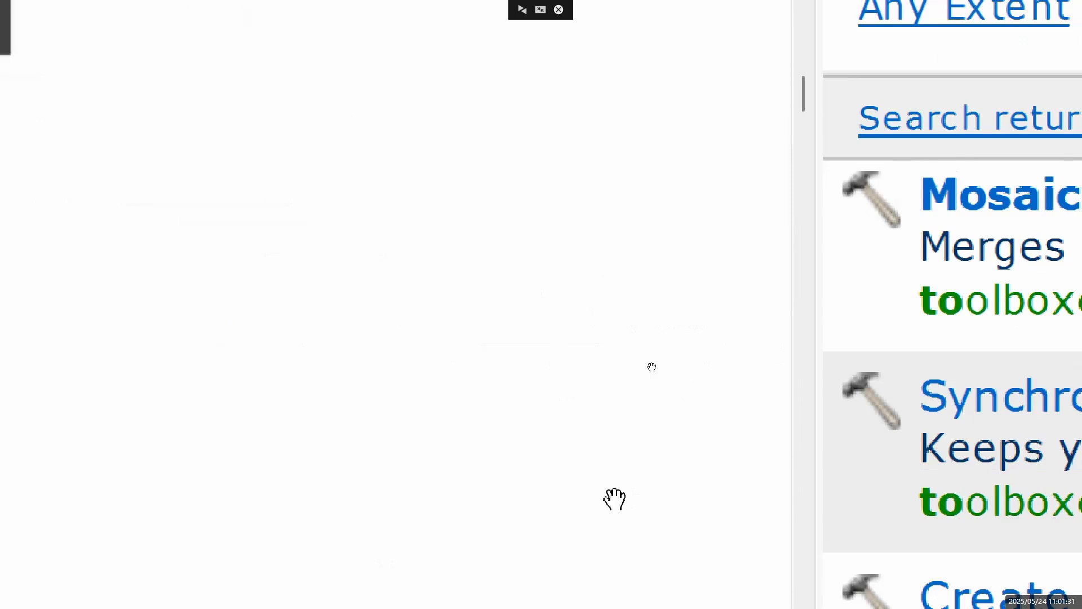
pyautogui.scroll(1, 615, 499)
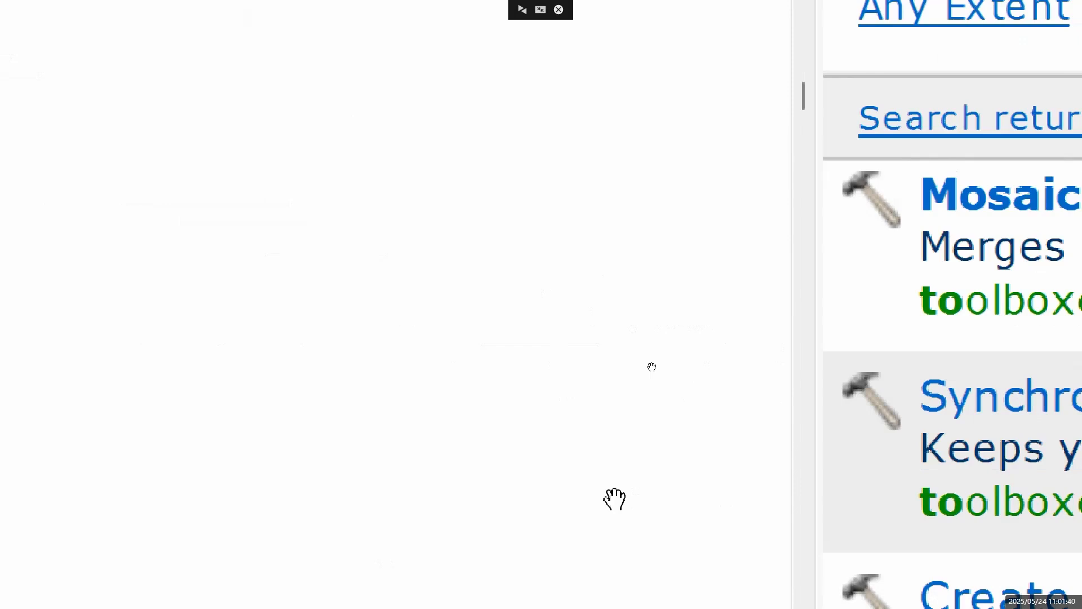
pyautogui.scroll(-5, 958, 590)
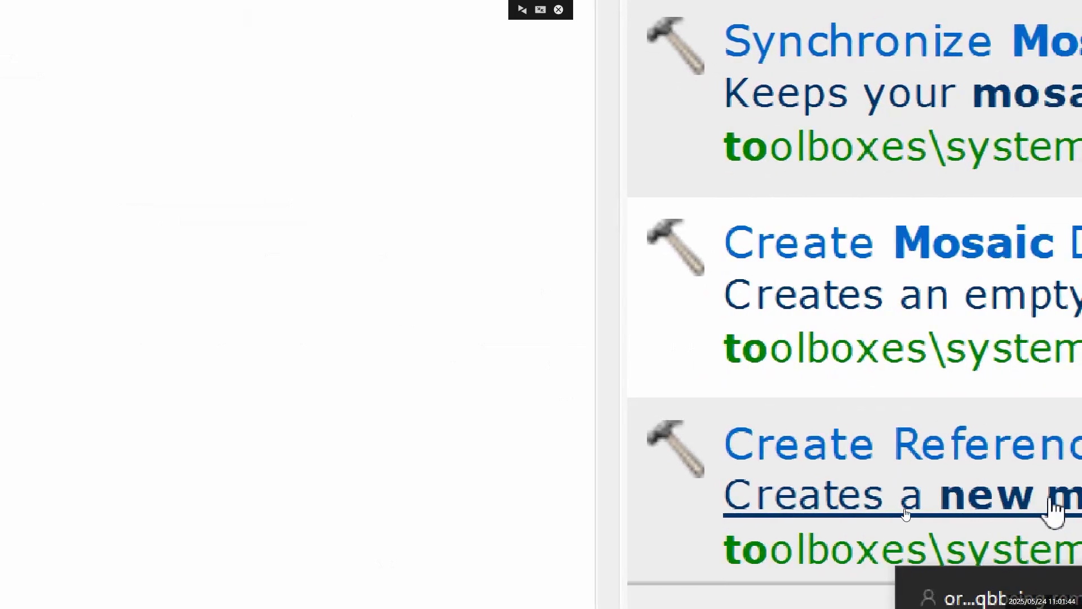
pyautogui.scroll(2, 870, 218)
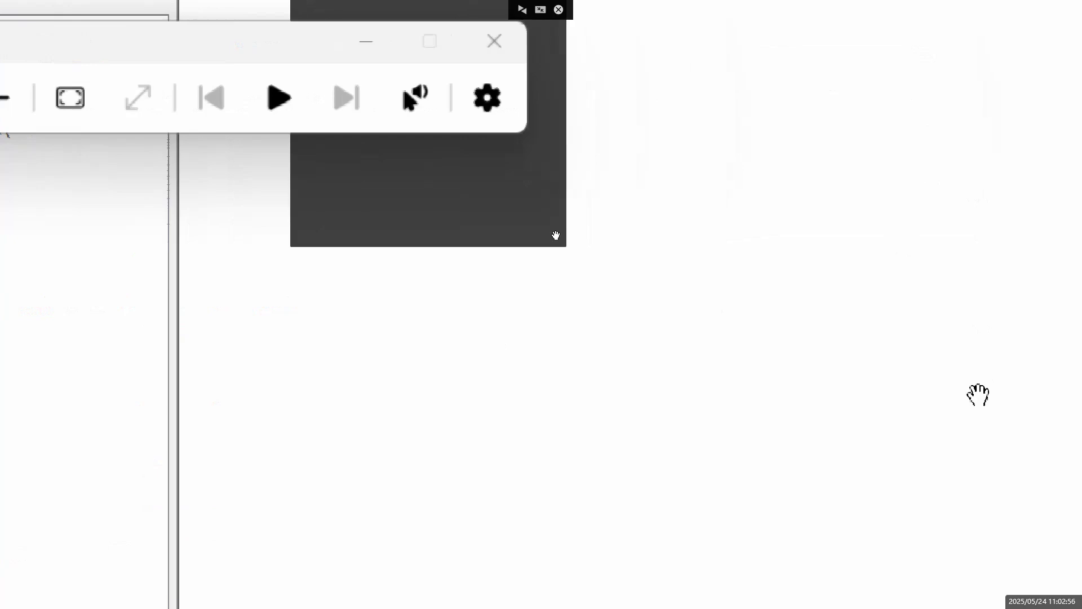
pyautogui.press('super+minus')
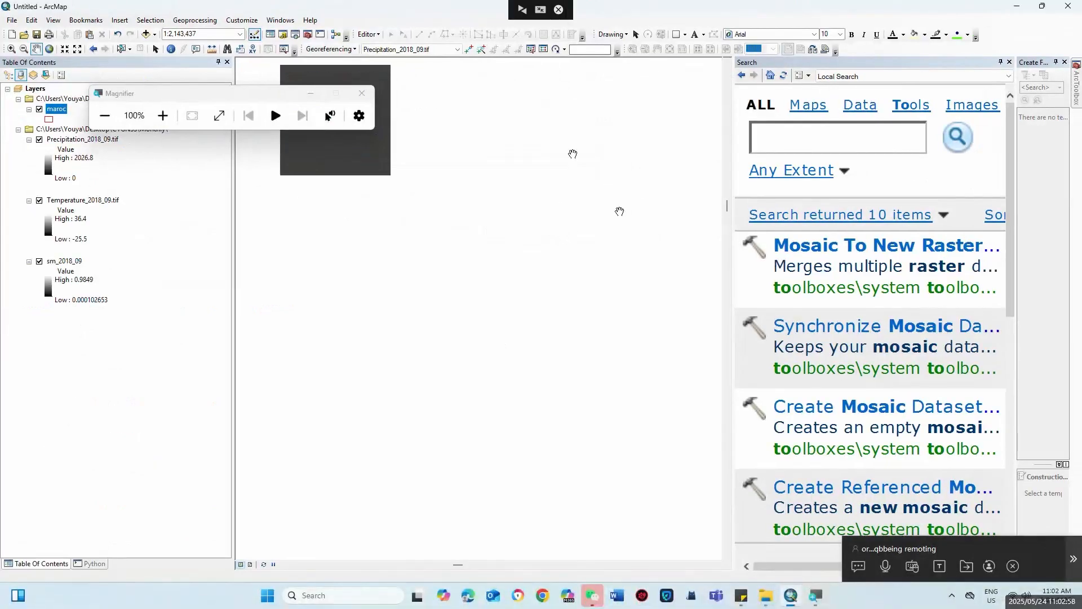
pyautogui.click(310, 93)
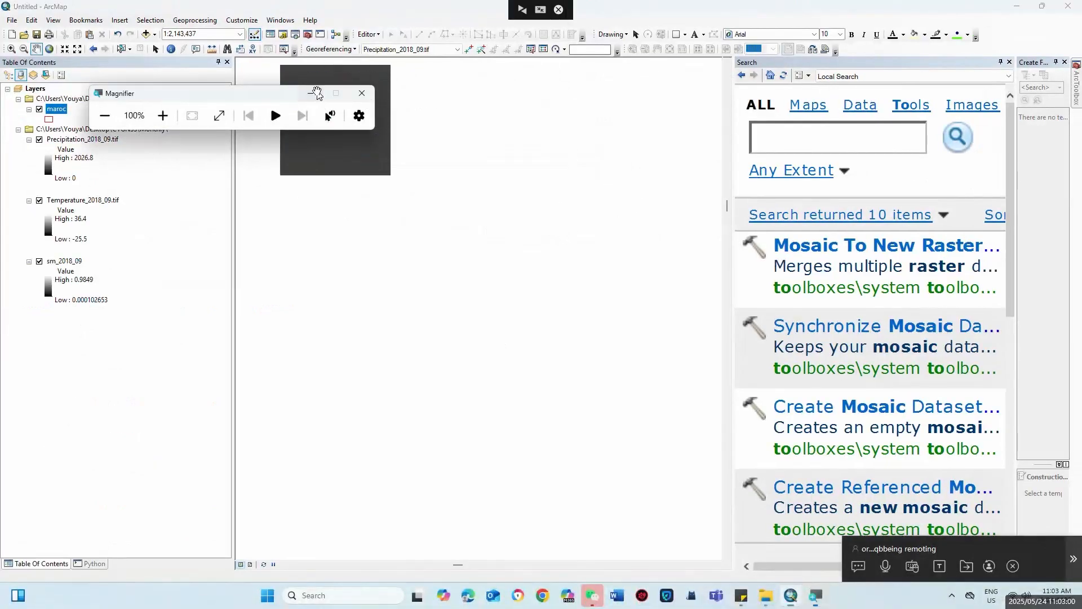
# Step: Zoom the map back out to the full extent of the Precipitation_2018_09.tif layer
pyautogui.click(81, 143)
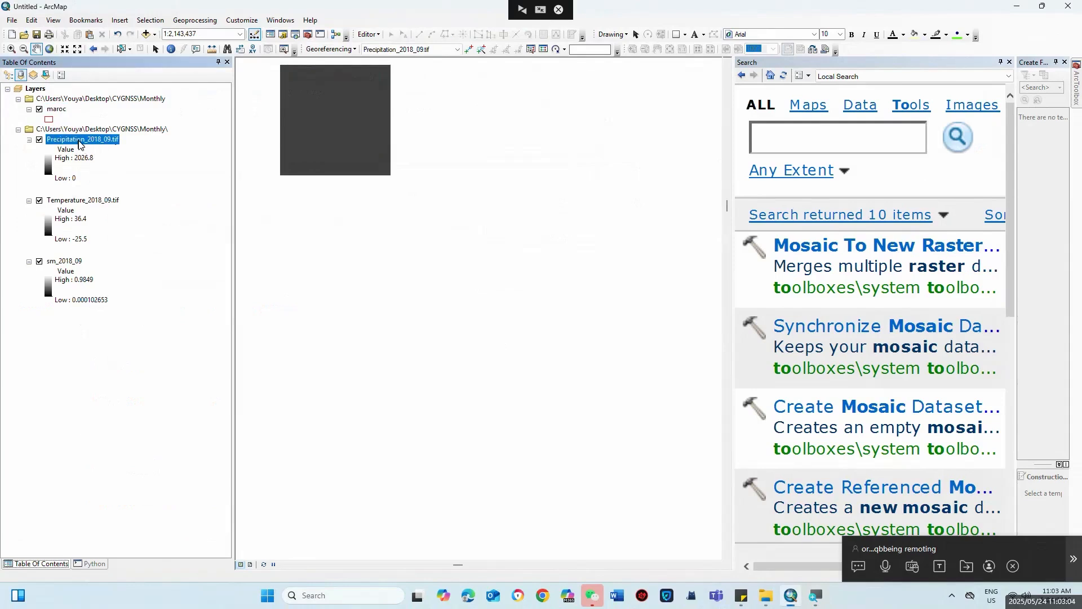
pyautogui.rightClick(80, 144)
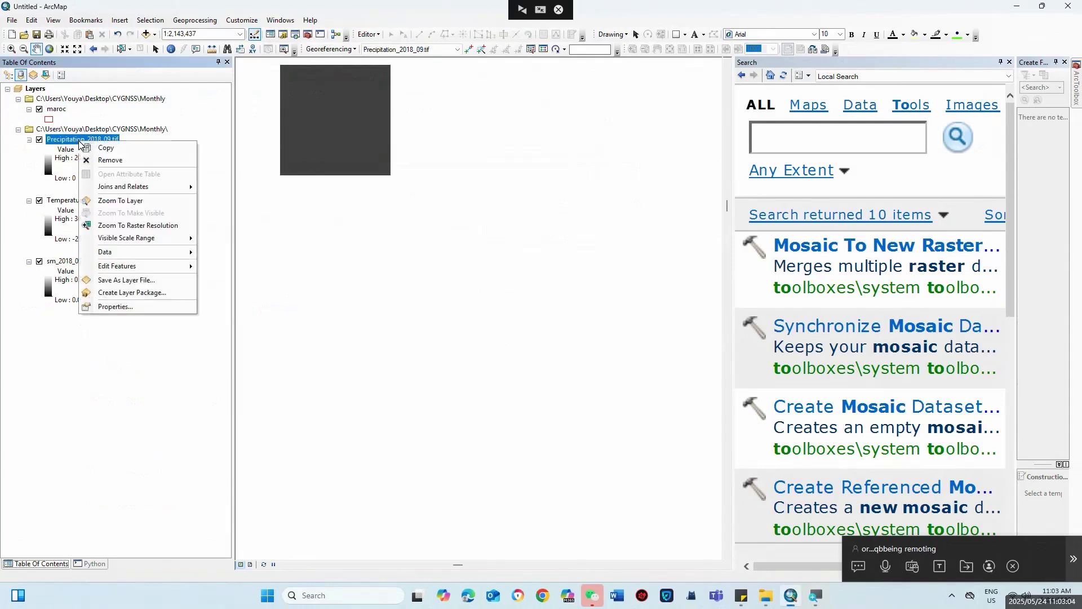
pyautogui.click(119, 202)
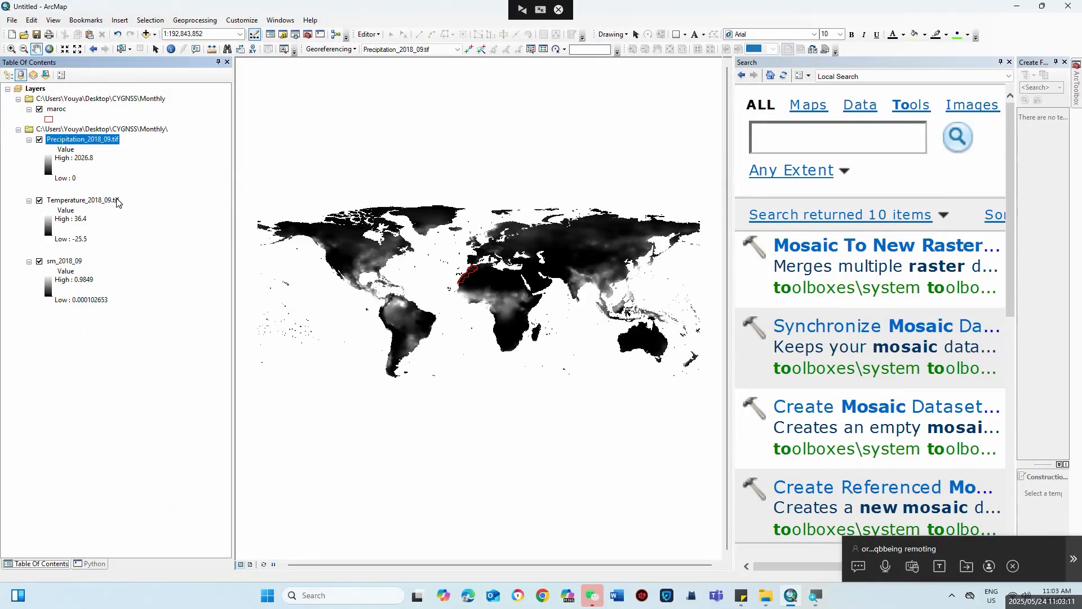
# Step: Search the geoprocessing tools for "extract by mask"
pyautogui.click(838, 137)
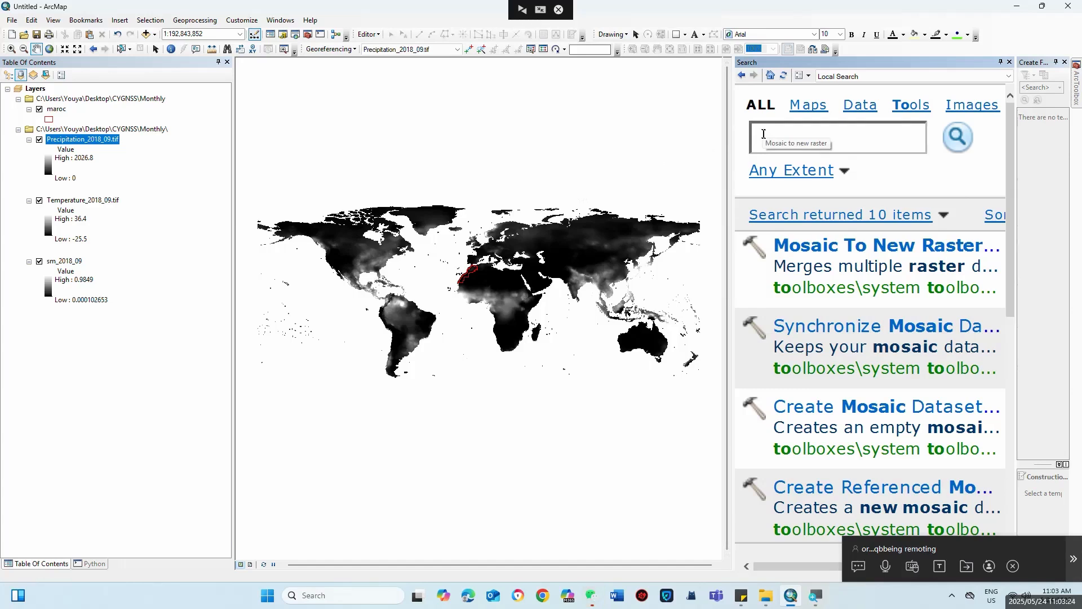
pyautogui.write('extract by mask')
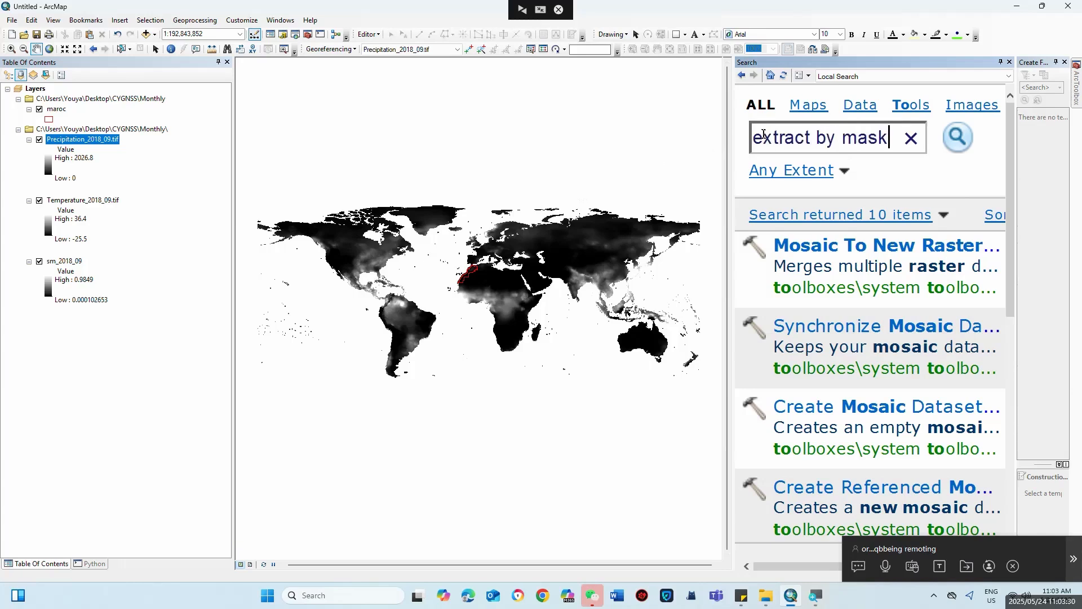
pyautogui.press('Return')
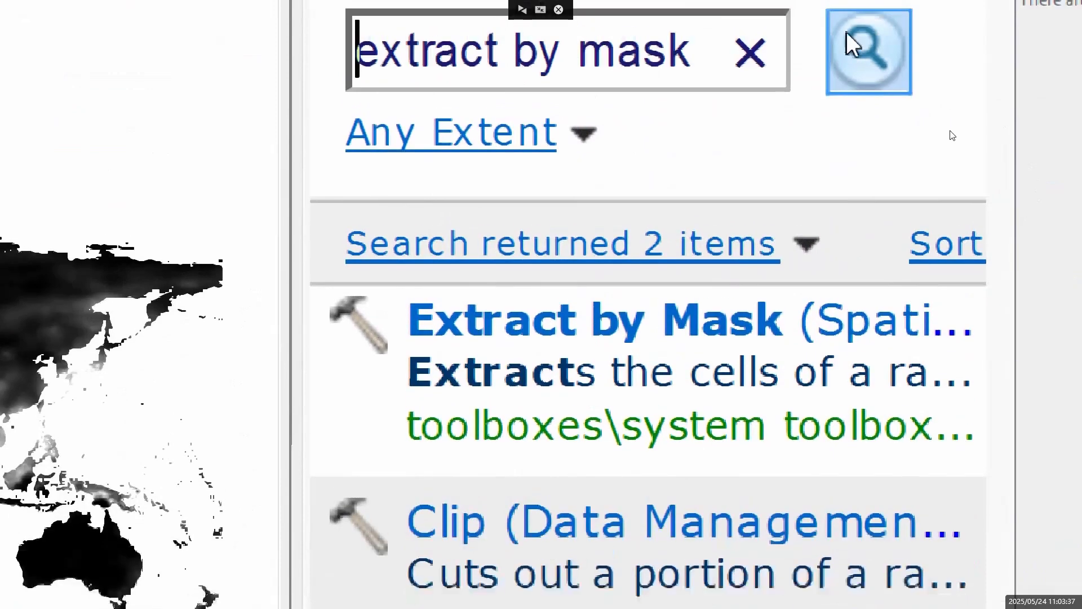
pyautogui.click(604, 314)
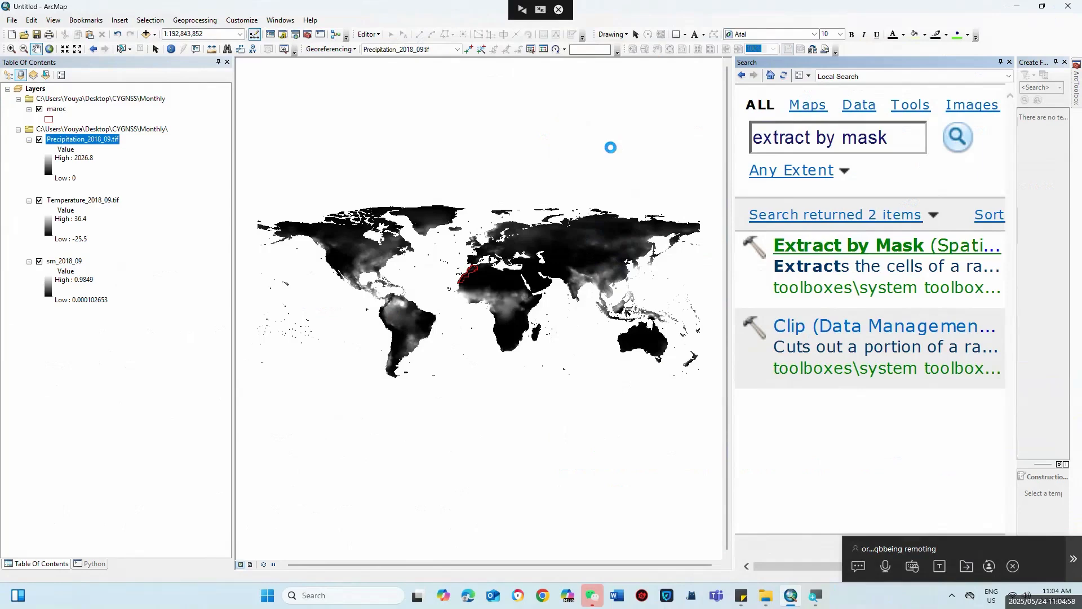
pyautogui.press('super')
pyautogui.press('super')
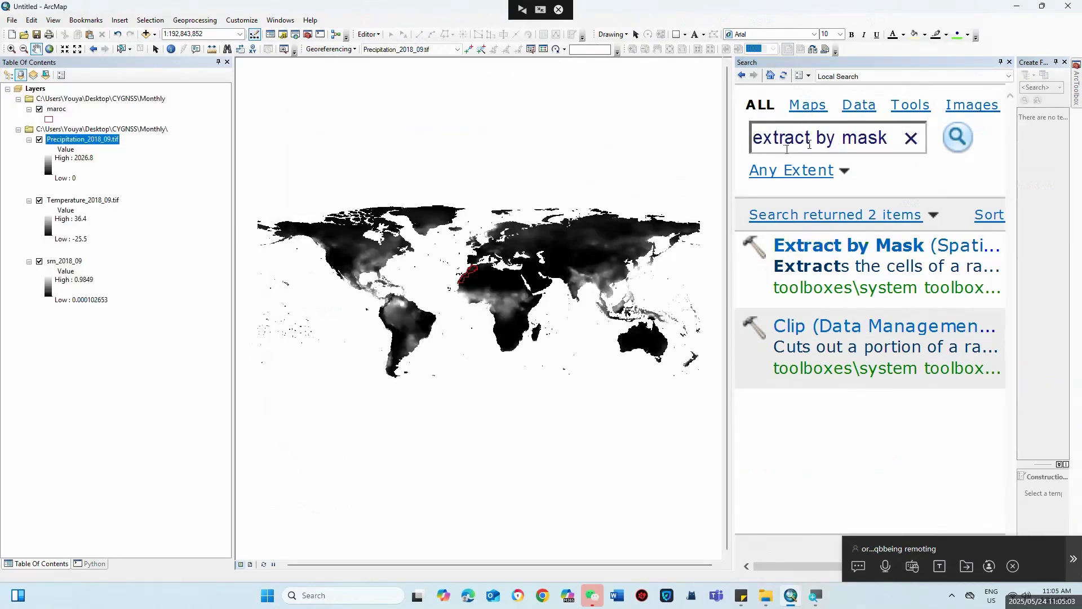
pyautogui.click(843, 248)
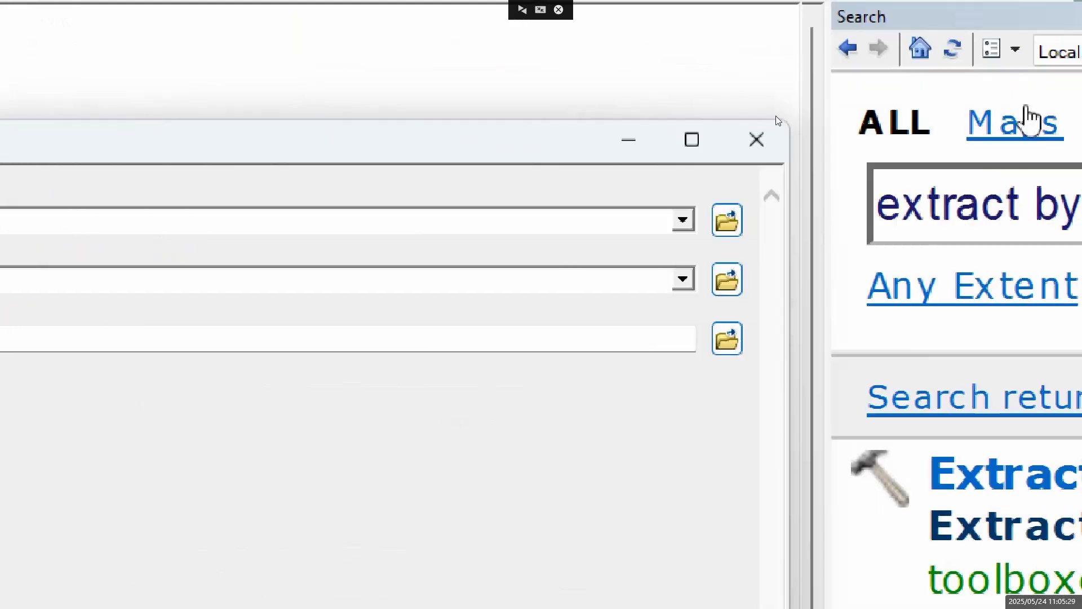
pyautogui.click(762, 147)
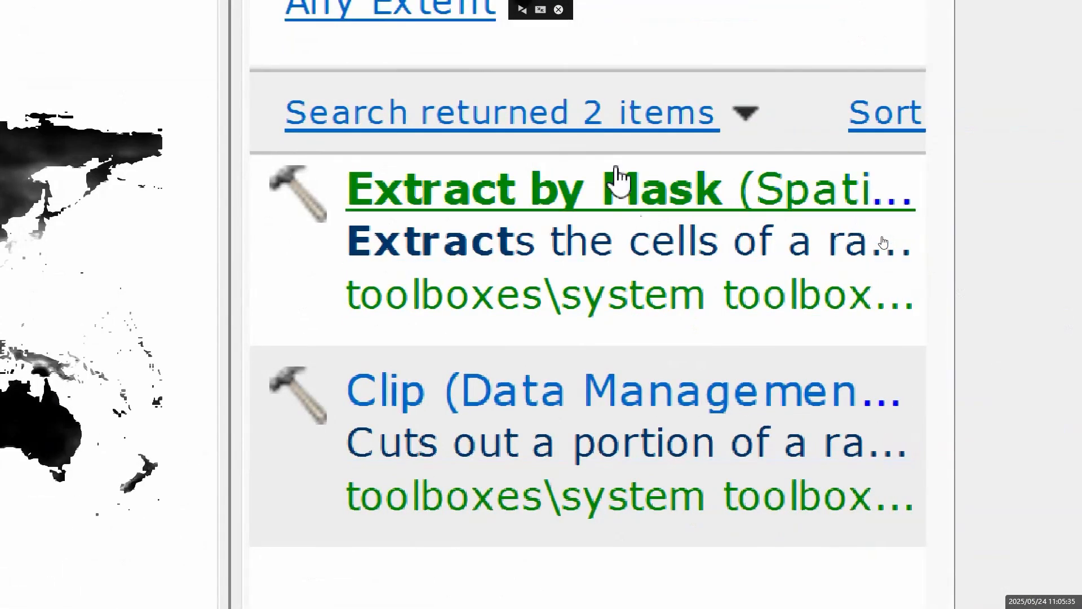
# Step: Open the Extract by Mask tool in batch mode and add two more rows for a total of three
pyautogui.rightClick(639, 183)
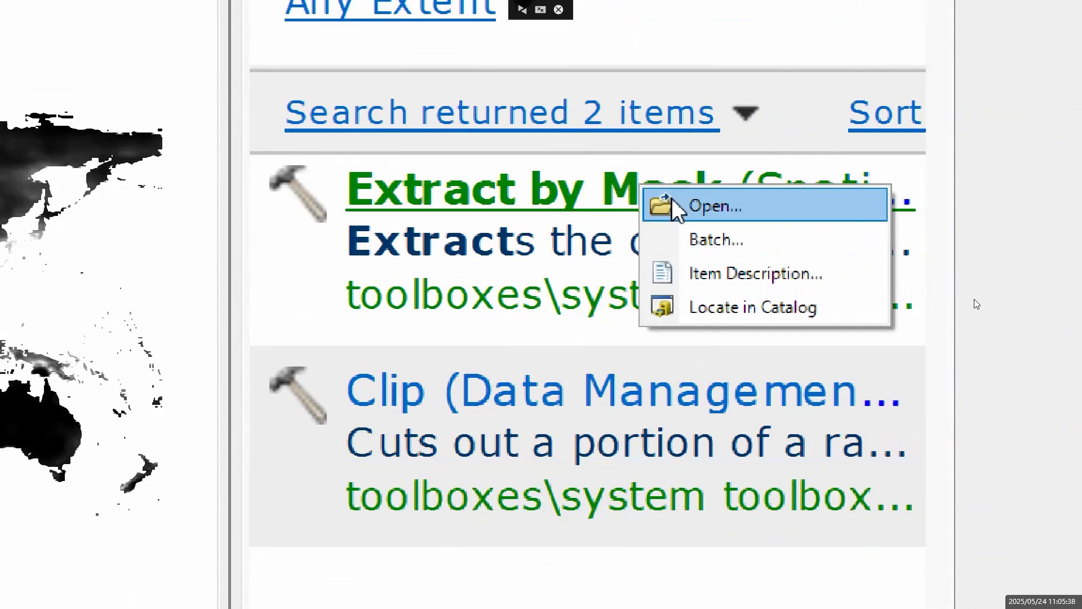
pyautogui.click(749, 232)
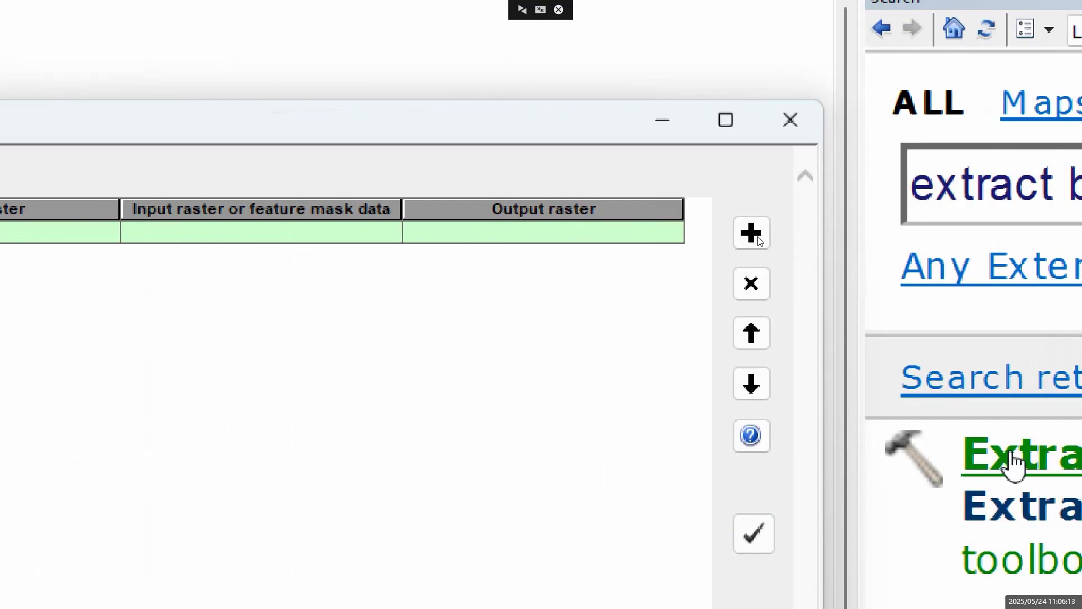
pyautogui.click(920, 432)
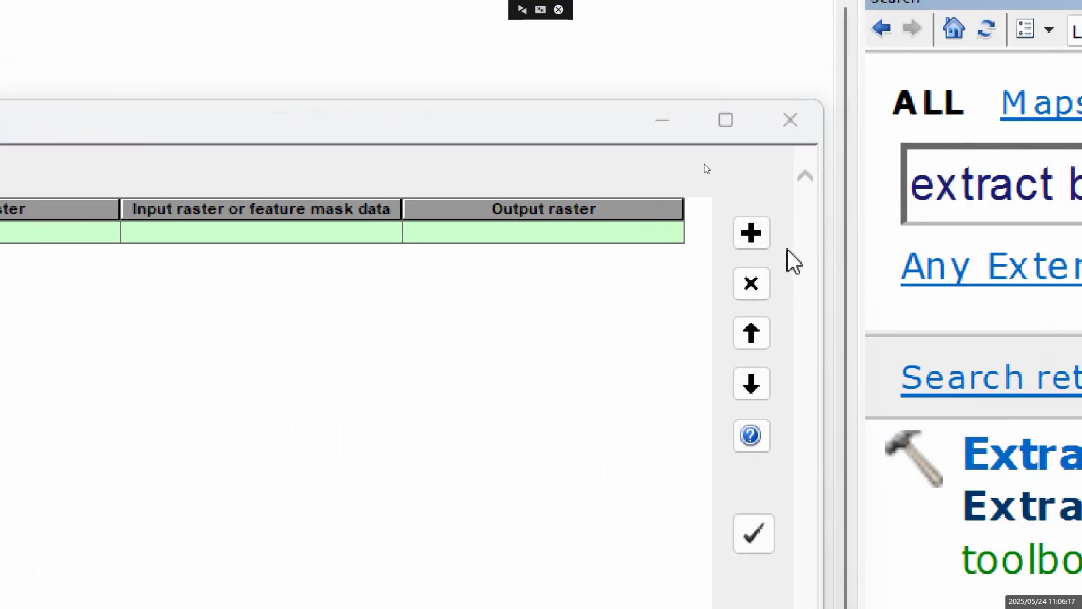
pyautogui.click(751, 235)
pyautogui.click(751, 236)
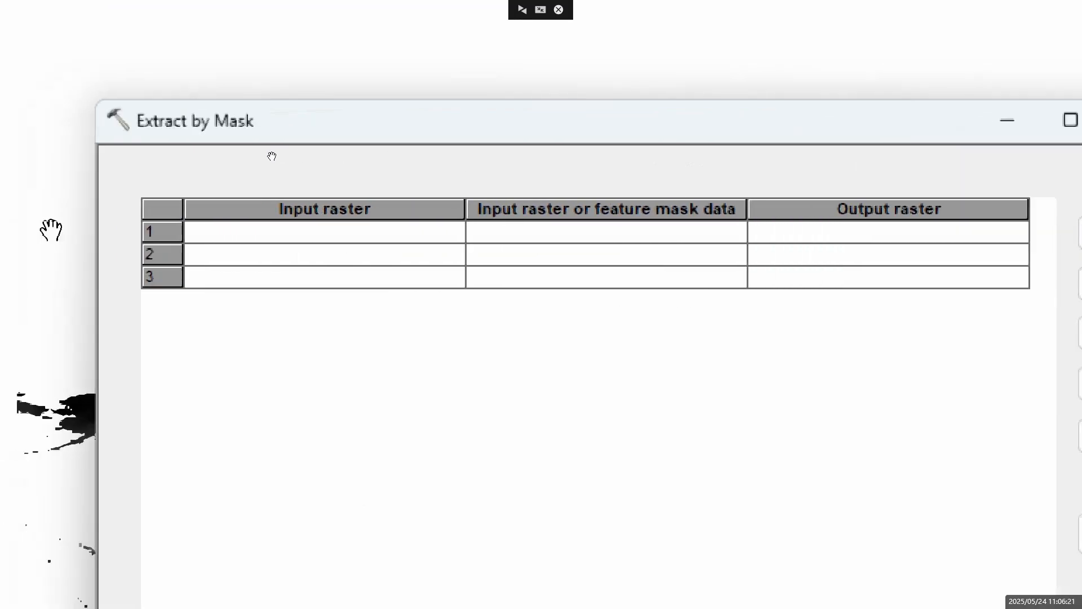
# Step: Select Precipitation_2018_09.tif as the input raster for the first row of the Extract by Mask batch
pyautogui.doubleClick(327, 232)
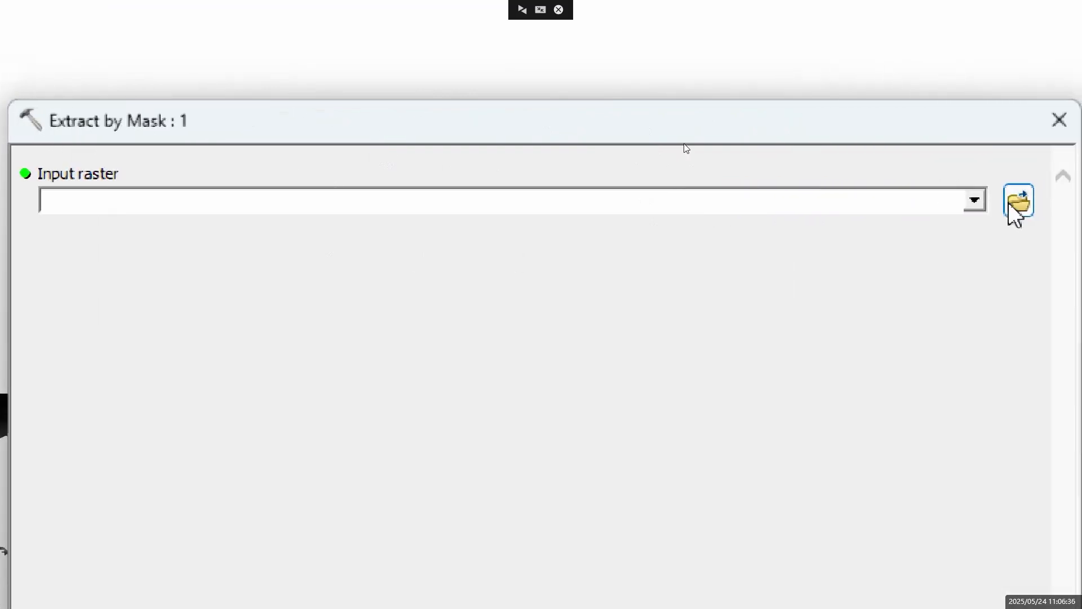
pyautogui.click(975, 201)
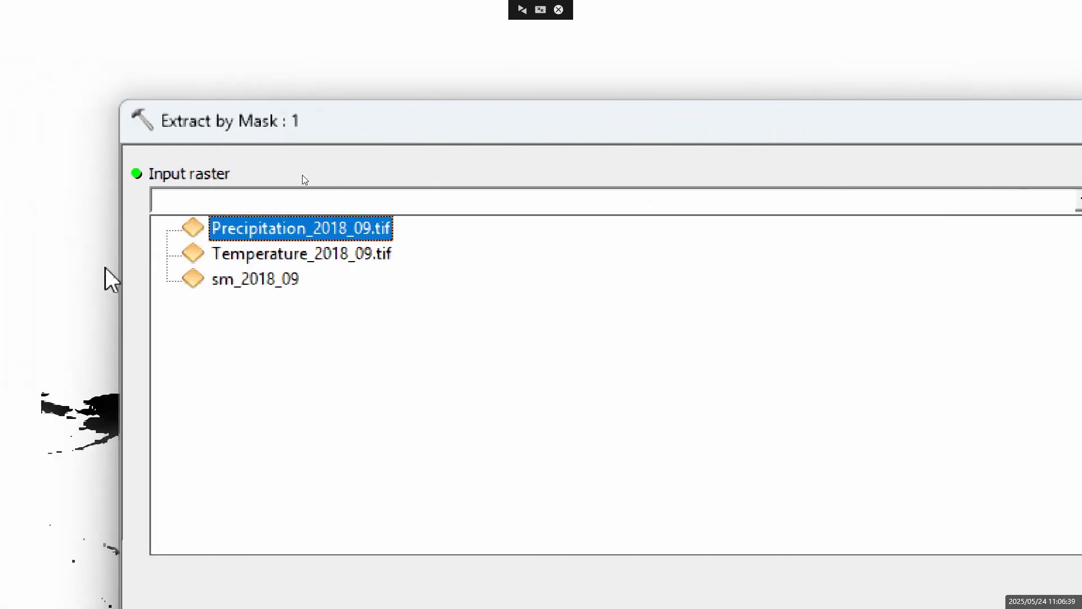
pyautogui.click(236, 232)
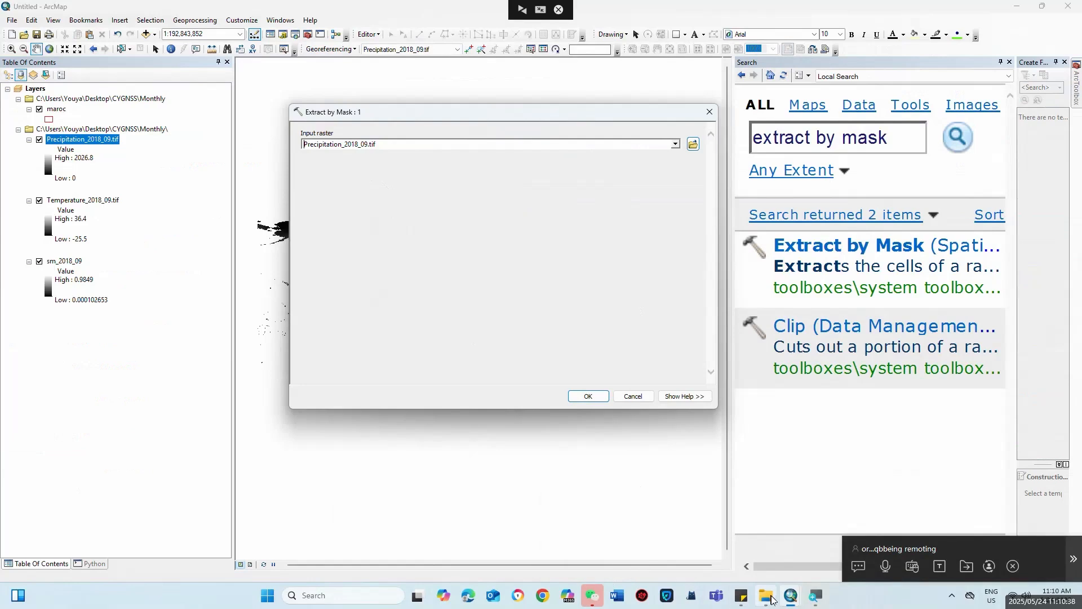
# Step: Switch to the Monthly folder in File Explorer and copy SM_2018_09.aux, SM_2018_09.ovr and the sm_2018_09 and info folders
pyautogui.moveTo(772, 598)
pyautogui.click(772, 541)
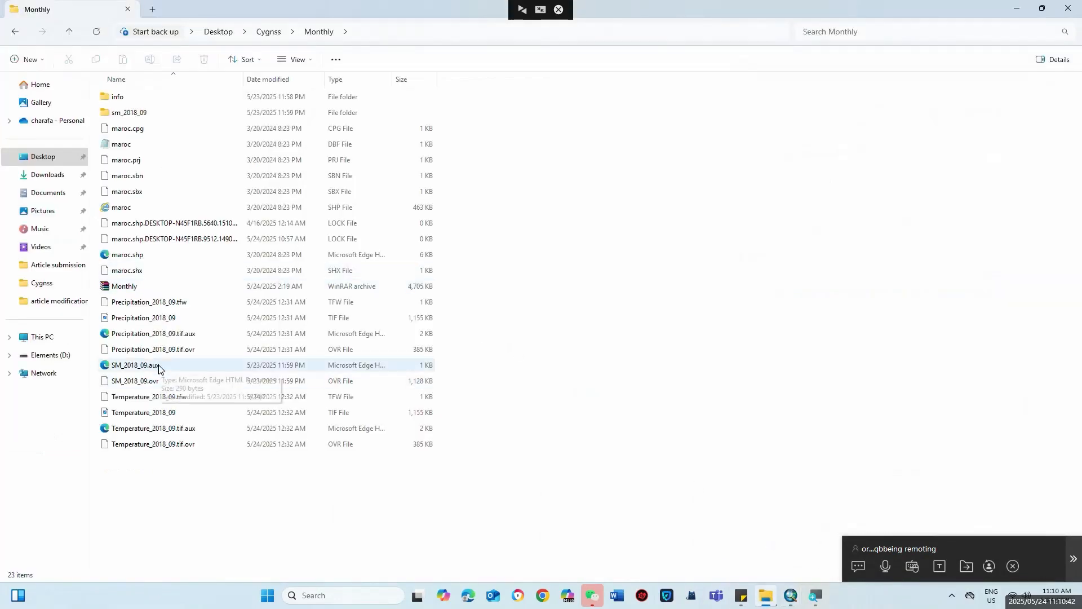
pyautogui.click(159, 368)
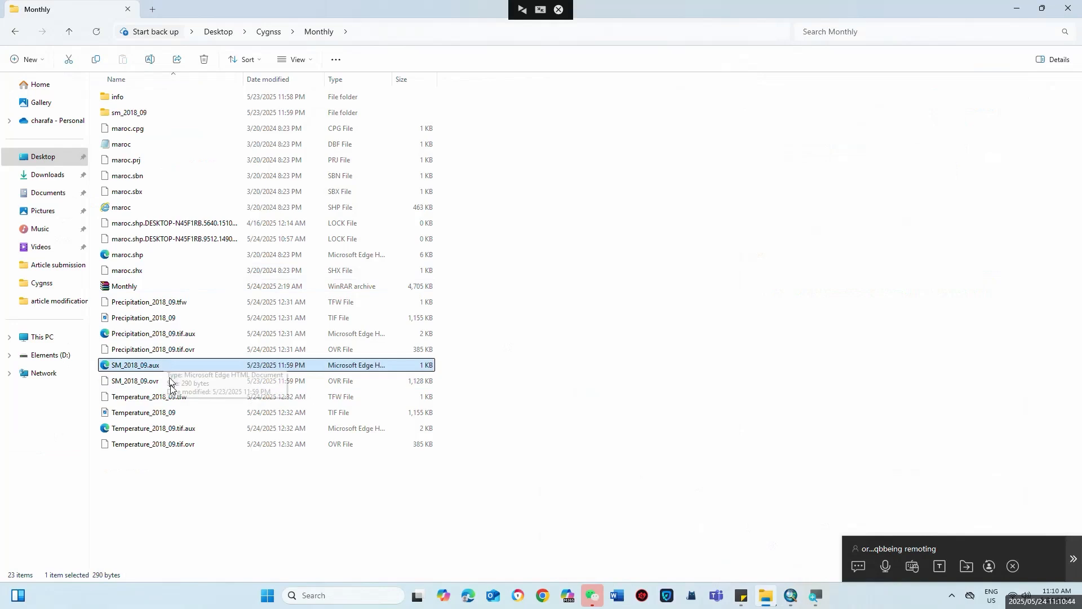
pyautogui.keyDown('ctrl'); pyautogui.click(170, 384); pyautogui.keyUp('ctrl')
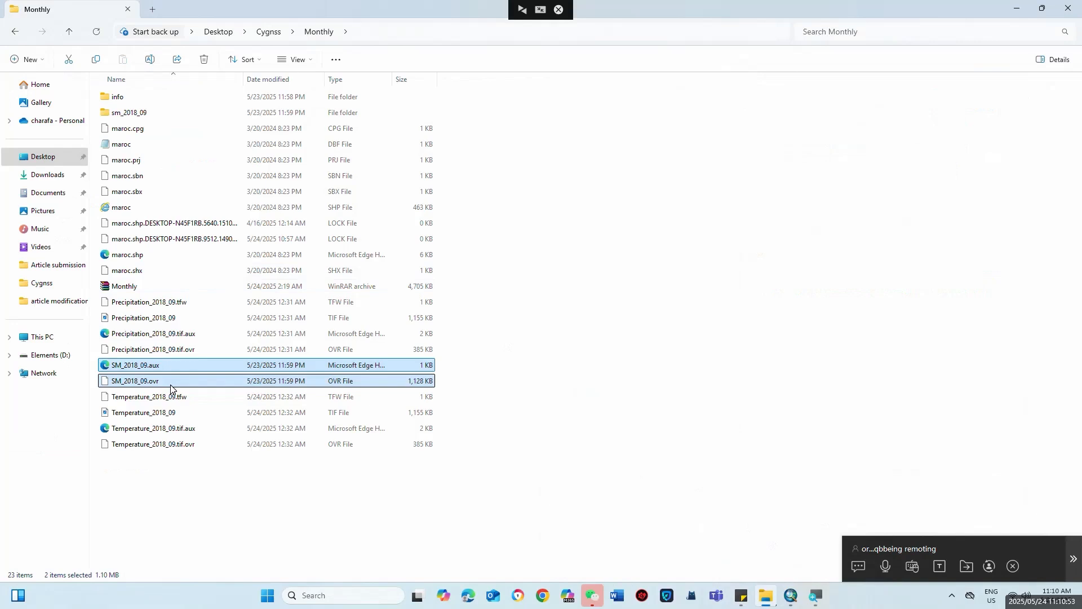
pyautogui.keyDown('ctrl'); pyautogui.click(159, 118); pyautogui.keyUp('ctrl')
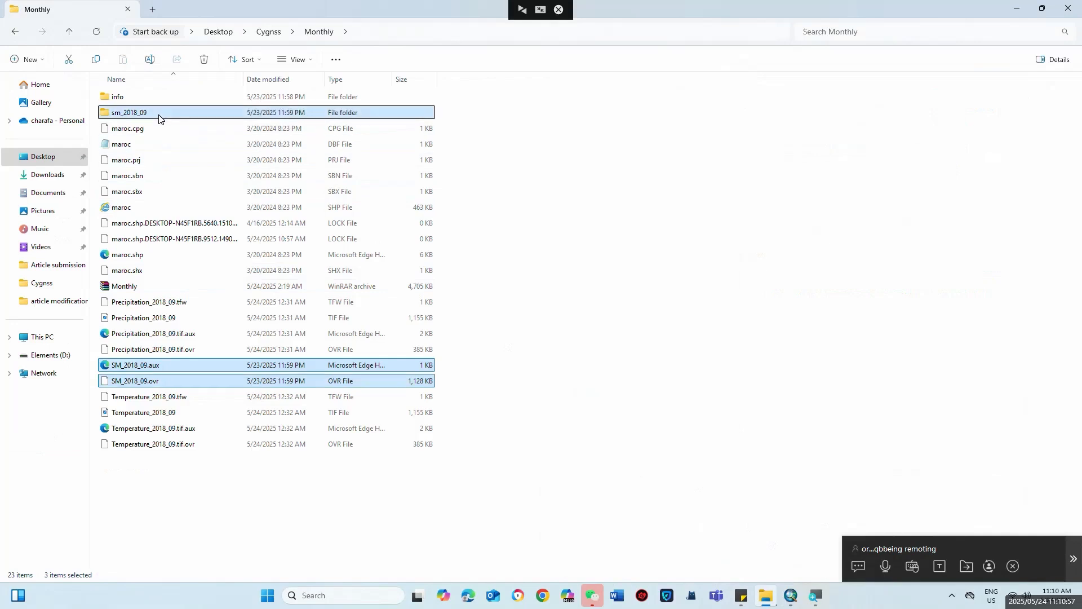
pyautogui.keyDown('ctrl'); pyautogui.click(155, 101); pyautogui.keyUp('ctrl')
pyautogui.hotkey('ctrl', 'c')
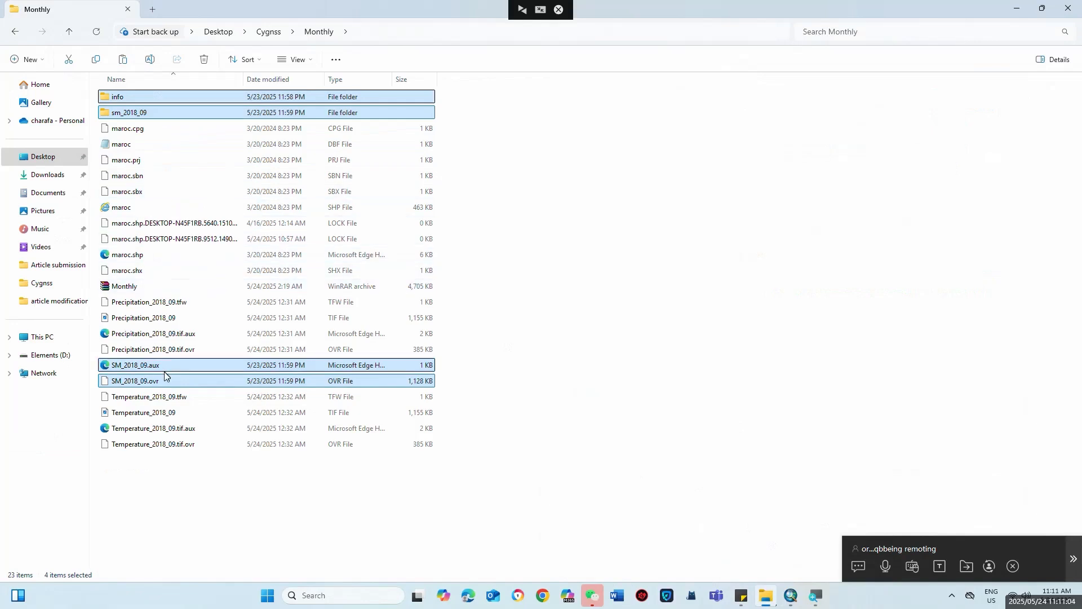
pyautogui.click(567, 369)
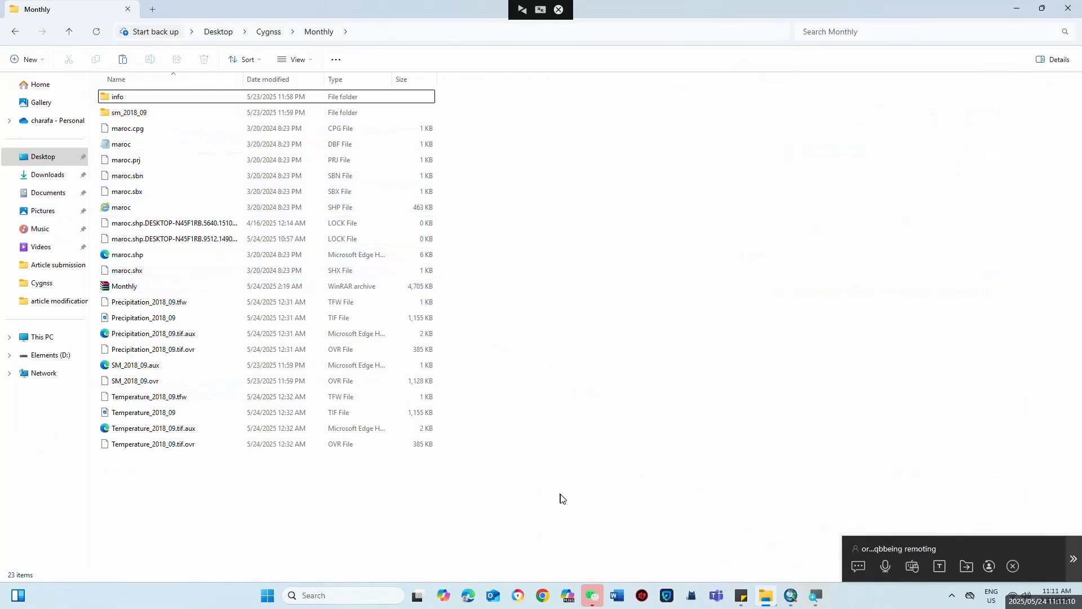
# Step: Try to paste the copied files and folders into the IMSA SWT P2 RS&GIS chat in WeChat, then clear the message and minimize WeChat
pyautogui.moveTo(592, 595)
pyautogui.click(601, 545)
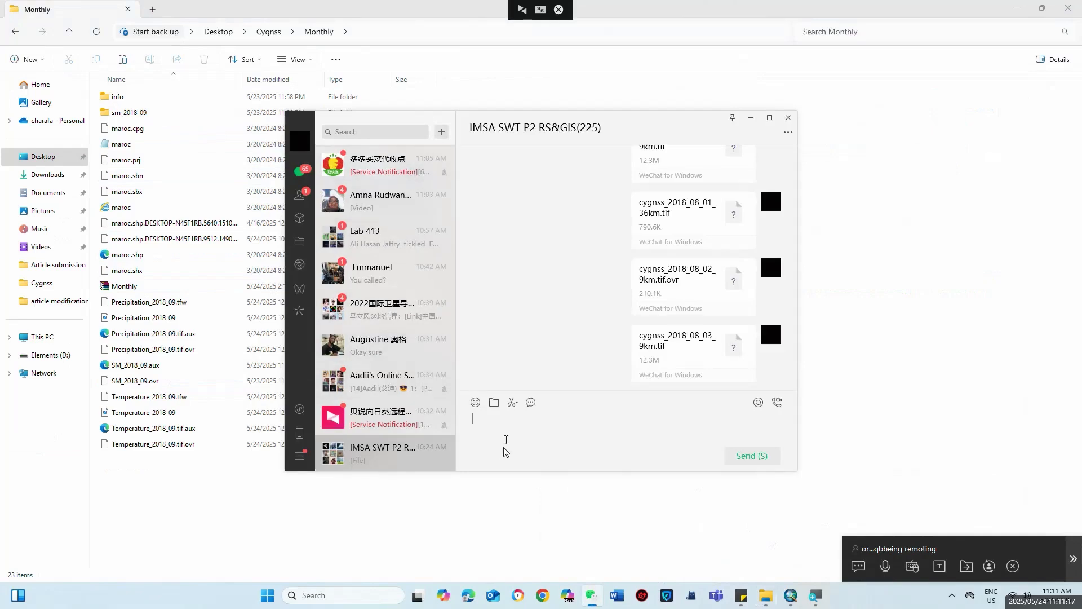
pyautogui.hotkey('ctrl', 'v')
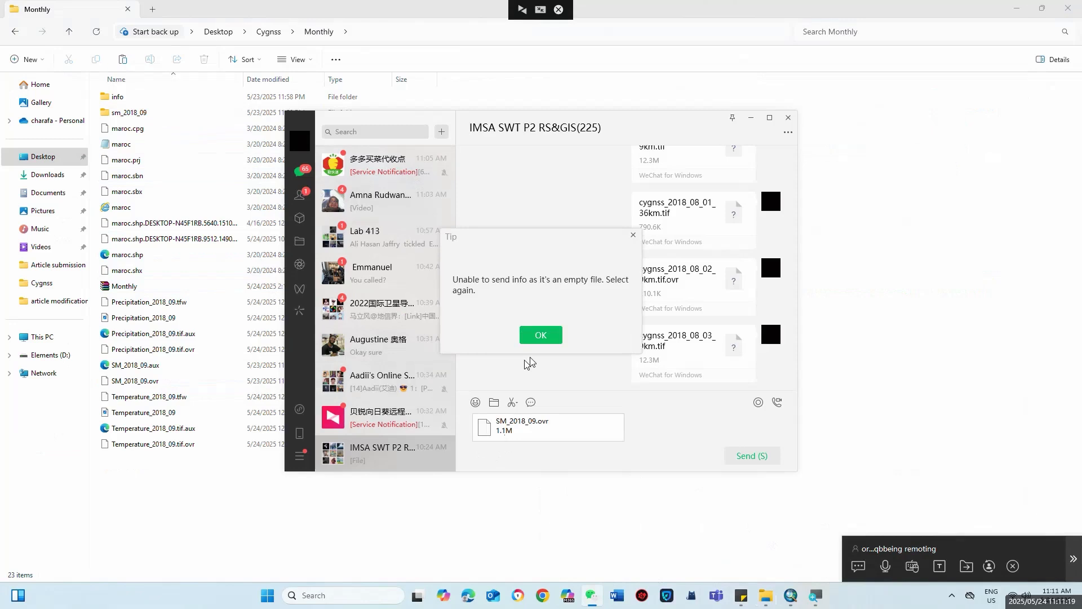
pyautogui.click(633, 235)
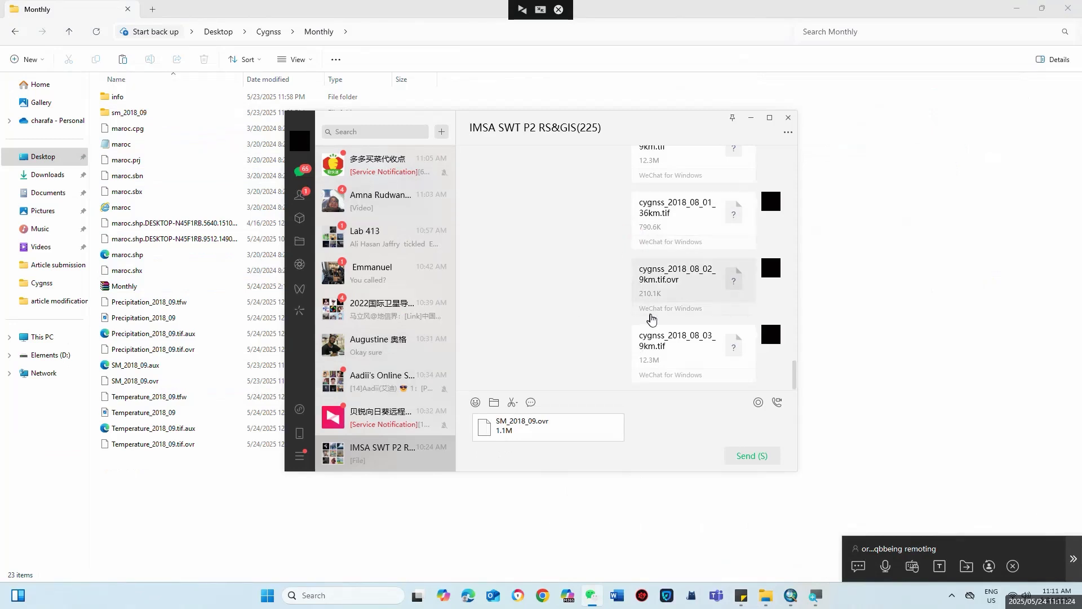
pyautogui.press('BackSpace')
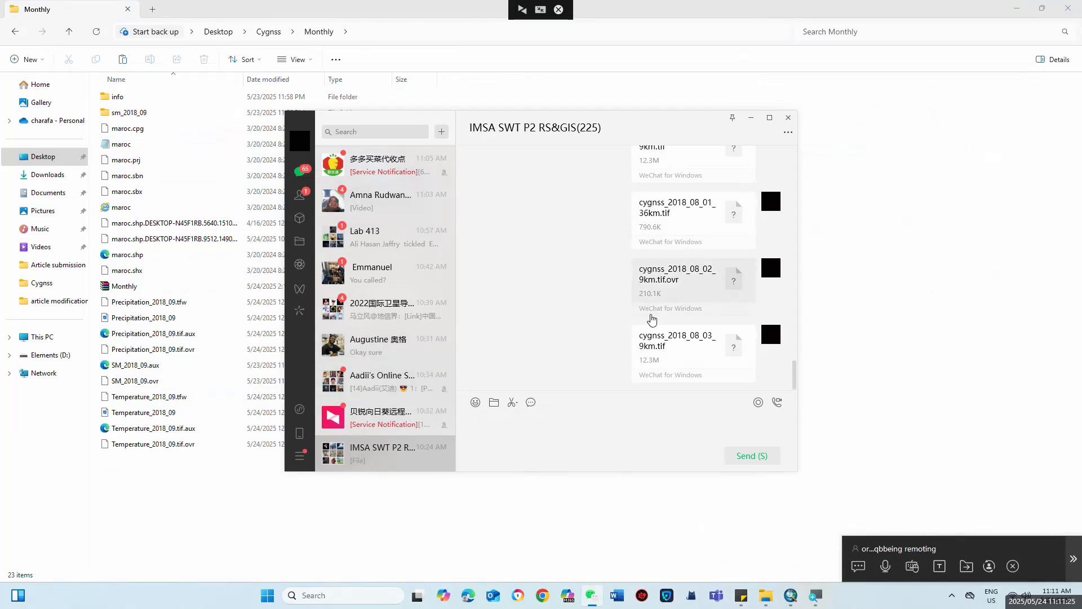
pyautogui.click(752, 117)
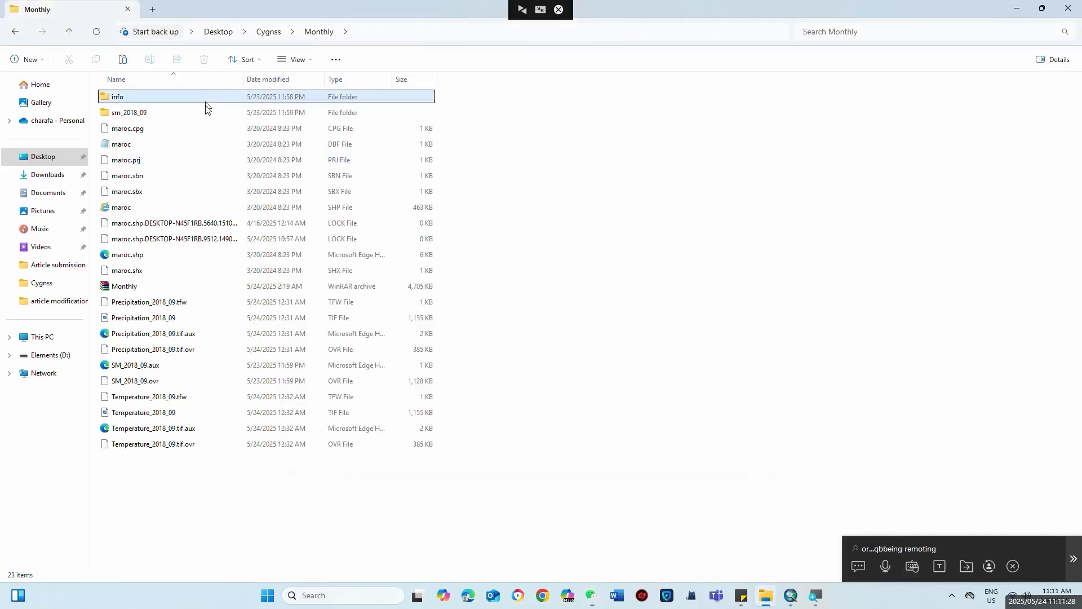
pyautogui.click(207, 101)
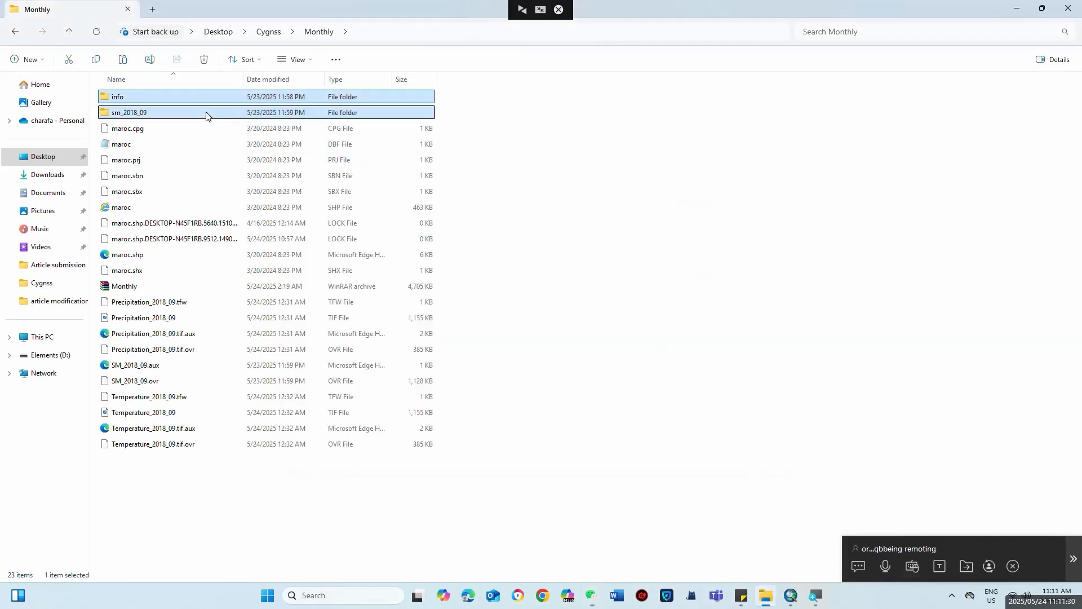
pyautogui.keyDown('ctrl'); pyautogui.click(157, 367); pyautogui.keyUp('ctrl')
pyautogui.keyDown('ctrl'); pyautogui.click(157, 386); pyautogui.keyUp('ctrl')
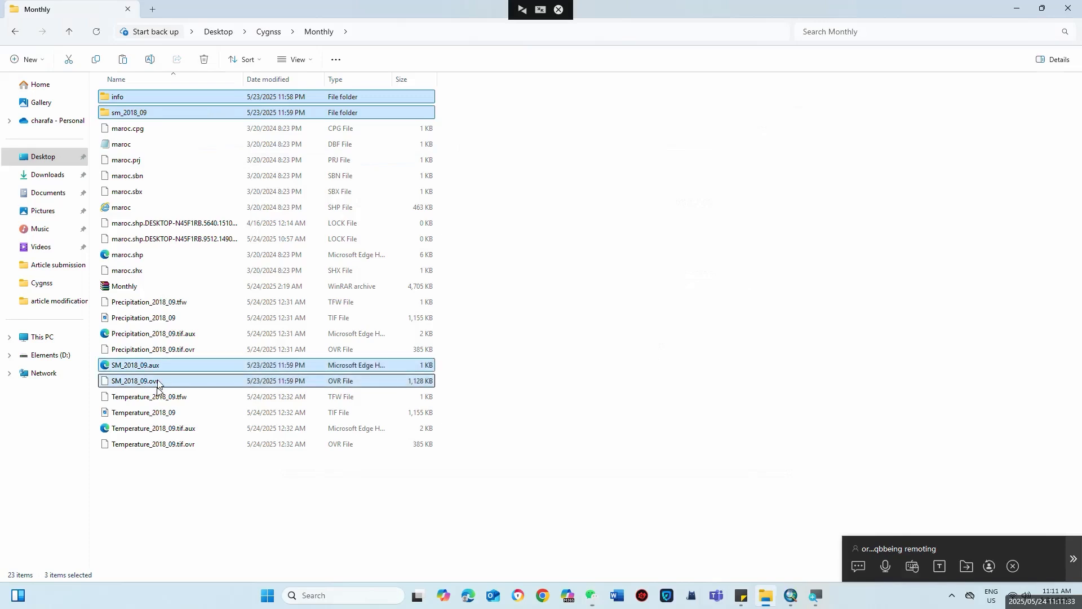
pyautogui.rightClick(158, 372)
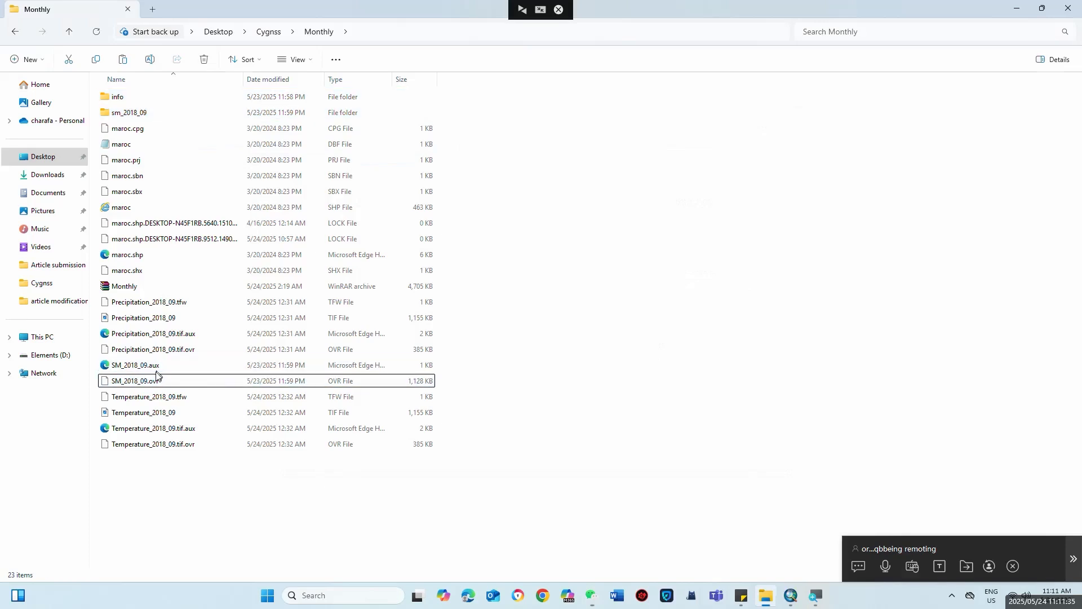
# Step: Compress the info and sm_2018_09 folders with SM_2018_09.aux and SM_2018_09.ovr into a ZIP file named sm
pyautogui.click(151, 368)
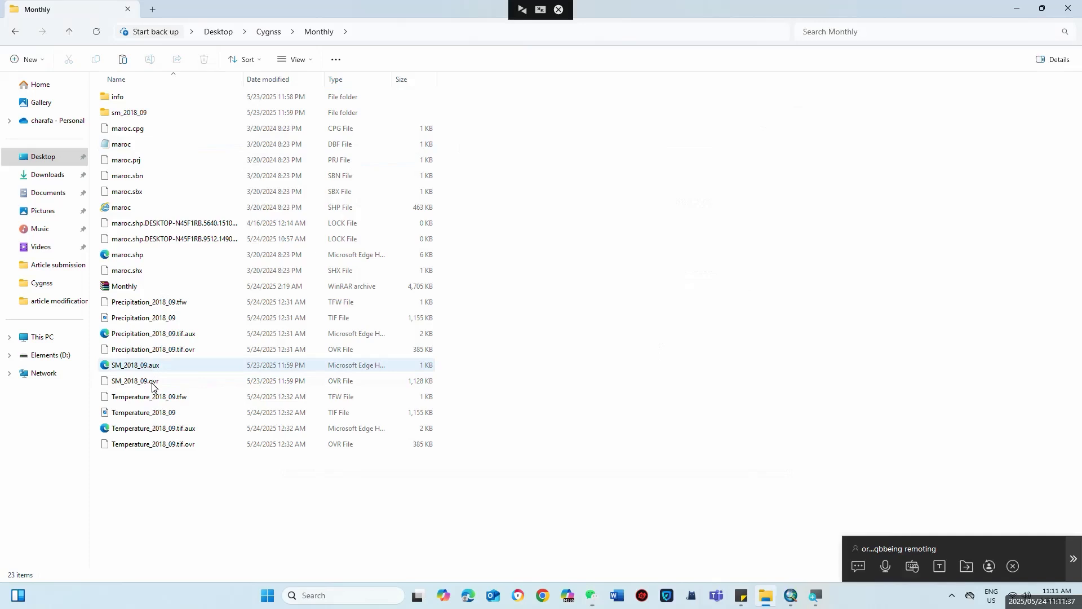
pyautogui.keyDown('shift'); pyautogui.click(152, 385); pyautogui.keyUp('shift')
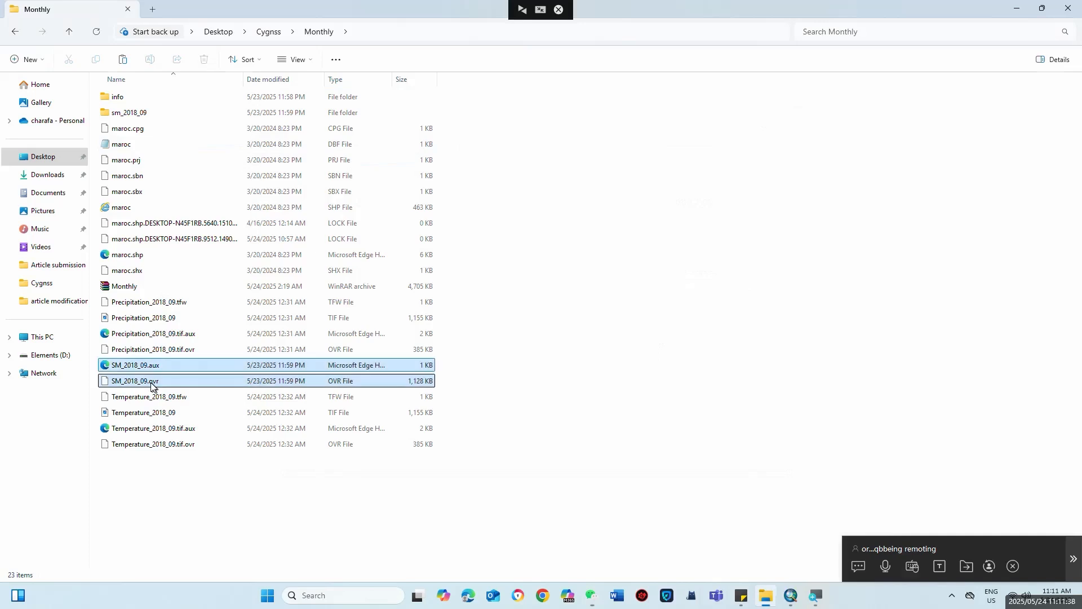
pyautogui.keyDown('ctrl'); pyautogui.click(152, 117); pyautogui.keyUp('ctrl')
pyautogui.keyDown('ctrl'); pyautogui.click(143, 97); pyautogui.keyUp('ctrl')
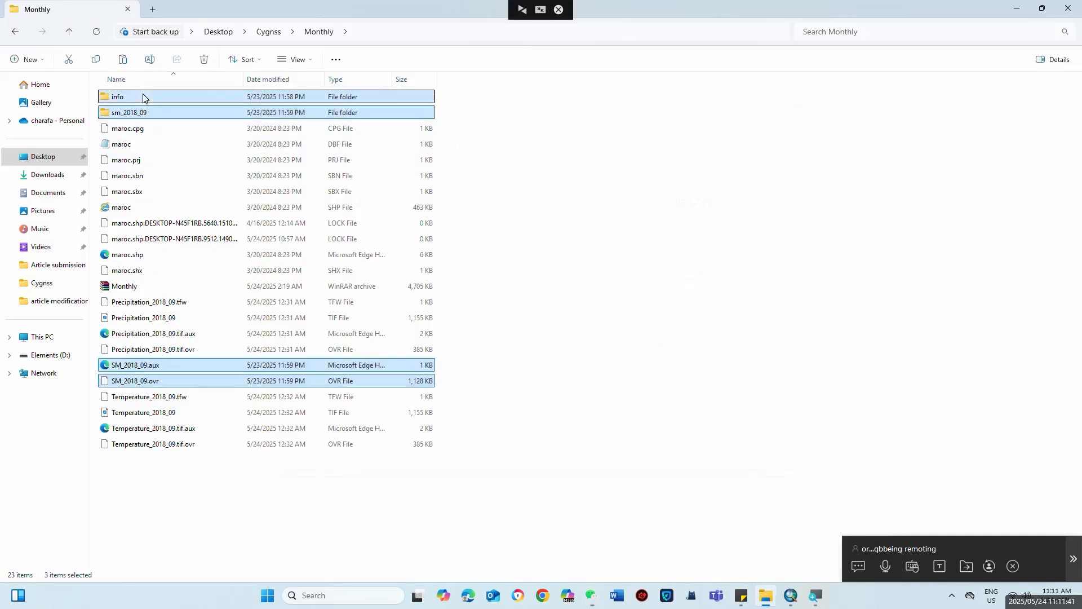
pyautogui.rightClick(143, 96)
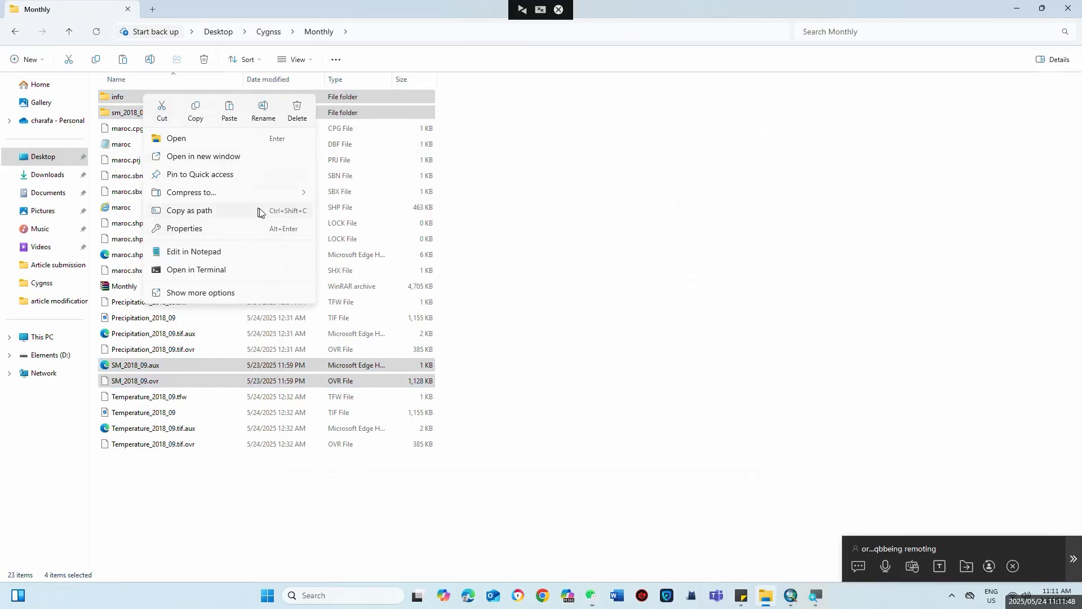
pyautogui.moveTo(256, 194)
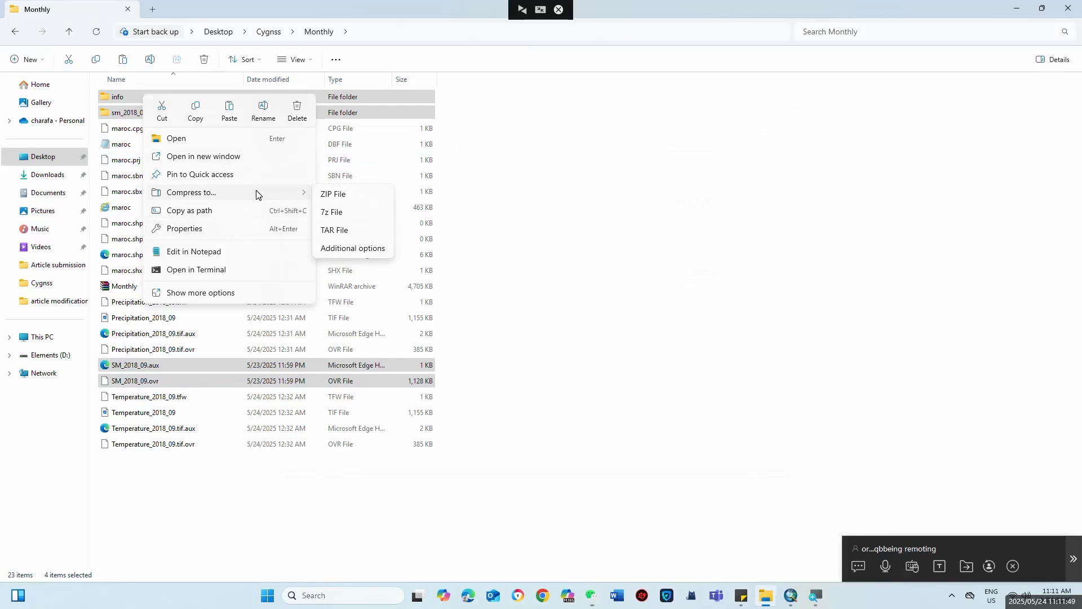
pyautogui.click(332, 200)
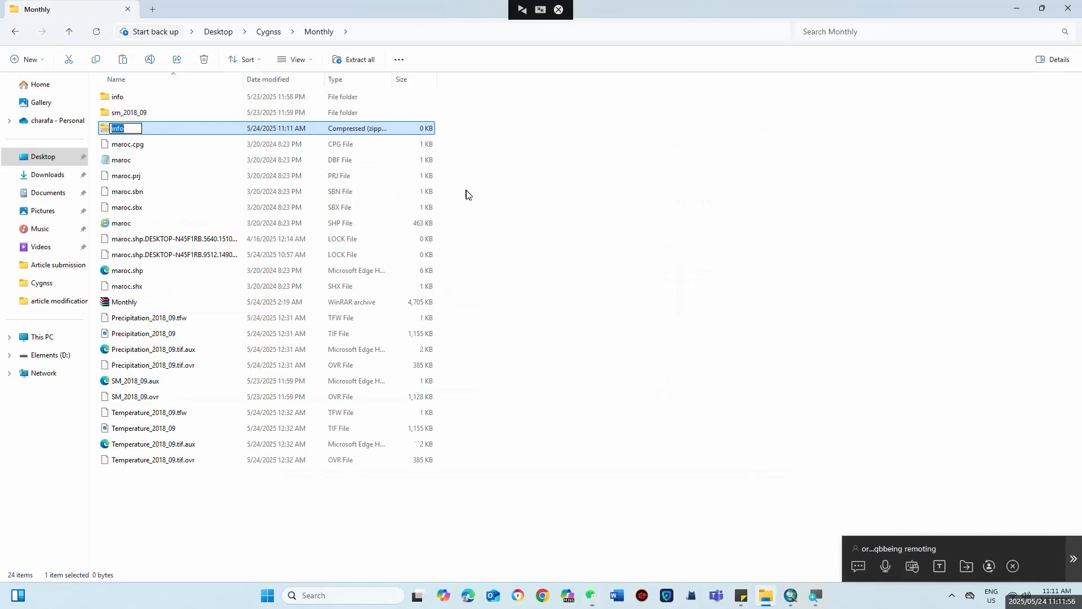
pyautogui.write('sm')
pyautogui.press('Return')
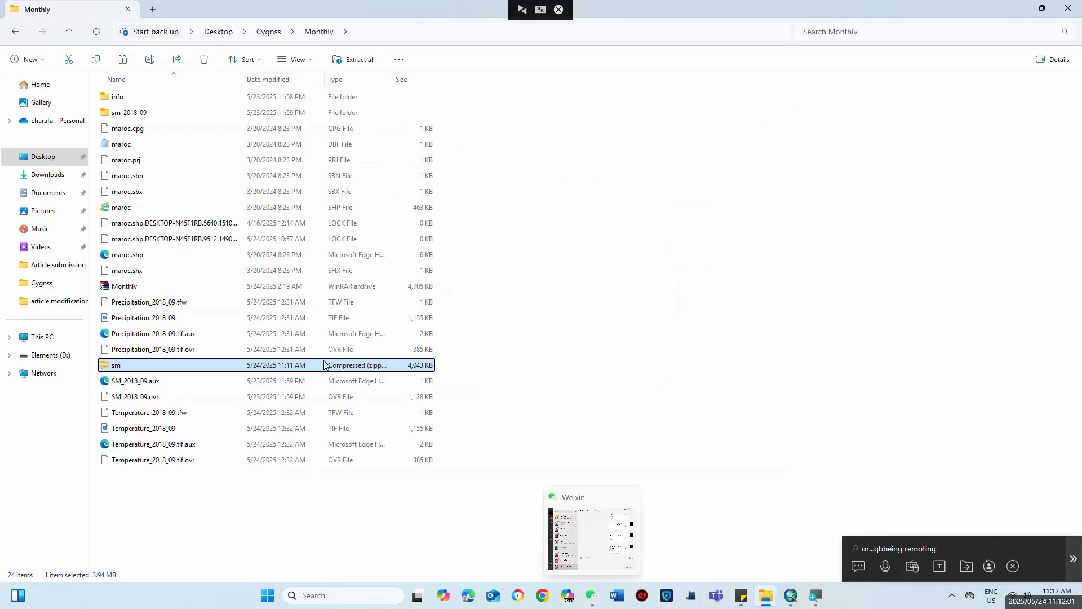
# Step: Copy the sm ZIP file, send it to the IMSA SWT P2 RS&GIS chat in WeChat, and minimize WeChat
pyautogui.click(639, 339)
pyautogui.click(346, 367)
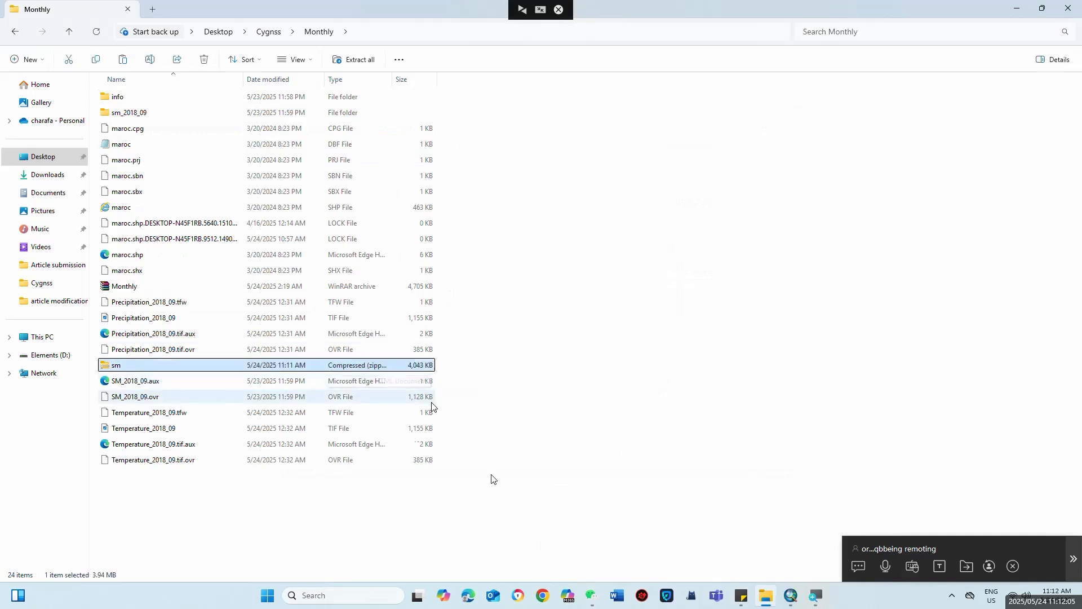
pyautogui.click(592, 598)
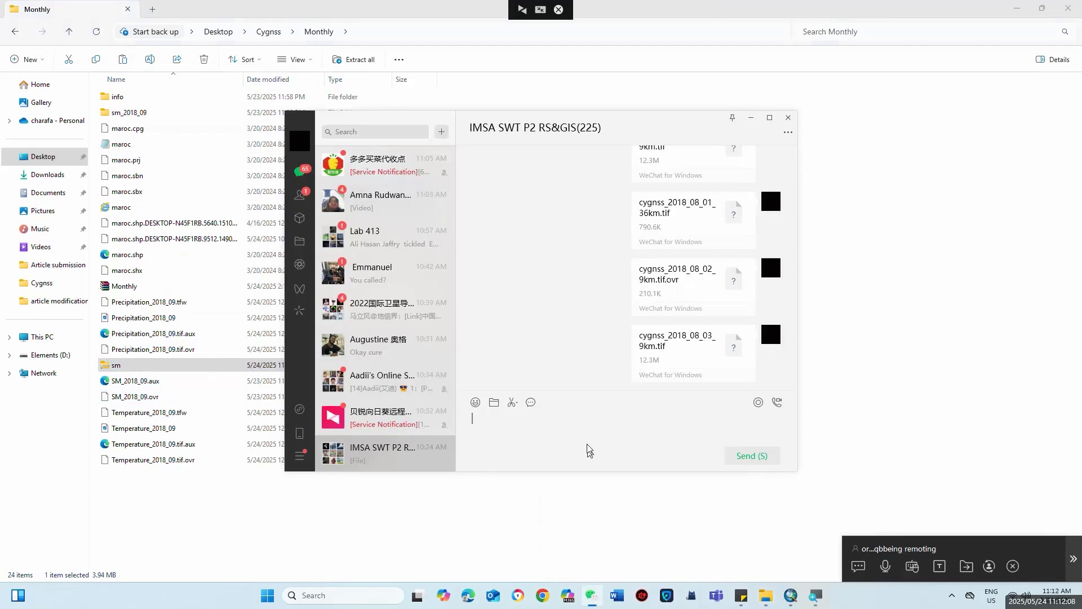
pyautogui.hotkey('ctrl', 'v')
pyautogui.press('Return')
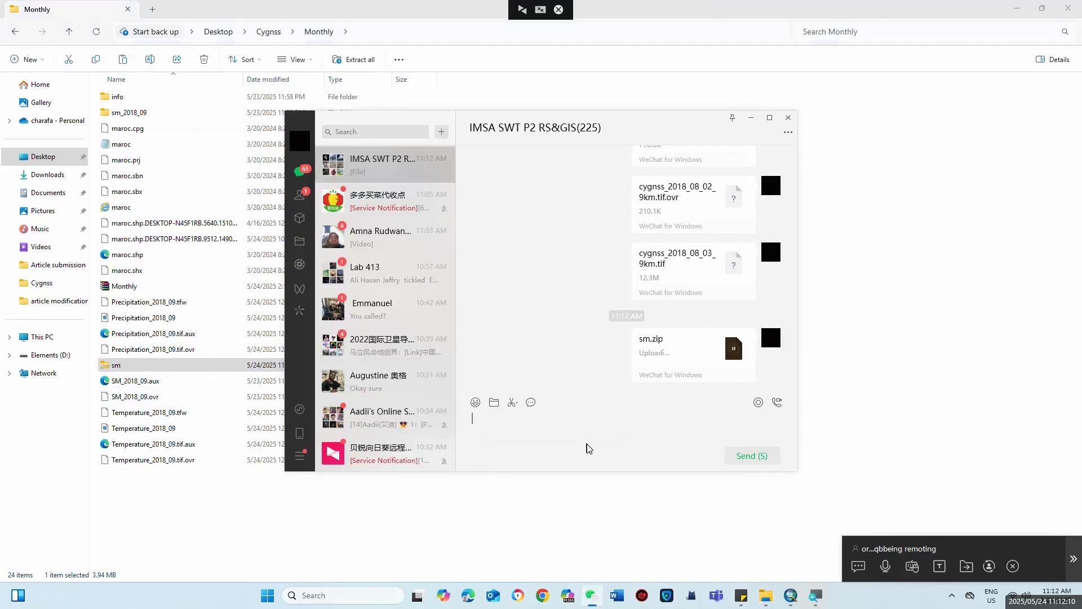
pyautogui.click(751, 118)
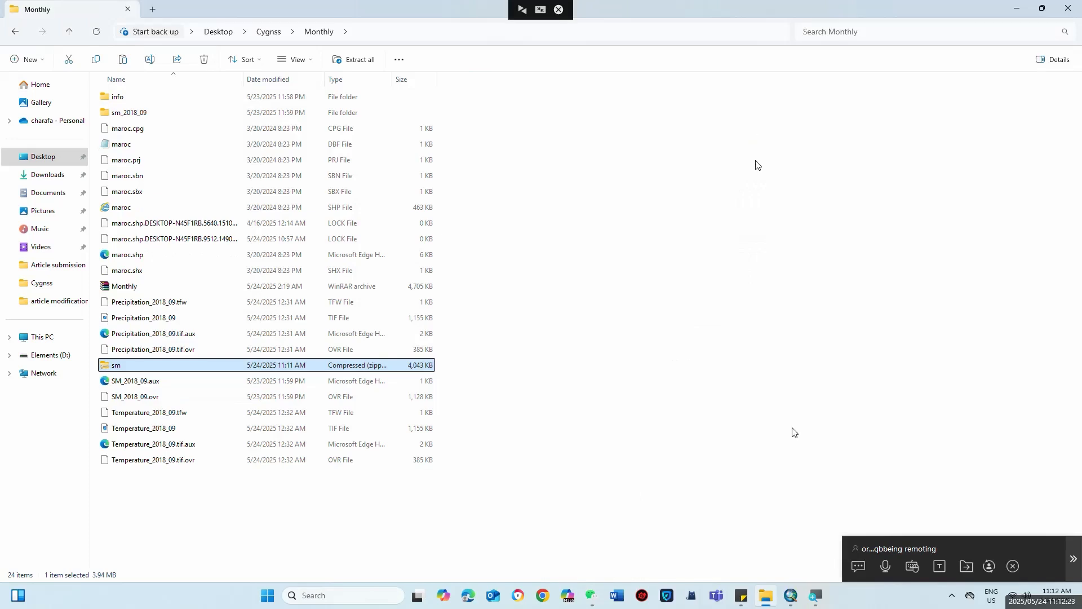
# Step: Return to ArcMap and set the first Extract by Mask row's input raster to Precipitation_2018_09.tif
pyautogui.click(787, 596)
pyautogui.moveTo(840, 533)
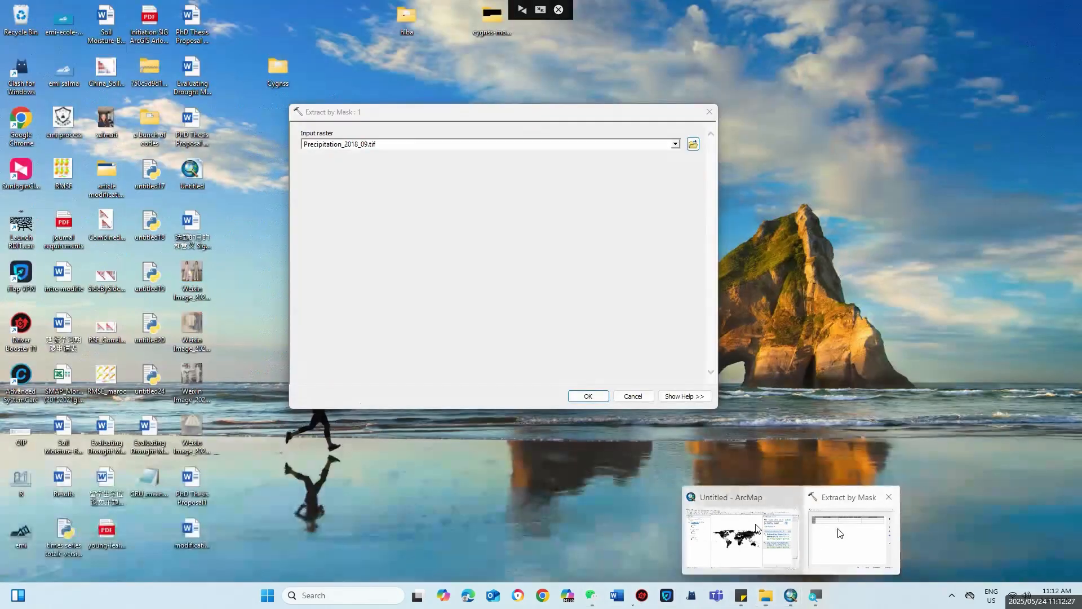
pyautogui.click(784, 530)
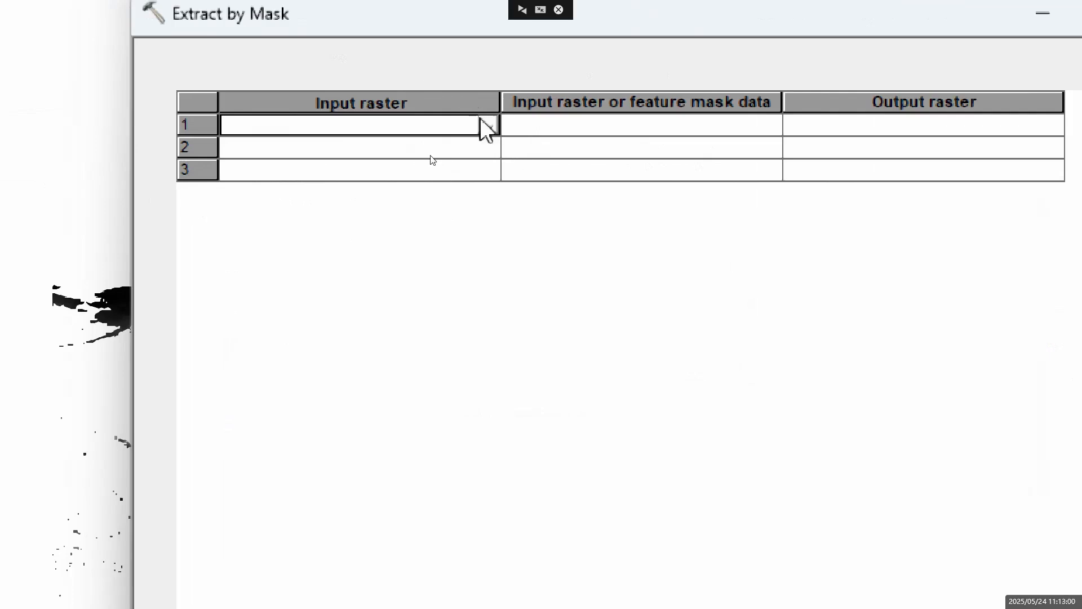
pyautogui.click(449, 127)
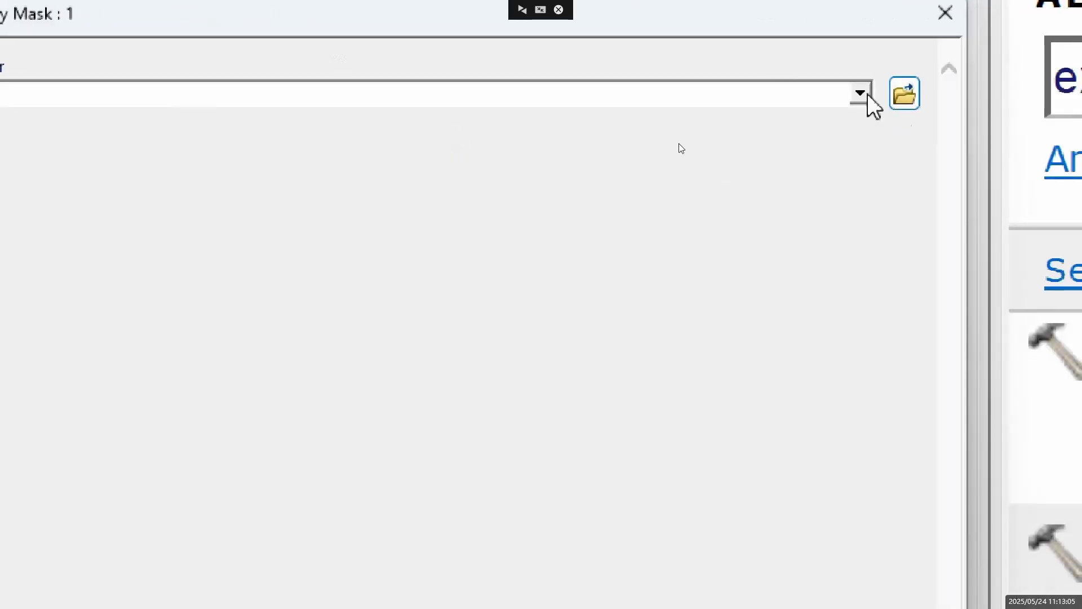
pyautogui.click(861, 94)
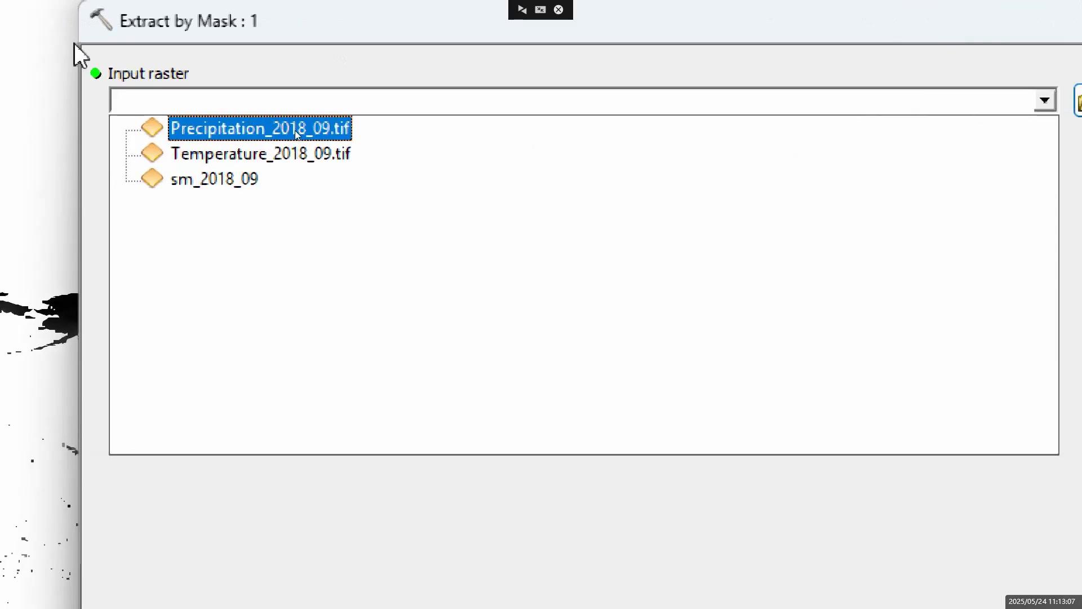
pyautogui.click(225, 125)
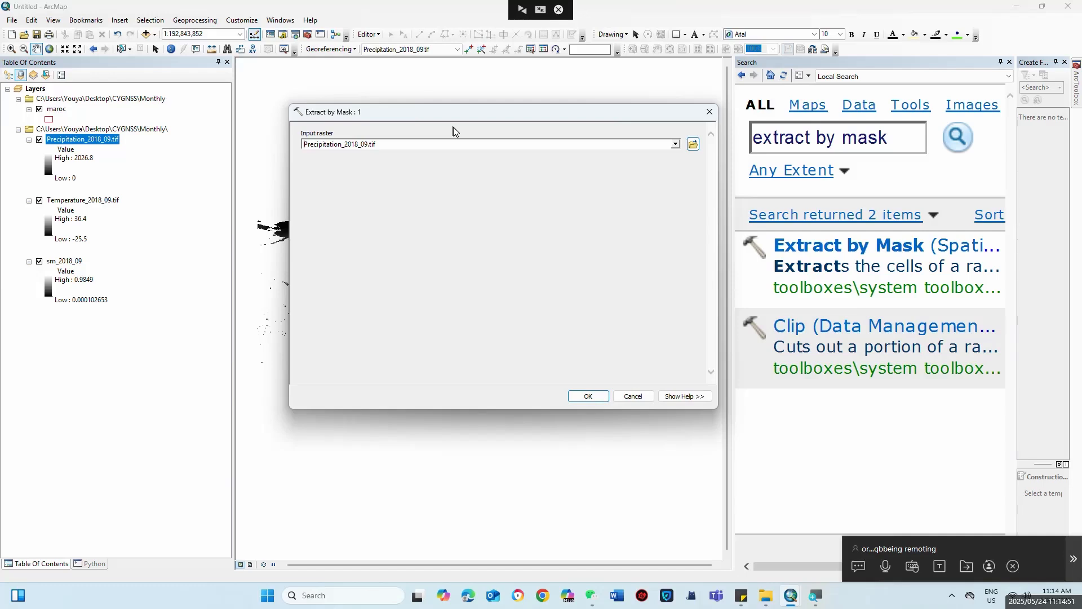
pyautogui.click(589, 397)
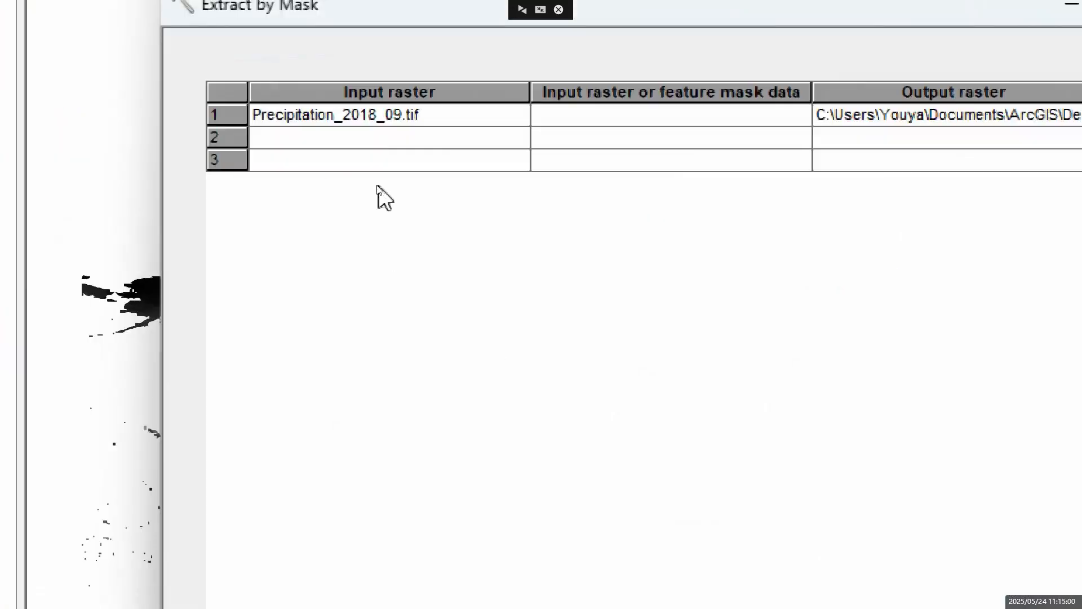
# Step: Choose Temperature_2018_09.tif as the input raster for the second Extract by Mask row
pyautogui.doubleClick(360, 139)
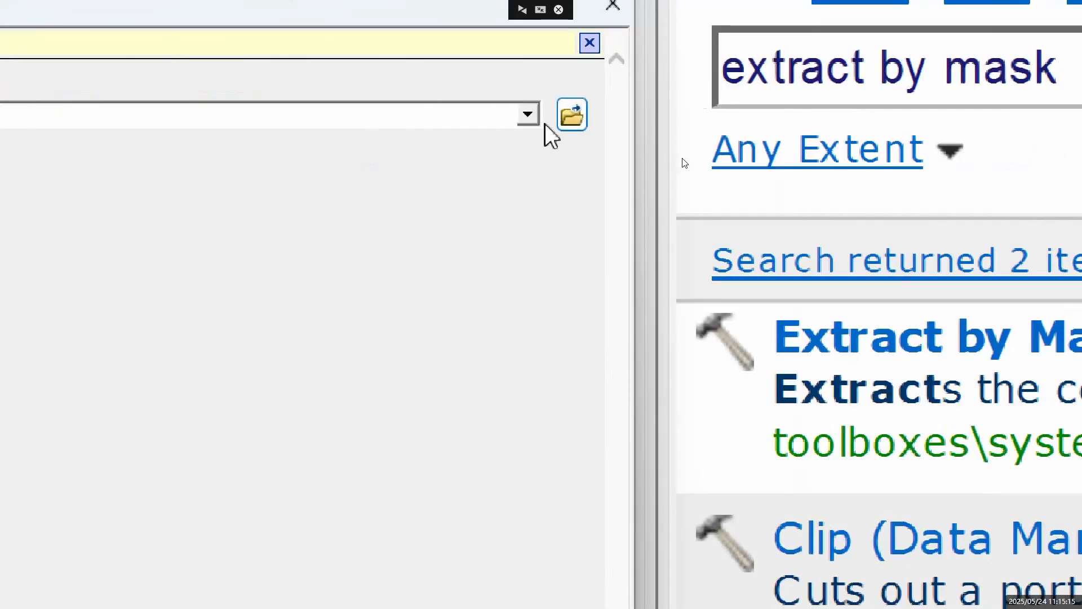
pyautogui.click(527, 115)
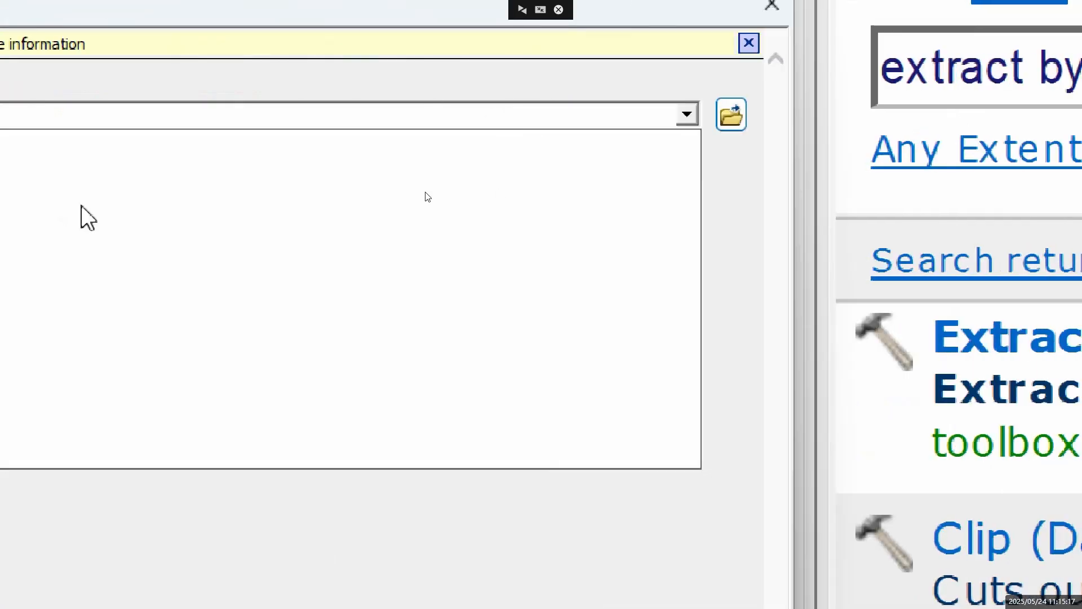
pyautogui.click(84, 168)
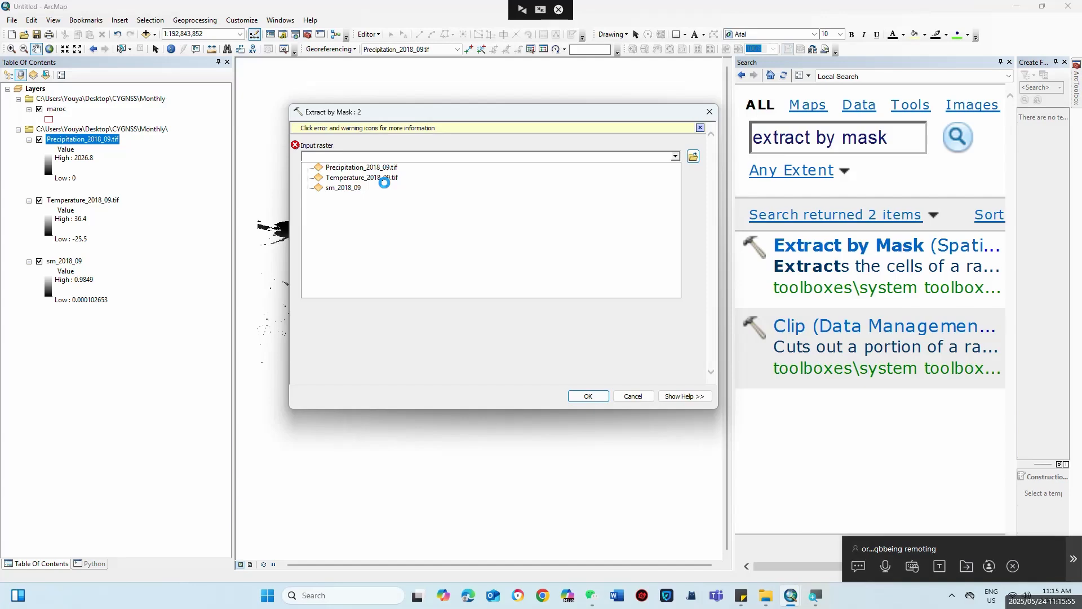
pyautogui.click(384, 179)
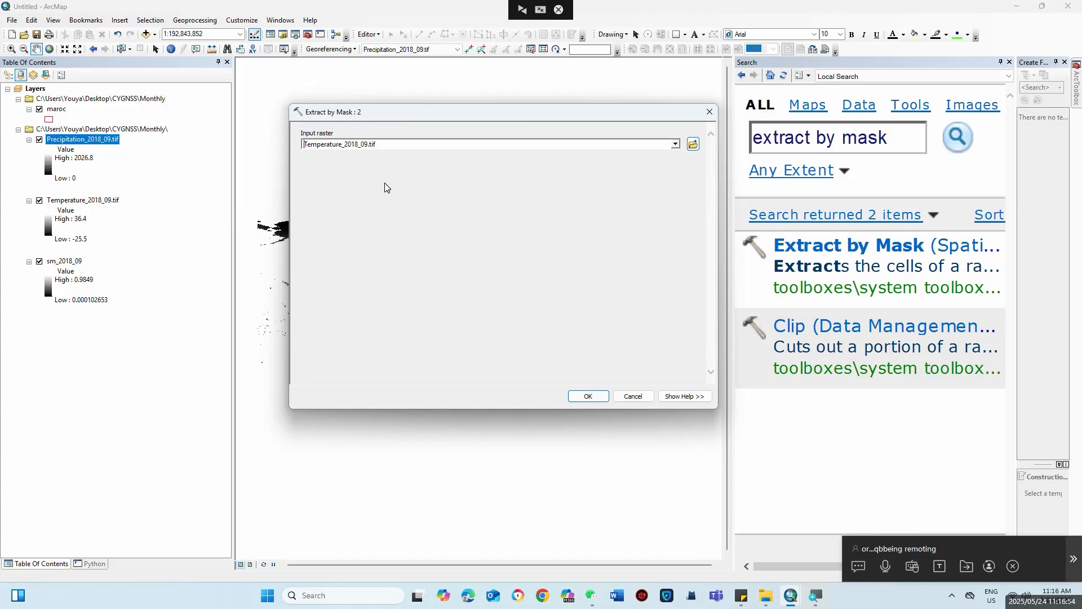
# Step: Add Temperature_2018_09.tif and sm_2018_09 as the second and third input rasters of the Extract by Mask batch
pyautogui.click(588, 397)
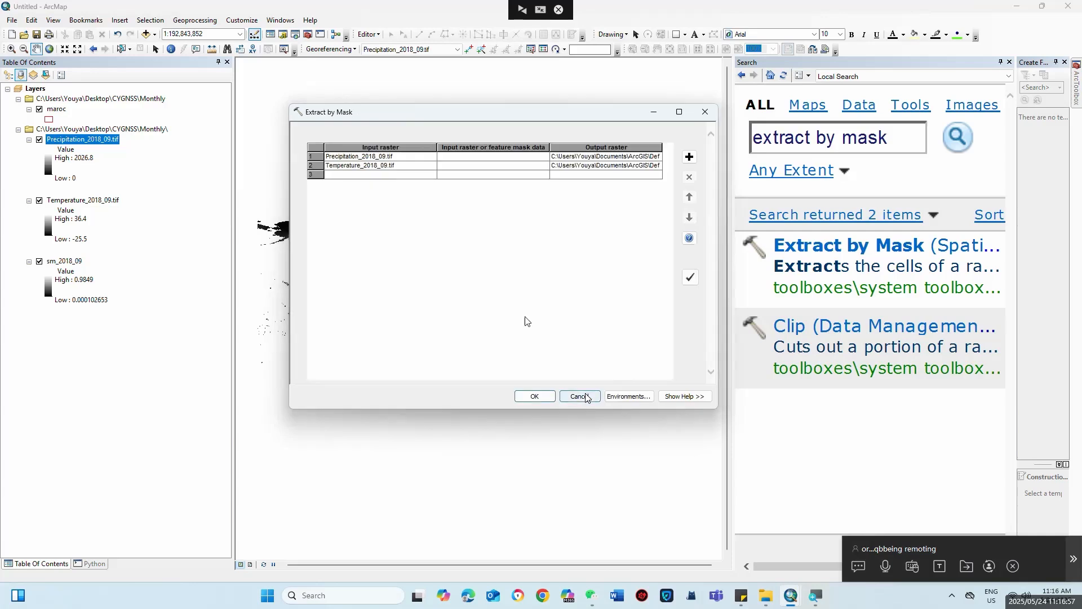
pyautogui.doubleClick(423, 176)
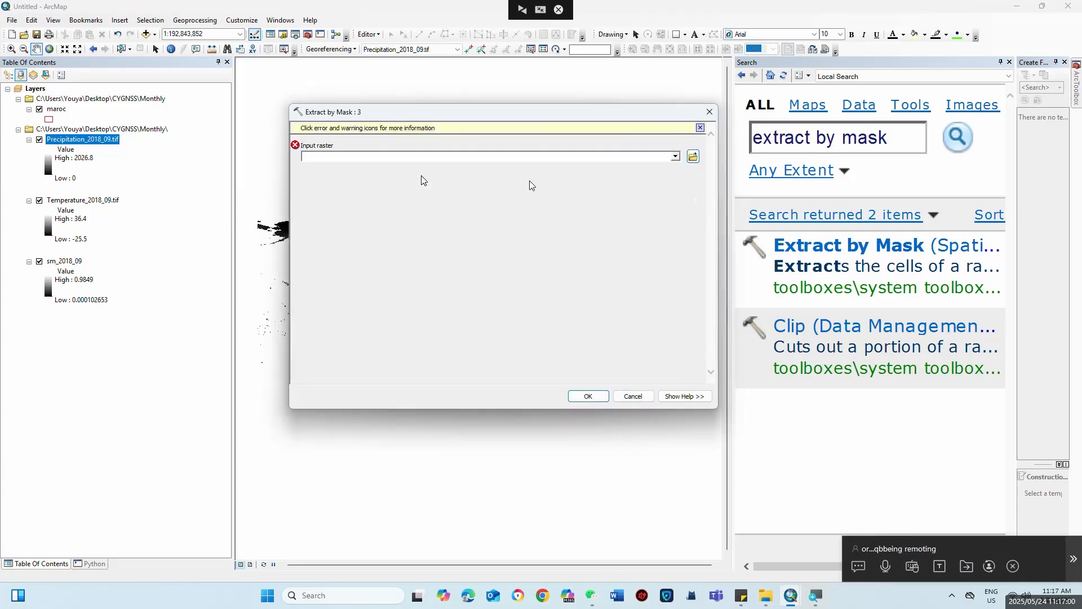
pyautogui.click(675, 156)
pyautogui.click(343, 187)
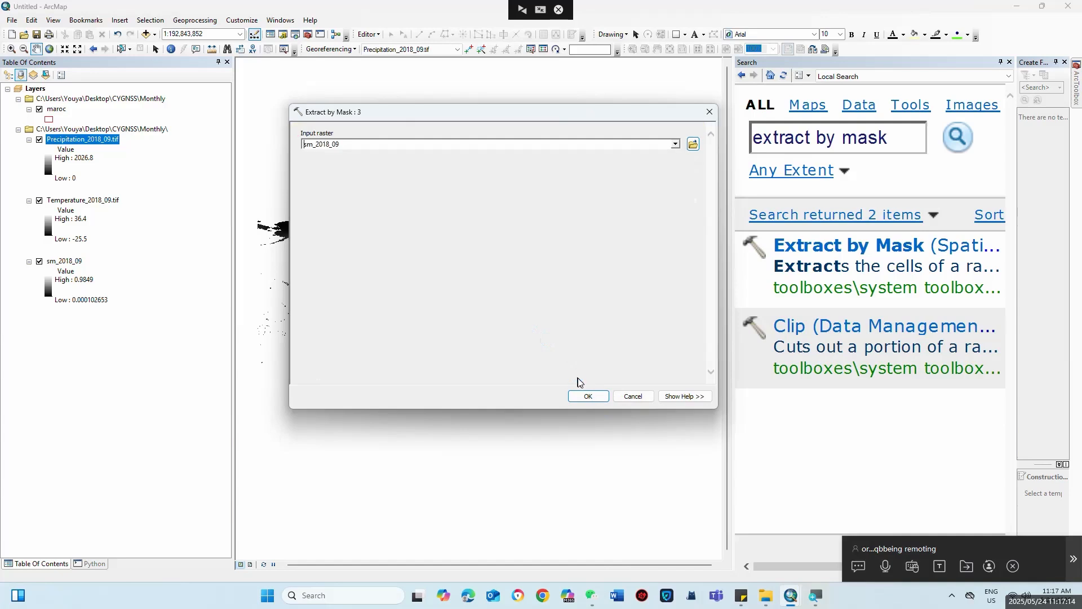
pyautogui.click(589, 396)
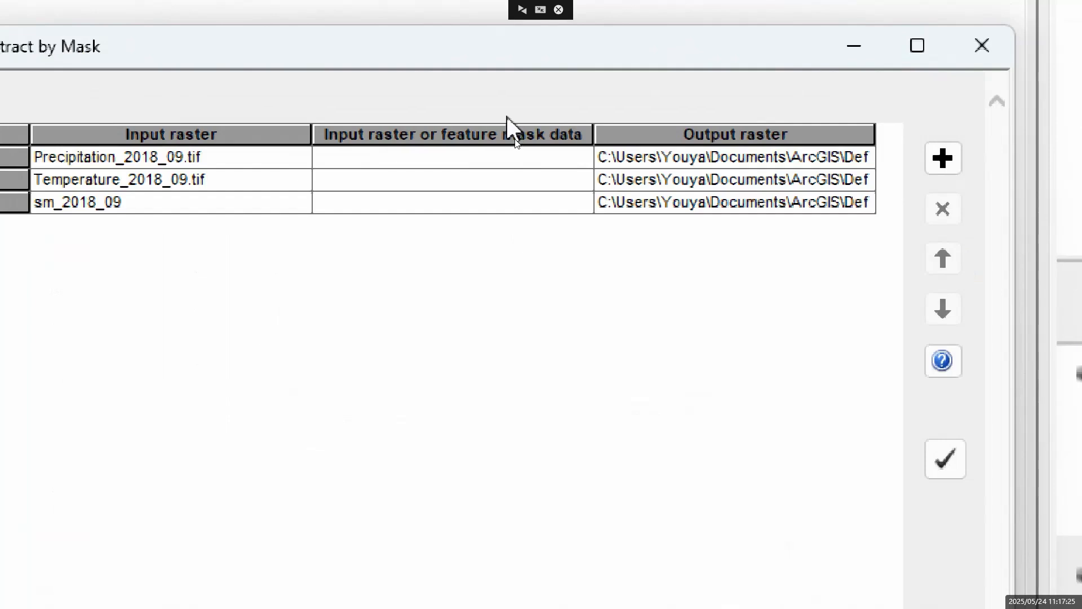
# Step: Set maroc as the mask data for the precipitation raster and fill it down to the other batch rows
pyautogui.click(472, 158)
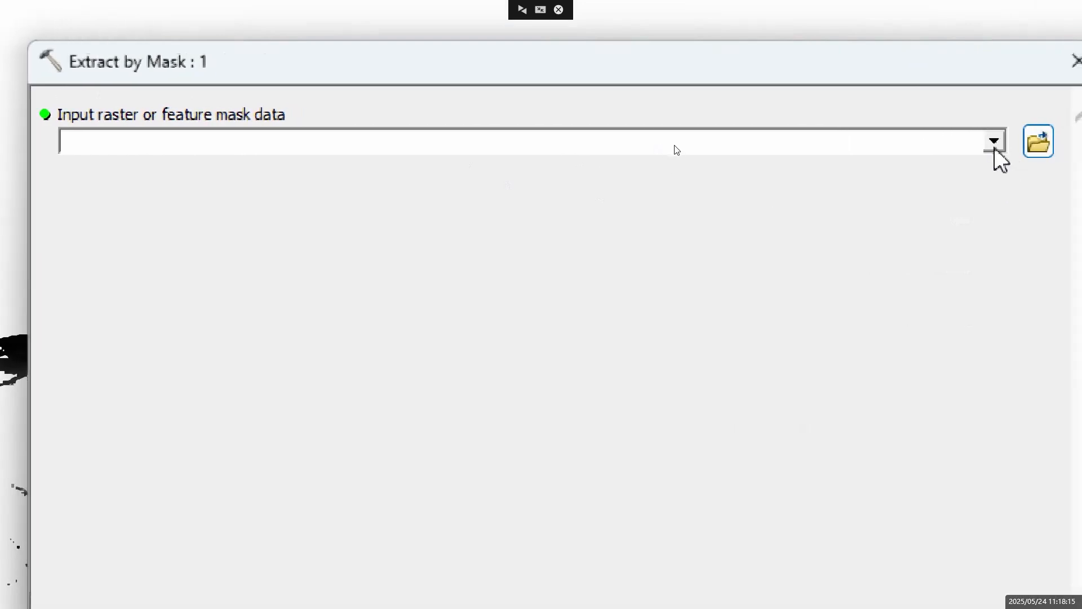
pyautogui.click(994, 144)
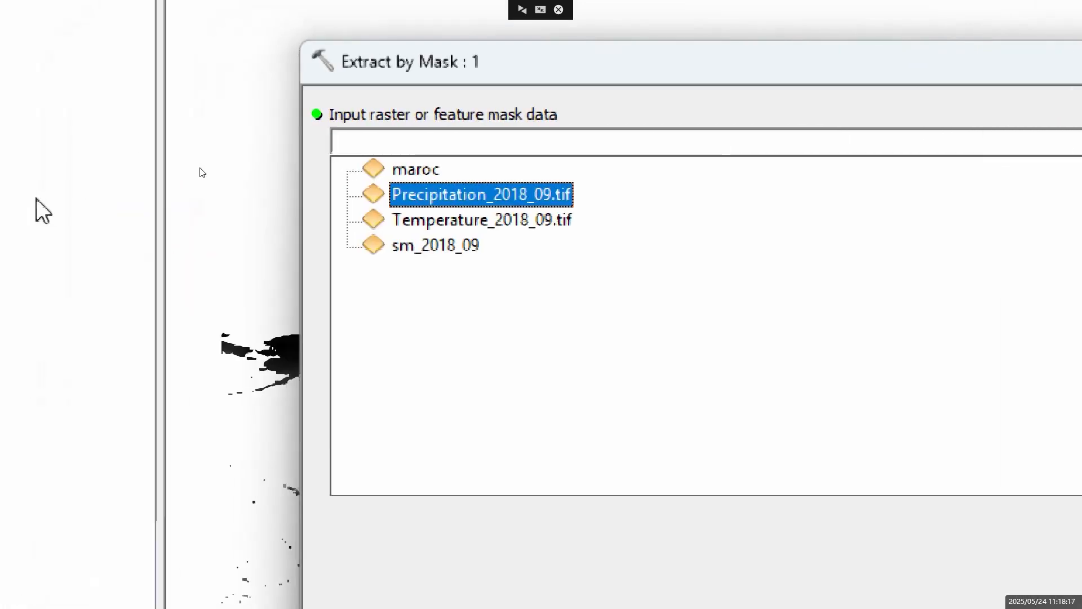
pyautogui.click(443, 169)
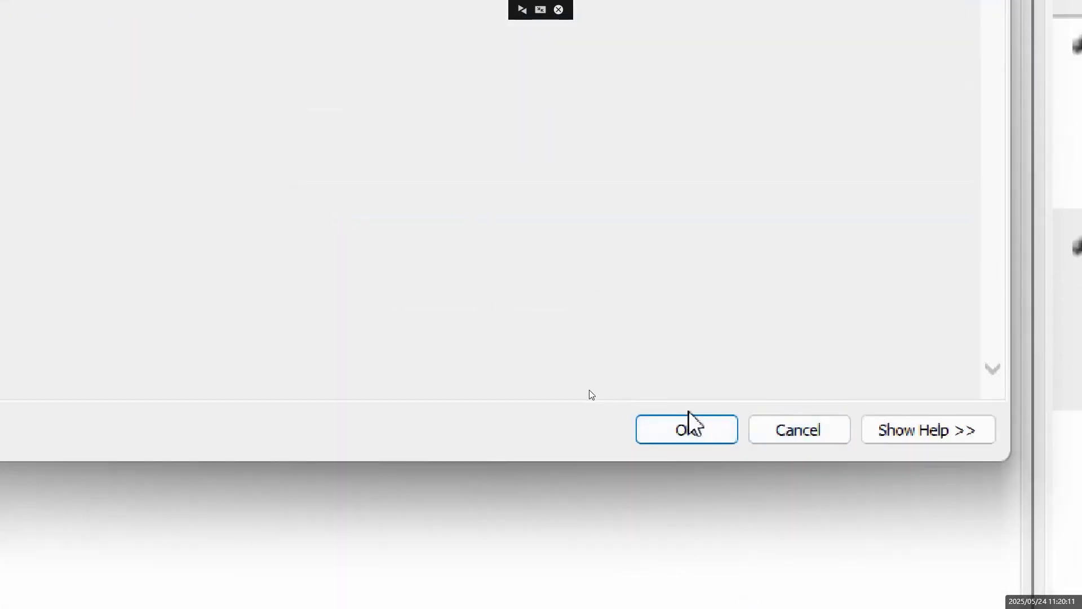
pyautogui.click(688, 414)
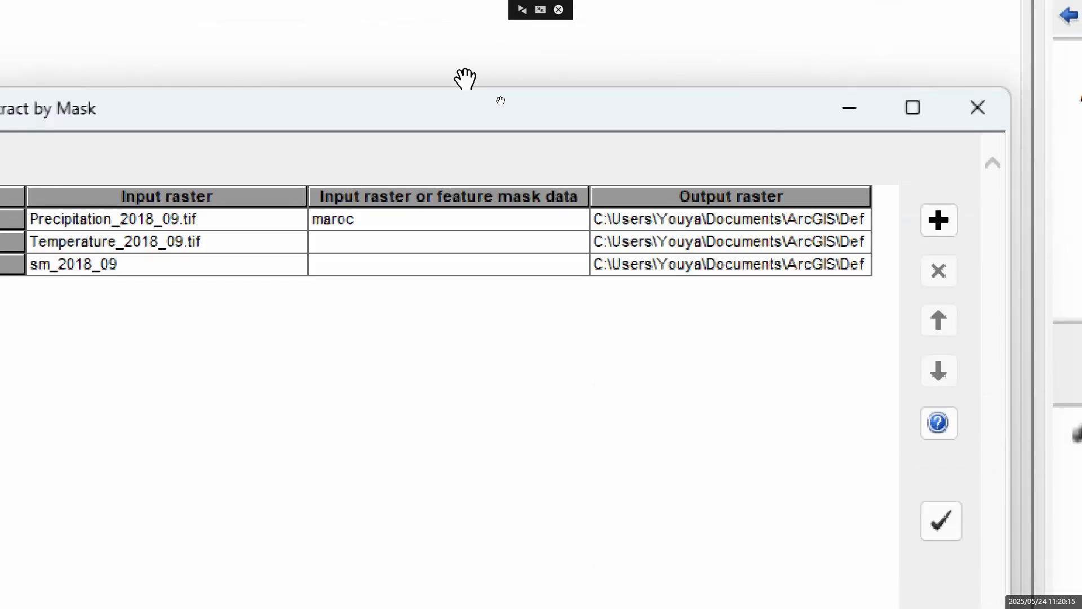
pyautogui.rightClick(421, 224)
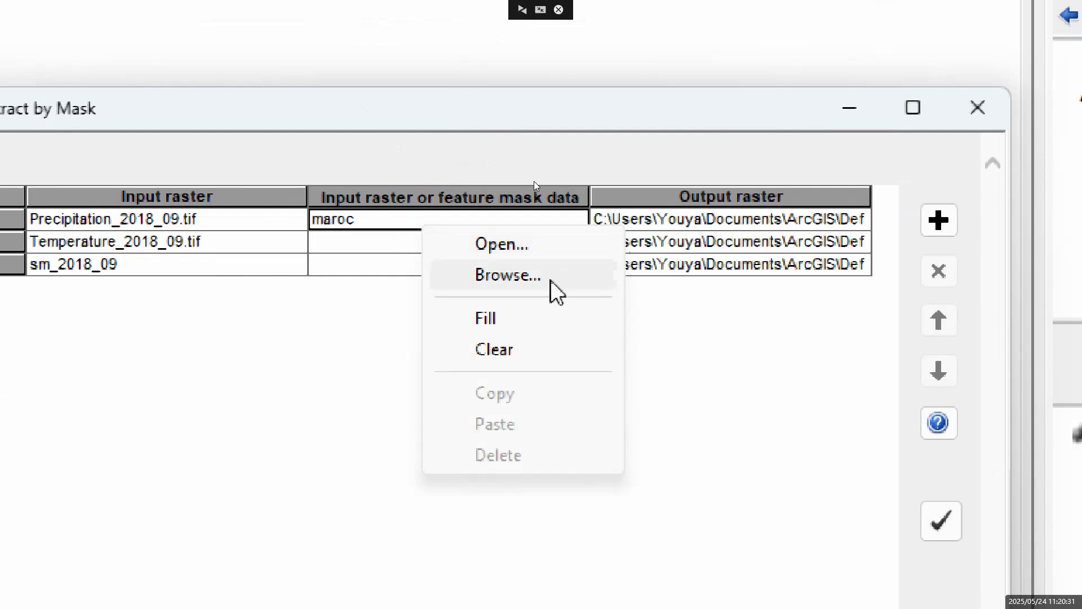
pyautogui.click(534, 332)
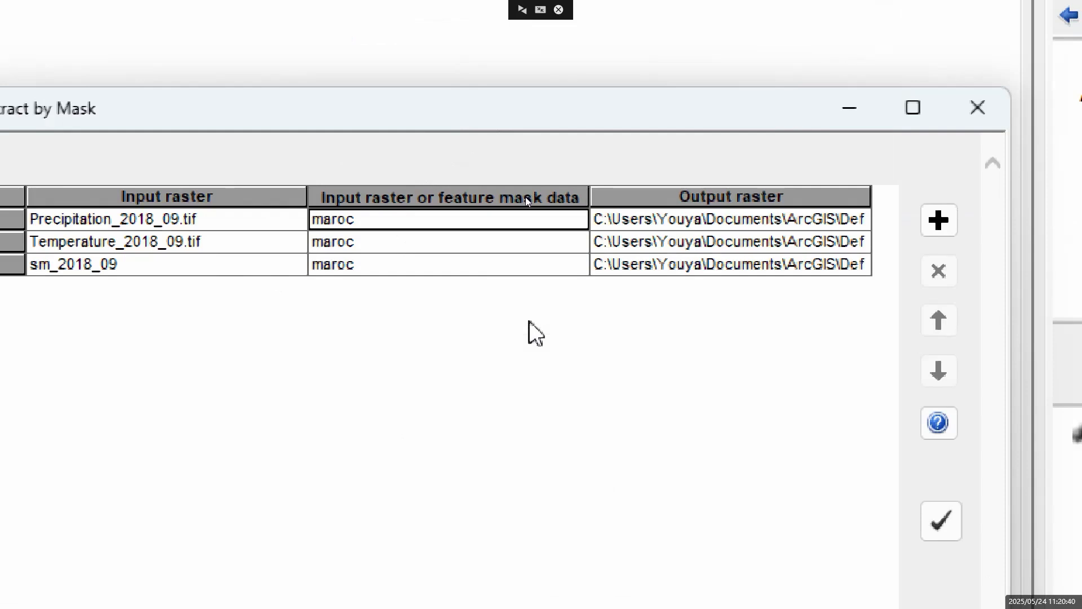
# Step: Maximize the Extract by Mask batch window and widen the Output raster column to fit the full paths
pyautogui.click(924, 117)
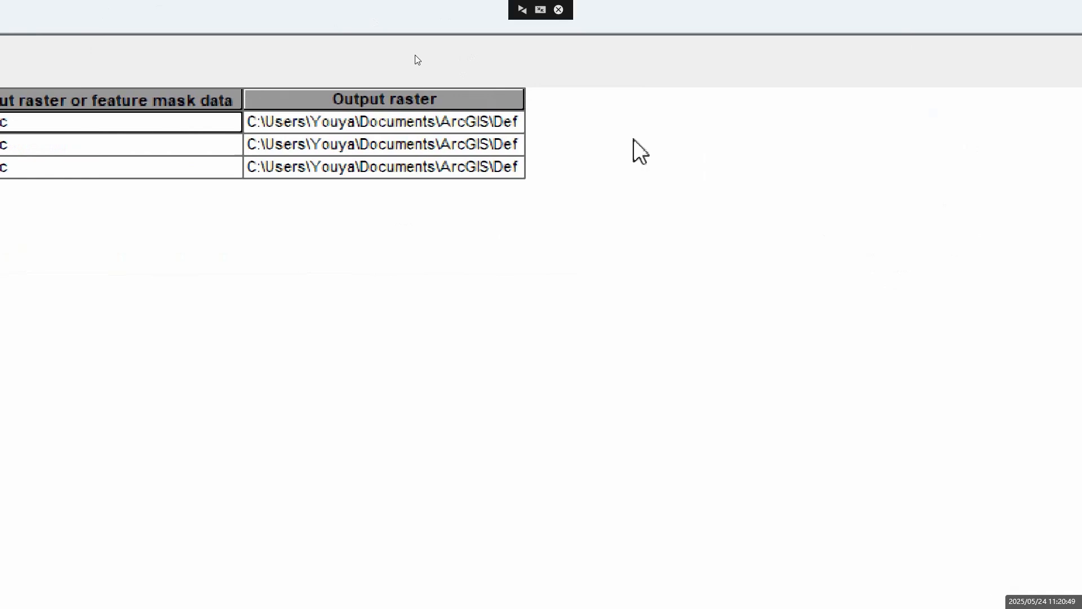
pyautogui.moveTo(520, 98); pyautogui.dragTo(993, 113)
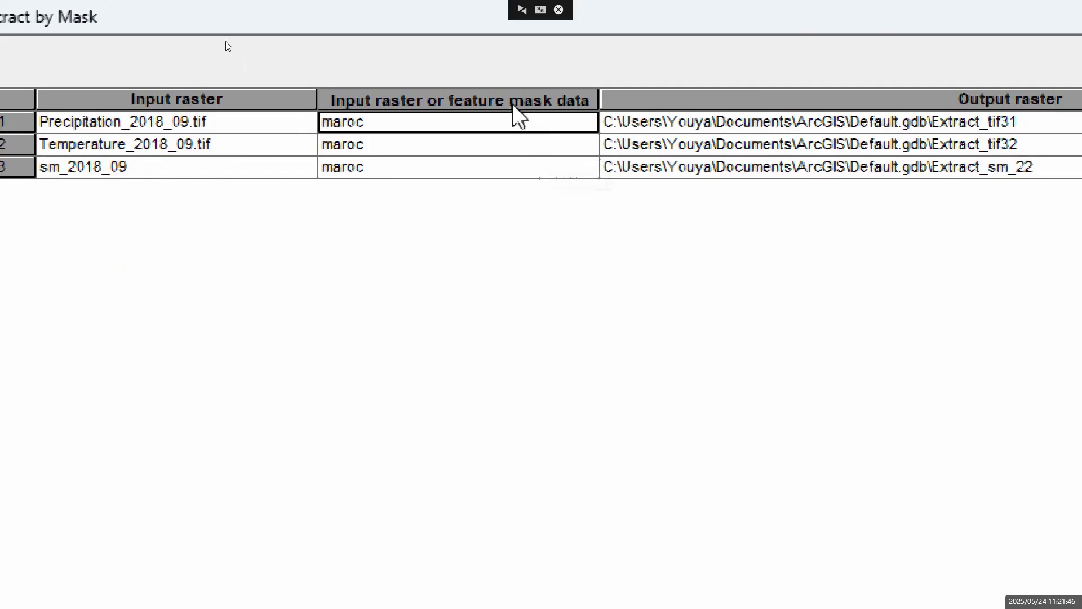
# Step: Fill the mask column from the first row again and clear the mask of the precipitation raster
pyautogui.rightClick(523, 123)
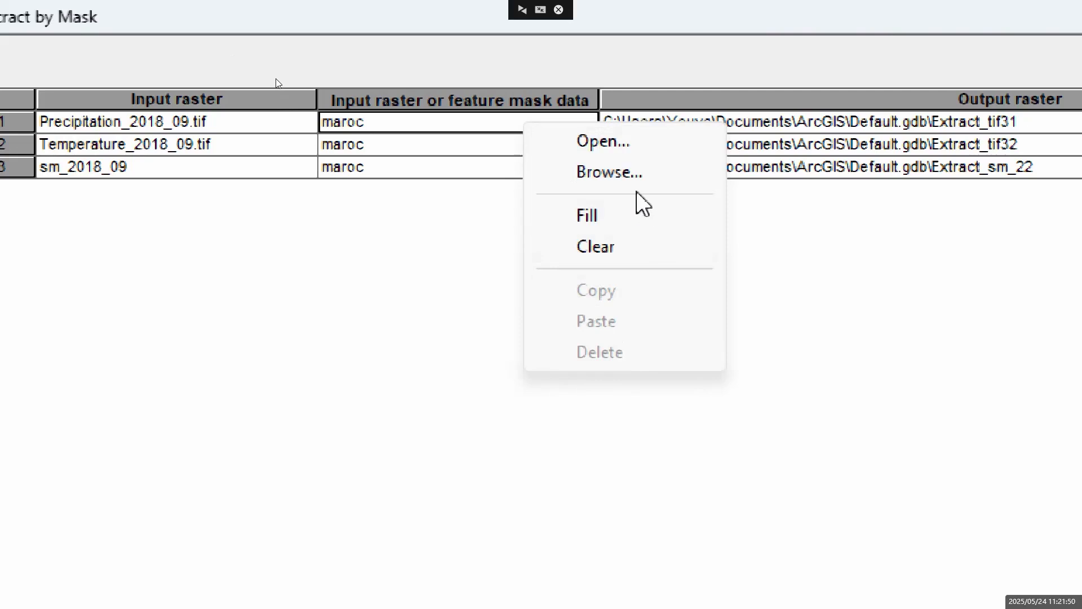
pyautogui.click(643, 214)
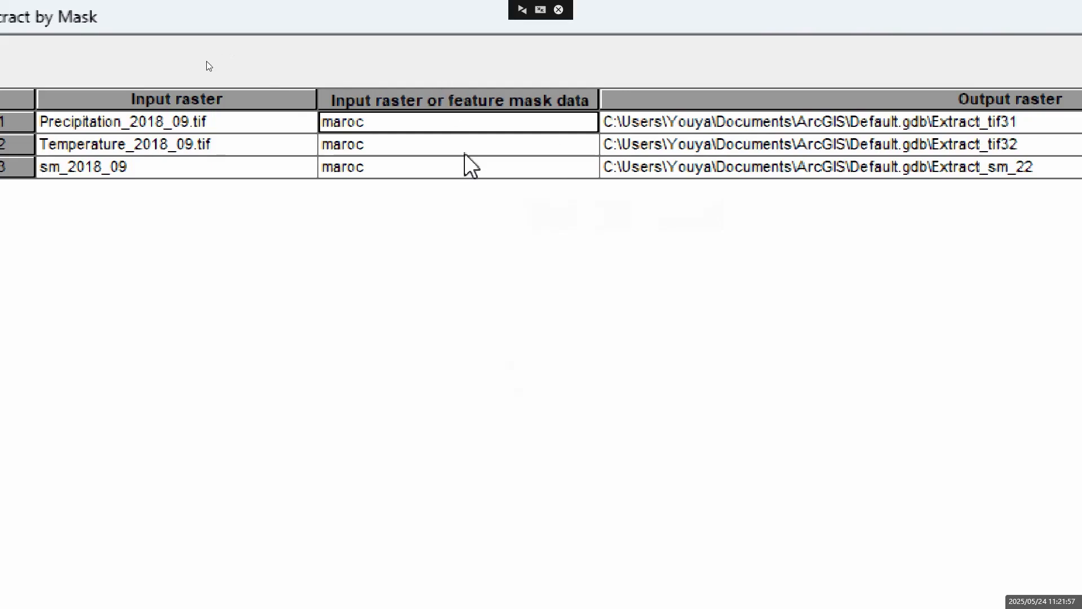
pyautogui.rightClick(454, 124)
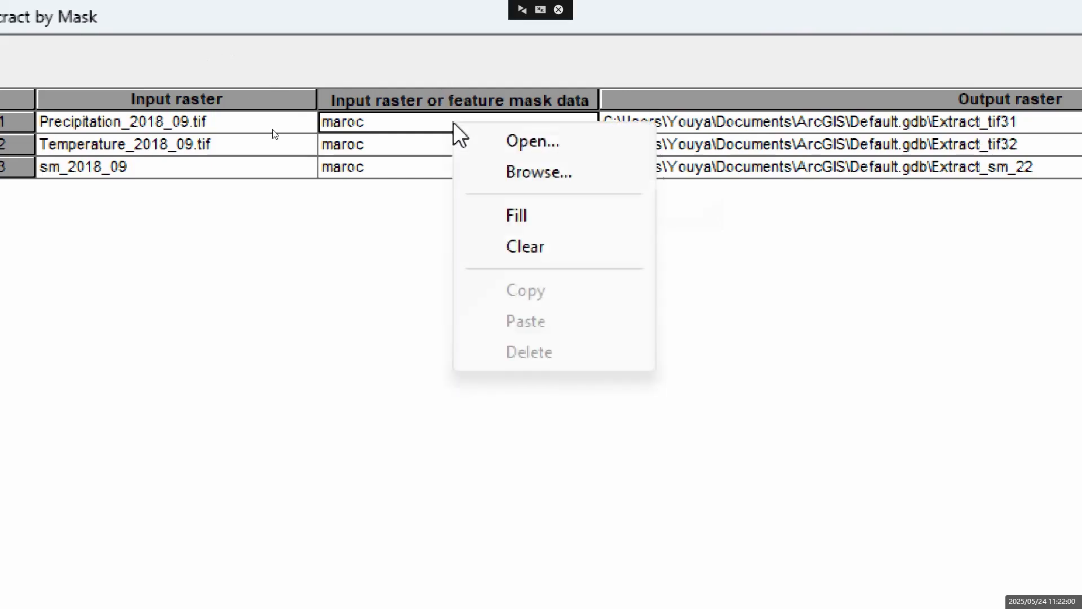
pyautogui.click(586, 250)
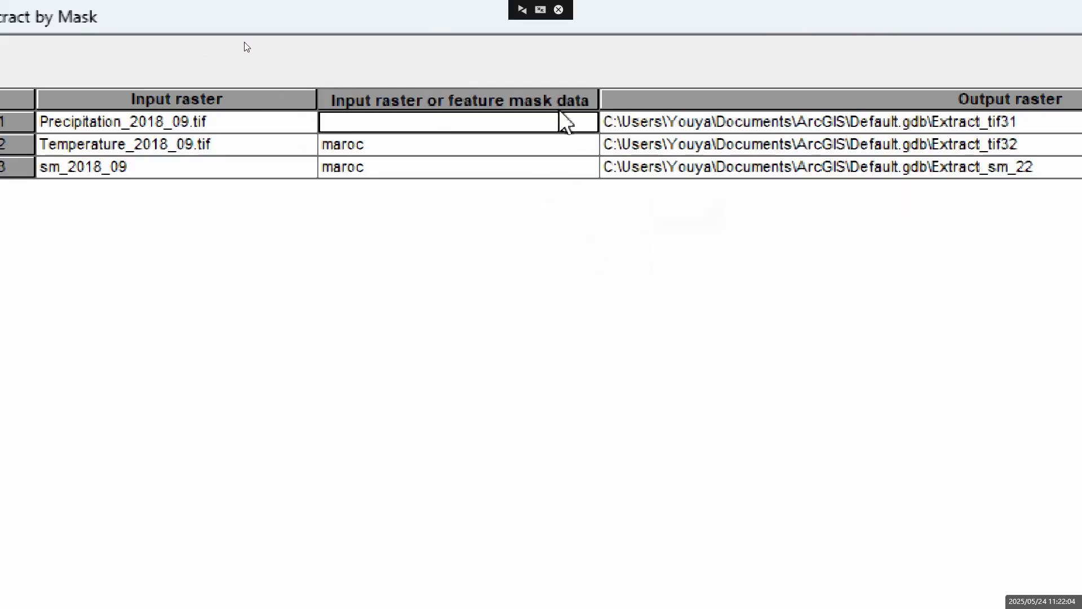
# Step: Choose maroc as the mask data for the Precipitation_2018_09.tif row
pyautogui.click(558, 123)
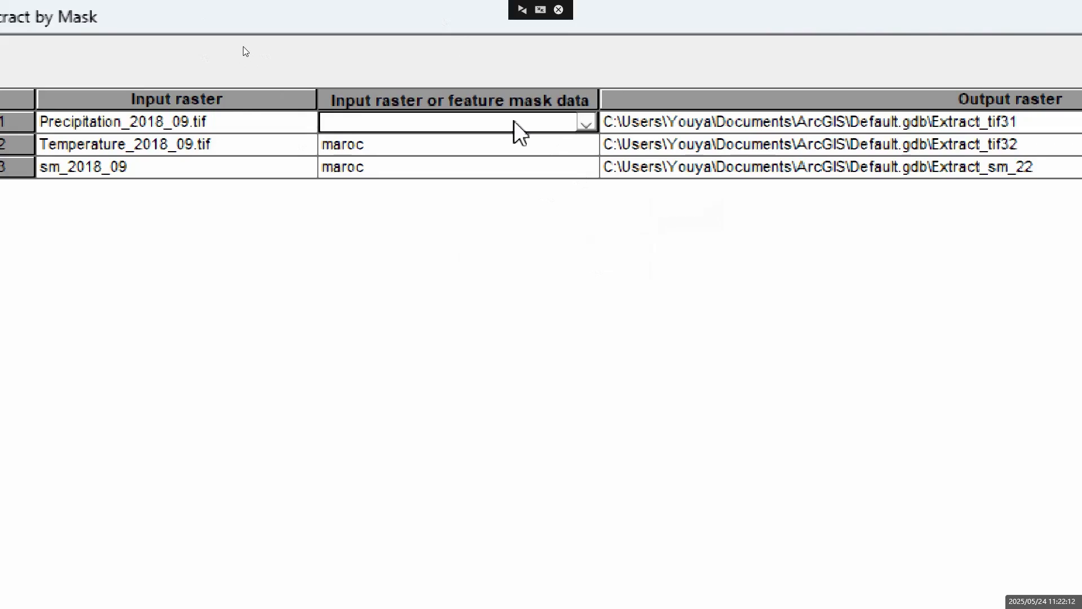
pyautogui.click(587, 122)
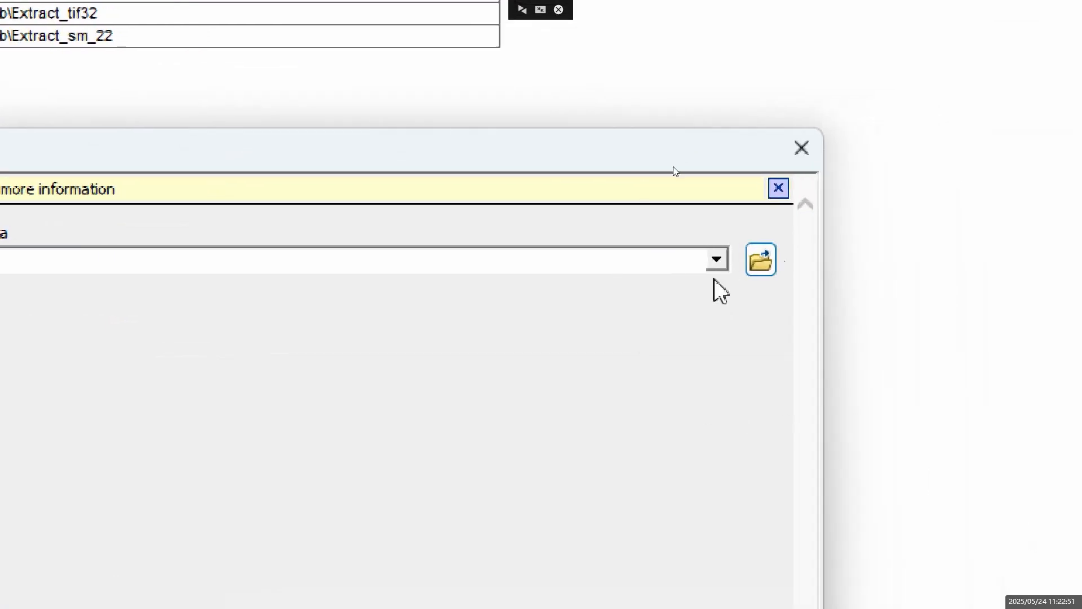
pyautogui.click(718, 265)
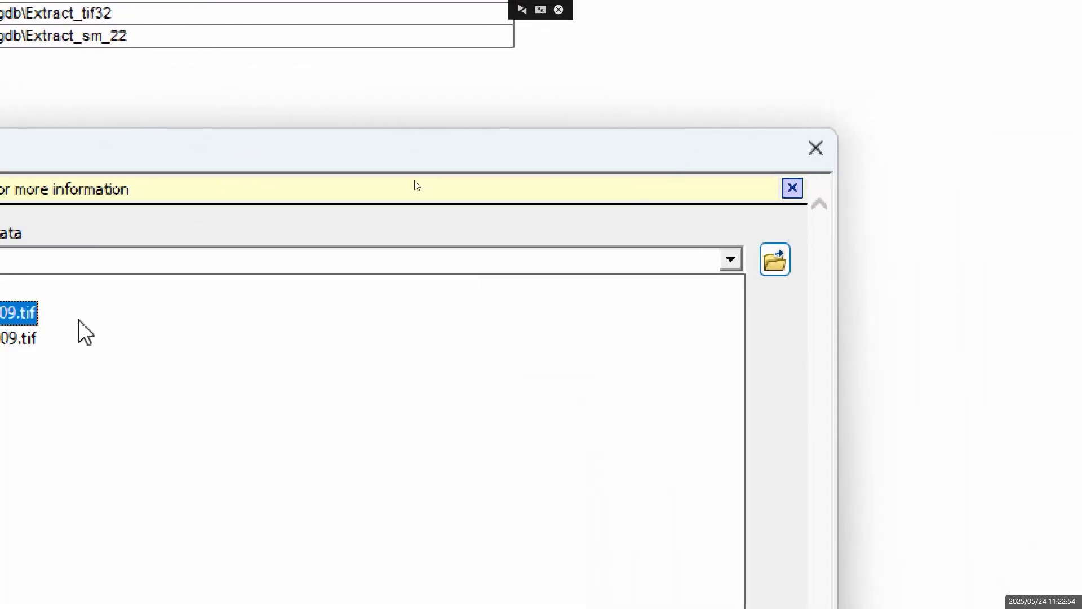
pyautogui.click(18, 338)
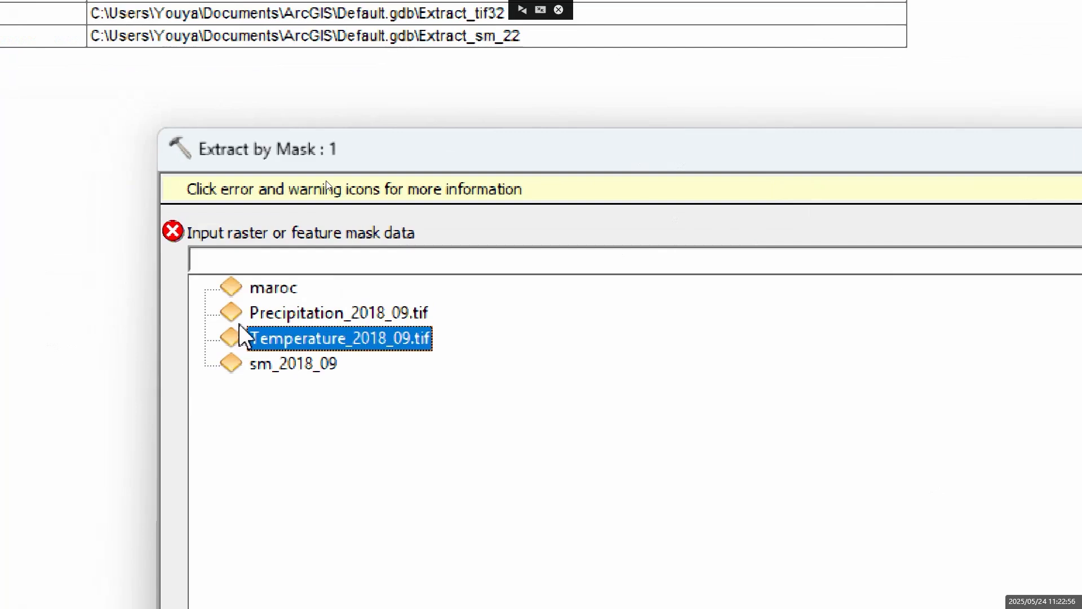
pyautogui.click(265, 288)
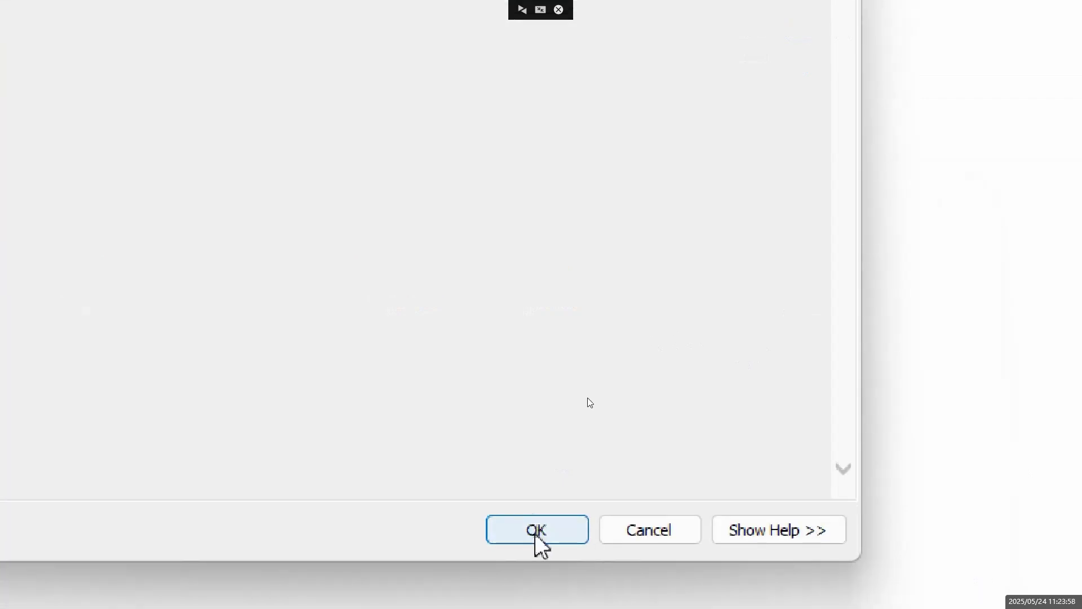
pyautogui.click(537, 533)
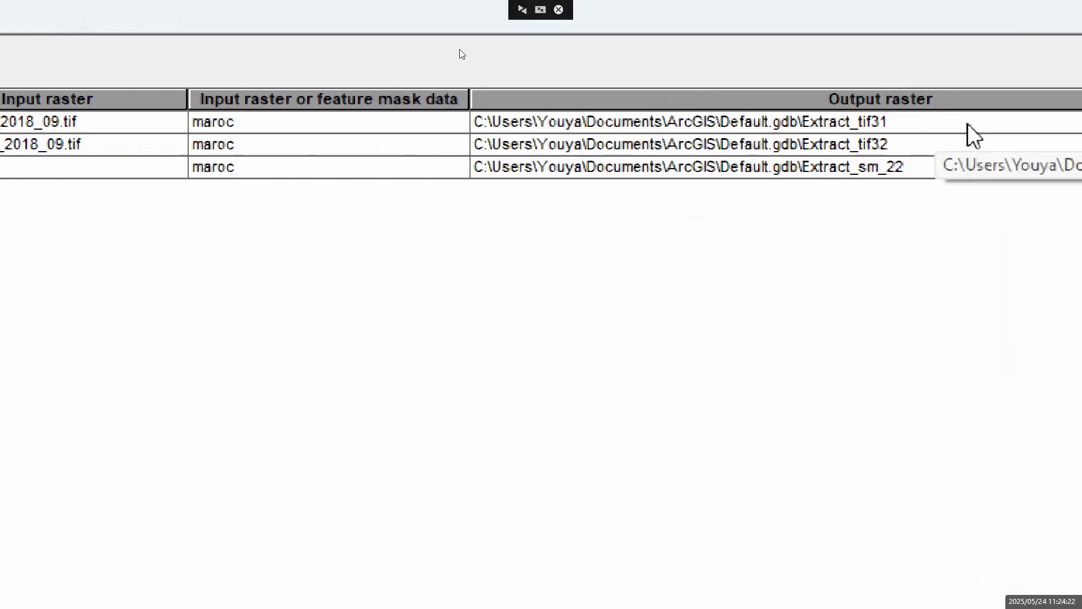
pyautogui.rightClick(974, 136)
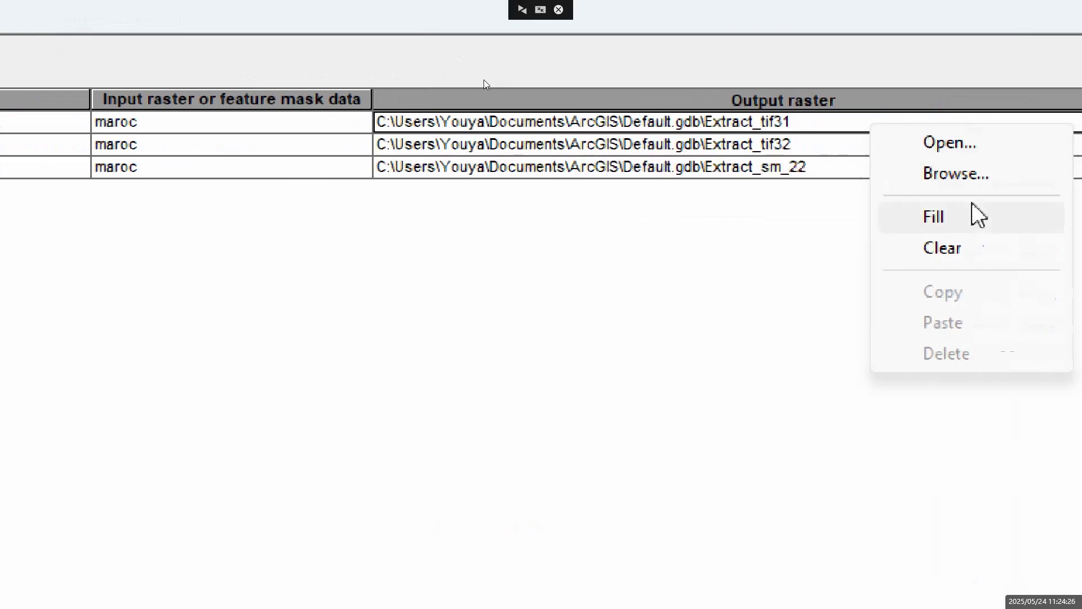
pyautogui.click(931, 169)
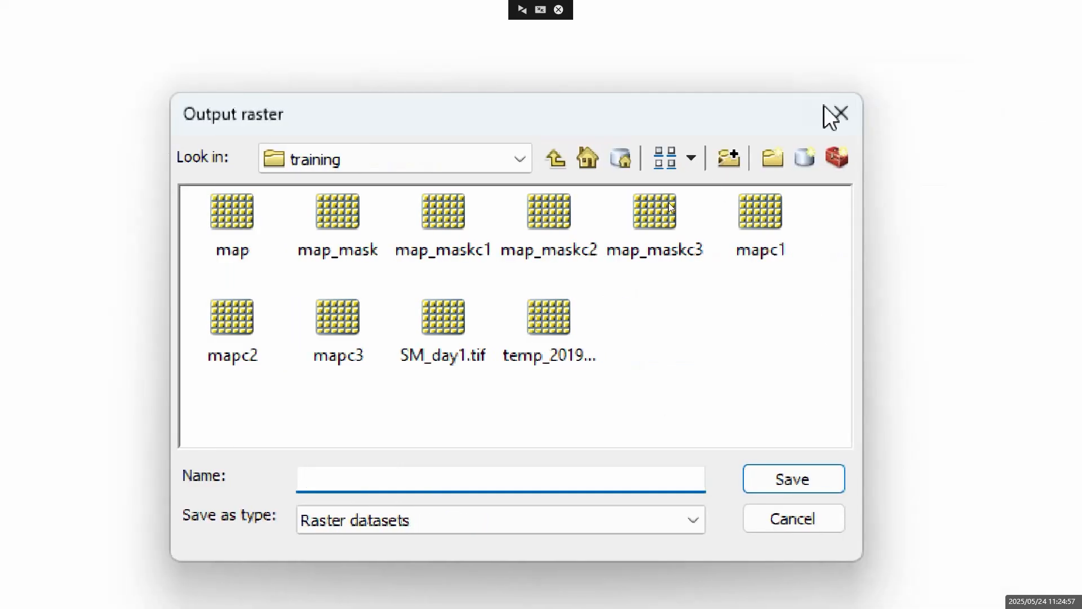
pyautogui.click(859, 112)
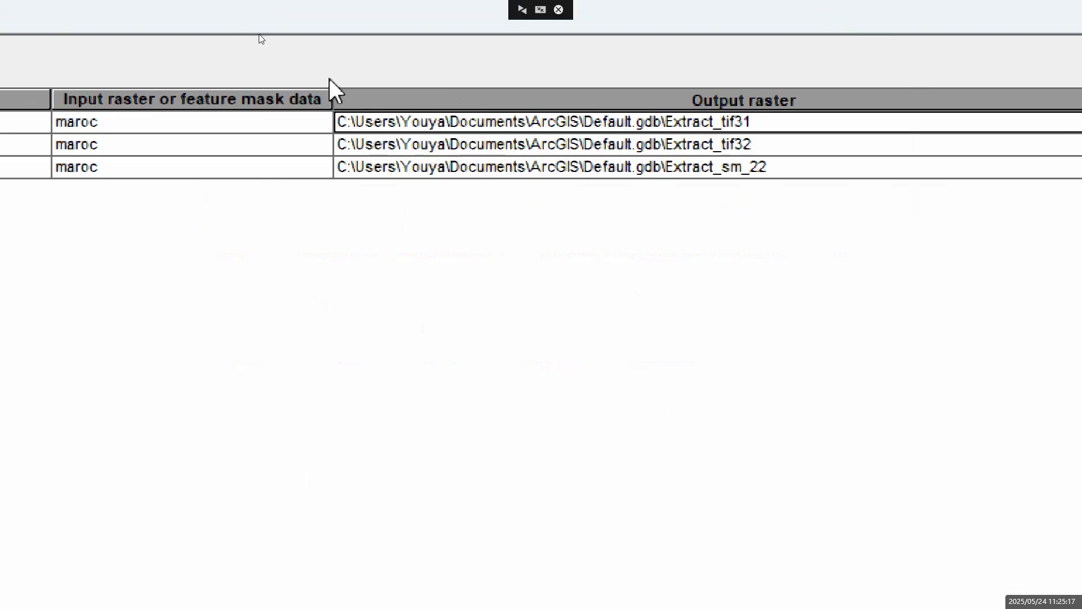
# Step: Set the precipitation row's output raster to precipitation_2018_09 in the training folder
pyautogui.rightClick(445, 126)
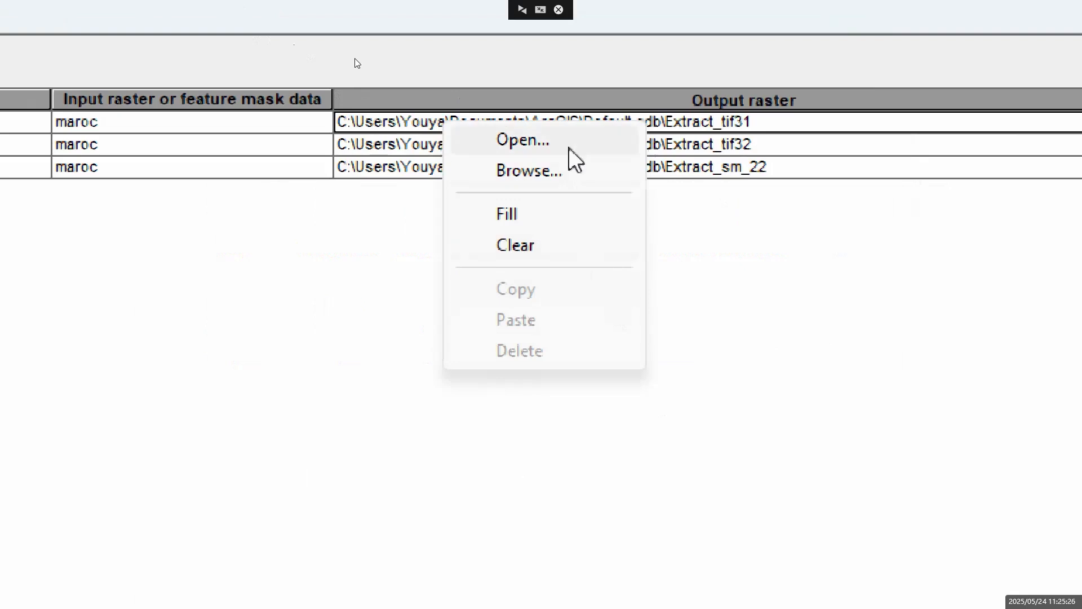
pyautogui.click(579, 179)
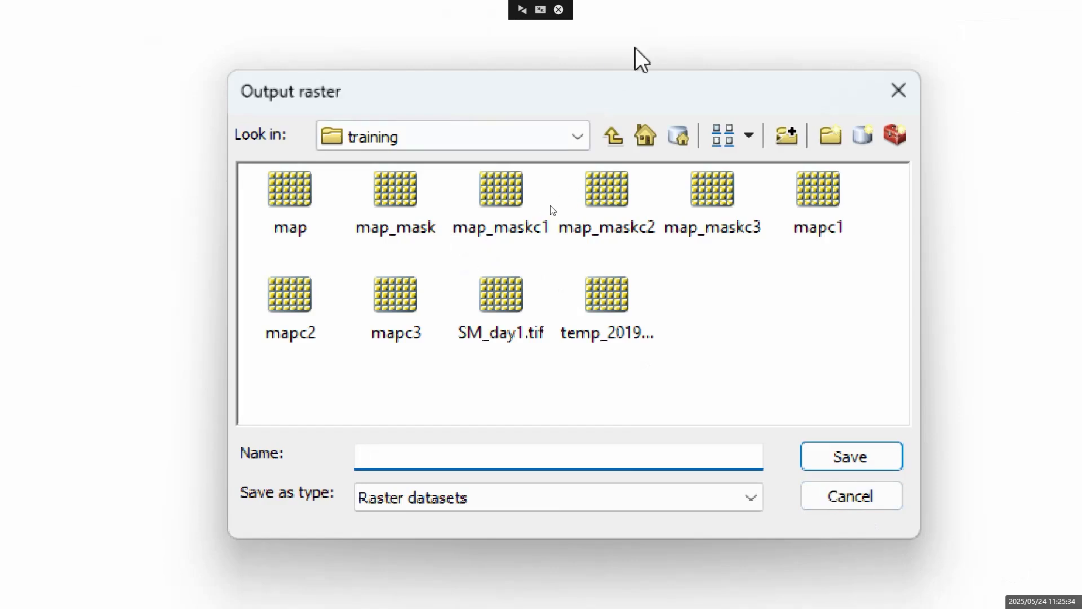
pyautogui.click(577, 135)
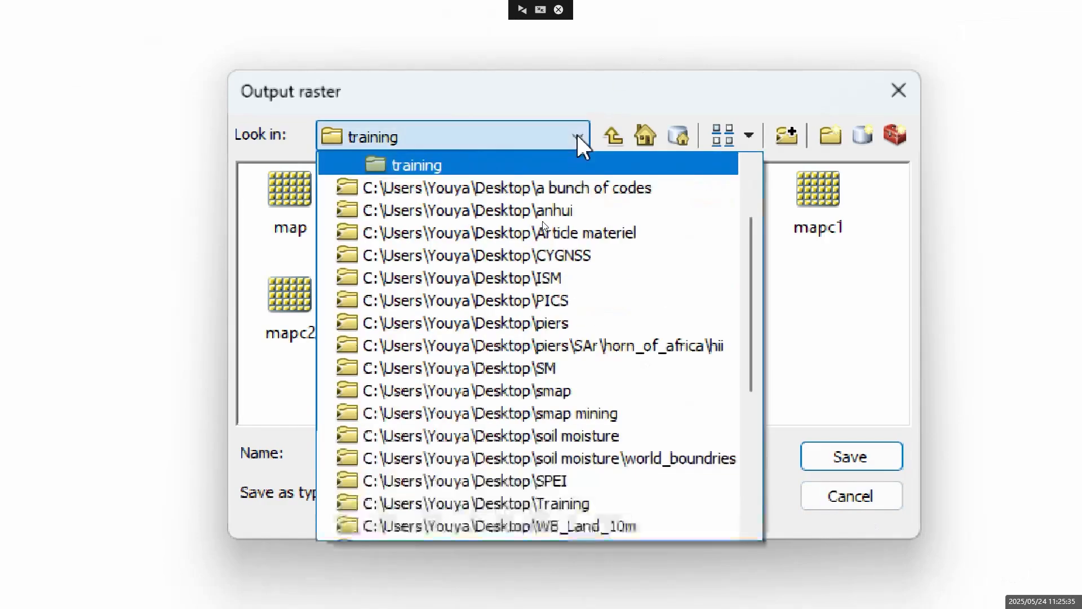
pyautogui.click(578, 136)
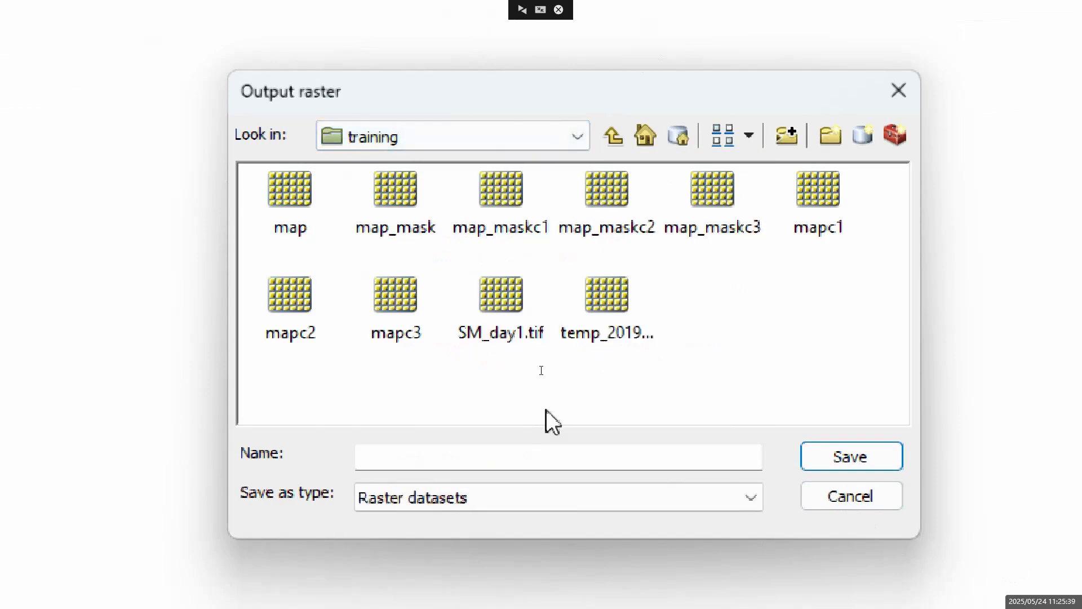
pyautogui.click(538, 451)
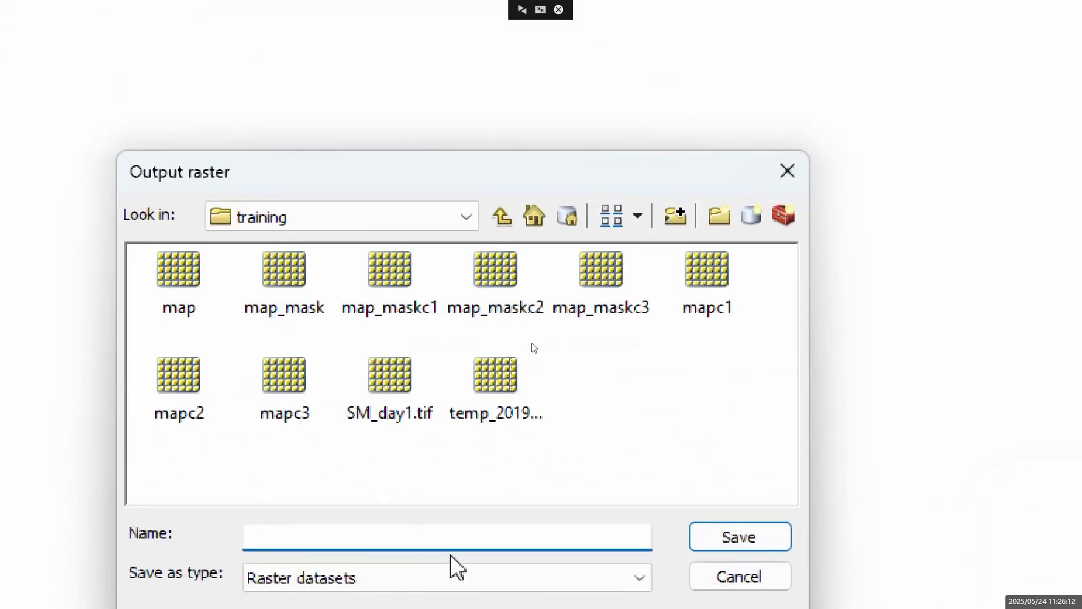
pyautogui.click(447, 536)
pyautogui.write('per')
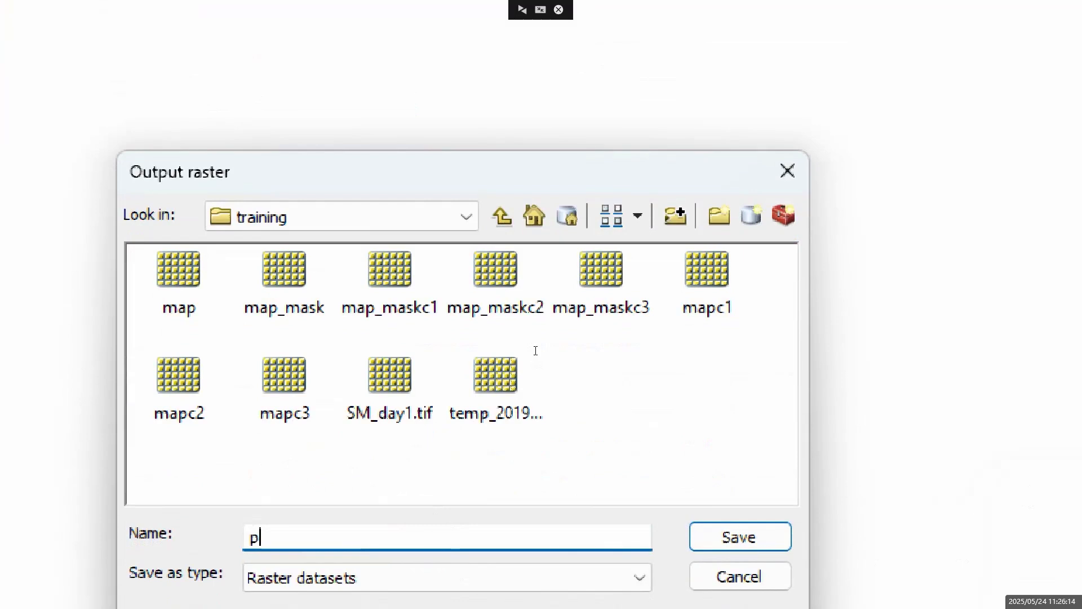
pyautogui.press('BackSpace')
pyautogui.press('BackSpace')
pyautogui.press('BackSpace')
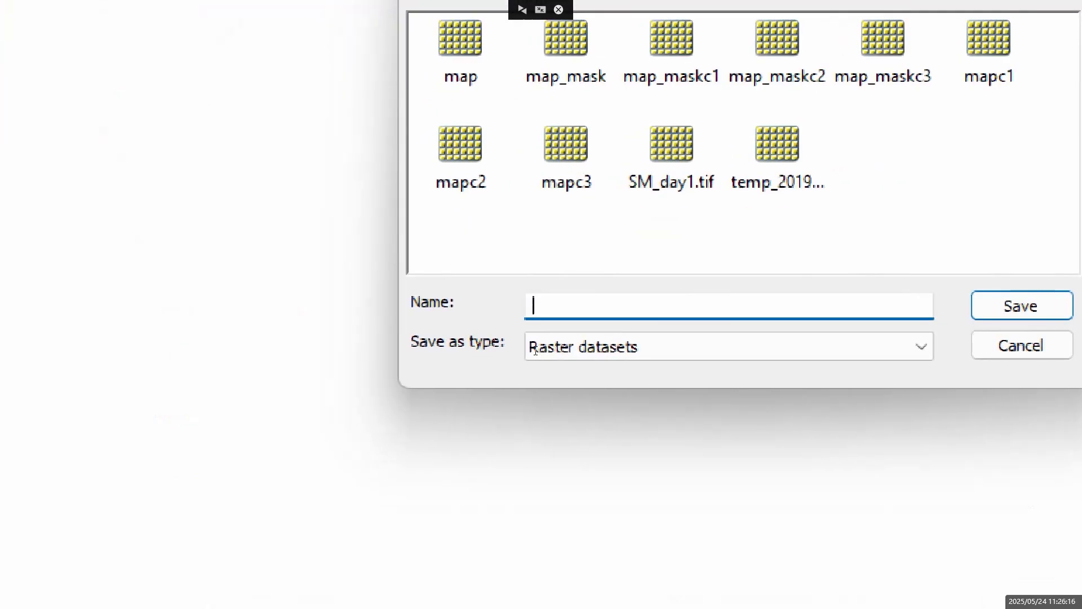
pyautogui.write('preci')
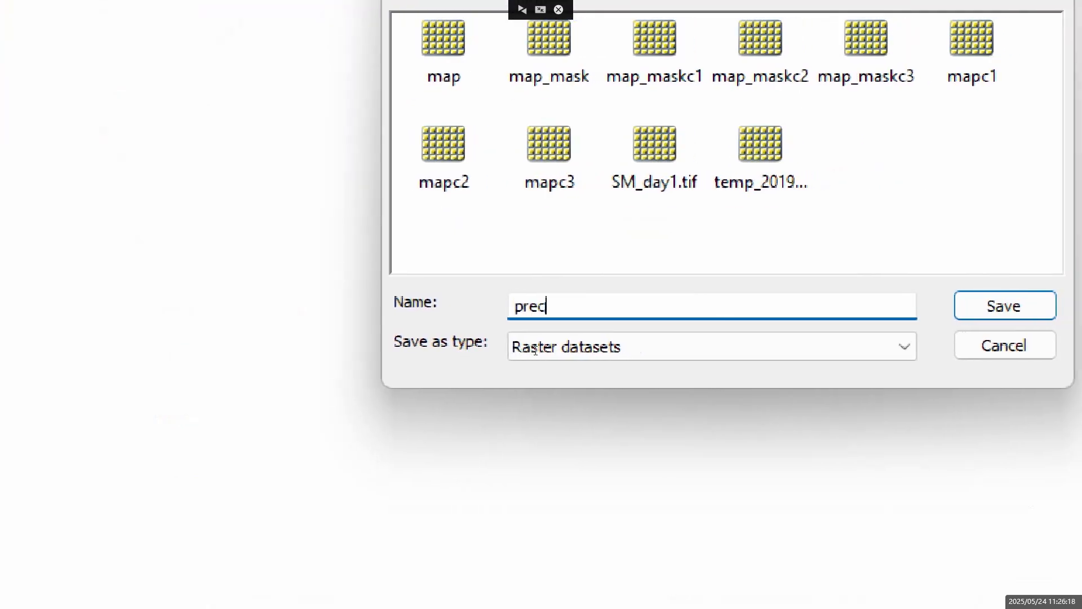
pyautogui.write('pitation')
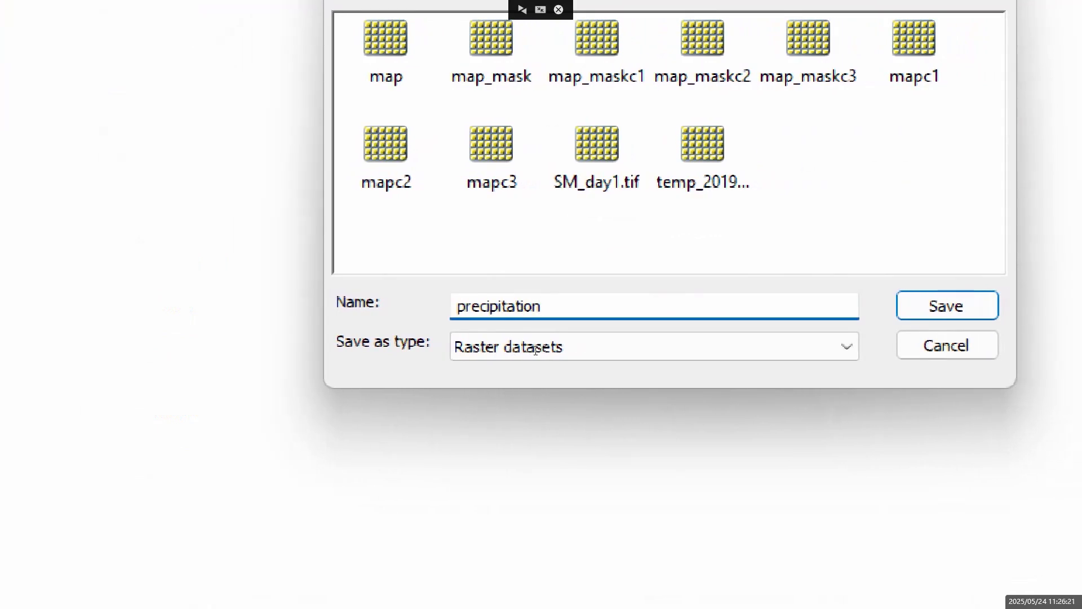
pyautogui.write('_')
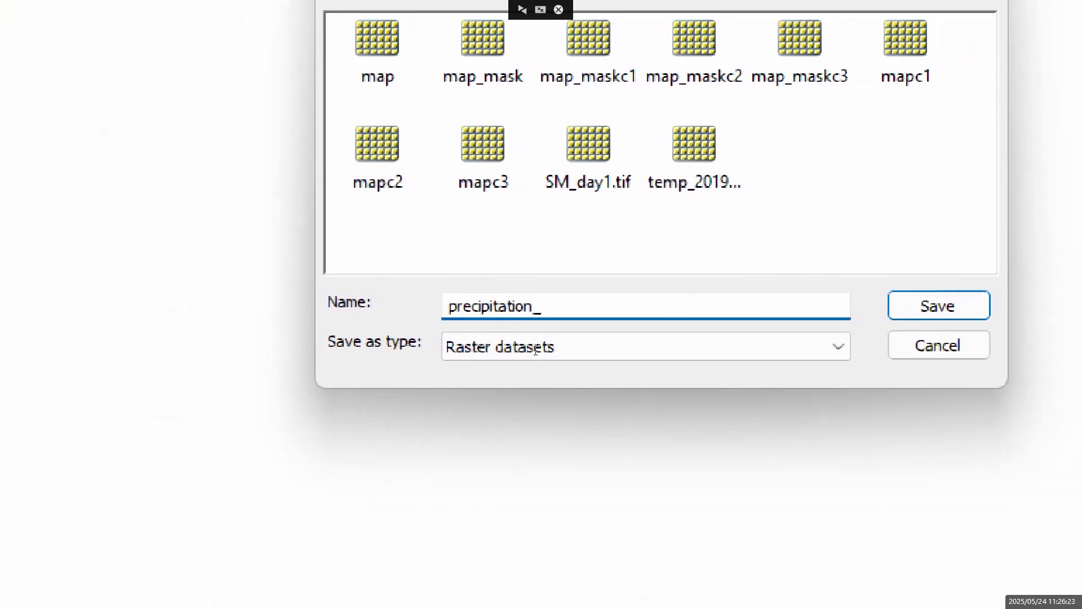
pyautogui.write('208-1')
pyautogui.press('BackSpace')
pyautogui.press('BackSpace')
pyautogui.press('BackSpace')
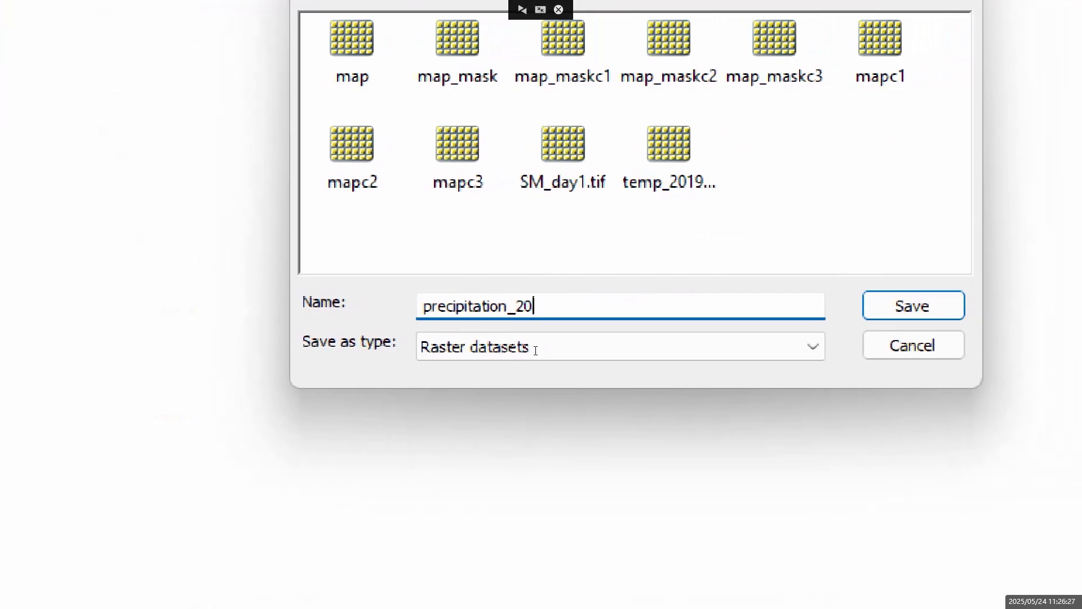
pyautogui.write('18-')
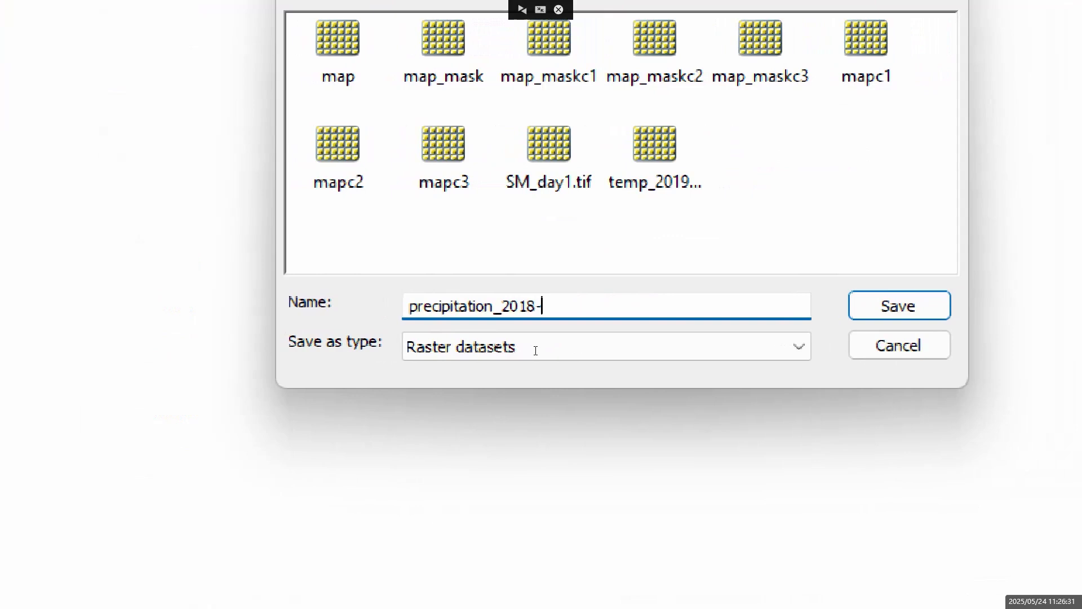
pyautogui.press('BackSpace')
pyautogui.write('_09')
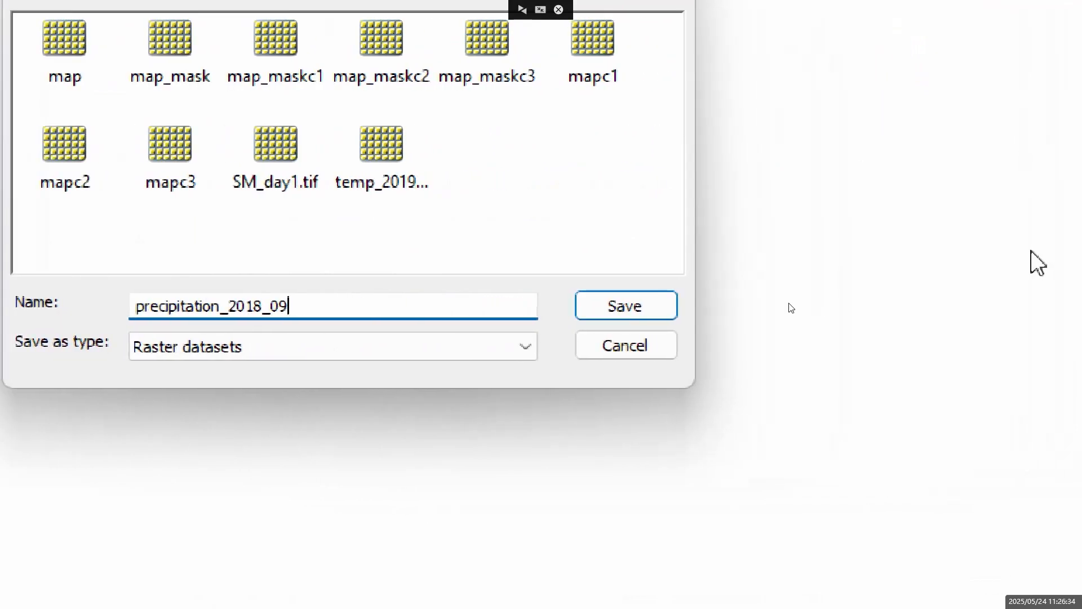
pyautogui.click(589, 304)
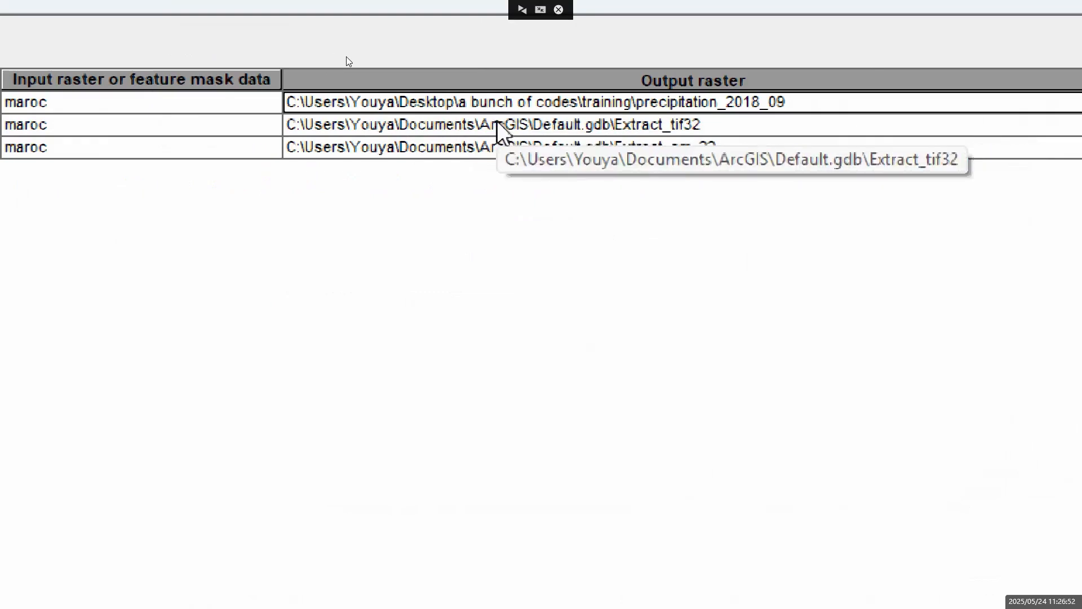
# Step: Fill the first row's output path down the column and rename the temperature row's output as temperature_2018_09
pyautogui.rightClick(540, 107)
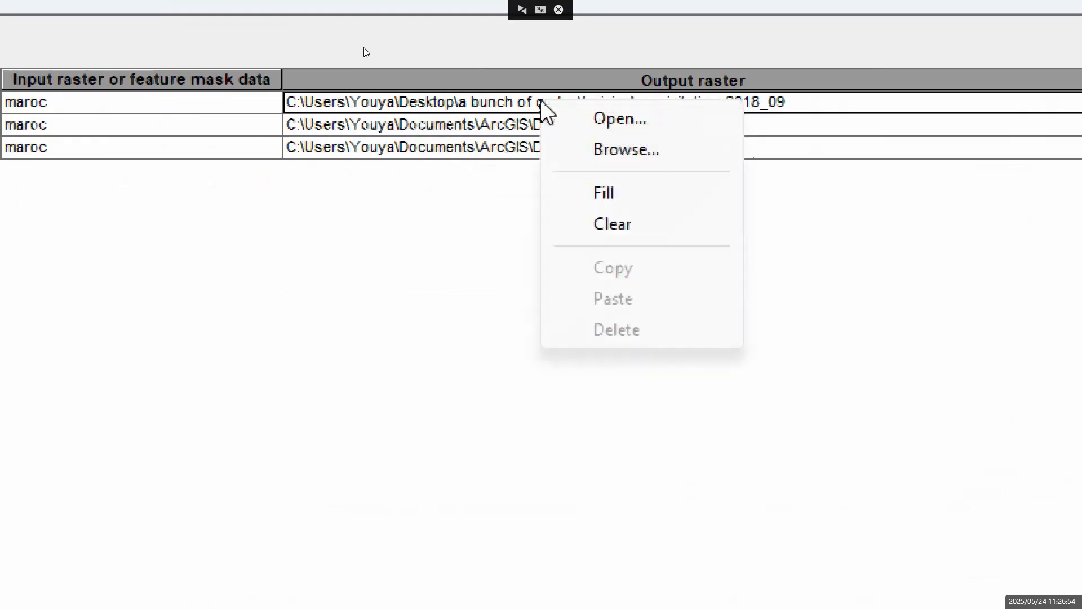
pyautogui.click(636, 189)
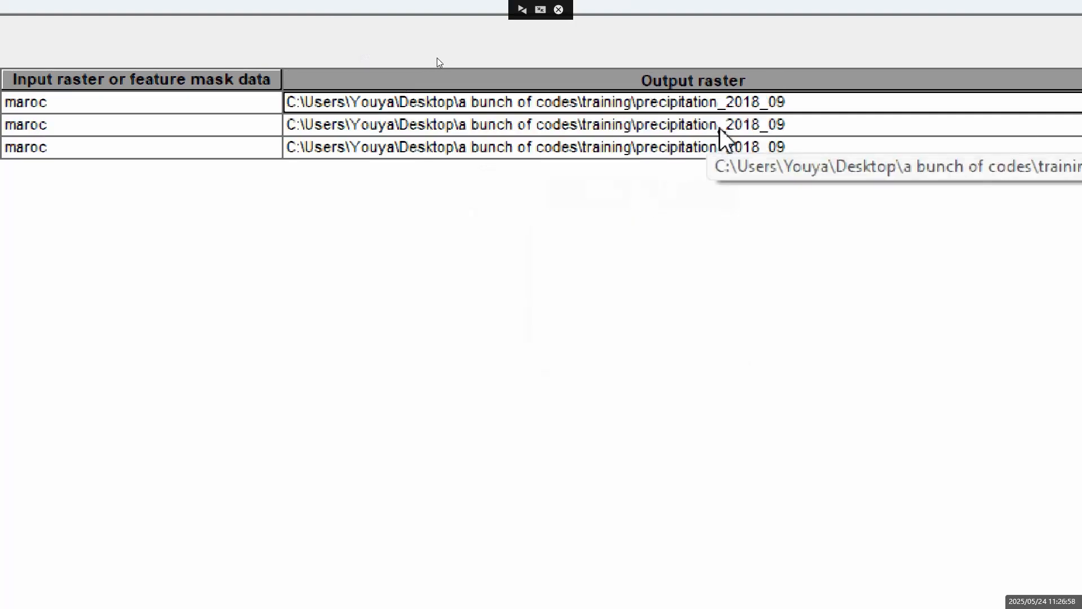
pyautogui.click(718, 125)
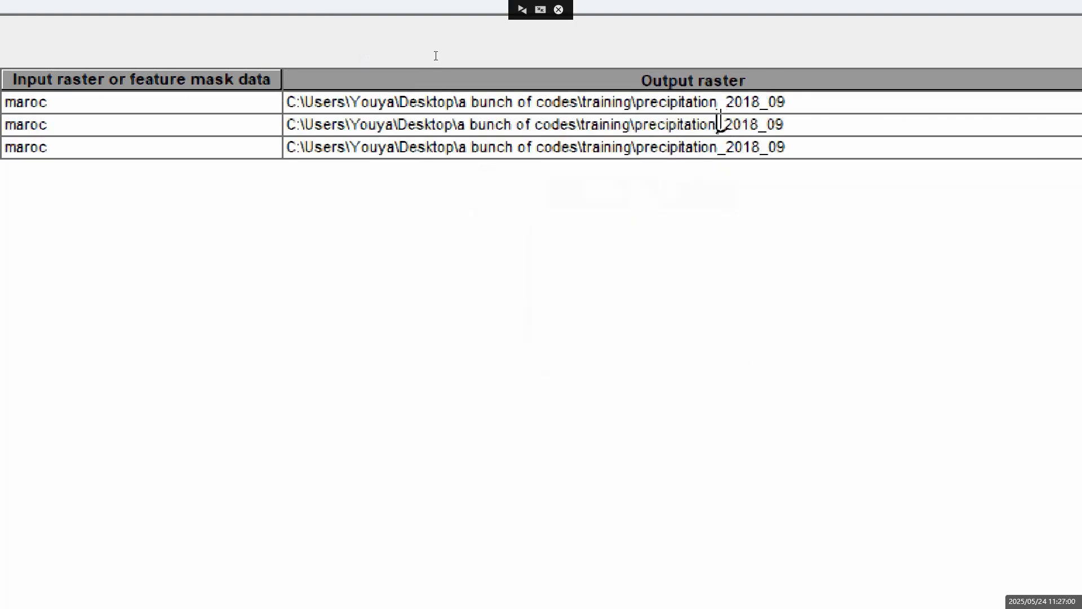
pyautogui.press('BackSpace')
pyautogui.press('BackSpace')
pyautogui.press('BackSpace')
pyautogui.press('BackSpace')
pyautogui.press('BackSpace')
pyautogui.press('BackSpace')
pyautogui.press('BackSpace')
pyautogui.press('BackSpace')
pyautogui.press('BackSpace')
pyautogui.press('BackSpace')
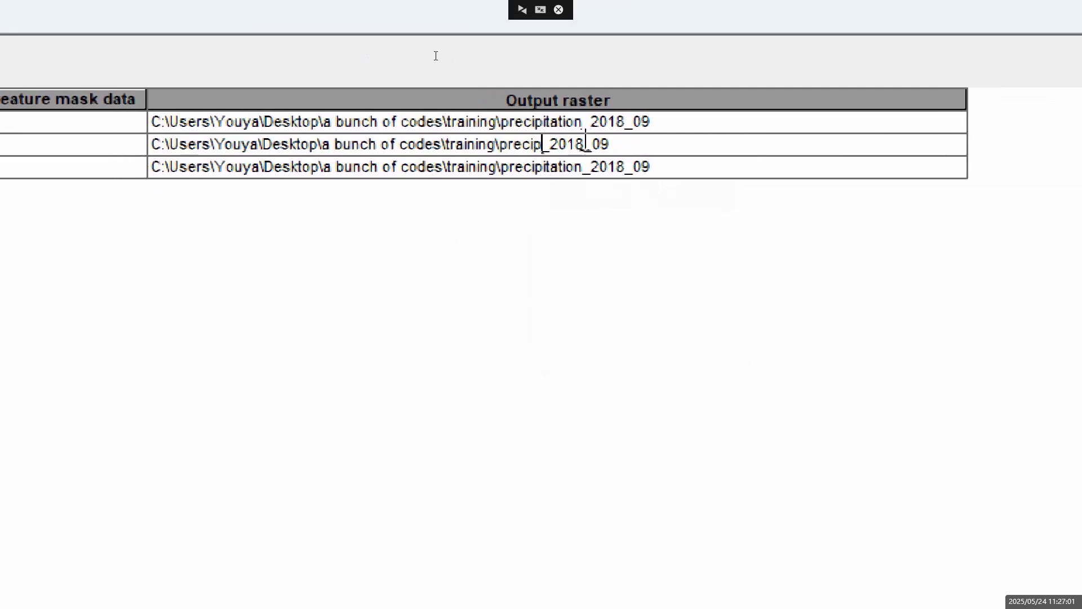
pyautogui.press('BackSpace')
pyautogui.press('BackSpace')
pyautogui.press('BackSpace')
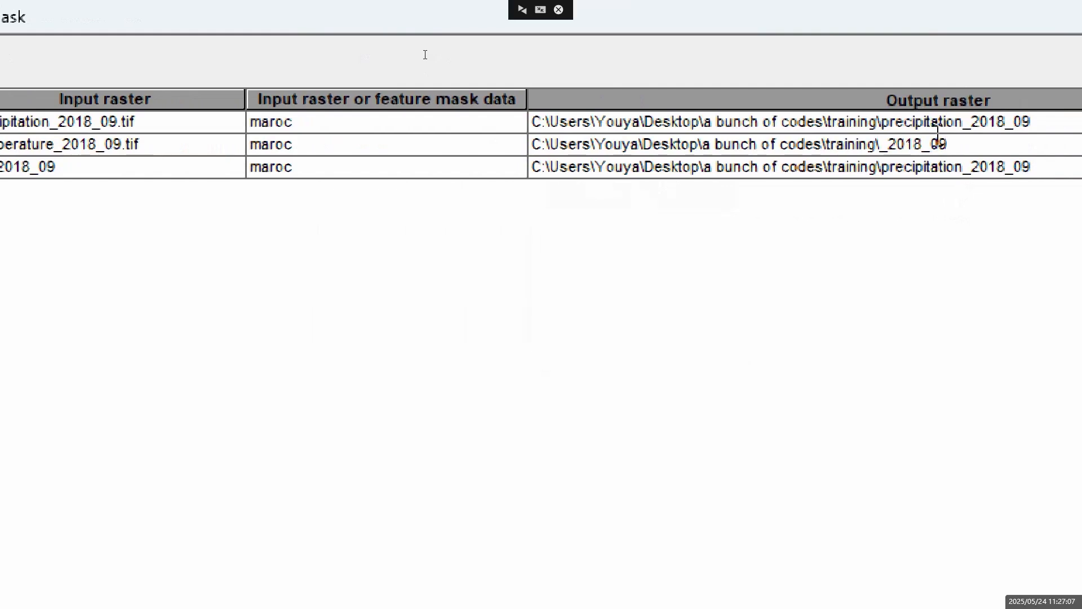
pyautogui.write('temperatu')
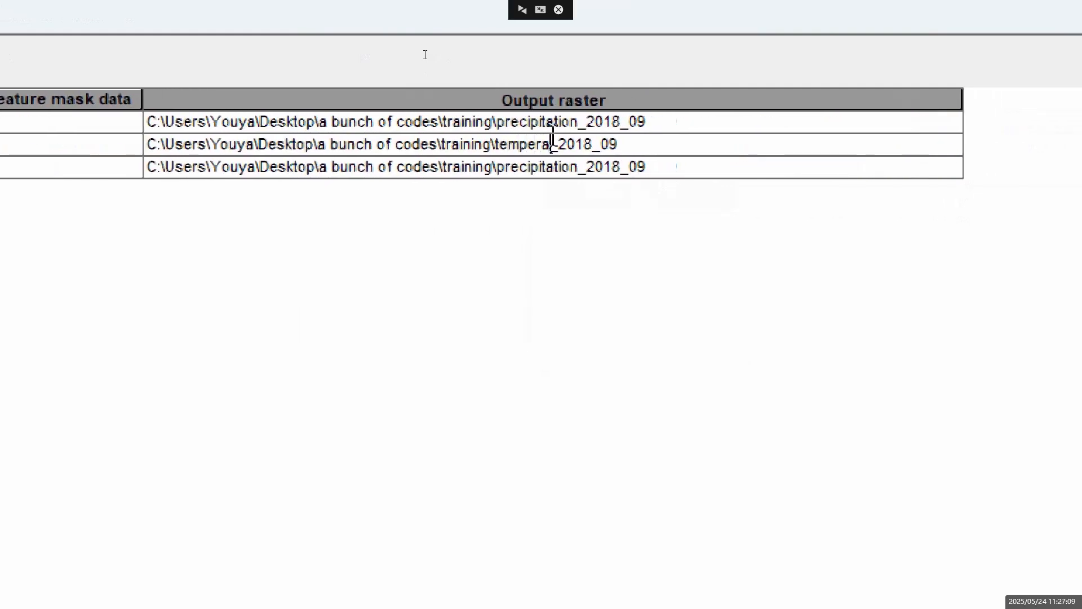
pyautogui.write('re')
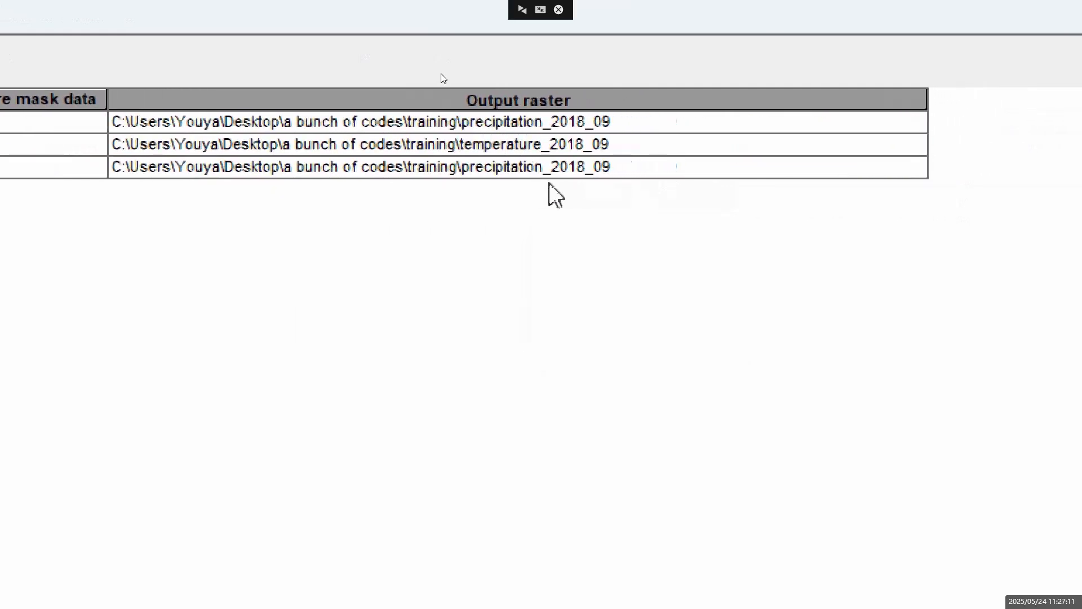
# Step: Rename the soil moisture row's output raster as sm_2018_09 in the training folder path
pyautogui.click(544, 168)
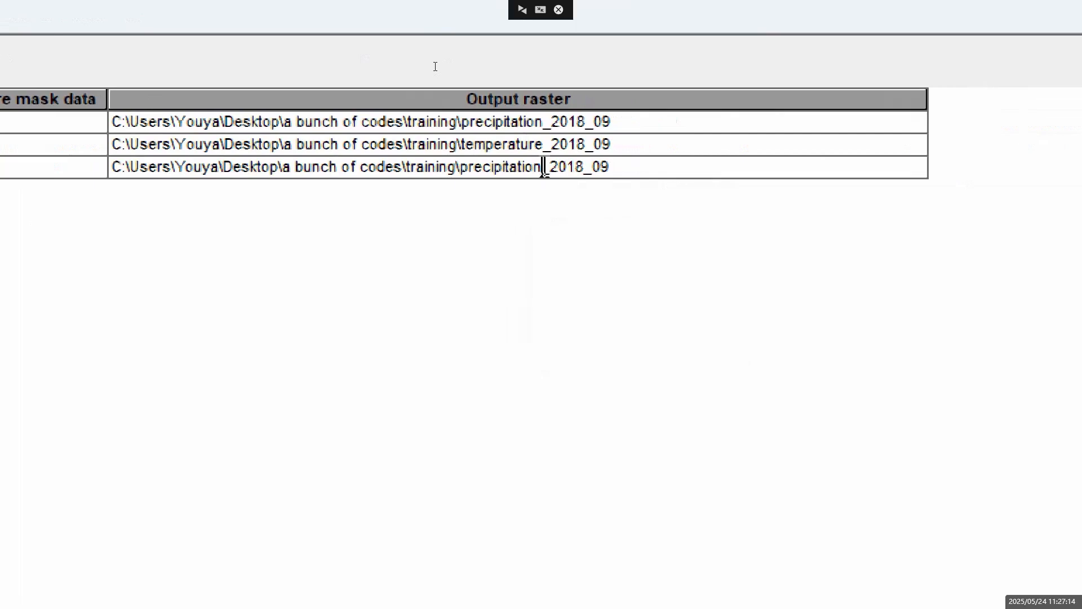
pyautogui.press('BackSpace')
pyautogui.press('BackSpace')
pyautogui.press('BackSpace')
pyautogui.press('BackSpace')
pyautogui.press('BackSpace')
pyautogui.press('BackSpace')
pyautogui.press('BackSpace')
pyautogui.press('BackSpace')
pyautogui.press('BackSpace')
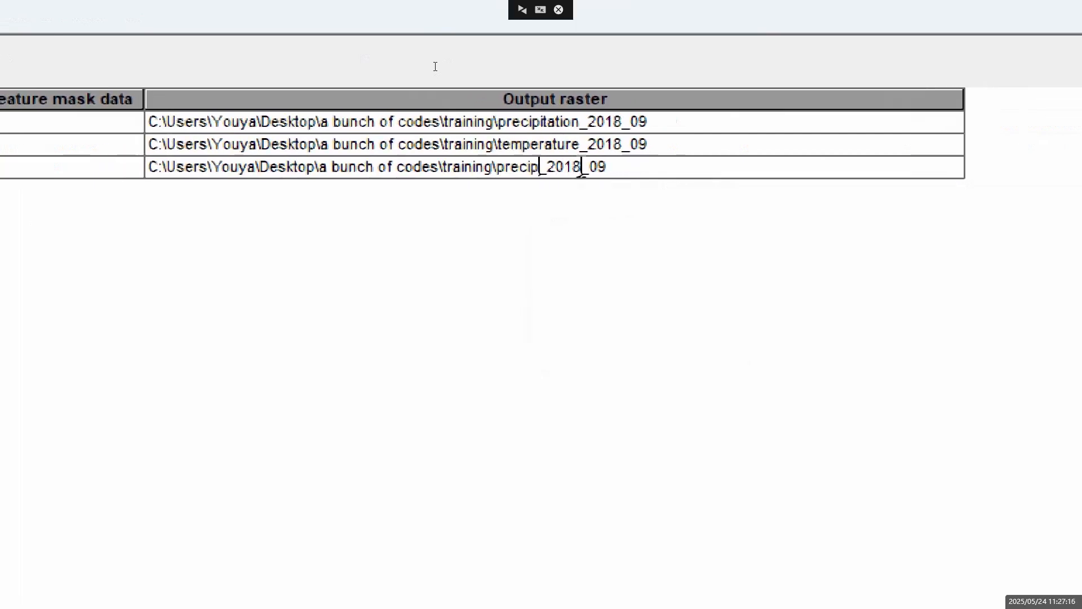
pyautogui.press('BackSpace')
pyautogui.press('BackSpace')
pyautogui.press('BackSpace')
pyautogui.press('BackSpace')
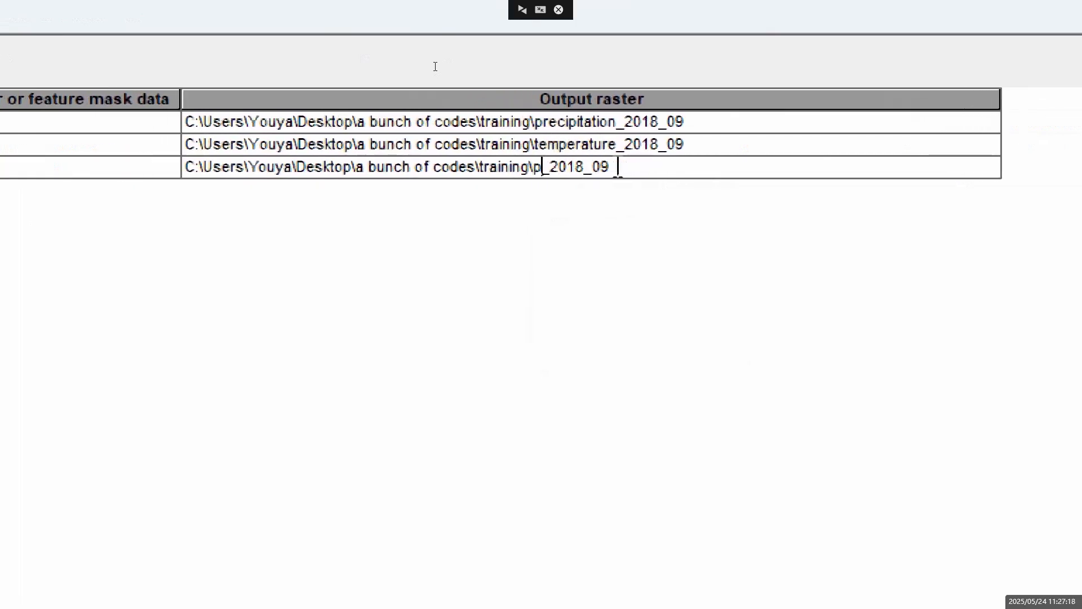
pyautogui.write('sm')
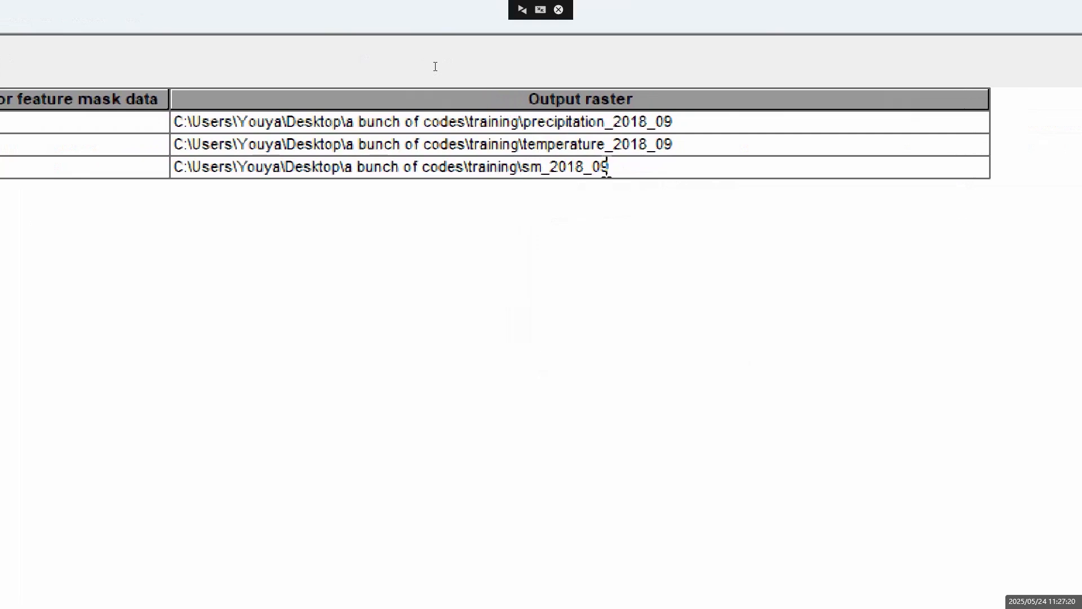
pyautogui.press('Left')
pyautogui.press('Left')
pyautogui.press('Left')
pyautogui.press('Left')
pyautogui.press('Left')
pyautogui.press('Left')
pyautogui.press('Left')
pyautogui.press('Left')
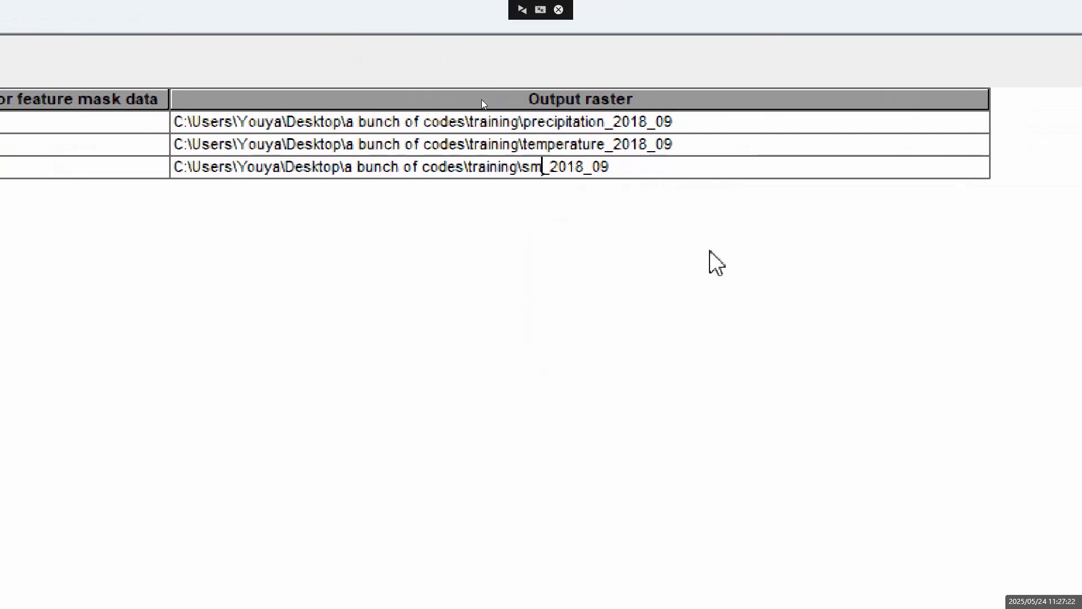
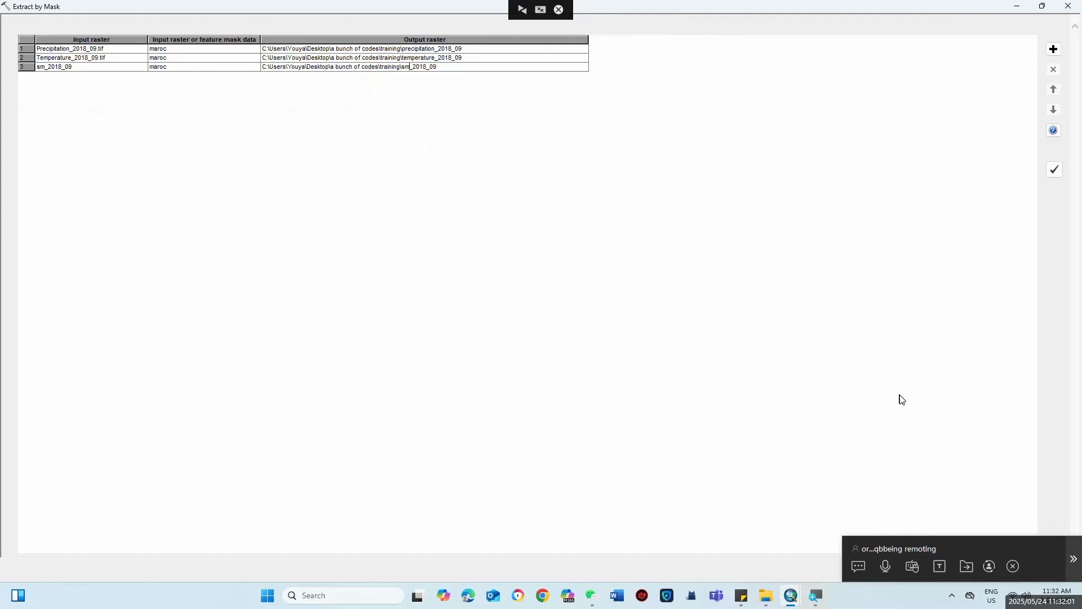
# Step: Move the remote-session panel clear of the dialog's controls and try to run the Extract by Mask batch
pyautogui.click(1027, 543)
pyautogui.moveTo(958, 545); pyautogui.dragTo(957, 435)
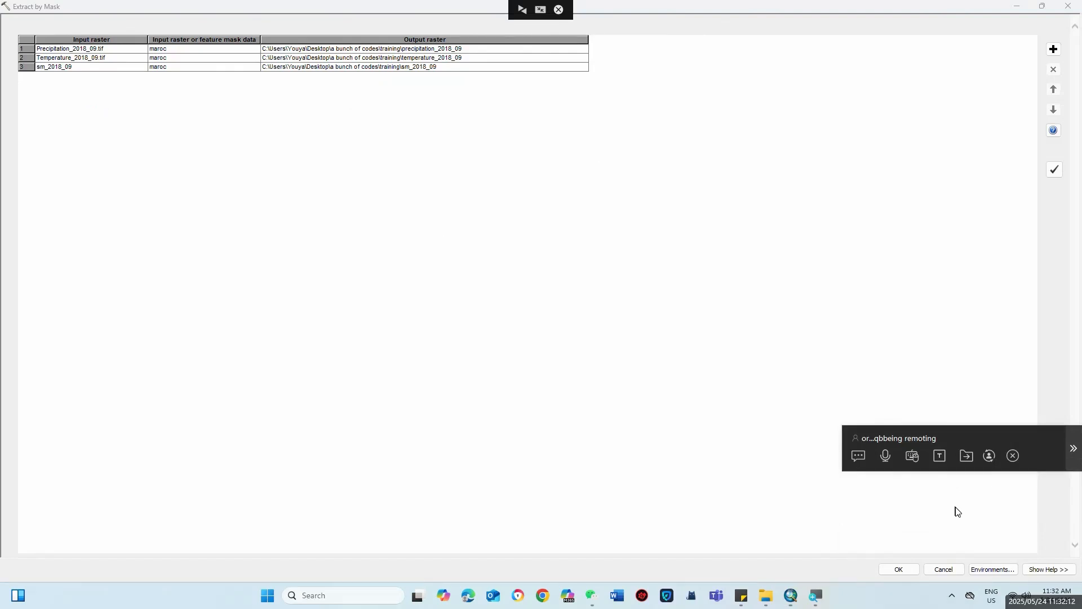
pyautogui.click(908, 574)
pyautogui.click(909, 576)
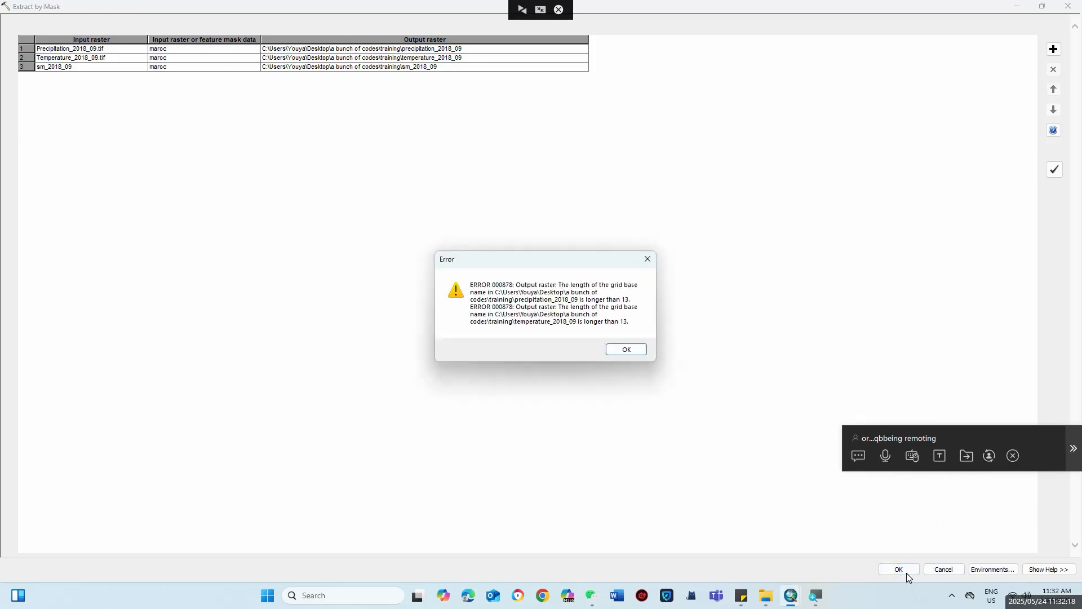
pyautogui.click(626, 349)
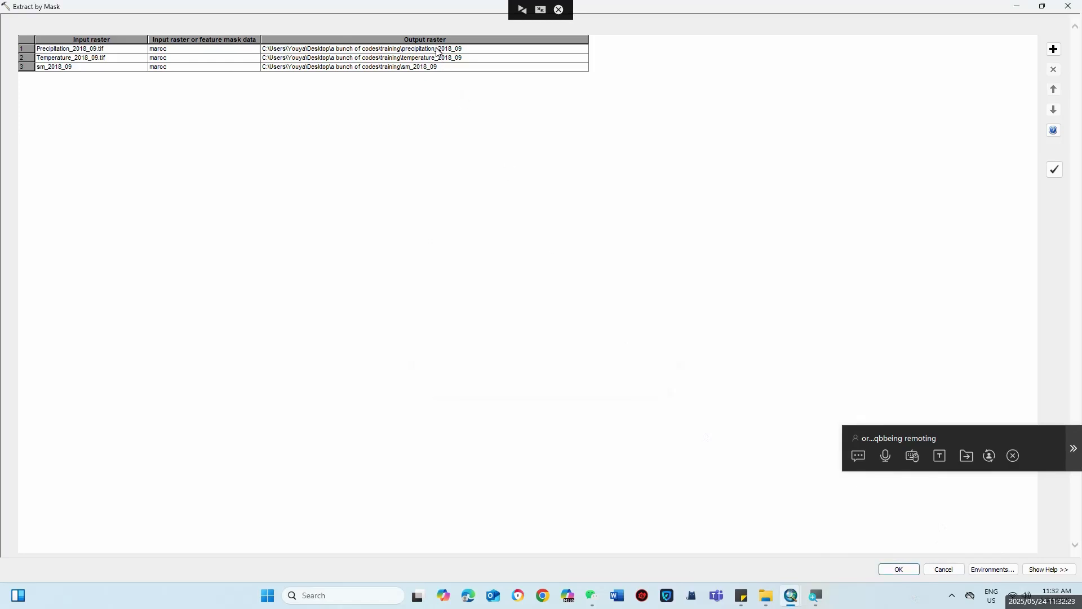
# Step: Shorten the output raster name of the precipitation row to precipitation
pyautogui.click(470, 54)
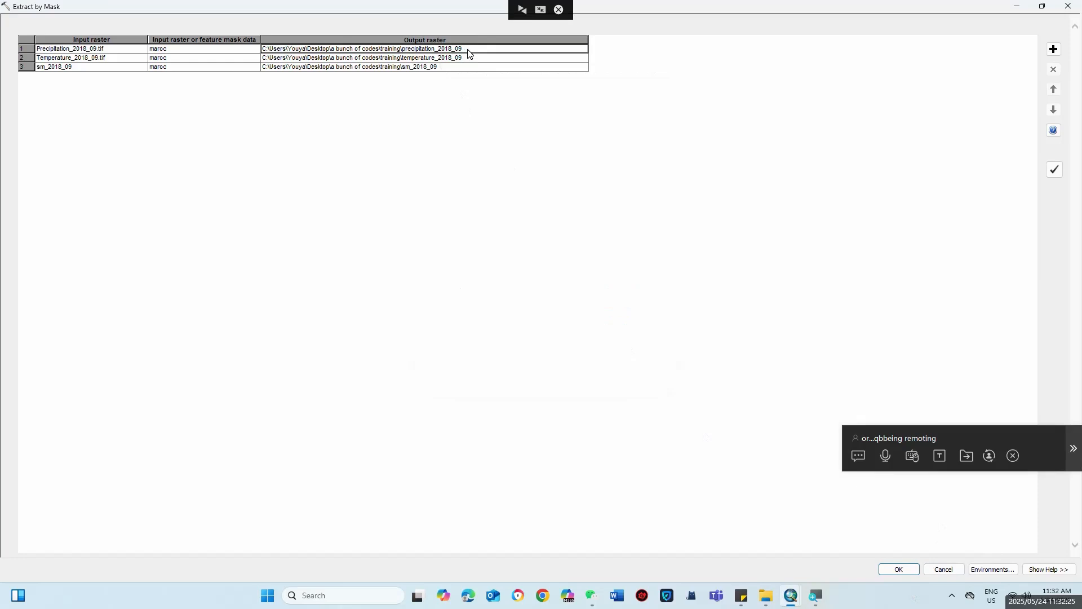
pyautogui.click(460, 48)
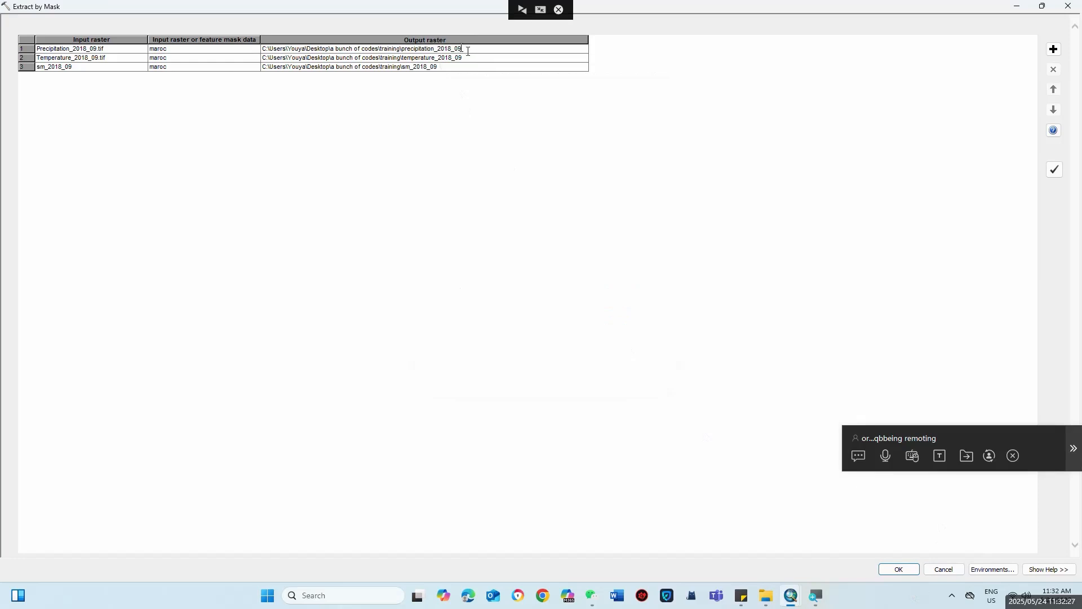
pyautogui.press('BackSpace')
pyautogui.press('BackSpace')
pyautogui.press('BackSpace')
pyautogui.press('BackSpace')
pyautogui.press('BackSpace')
pyautogui.press('BackSpace')
# Step: Shorten the output raster name of the temperature row to temperature
pyautogui.click(463, 58)
pyautogui.click(463, 58)
pyautogui.press('BackSpace')
pyautogui.press('BackSpace')
pyautogui.press('BackSpace')
pyautogui.press('BackSpace')
pyautogui.press('BackSpace')
pyautogui.press('BackSpace')
pyautogui.press('BackSpace')
pyautogui.press('BackSpace')
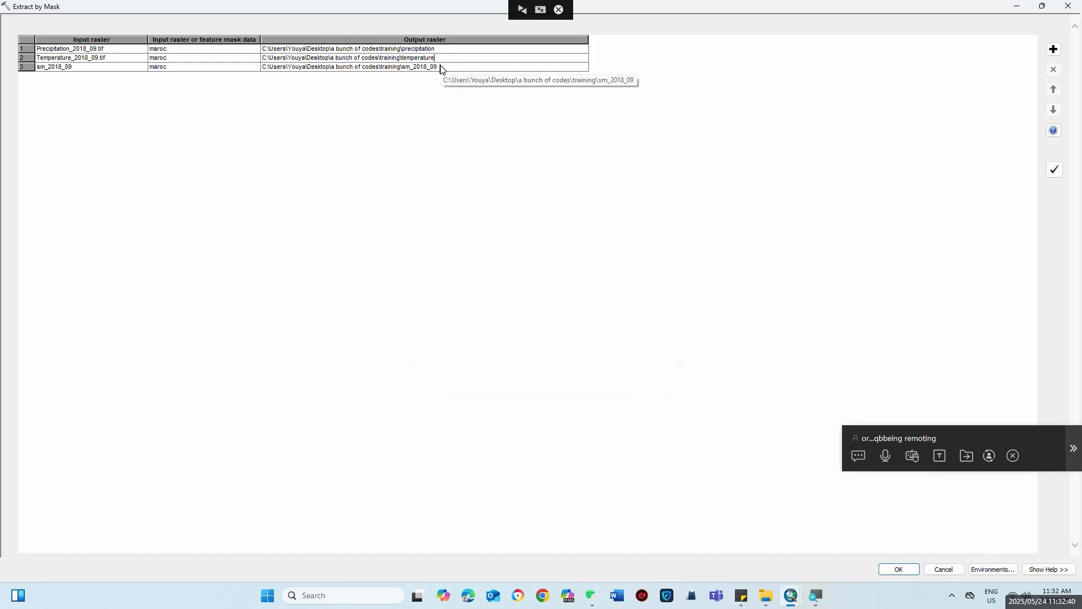
# Step: Shorten the soil moisture row's output raster name to sm and run the Extract by Mask batch
pyautogui.click(439, 67)
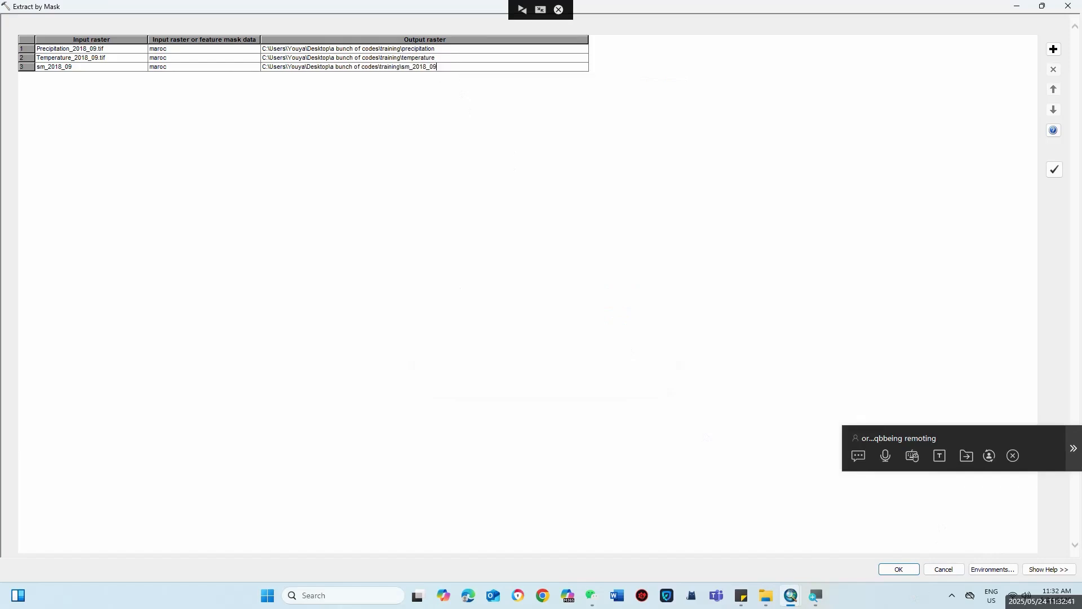
pyautogui.press('BackSpace')
pyautogui.press('BackSpace')
pyautogui.press('BackSpace')
pyautogui.press('BackSpace')
pyautogui.click(894, 570)
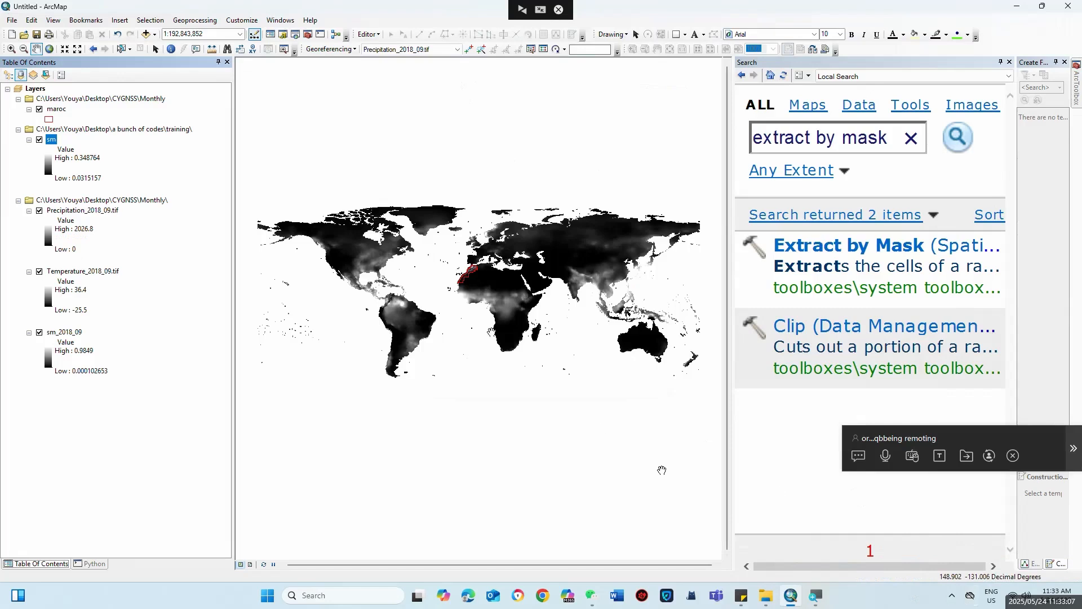
# Step: Hide the global precipitation, temperature and sm_2018_09 rasters and zoom the map to the clipped sm layer
pyautogui.click(152, 34)
pyautogui.click(39, 211)
pyautogui.click(39, 276)
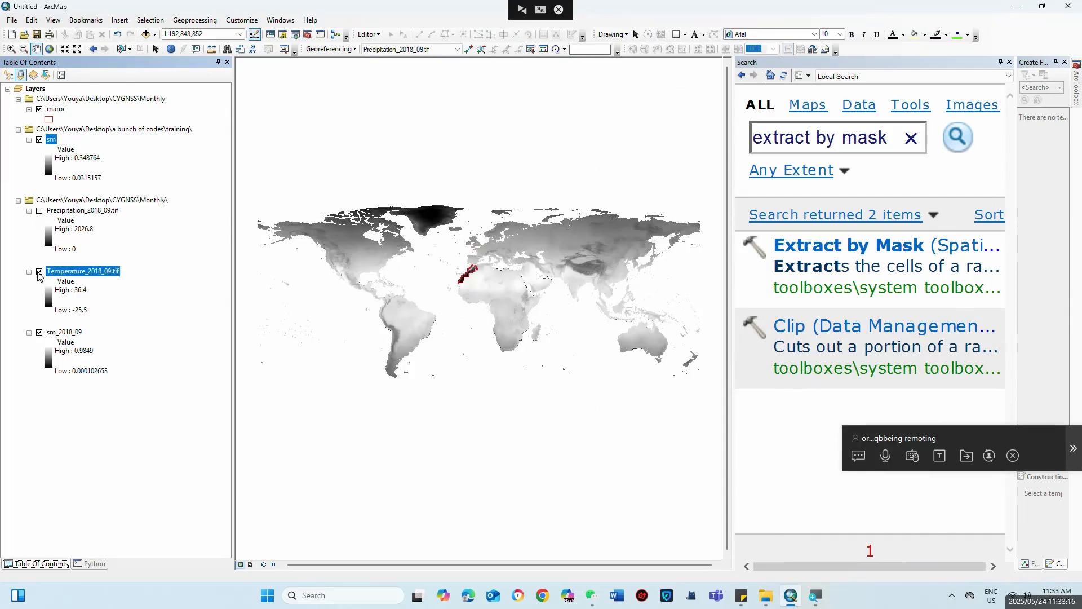
pyautogui.click(40, 272)
pyautogui.click(39, 333)
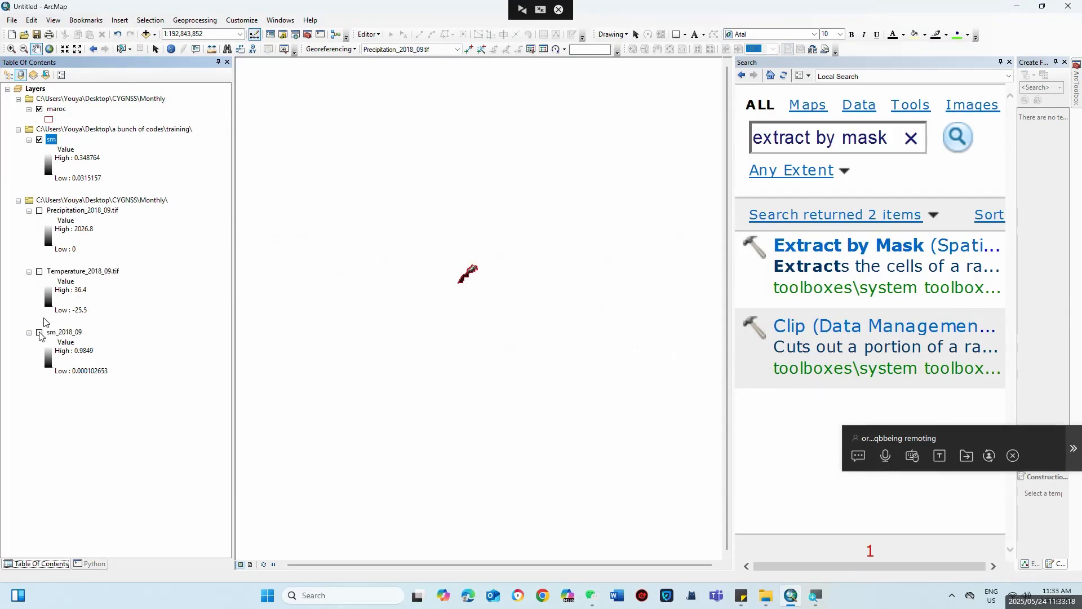
pyautogui.rightClick(51, 143)
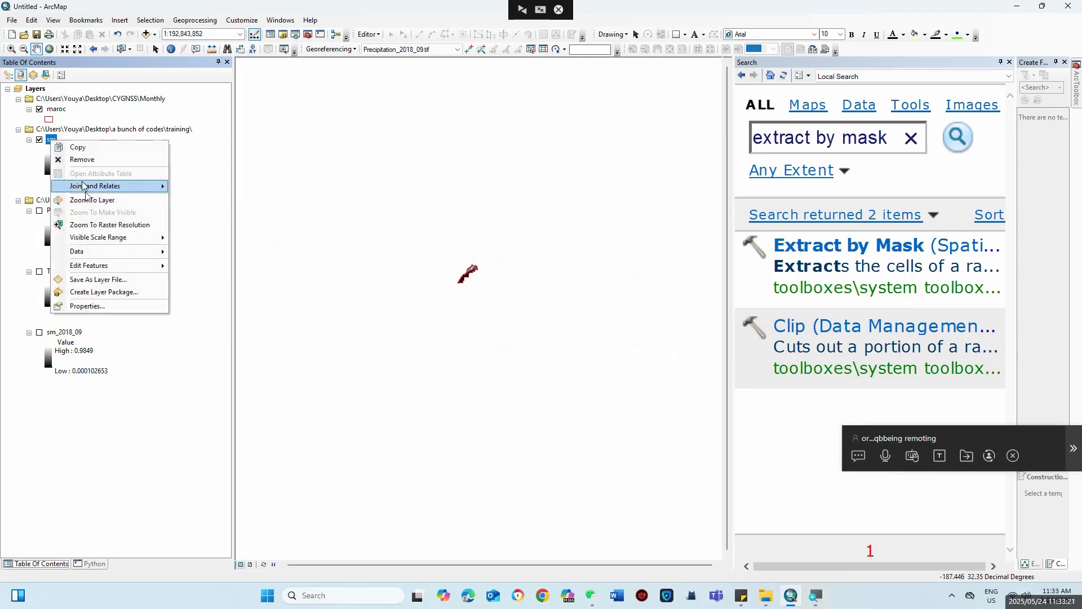
pyautogui.click(90, 201)
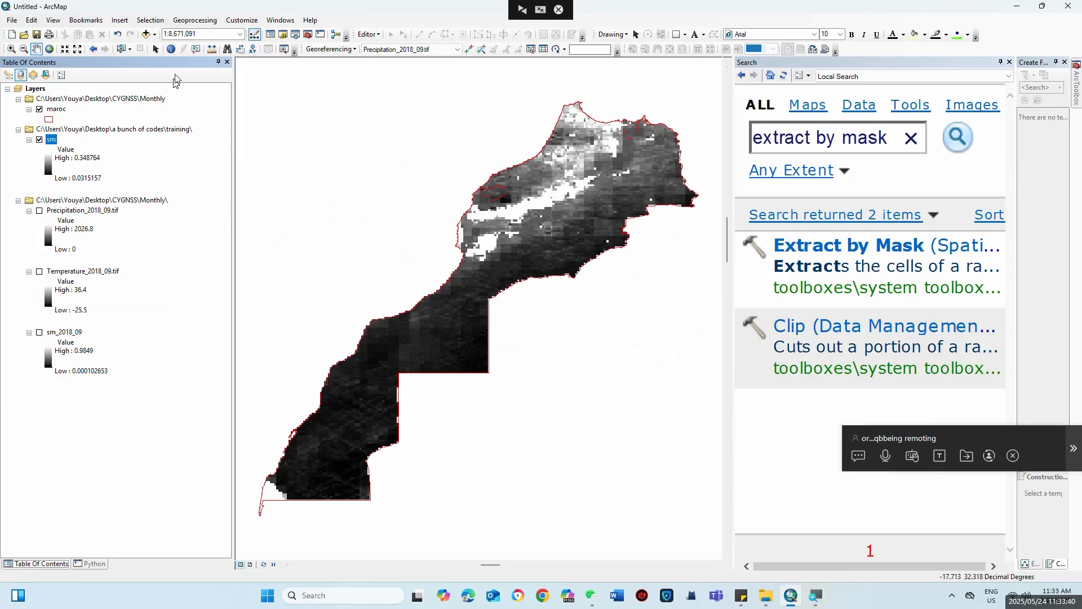
# Step: Start adding data and check the Training\Day 3 folder on drive D for the clipped rasters
pyautogui.click(146, 34)
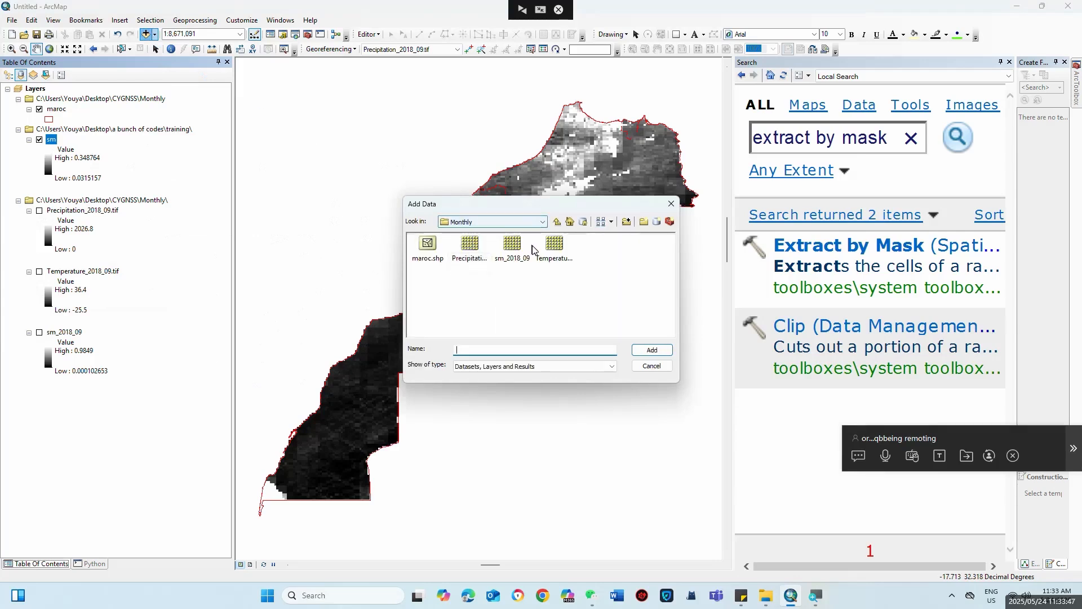
pyautogui.click(542, 222)
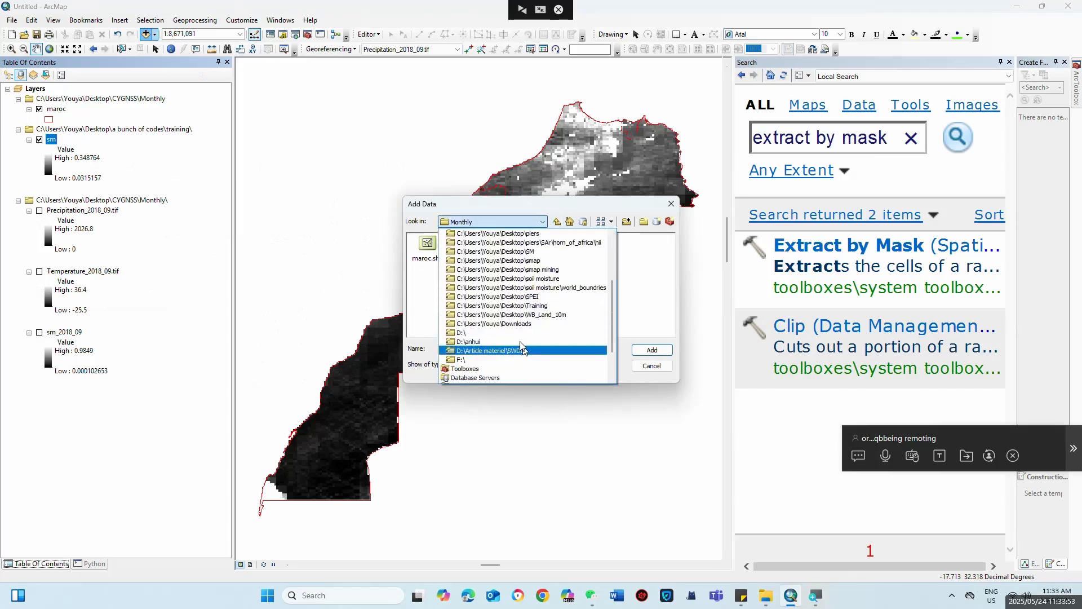
pyautogui.click(513, 327)
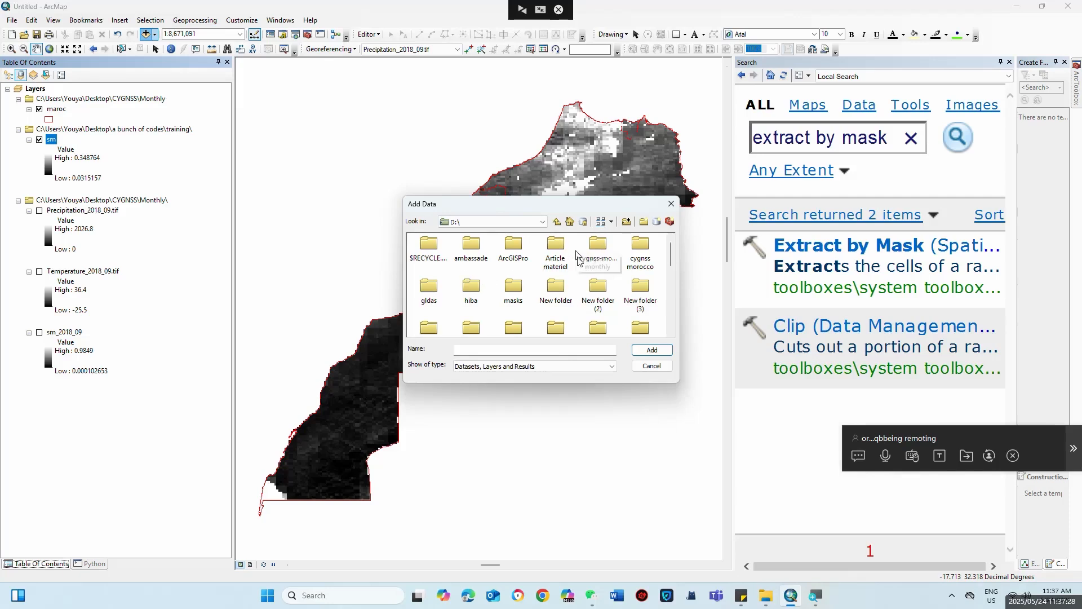
pyautogui.click(554, 290)
pyautogui.press('t')
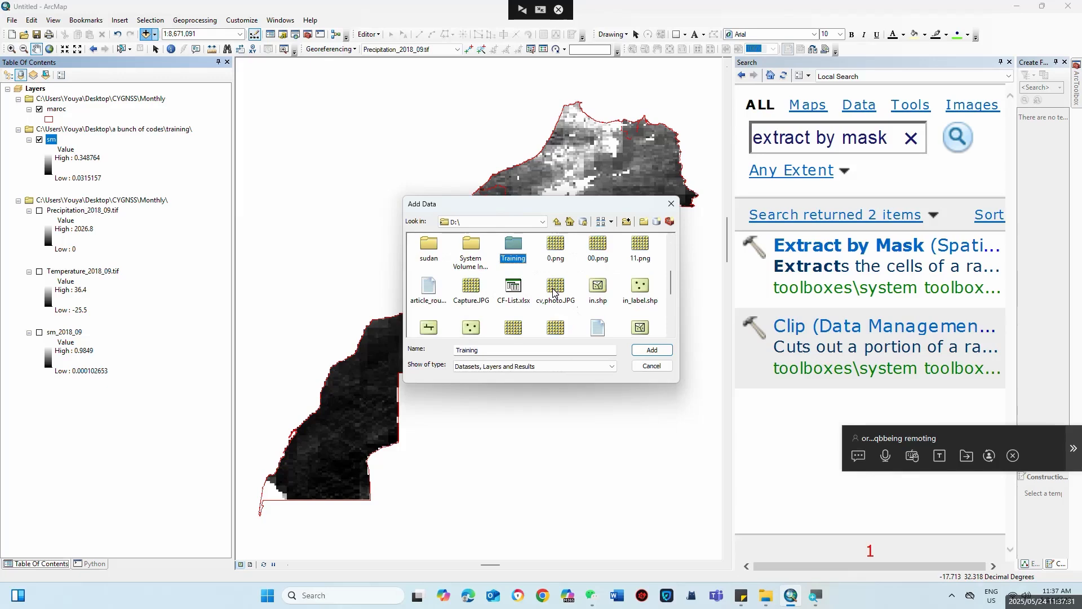
pyautogui.doubleClick(512, 249)
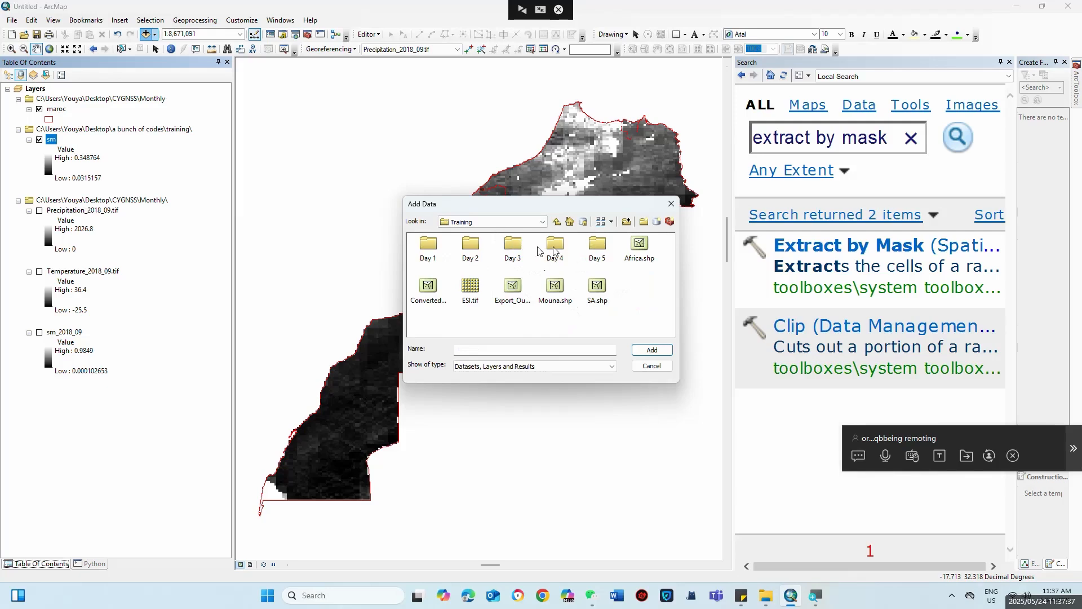
pyautogui.doubleClick(513, 246)
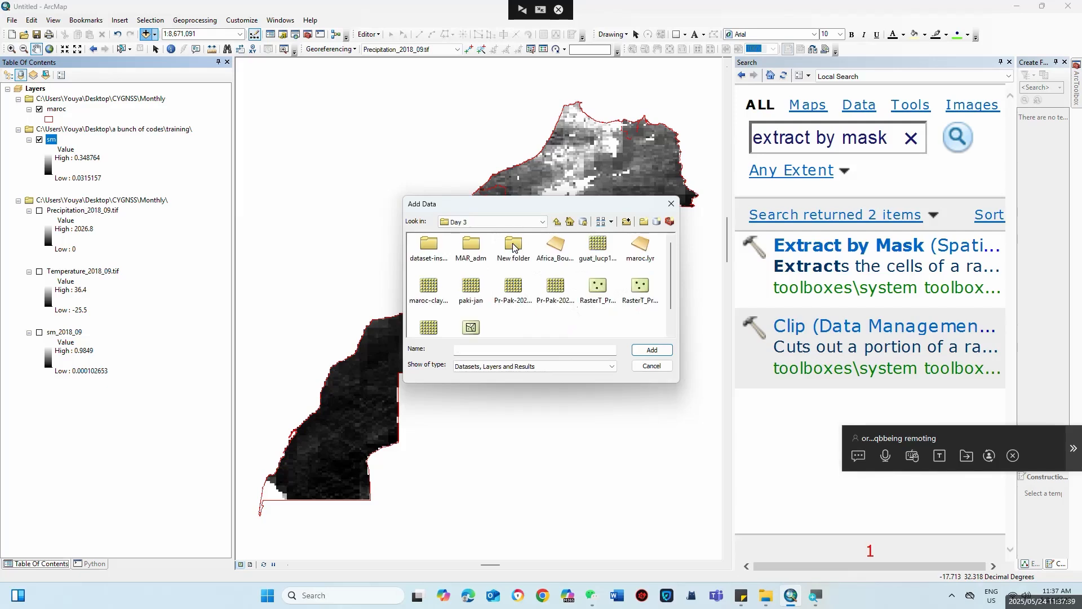
pyautogui.click(670, 319)
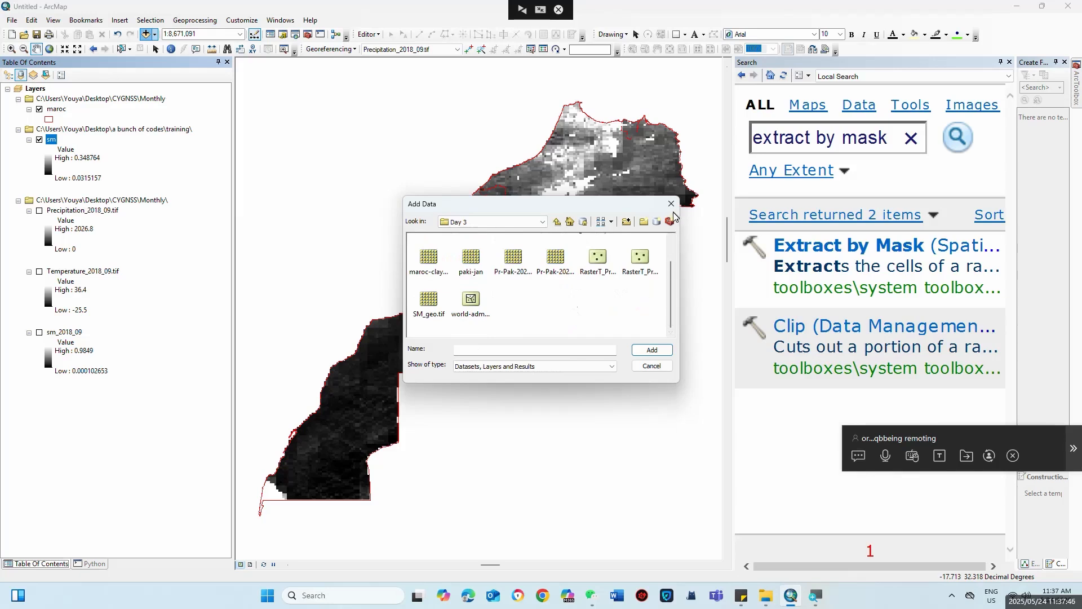
pyautogui.click(557, 222)
pyautogui.click(557, 222)
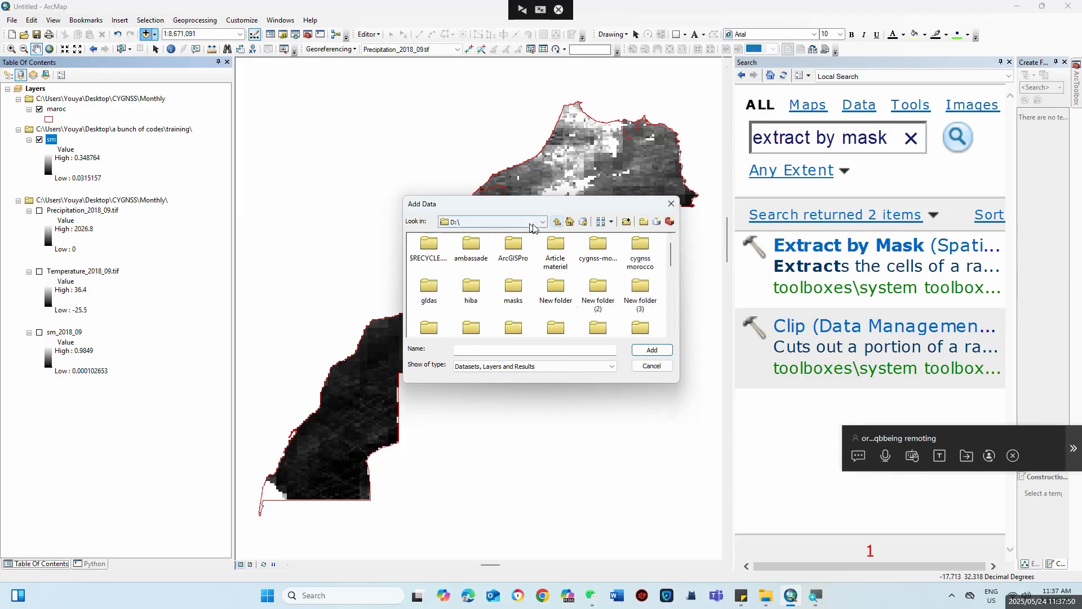
# Step: Add the clipped precipitation and temperature rasters from Desktop\a bunch of codes\training to the map and hide both layers
pyautogui.click(535, 222)
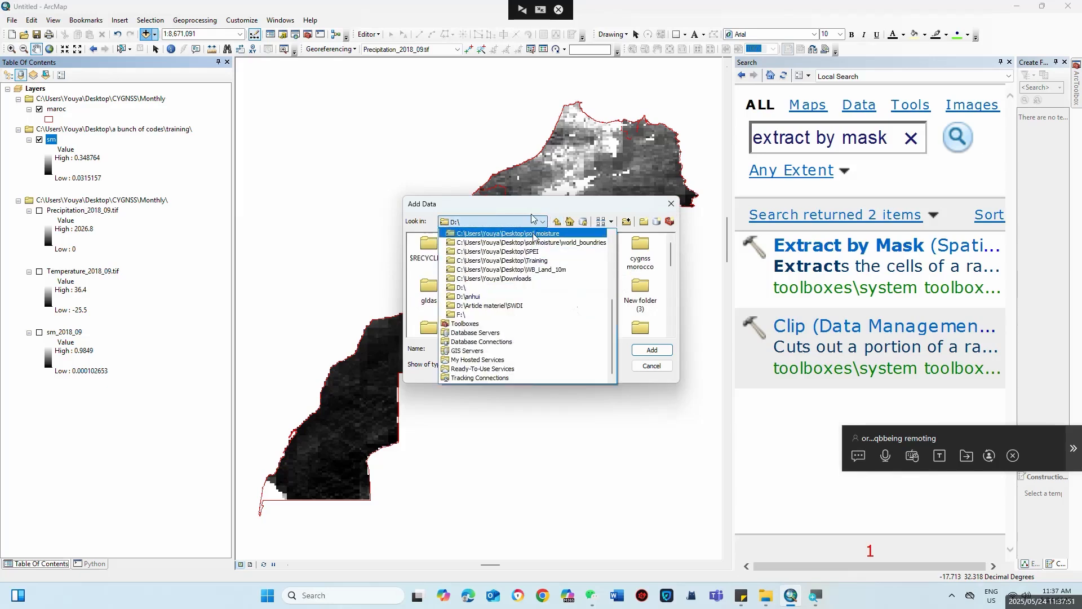
pyautogui.scroll(5, 611, 279)
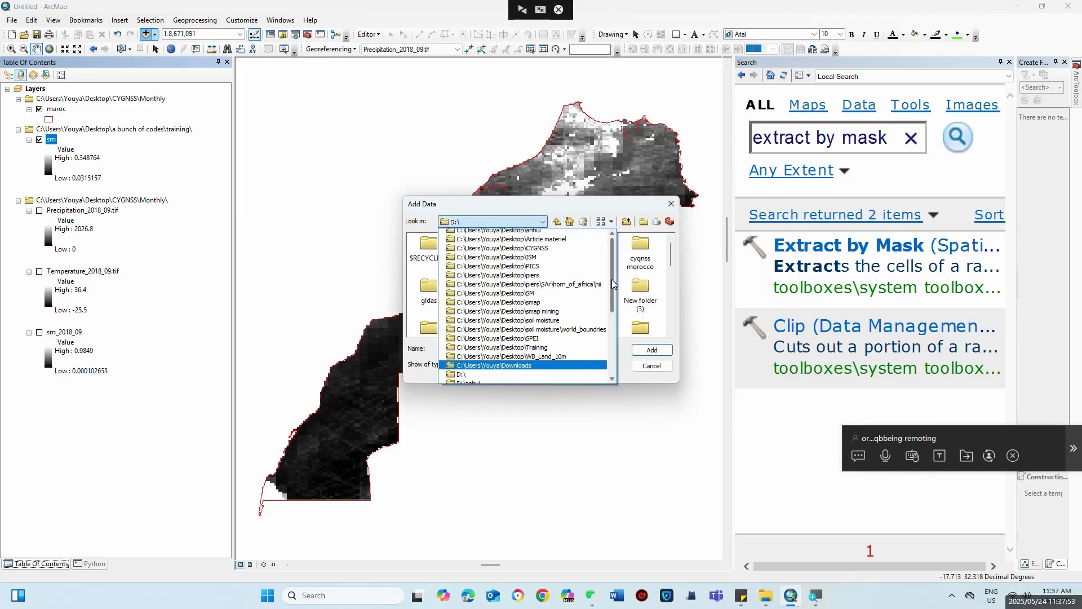
pyautogui.click(510, 252)
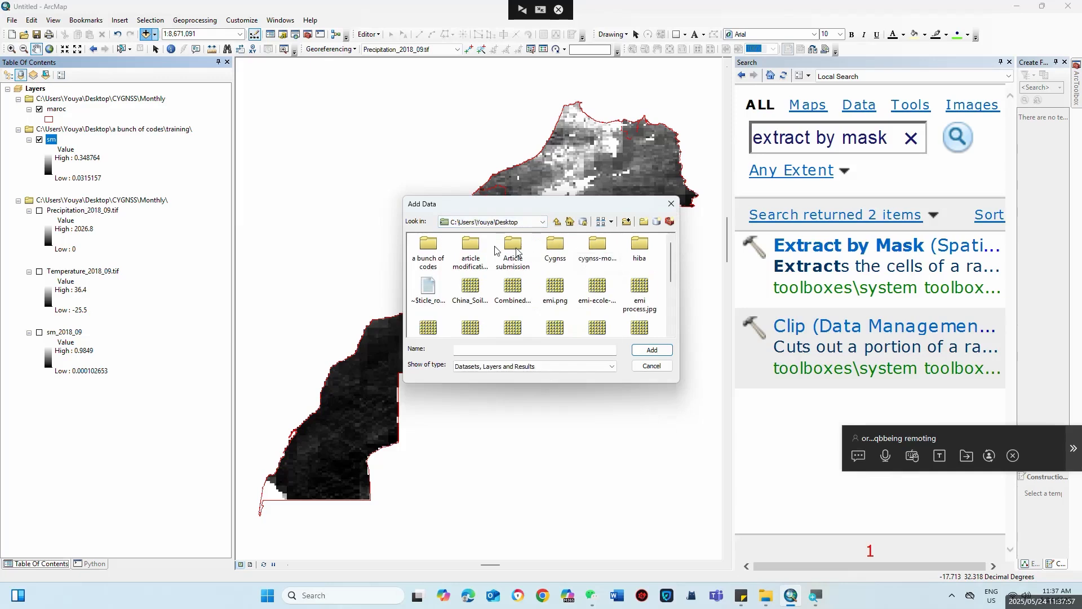
pyautogui.click(432, 244)
pyautogui.doubleClick(431, 244)
pyautogui.doubleClick(429, 243)
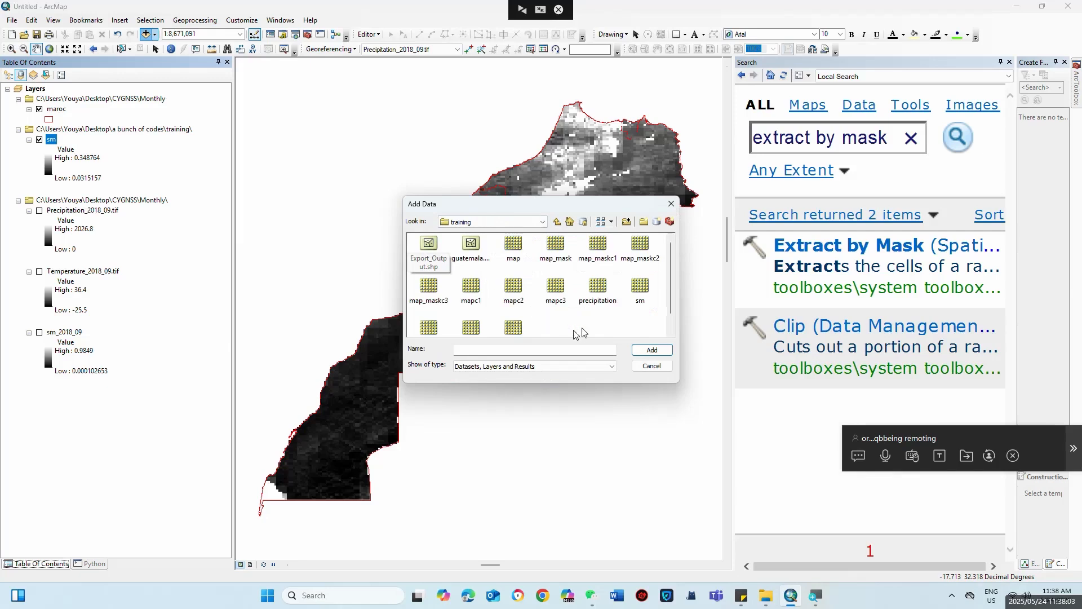
pyautogui.click(607, 300)
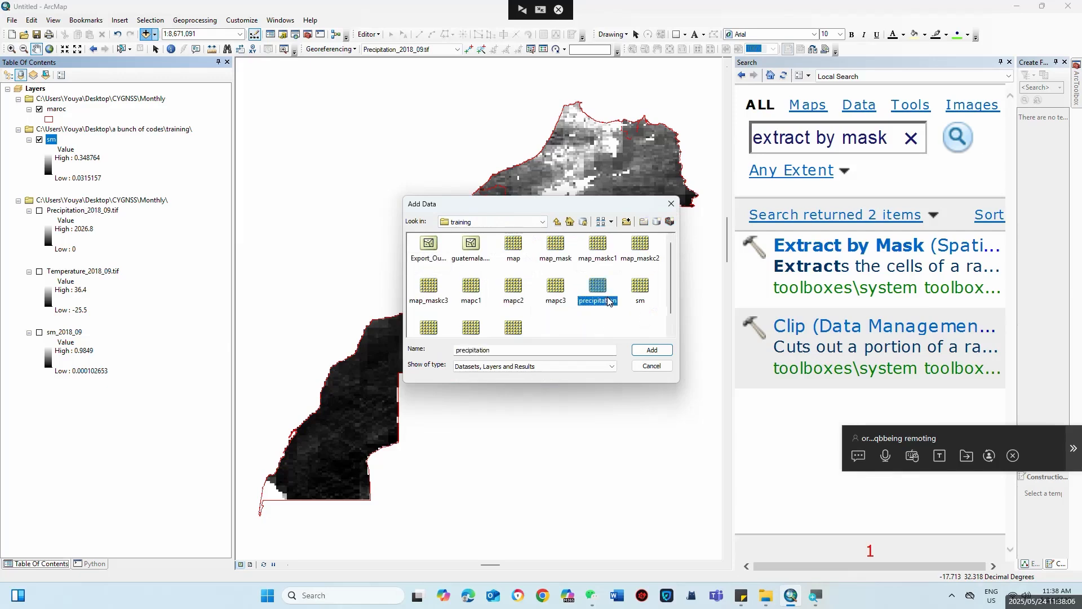
pyautogui.click(670, 325)
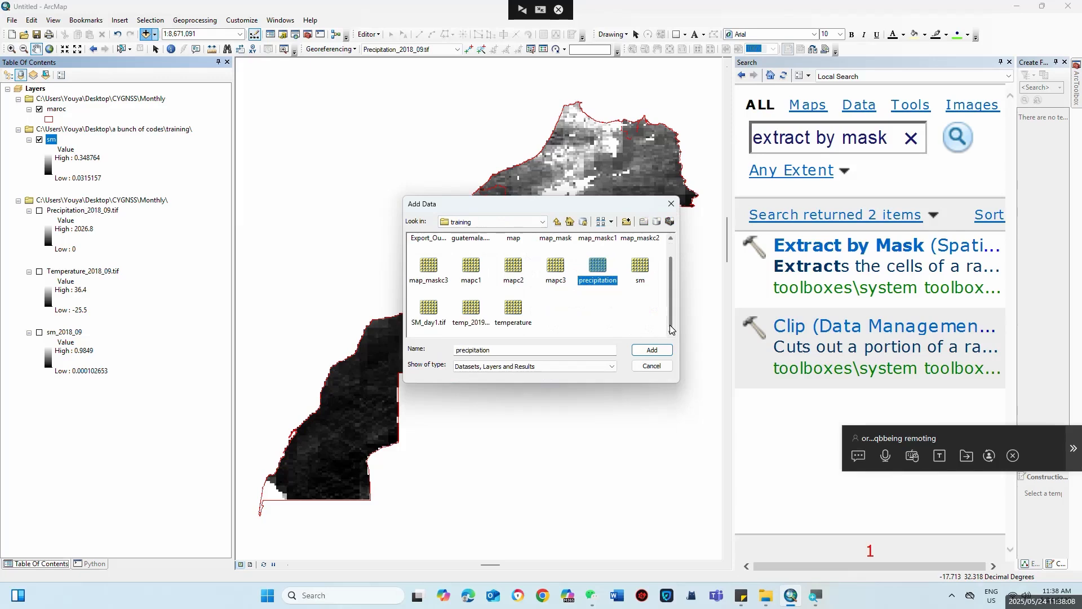
pyautogui.keyDown('ctrl'); pyautogui.click(522, 316); pyautogui.keyUp('ctrl')
pyautogui.click(651, 350)
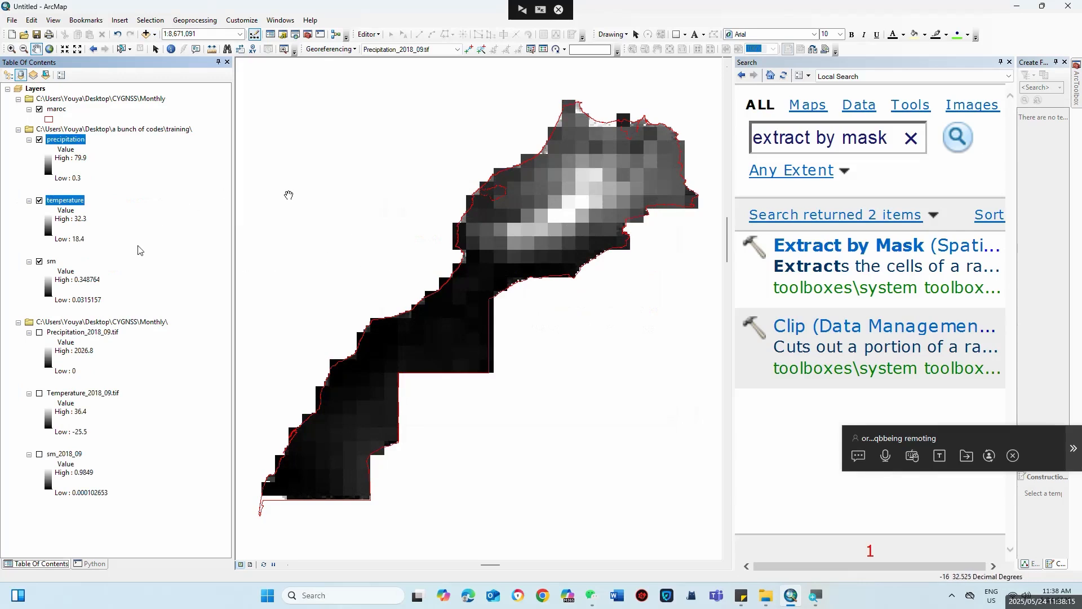
pyautogui.click(39, 141)
pyautogui.click(39, 201)
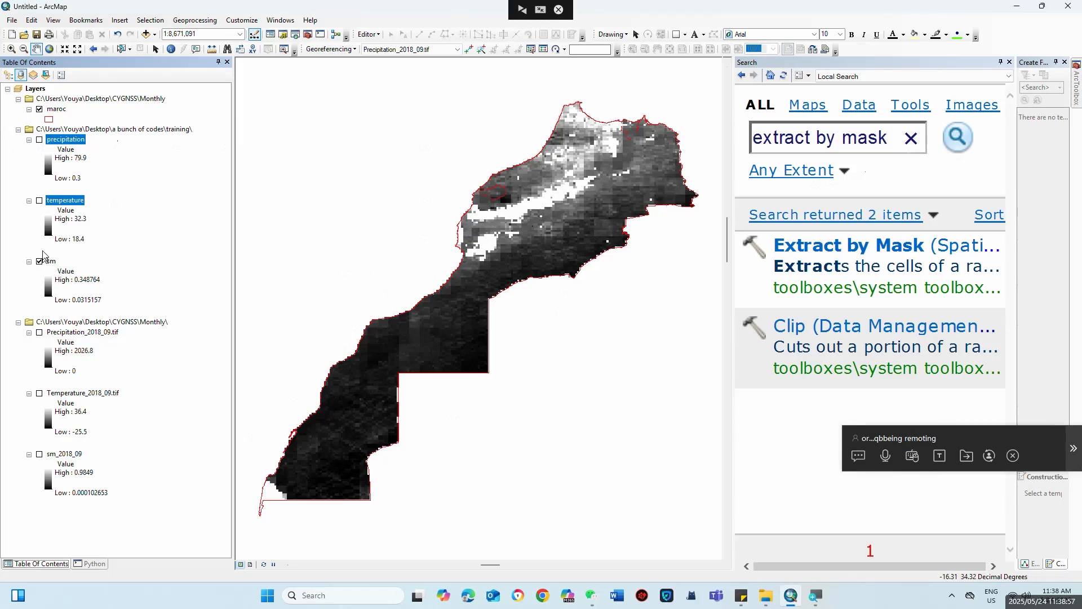
# Step: Replace the previous tool search with a search for "raster to point"
pyautogui.click(911, 139)
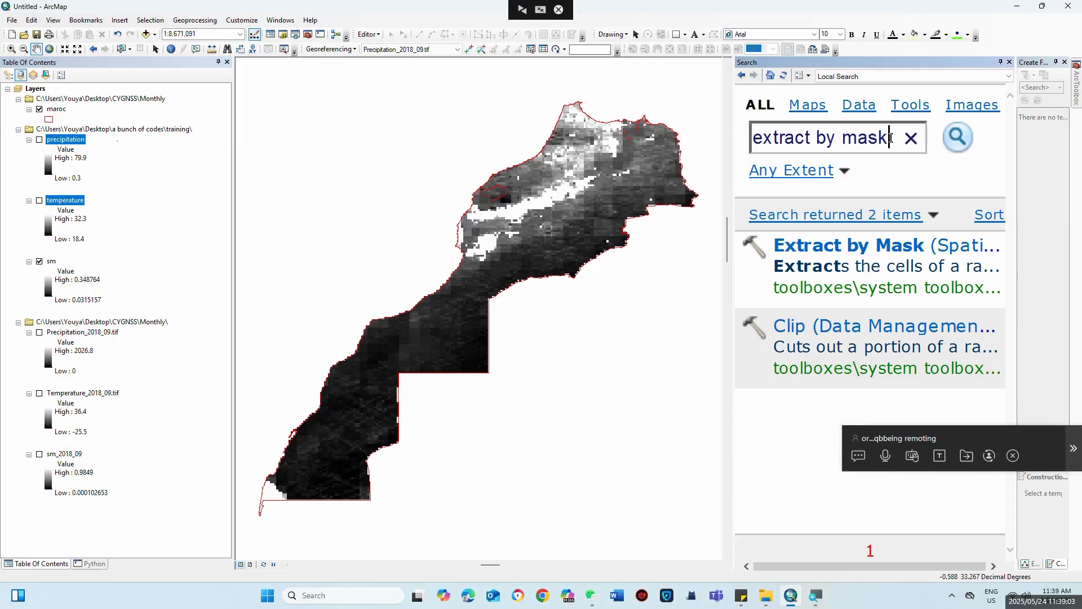
pyautogui.press('BackSpace')
pyautogui.press('BackSpace')
pyautogui.press('BackSpace')
pyautogui.press('BackSpace')
pyautogui.press('BackSpace')
pyautogui.press('BackSpace')
pyautogui.press('BackSpace')
pyautogui.press('BackSpace')
pyautogui.press('BackSpace')
pyautogui.press('BackSpace')
pyautogui.press('BackSpace')
pyautogui.press('BackSpace')
pyautogui.press('BackSpace')
pyautogui.press('BackSpace')
pyautogui.press('BackSpace')
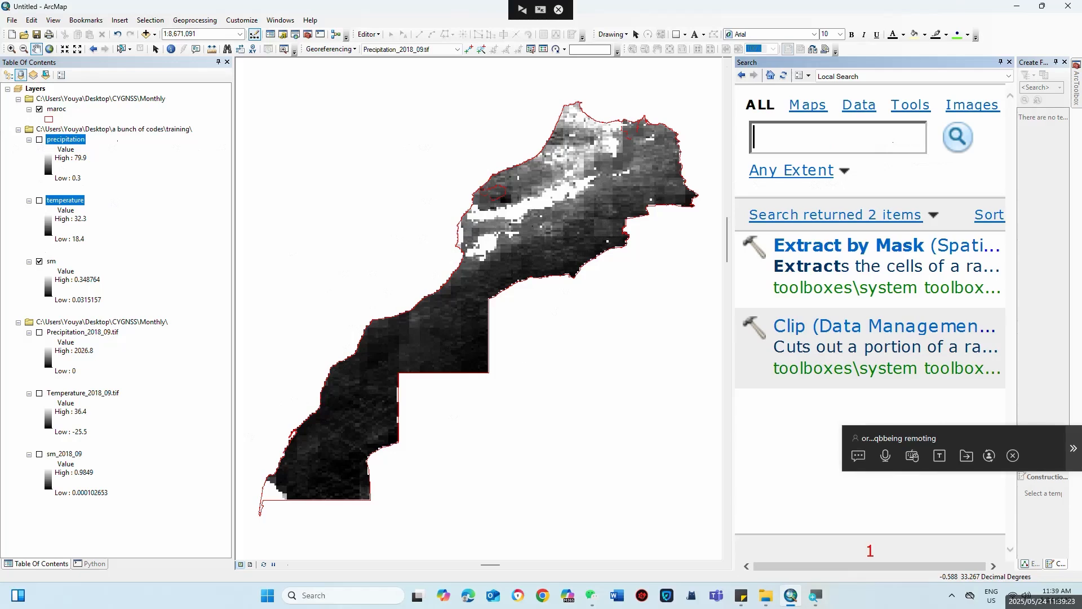
pyautogui.write('raster to')
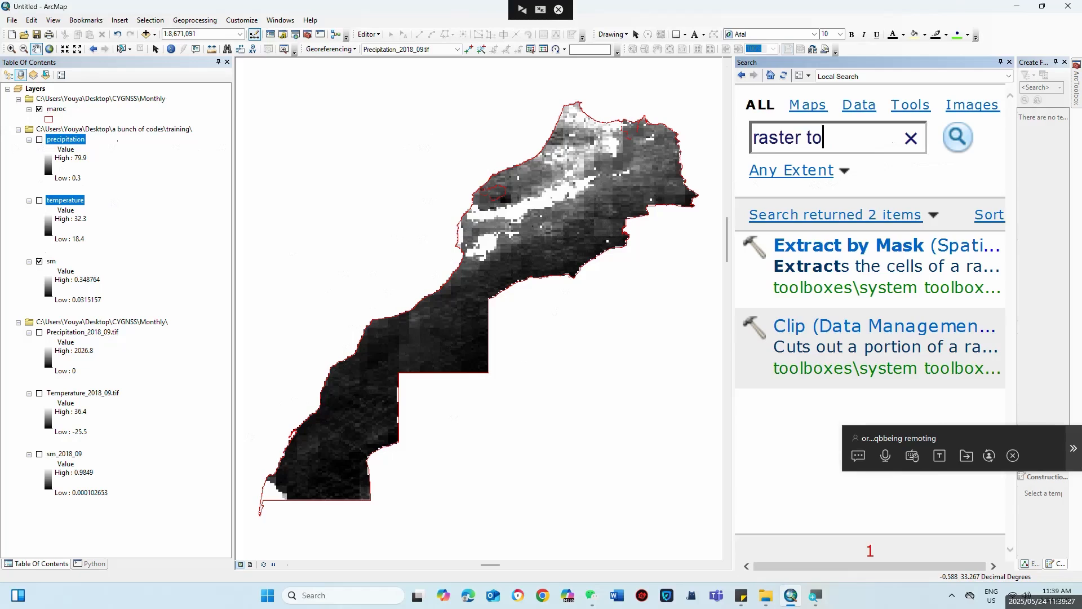
pyautogui.write(' point')
pyautogui.click(960, 140)
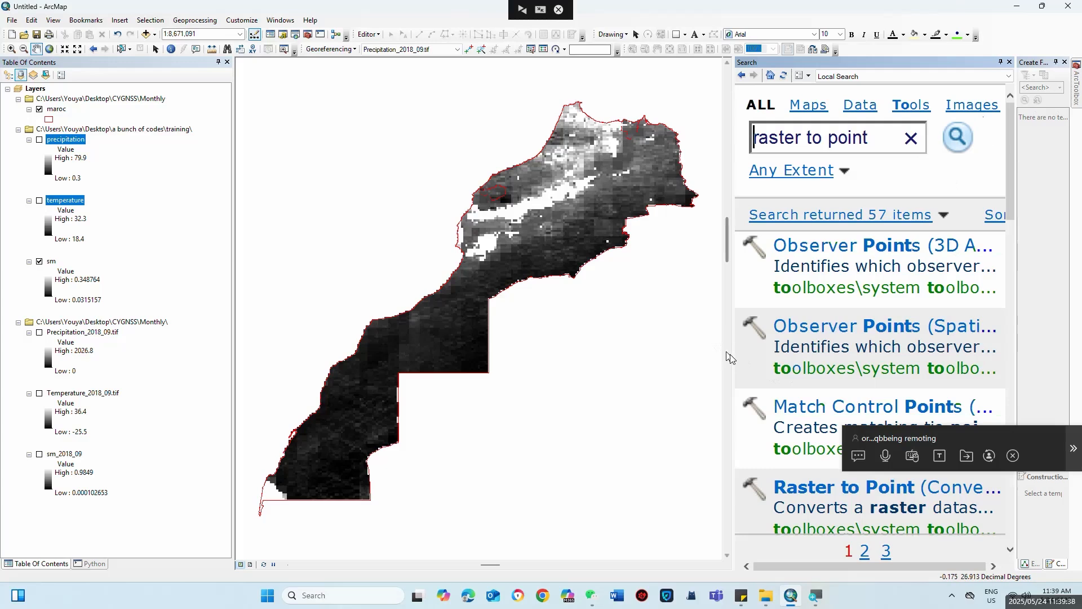
# Step: Open the Raster to Point conversion tool in batch mode and add two more rows to its table
pyautogui.moveTo(734, 363); pyautogui.dragTo(639, 357)
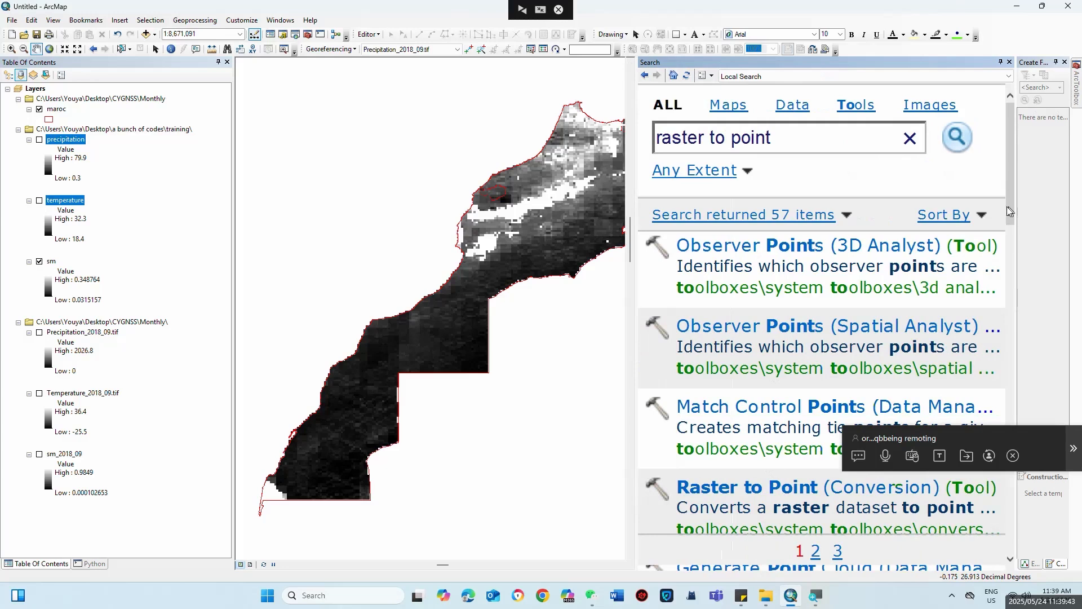
pyautogui.moveTo(1008, 211); pyautogui.dragTo(1023, 272)
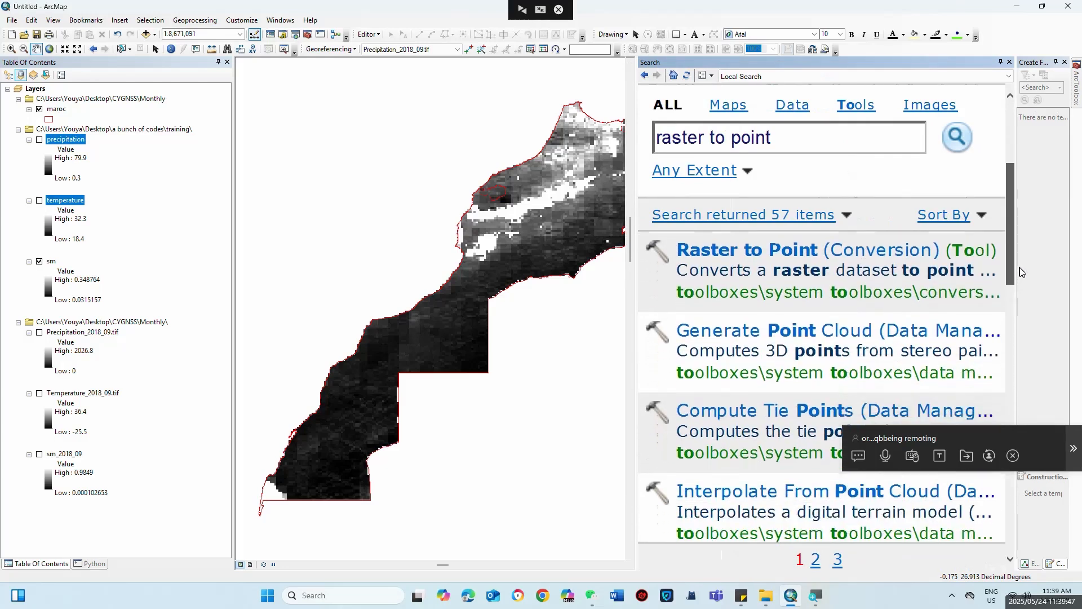
pyautogui.rightClick(805, 255)
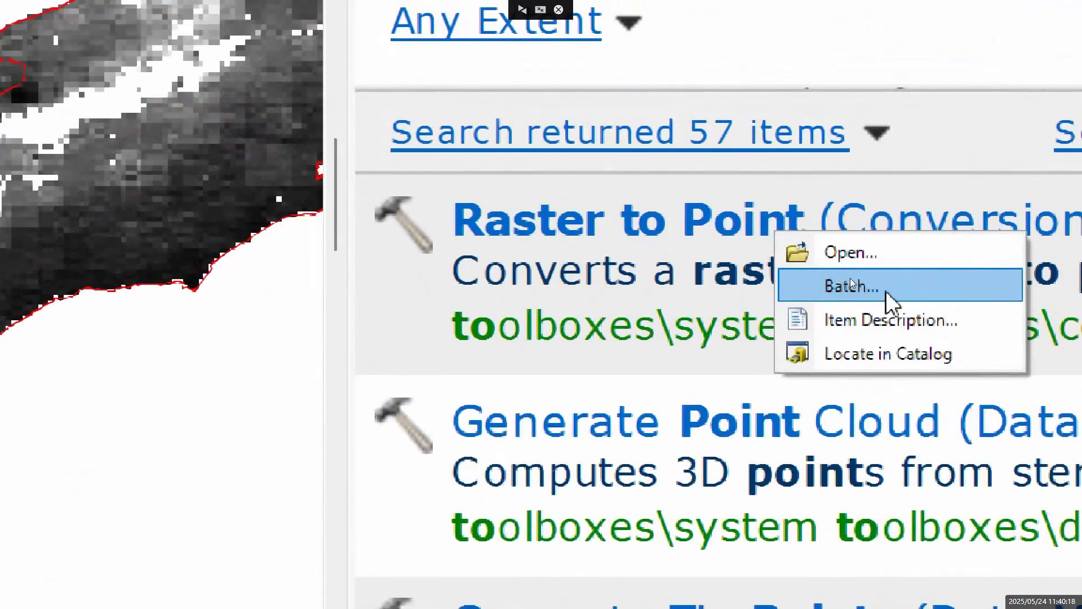
pyautogui.click(847, 287)
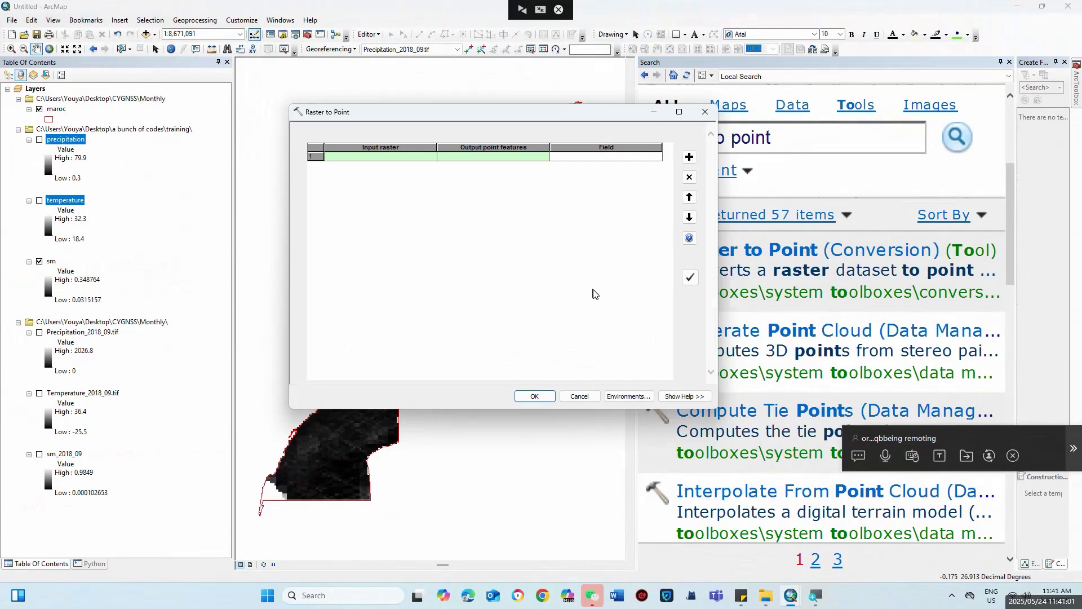
pyautogui.click(690, 157)
pyautogui.click(690, 157)
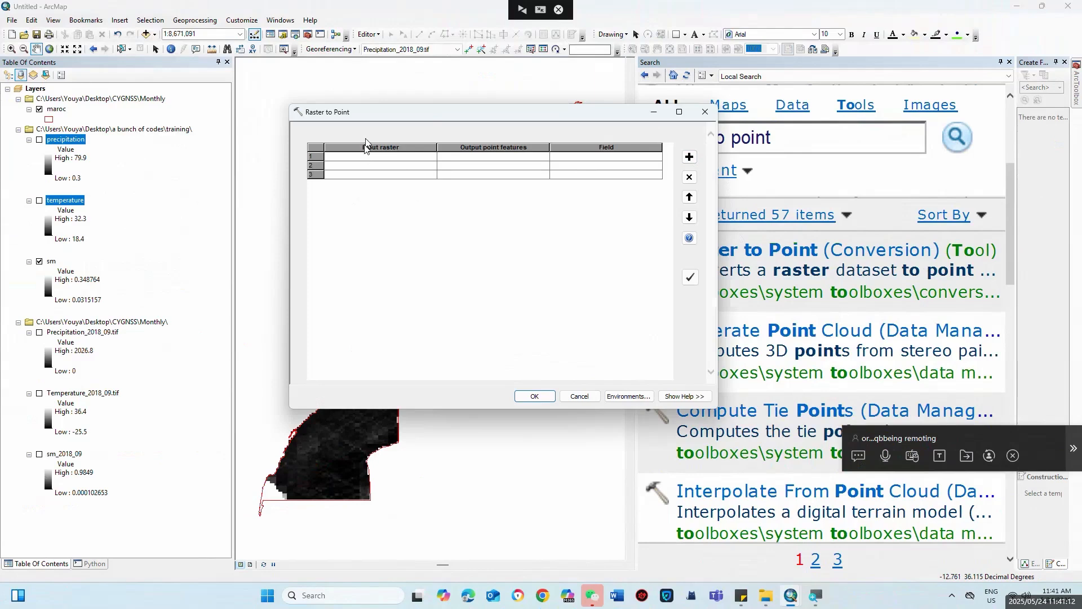
# Step: Set the clipped precipitation raster as the input raster of the first batch row
pyautogui.click(416, 157)
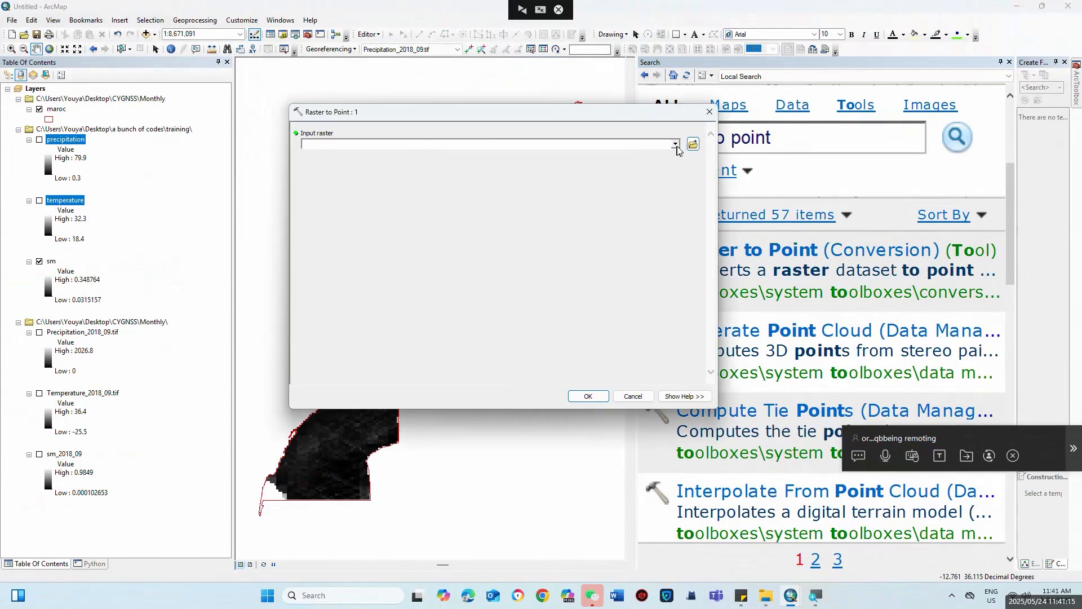
pyautogui.click(676, 145)
pyautogui.click(362, 160)
pyautogui.click(588, 395)
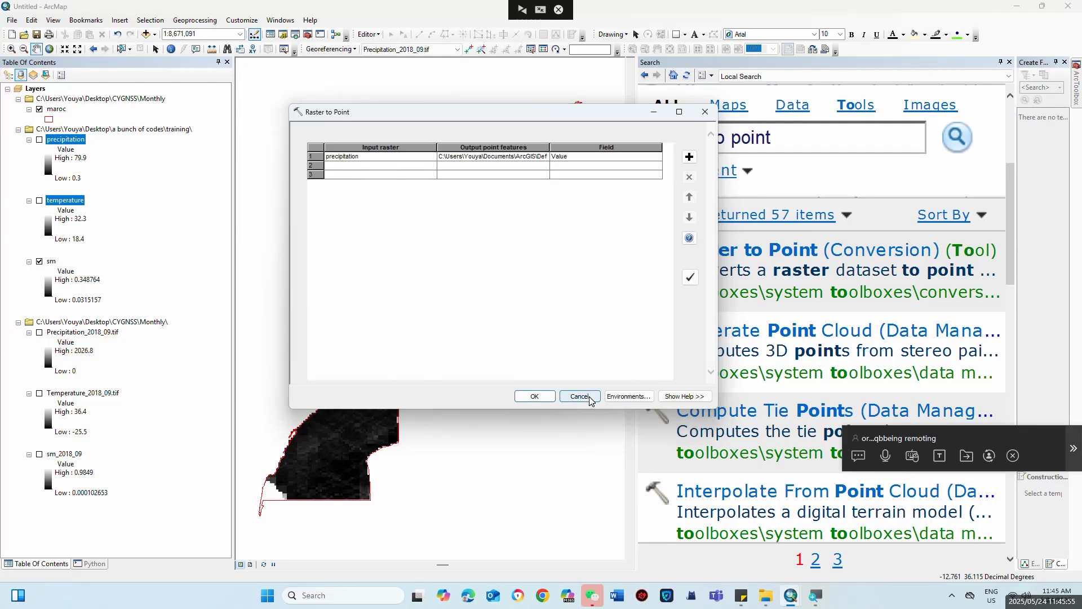
# Step: Set the output point features of the precipitation row to precip_points in the training folder
pyautogui.doubleClick(526, 157)
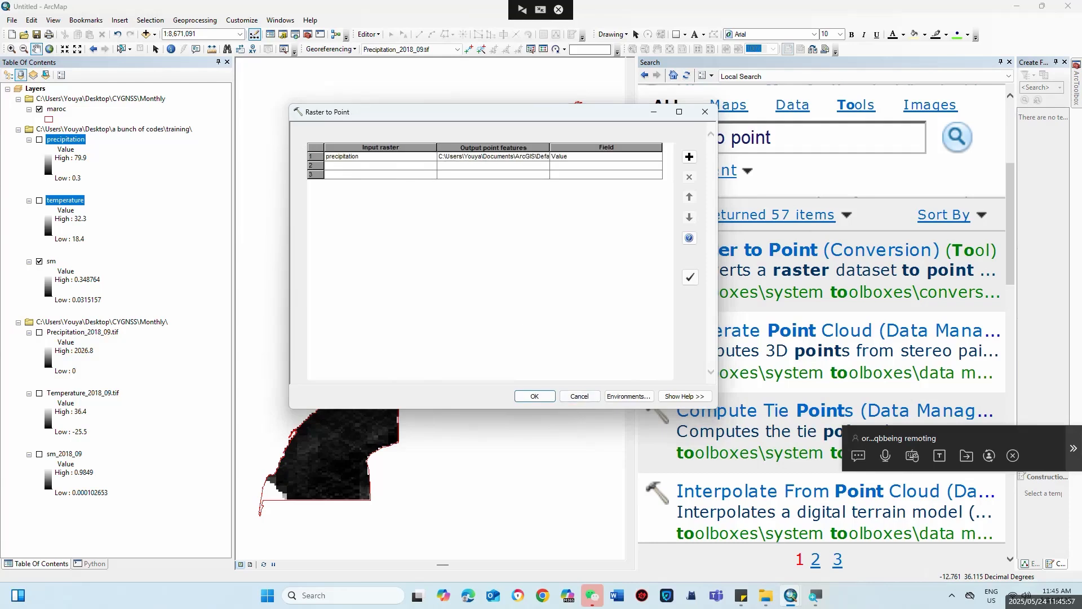
pyautogui.doubleClick(482, 156)
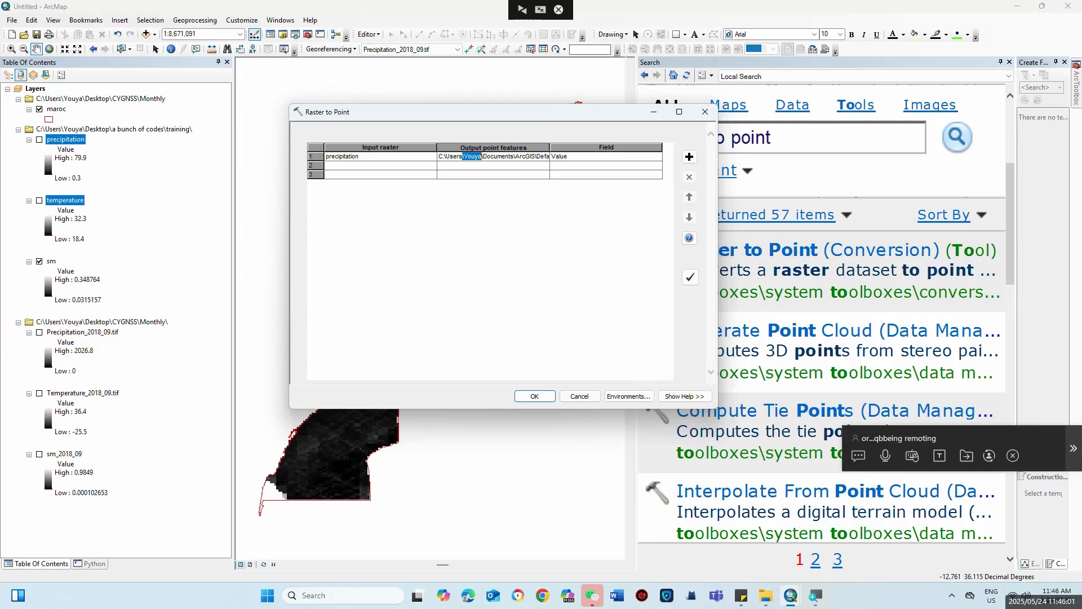
pyautogui.rightClick(494, 160)
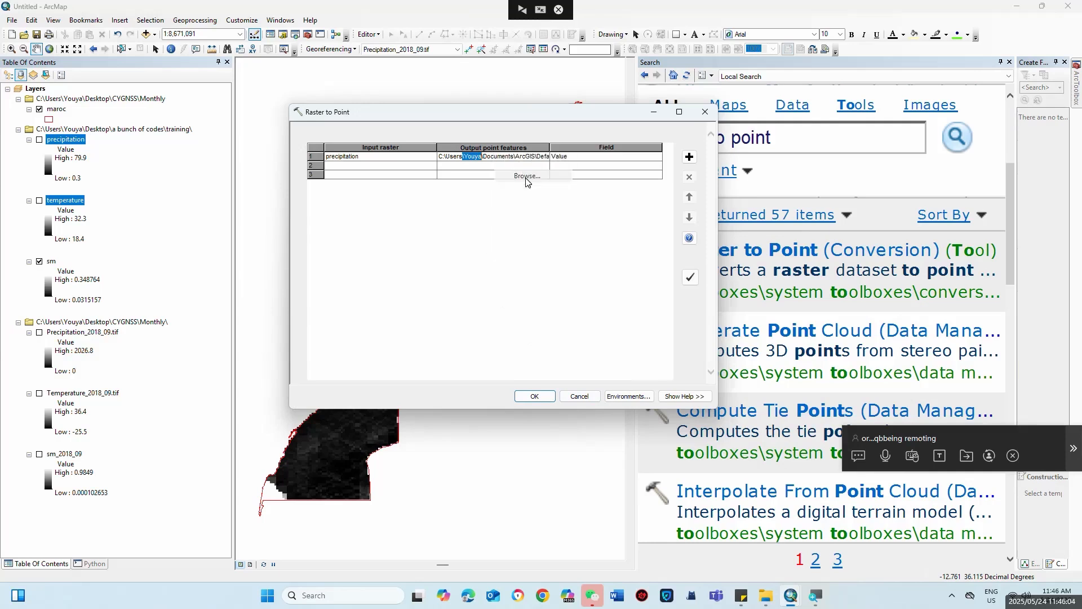
pyautogui.click(528, 176)
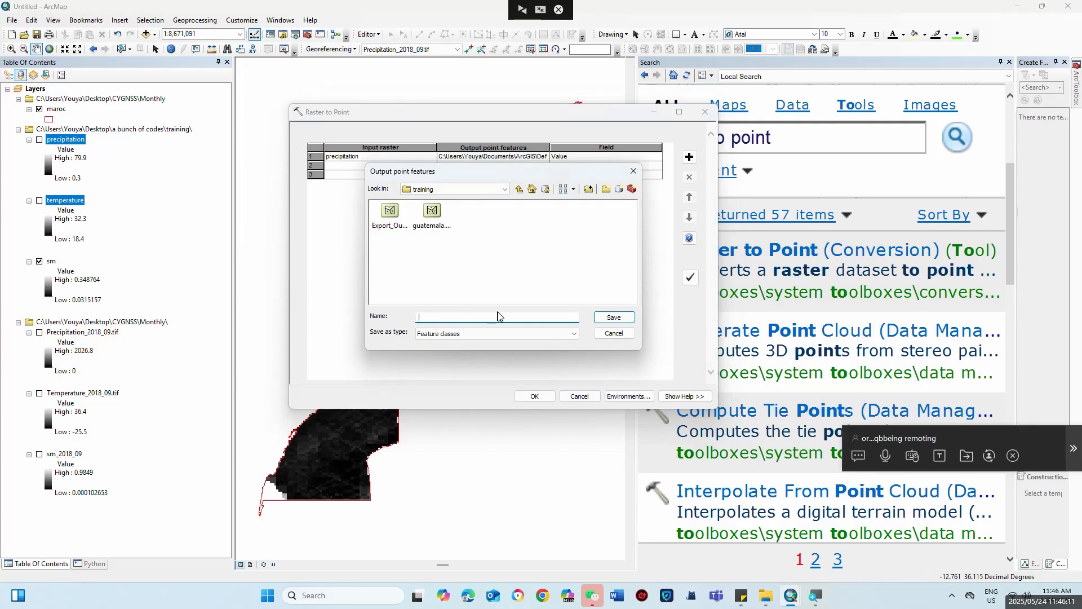
pyautogui.write('re')
pyautogui.press('BackSpace')
pyautogui.write('_points')
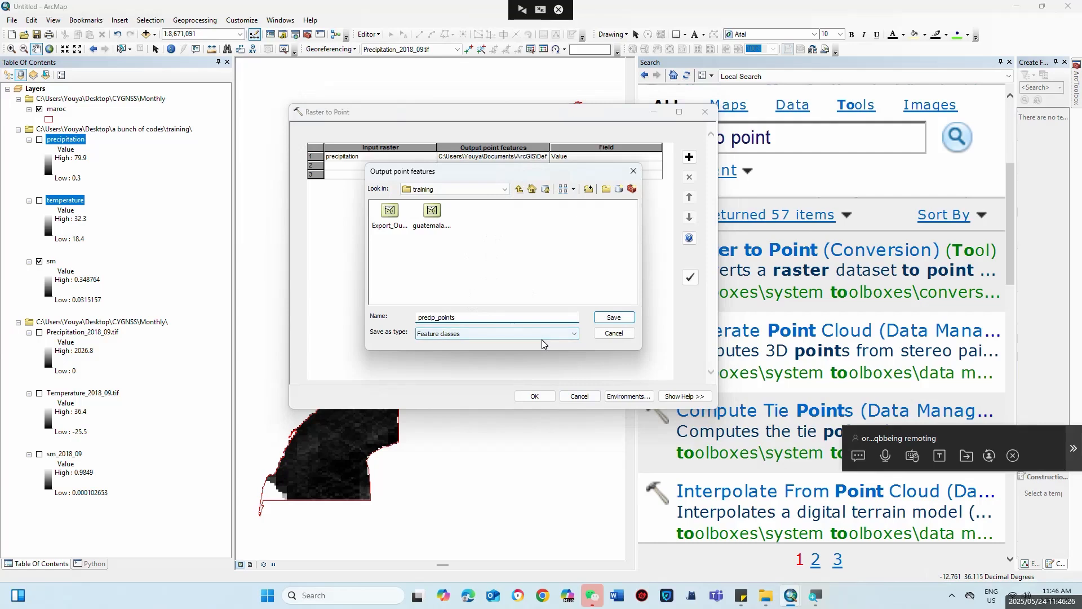
pyautogui.click(566, 335)
pyautogui.click(558, 342)
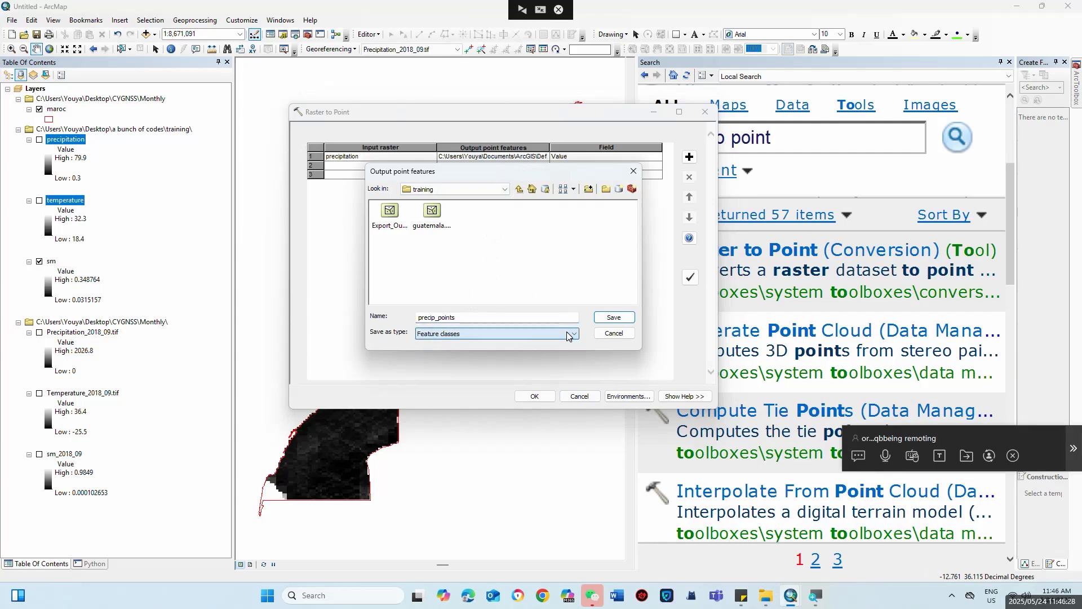
pyautogui.click(599, 318)
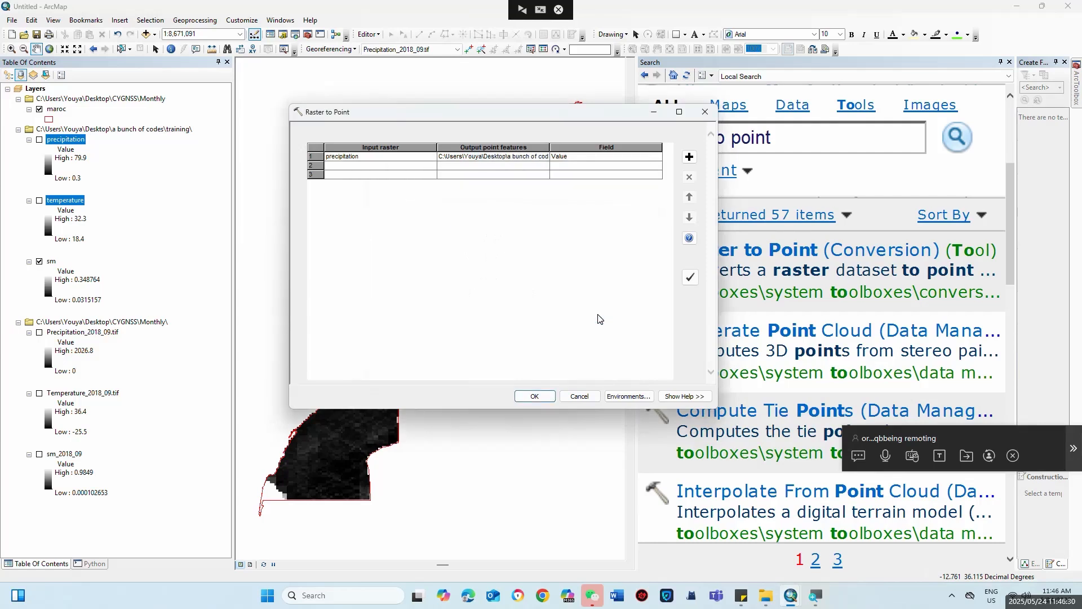
# Step: Maximize the batch conversion window and widen the output point features column to show the full path
pyautogui.click(523, 160)
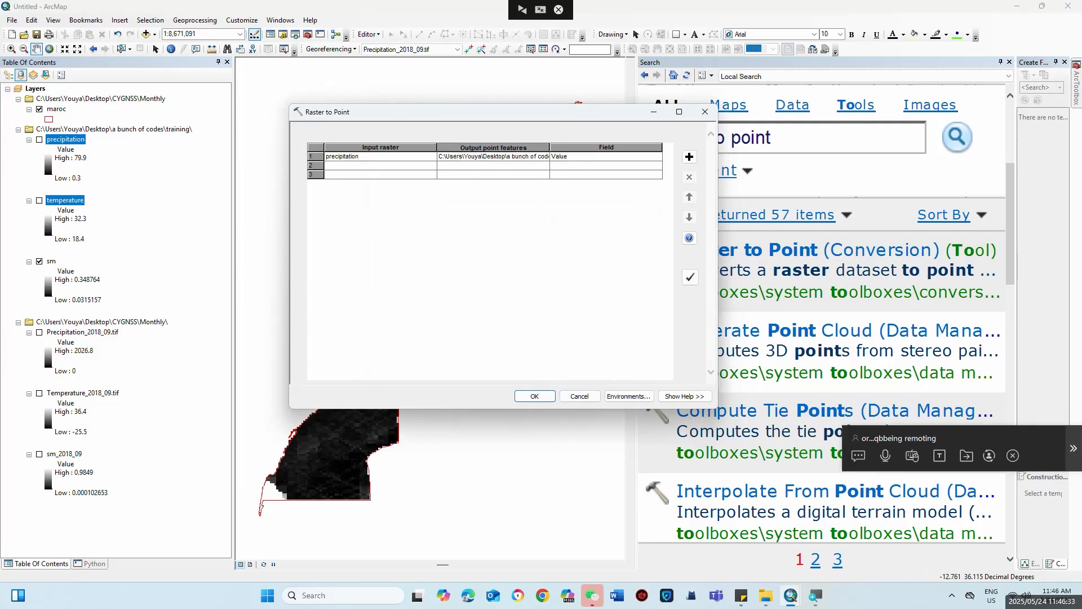
pyautogui.press('Right')
pyautogui.press('Right')
pyautogui.press('Right')
pyautogui.press('Right')
pyautogui.press('Right')
pyautogui.press('Right')
pyautogui.press('Right')
pyautogui.press('Right')
pyautogui.press('Right')
pyautogui.press('Right')
pyautogui.press('Right')
pyautogui.press('Right')
pyautogui.press('Right')
pyautogui.press('Right')
pyautogui.press('Right')
pyautogui.press('Right')
pyautogui.press('Right')
pyautogui.press('Right')
pyautogui.press('Right')
pyautogui.press('Right')
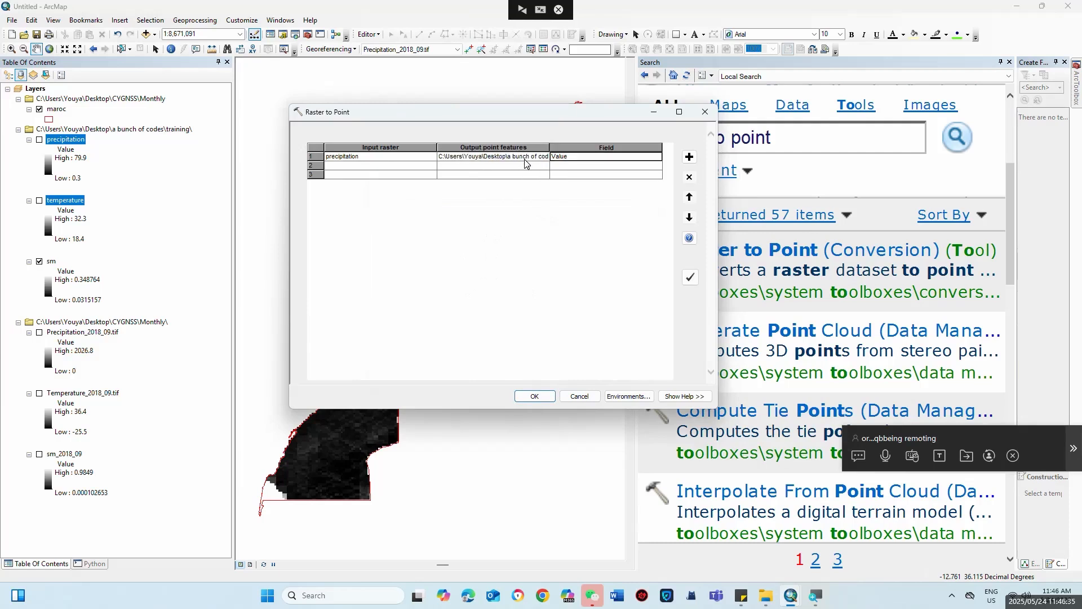
pyautogui.click(680, 113)
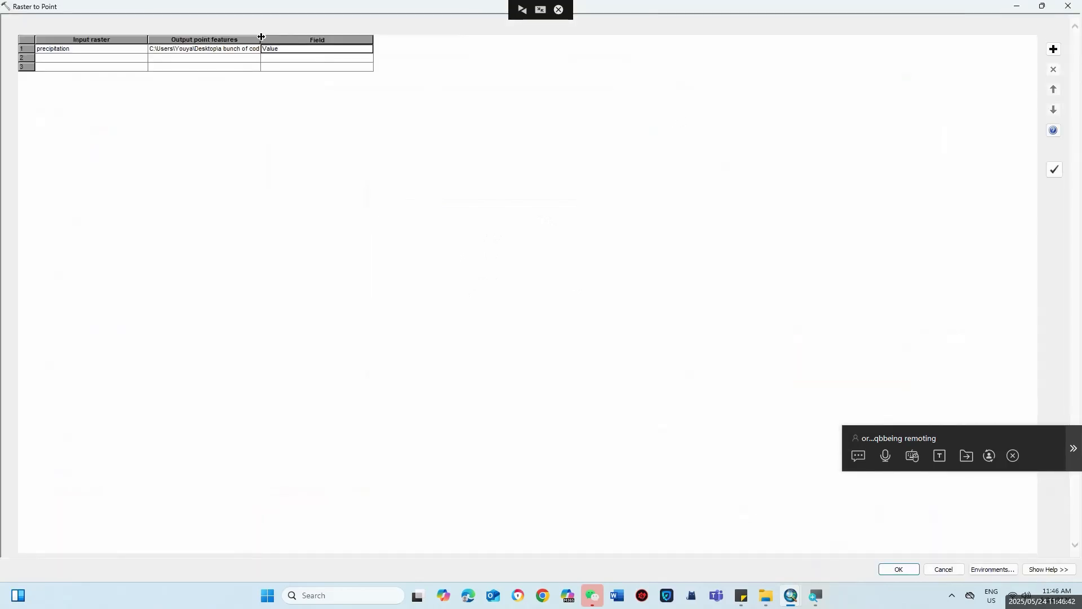
pyautogui.moveTo(438, 27); pyautogui.dragTo(450, 28)
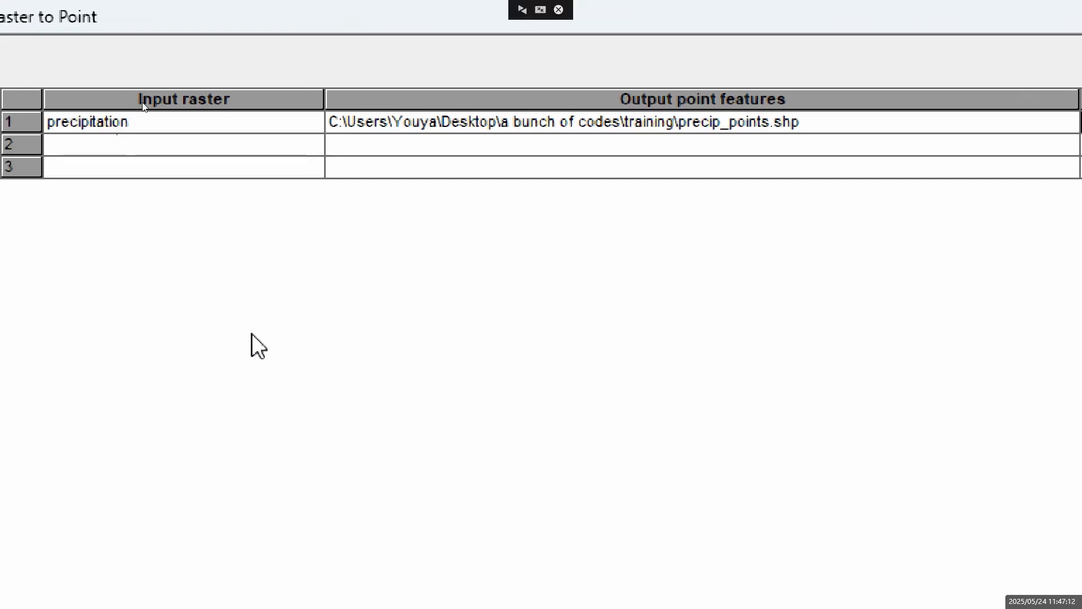
# Step: Set the clipped temperature raster as the input raster of the second batch row
pyautogui.rightClick(273, 128)
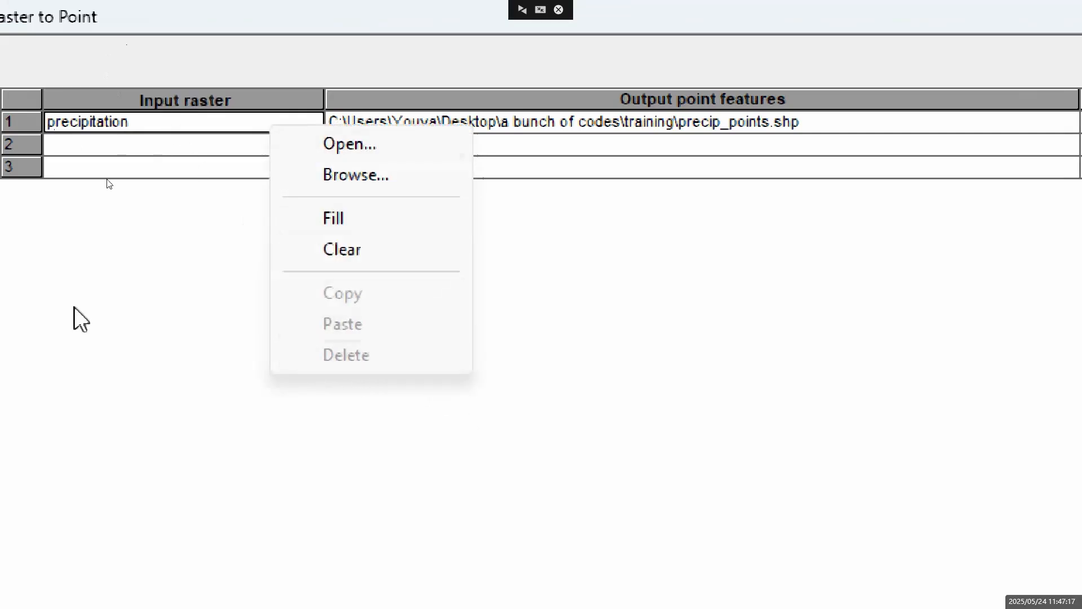
pyautogui.click(266, 515)
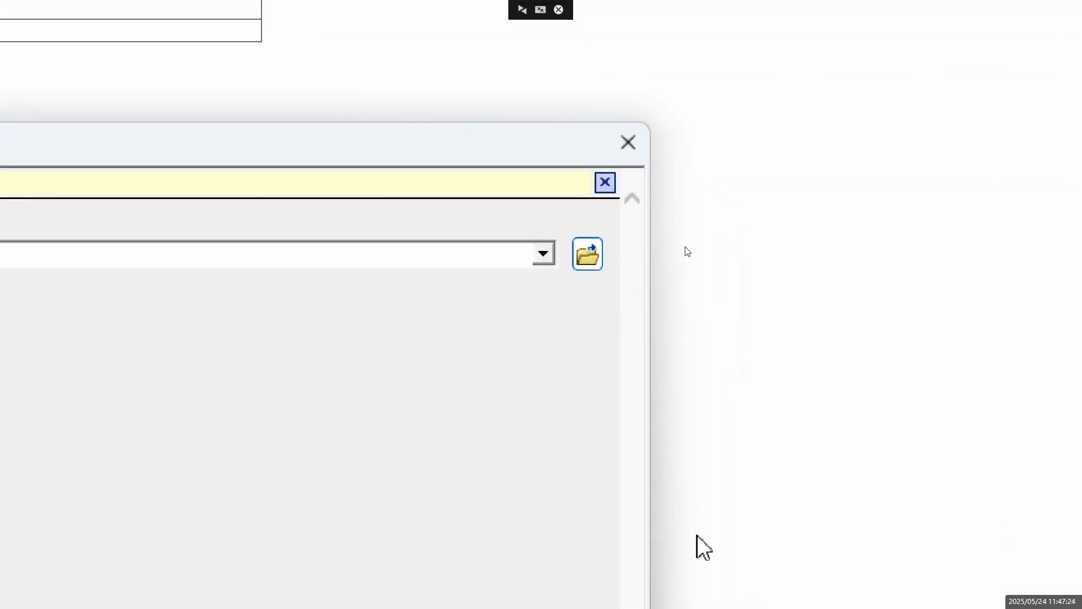
pyautogui.click(545, 257)
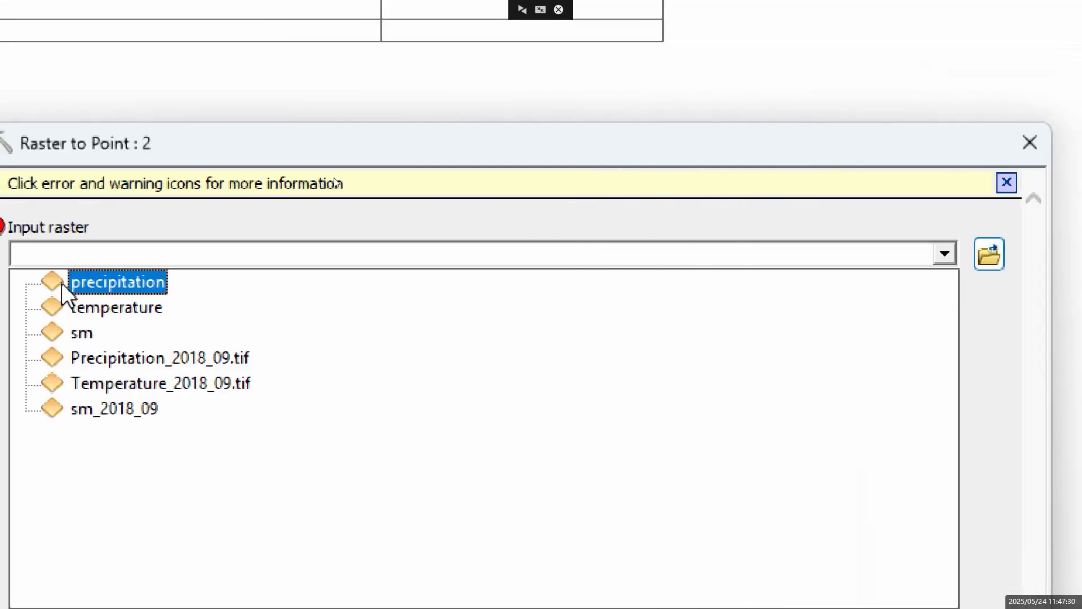
pyautogui.click(120, 309)
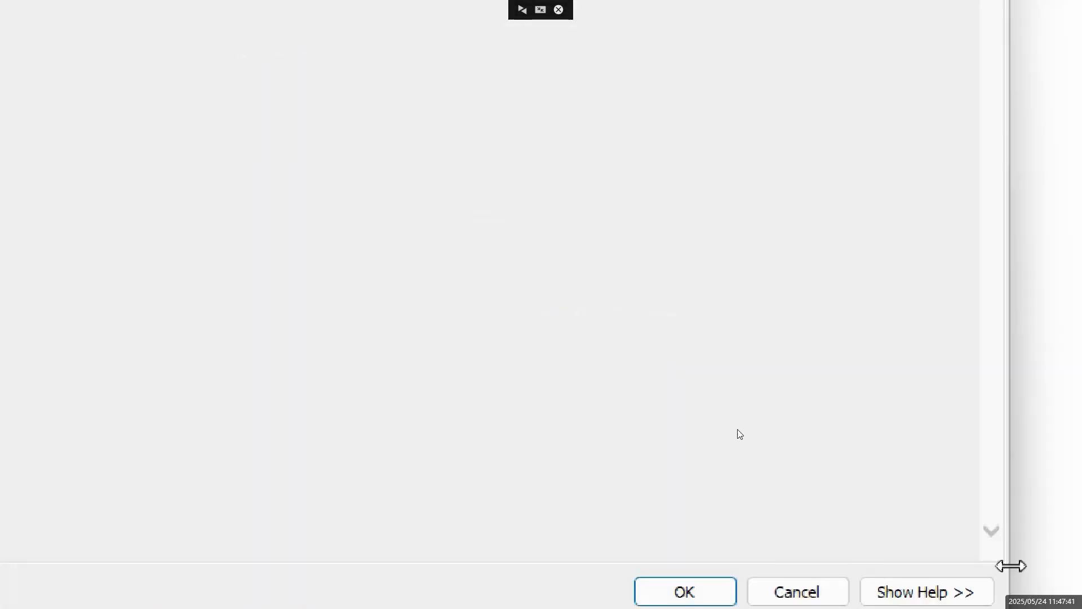
pyautogui.click(643, 488)
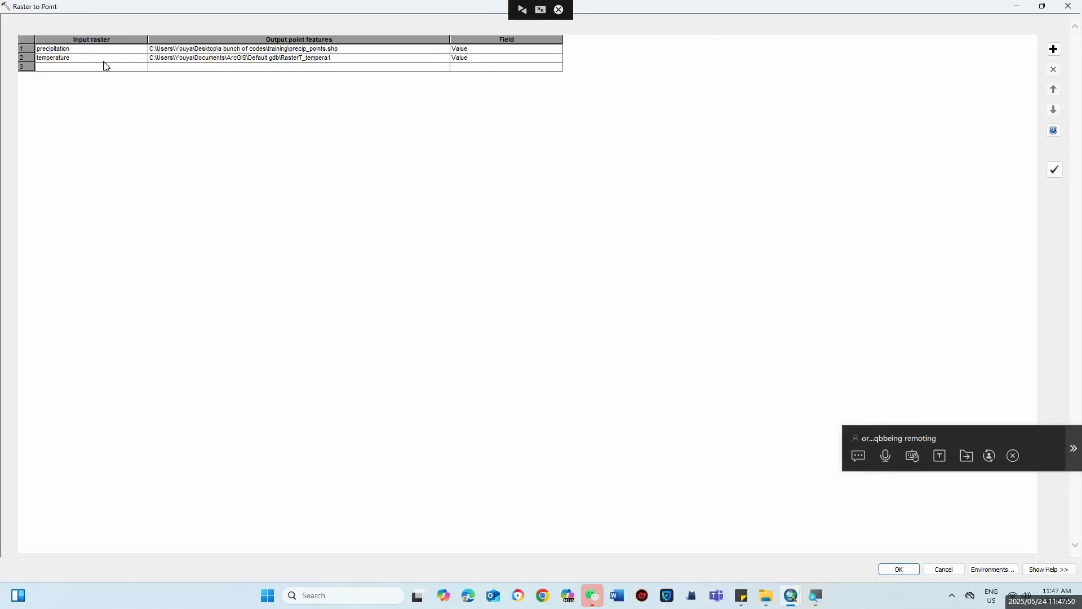
# Step: Set the clipped sm raster as the input raster of the third batch row
pyautogui.doubleClick(106, 67)
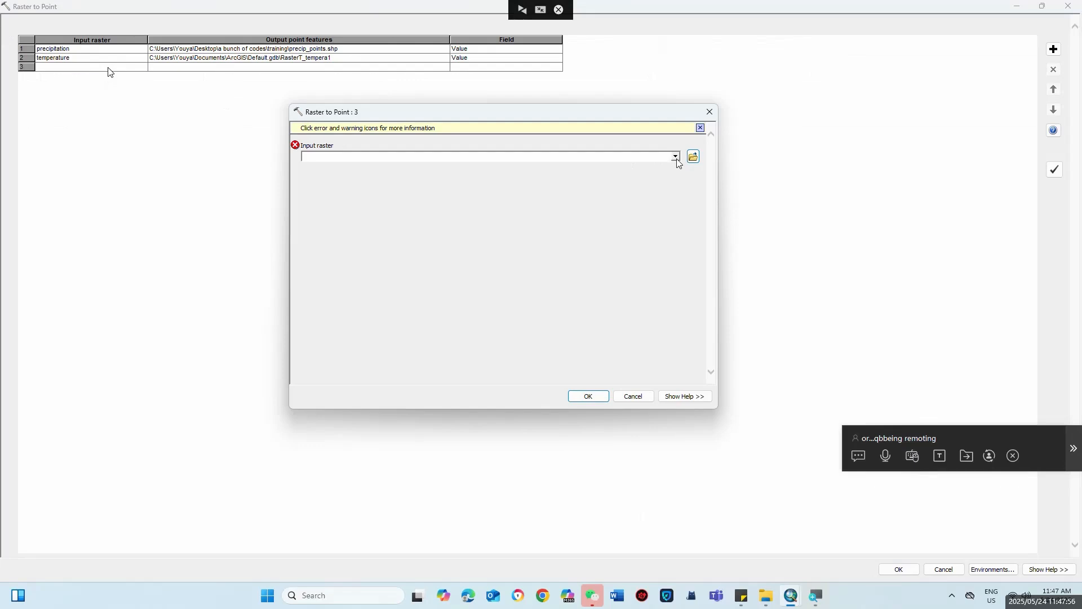
pyautogui.click(676, 157)
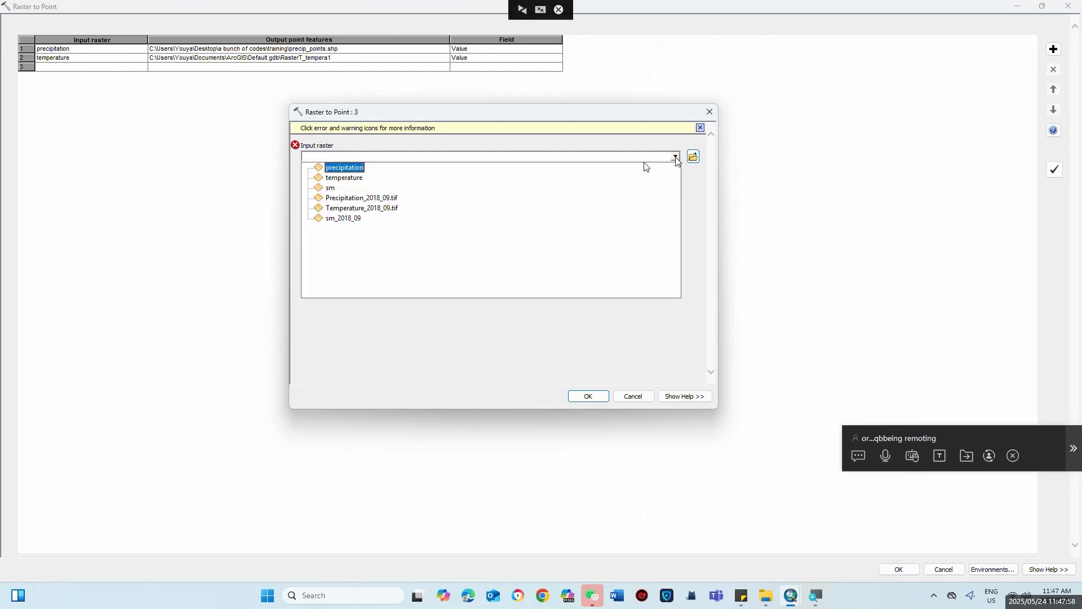
pyautogui.click(344, 188)
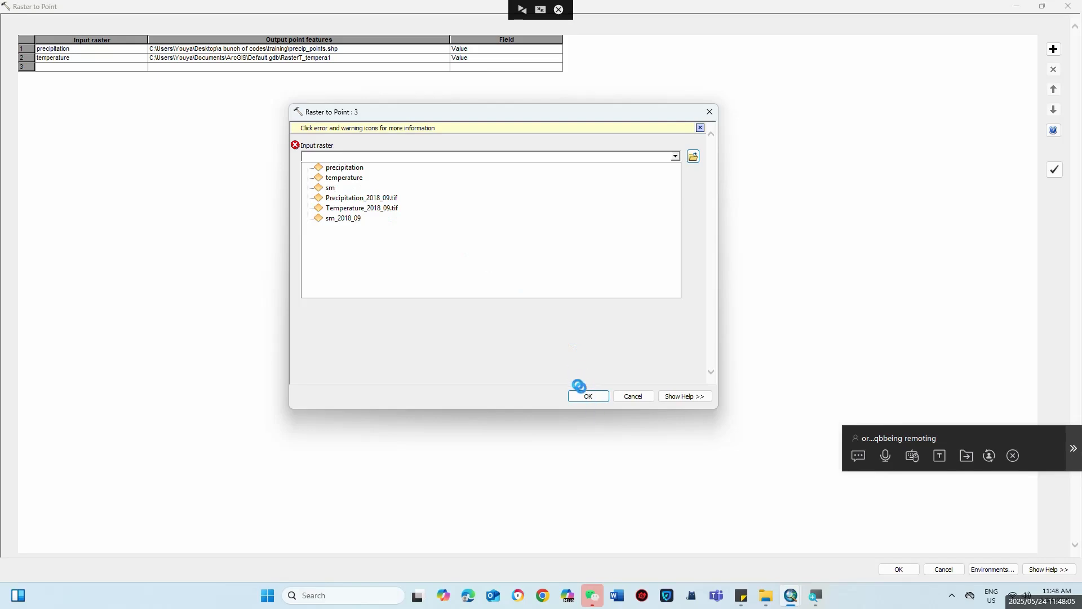
pyautogui.click(587, 398)
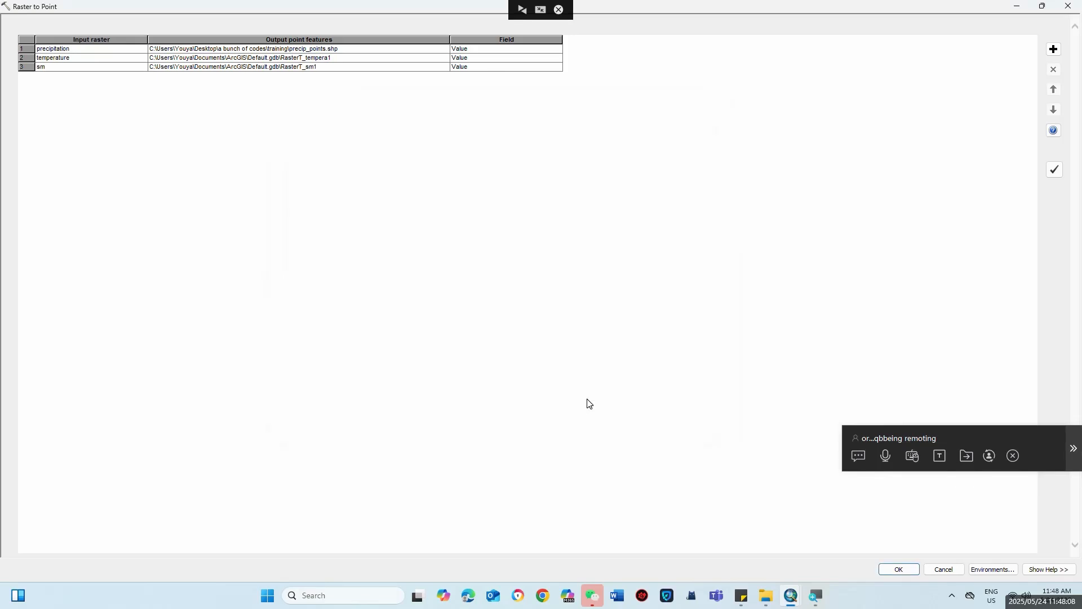
# Step: Fill the first row's output path down the column and rename the temperature row's output to temp_points.shp
pyautogui.rightClick(320, 51)
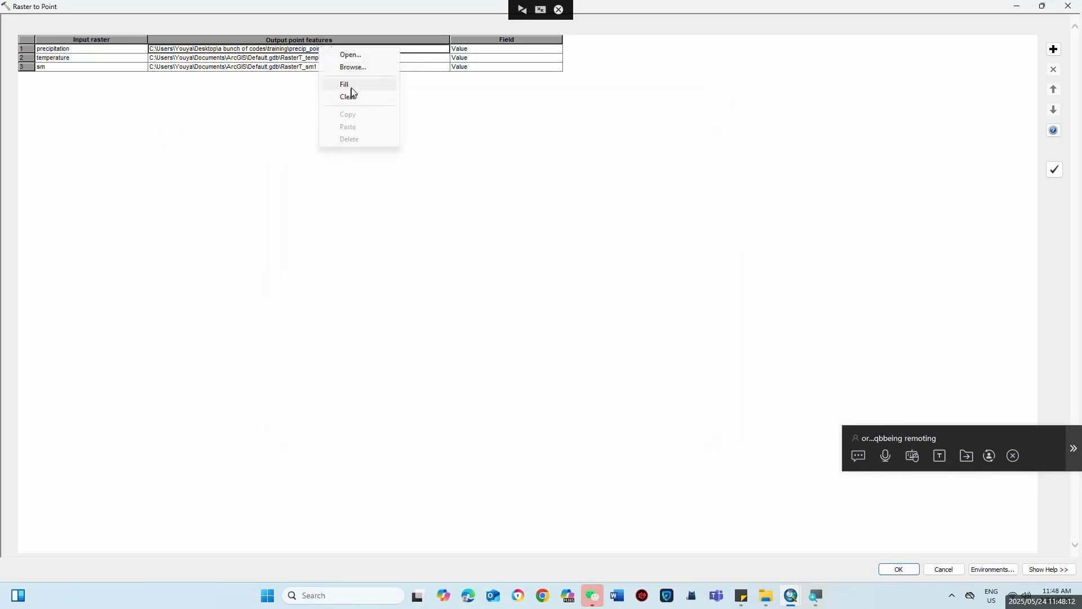
pyautogui.click(349, 85)
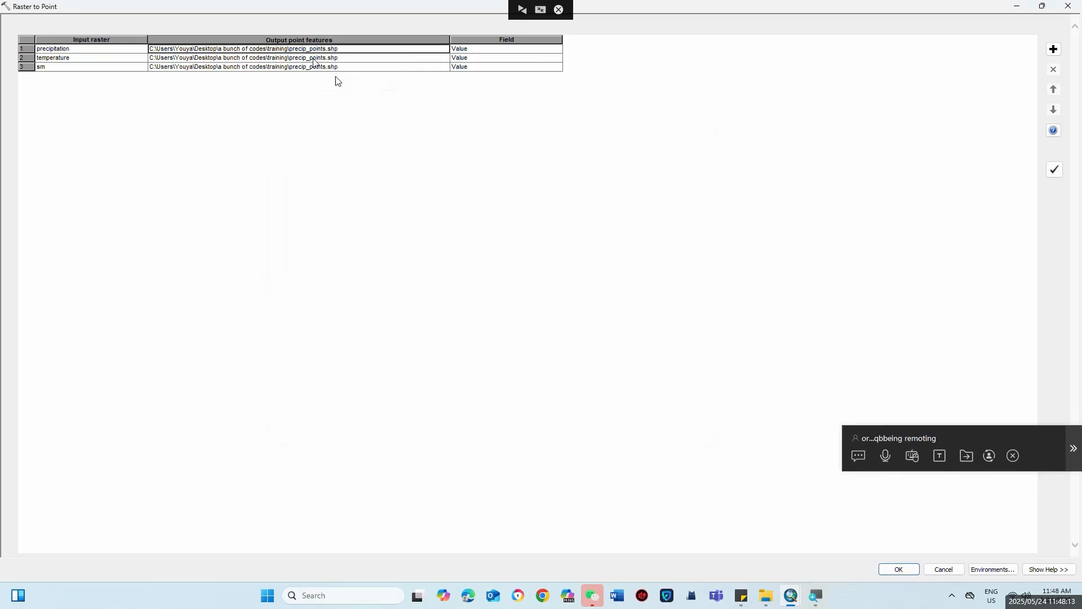
pyautogui.click(306, 57)
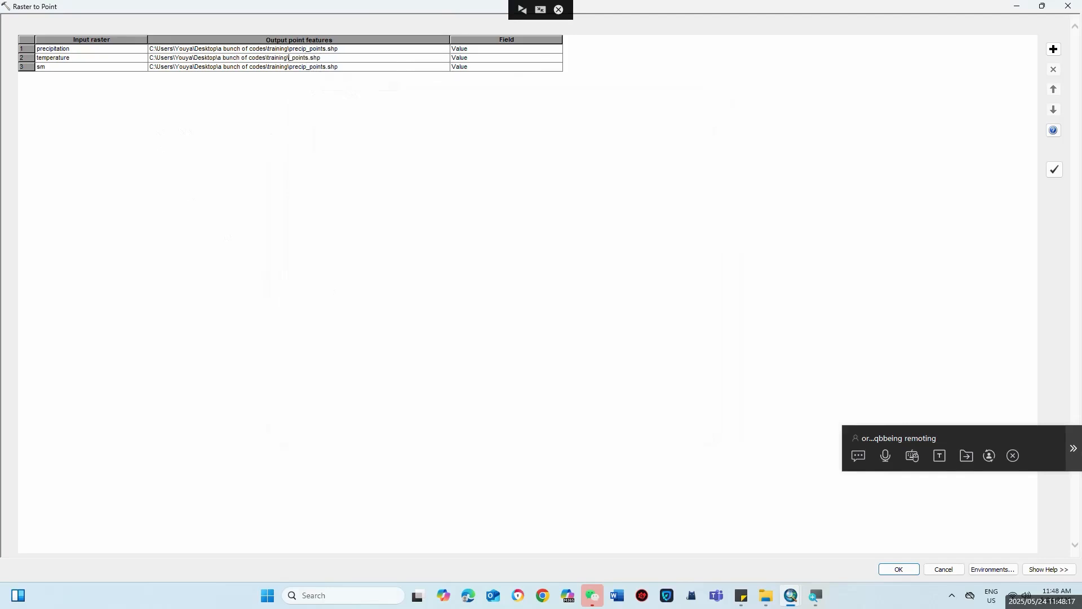
pyautogui.write('temp')
# Step: Rename the sm row's output to sm_points.shp and run the batch Raster to Point conversion
pyautogui.click(307, 67)
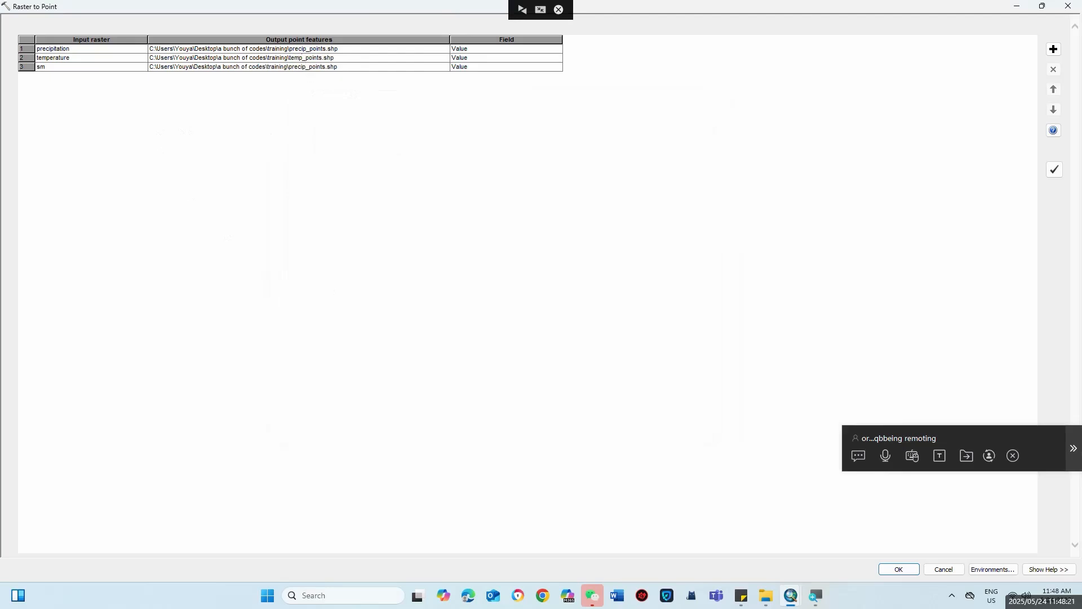
pyautogui.press('BackSpace')
pyautogui.press('BackSpace')
pyautogui.press('BackSpace')
pyautogui.press('BackSpace')
pyautogui.press('BackSpace')
pyautogui.press('BackSpace')
pyautogui.write('sm')
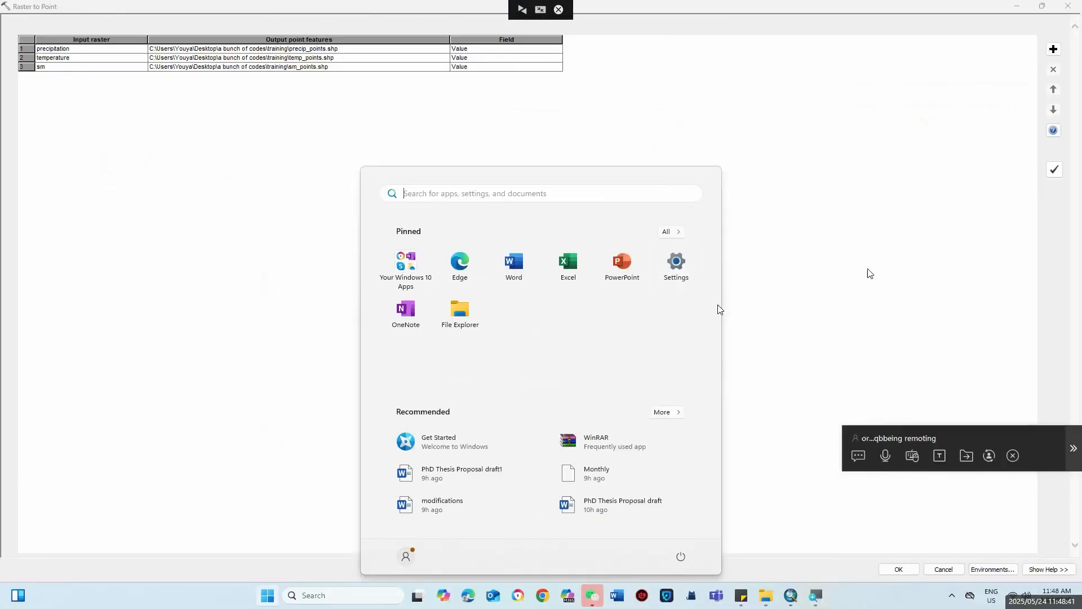
pyautogui.click(867, 271)
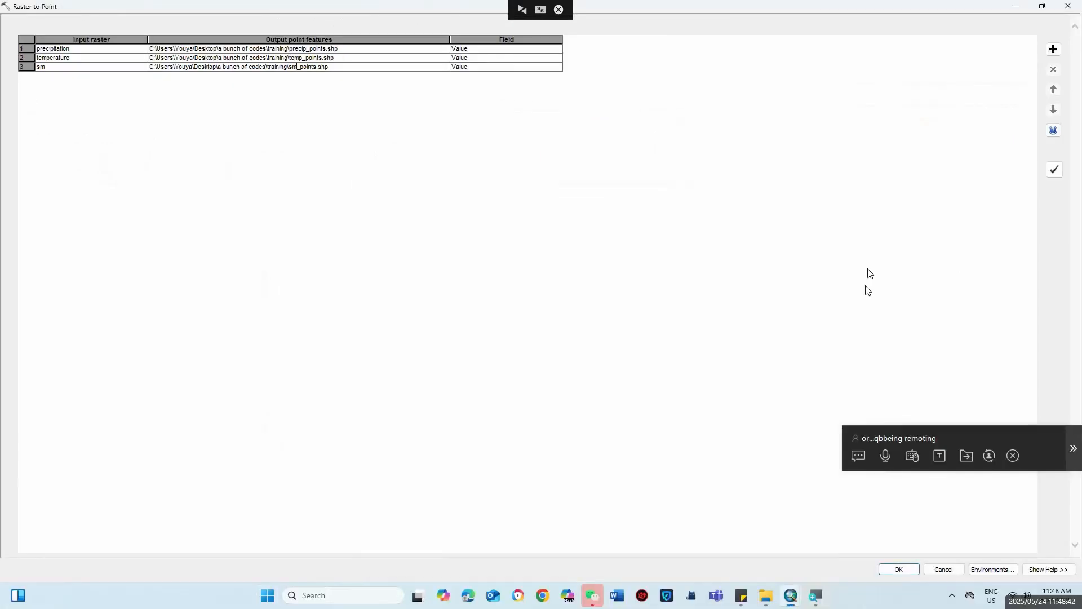
pyautogui.click(898, 569)
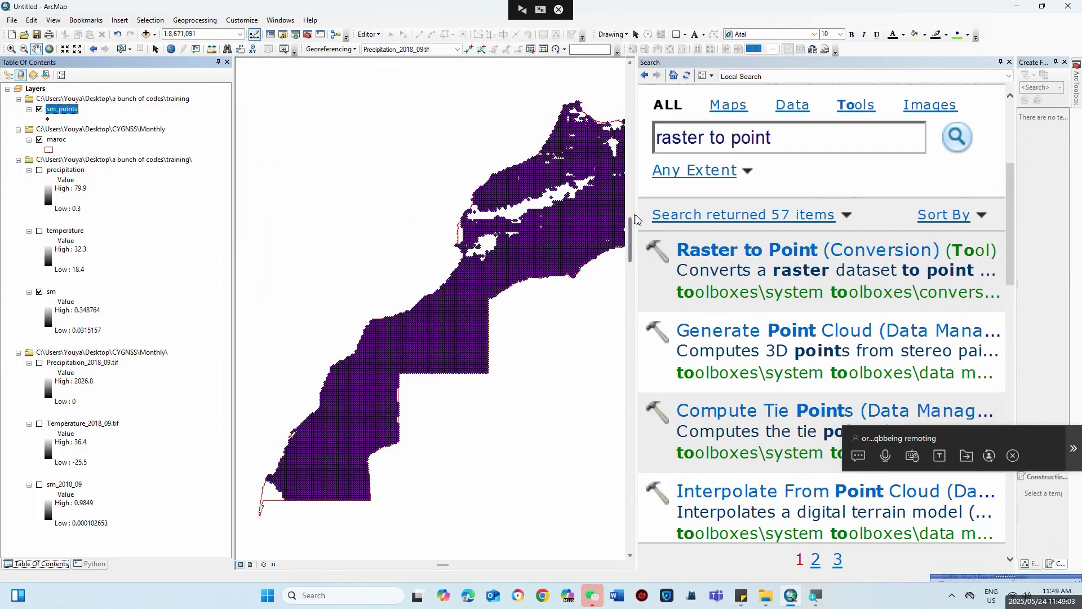
# Step: Replace the previous tool search with a search for "idw"
pyautogui.moveTo(636, 219); pyautogui.dragTo(851, 230)
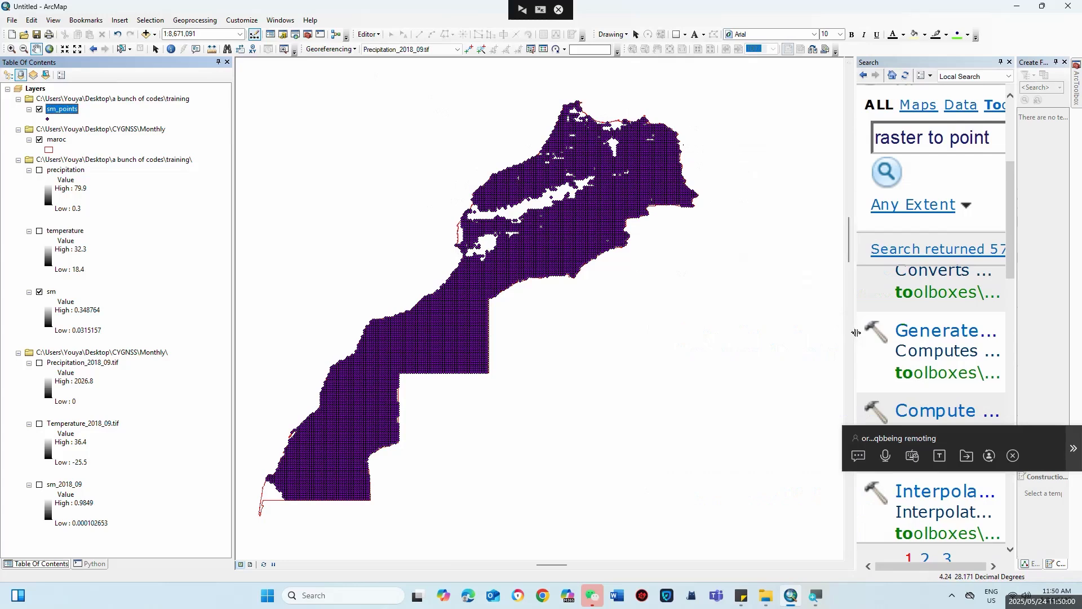
pyautogui.rightClick(740, 318)
pyautogui.click(786, 230)
pyautogui.moveTo(853, 354); pyautogui.dragTo(742, 337)
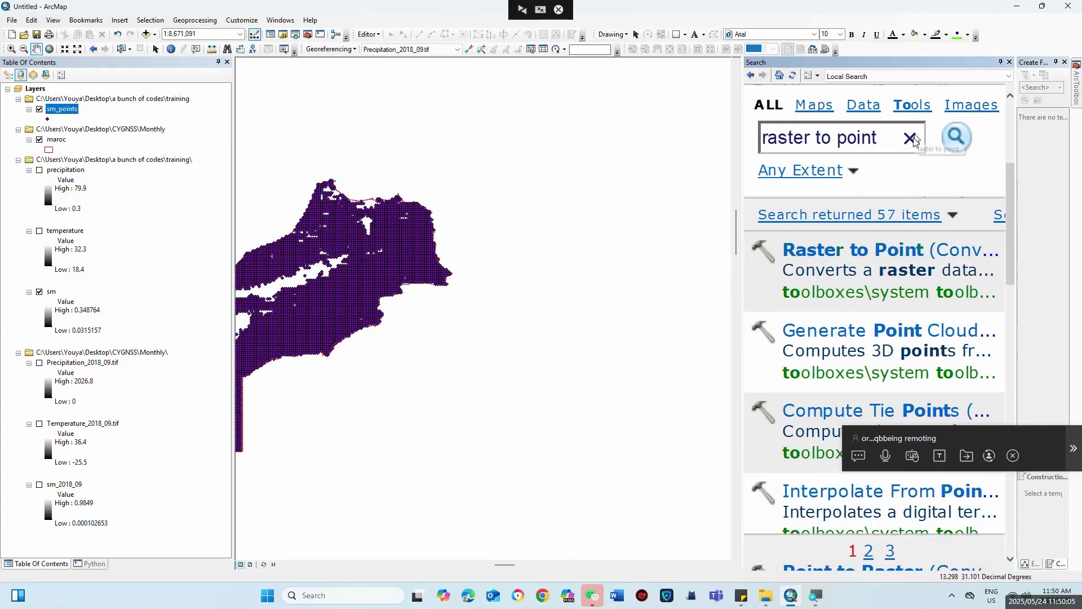
pyautogui.moveTo(885, 138); pyautogui.dragTo(706, 135)
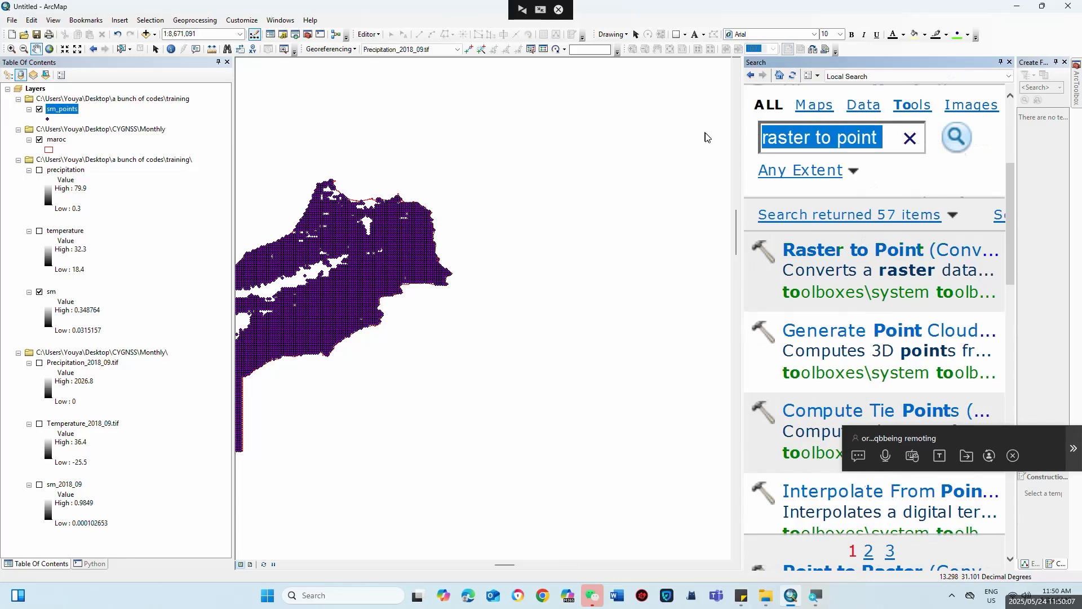
pyautogui.write('idw')
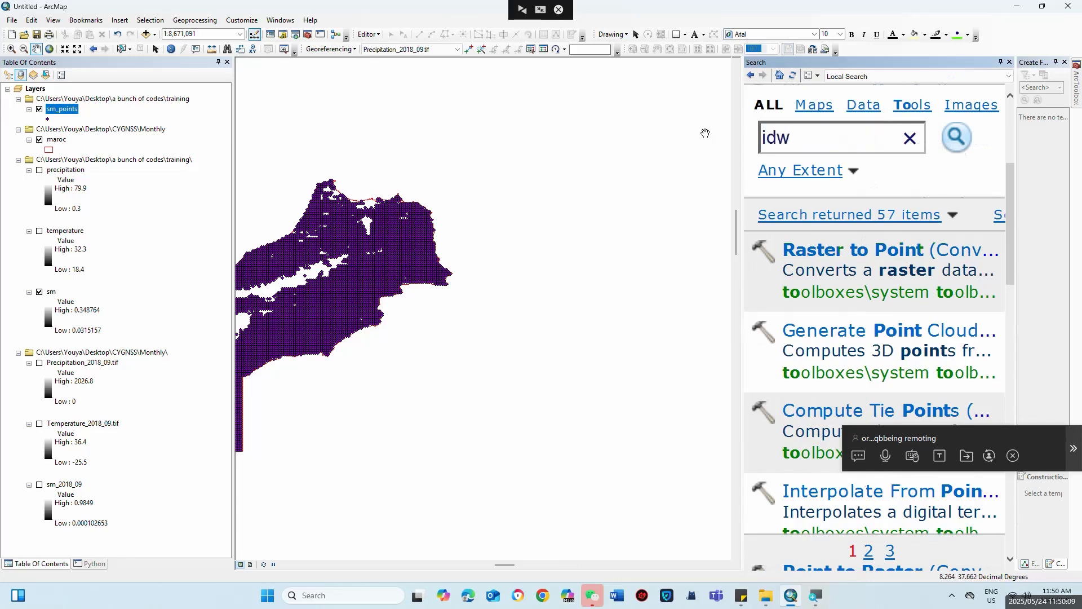
pyautogui.press('Return')
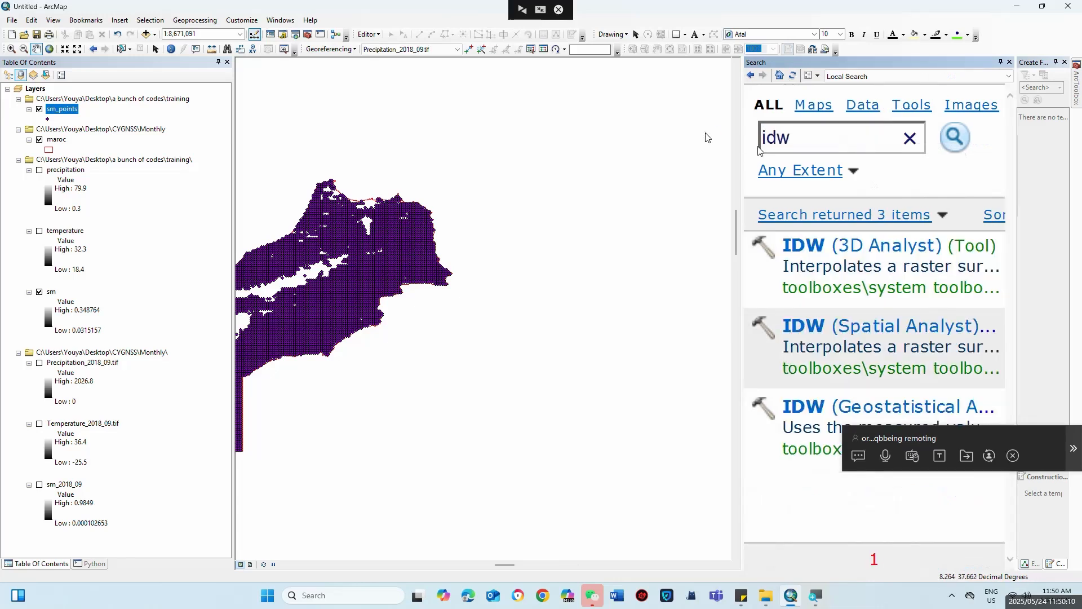
# Step: Open the Spatial Analyst IDW interpolation tool in batch mode
pyautogui.rightClick(838, 331)
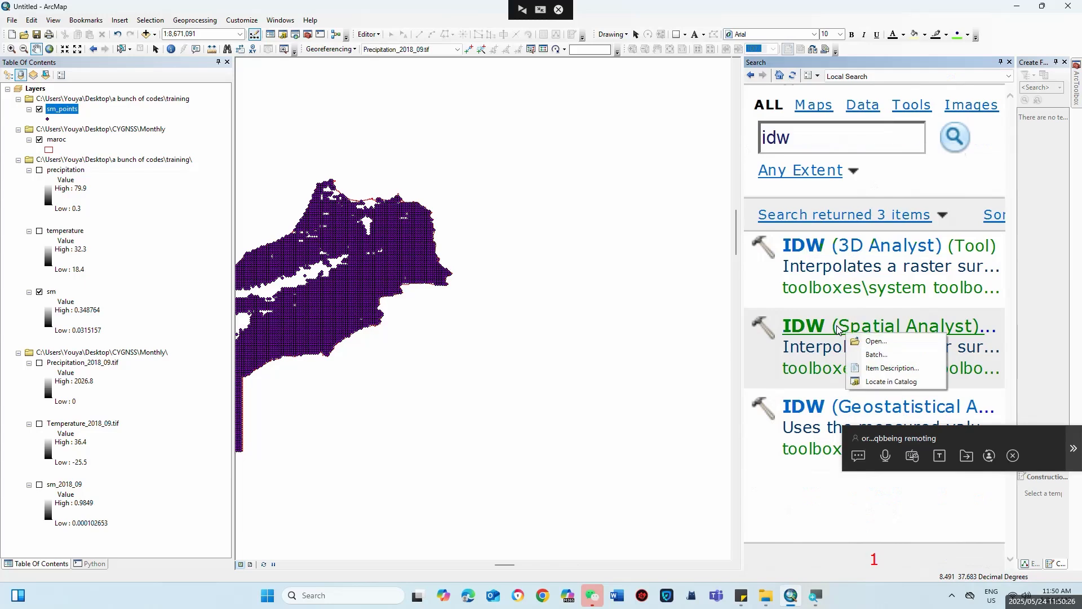
pyautogui.click(872, 355)
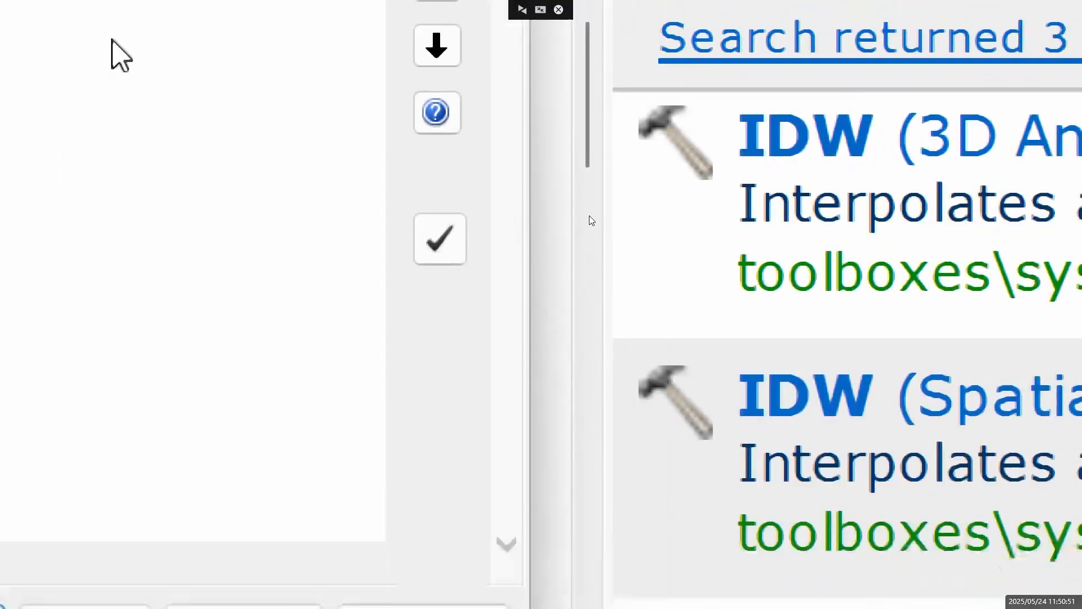
pyautogui.press('super')
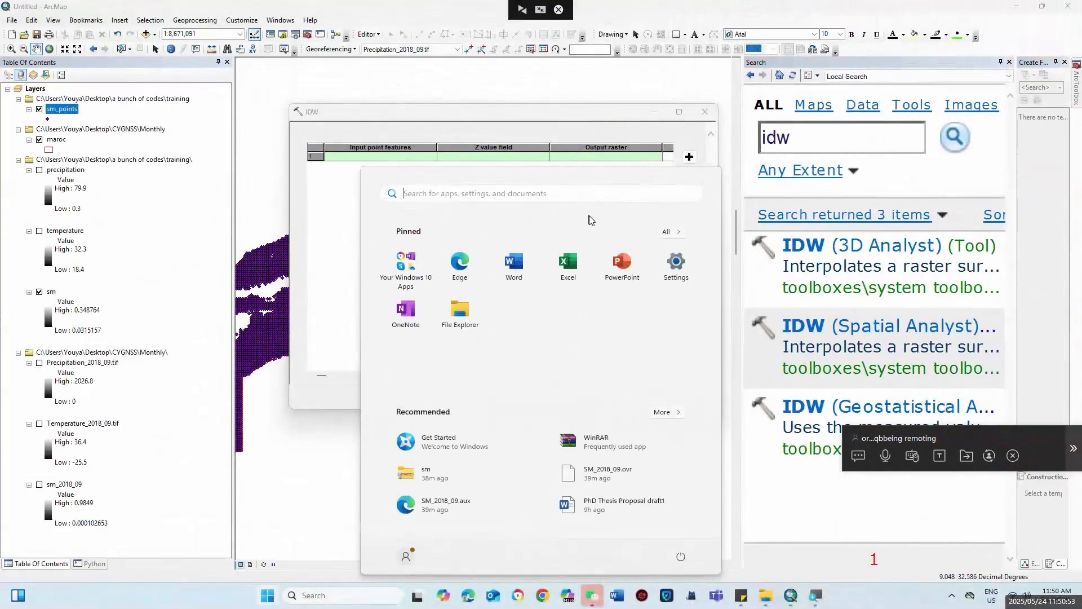
# Step: Add two rows to the IDW batch grid and load precip_points.shp, sm_points.shp and temp_points.shp from the training folder as input point features
pyautogui.click(533, 39)
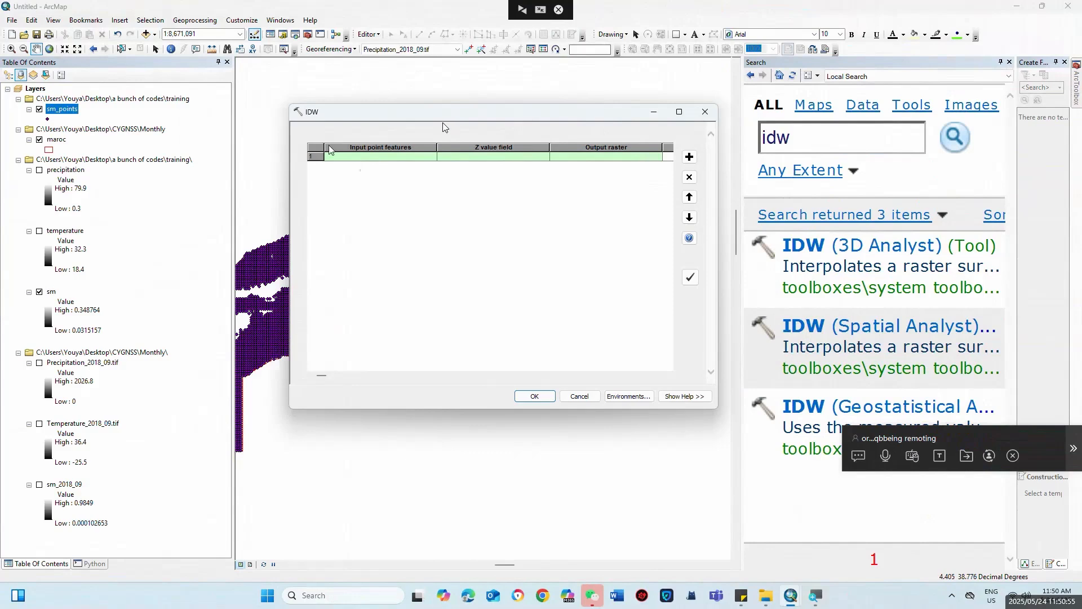
pyautogui.click(689, 157)
pyautogui.click(689, 157)
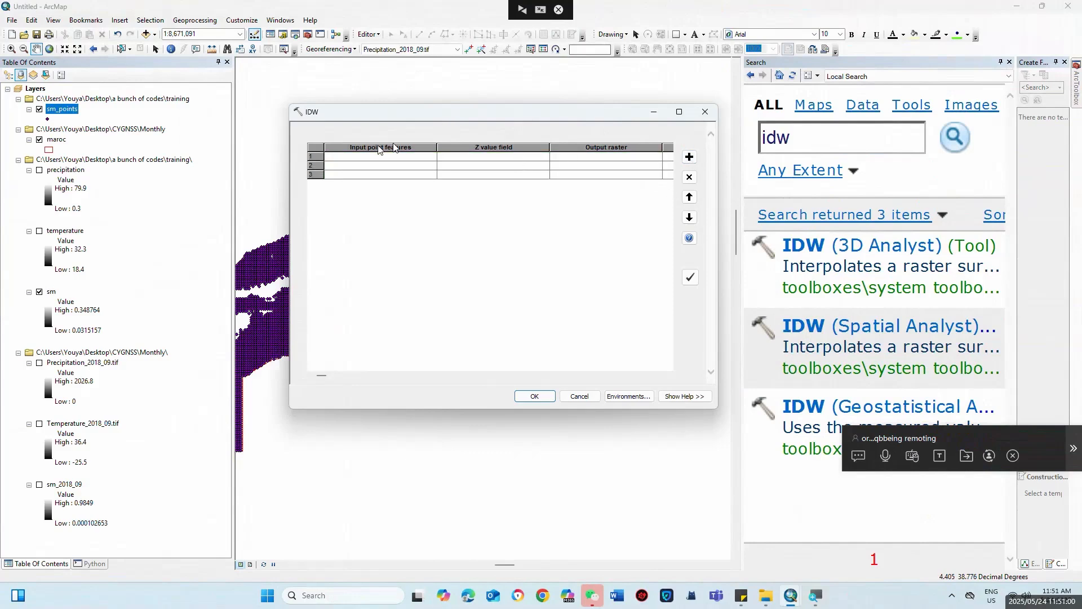
pyautogui.rightClick(392, 160)
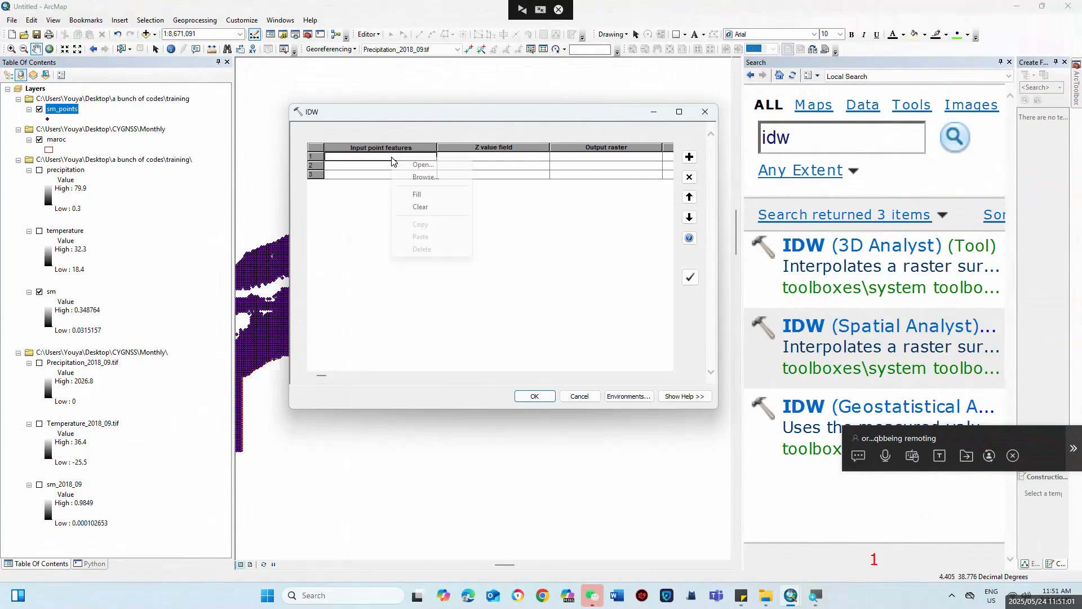
pyautogui.click(426, 177)
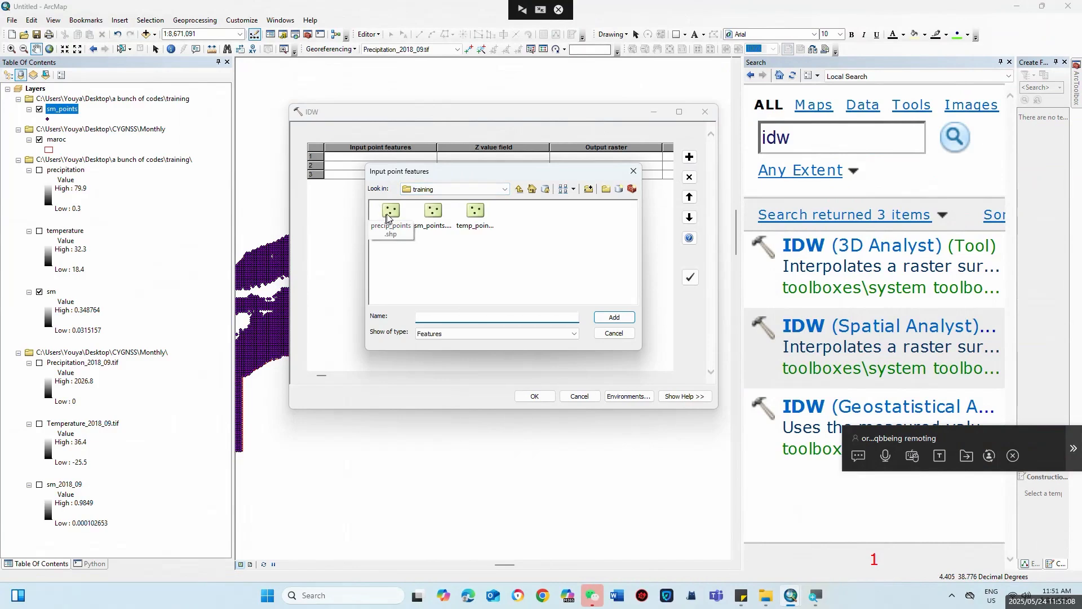
pyautogui.click(390, 213)
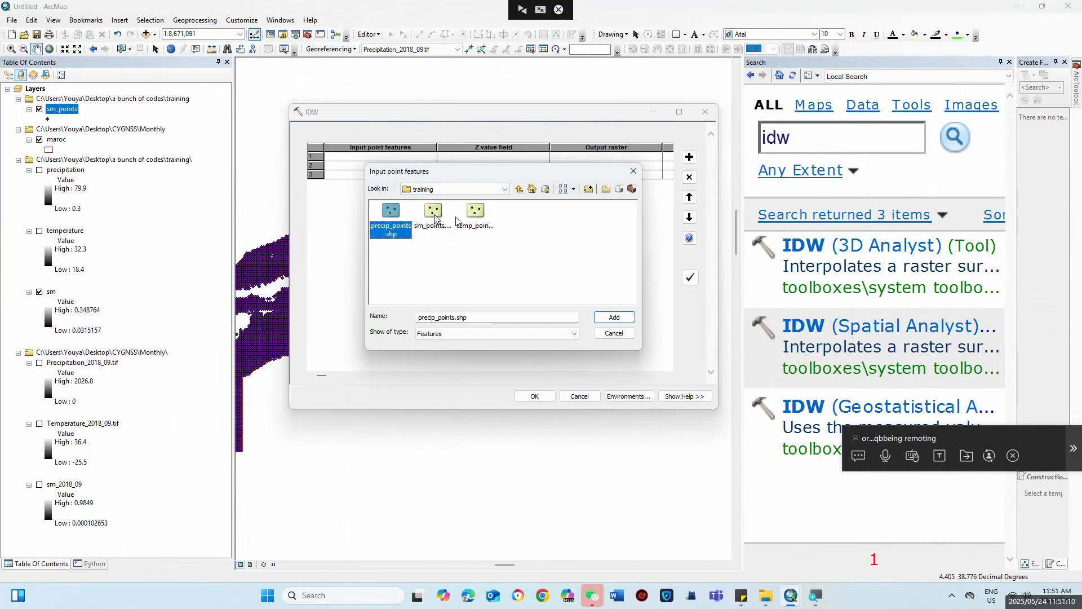
pyautogui.keyDown('ctrl'); pyautogui.click(433, 214); pyautogui.keyUp('ctrl')
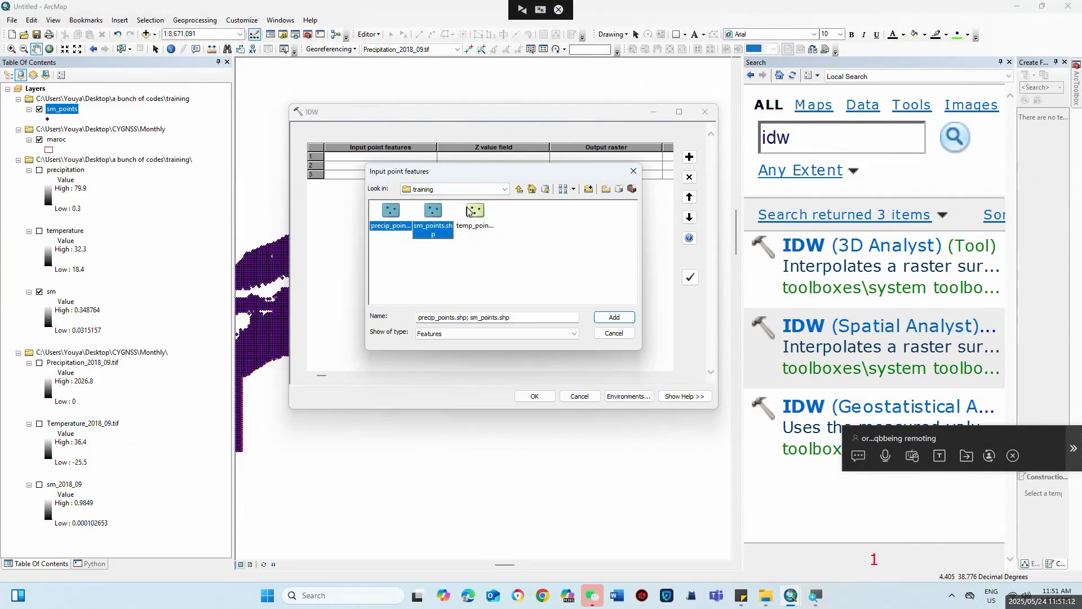
pyautogui.keyDown('ctrl'); pyautogui.click(468, 211); pyautogui.keyUp('ctrl')
pyautogui.click(610, 317)
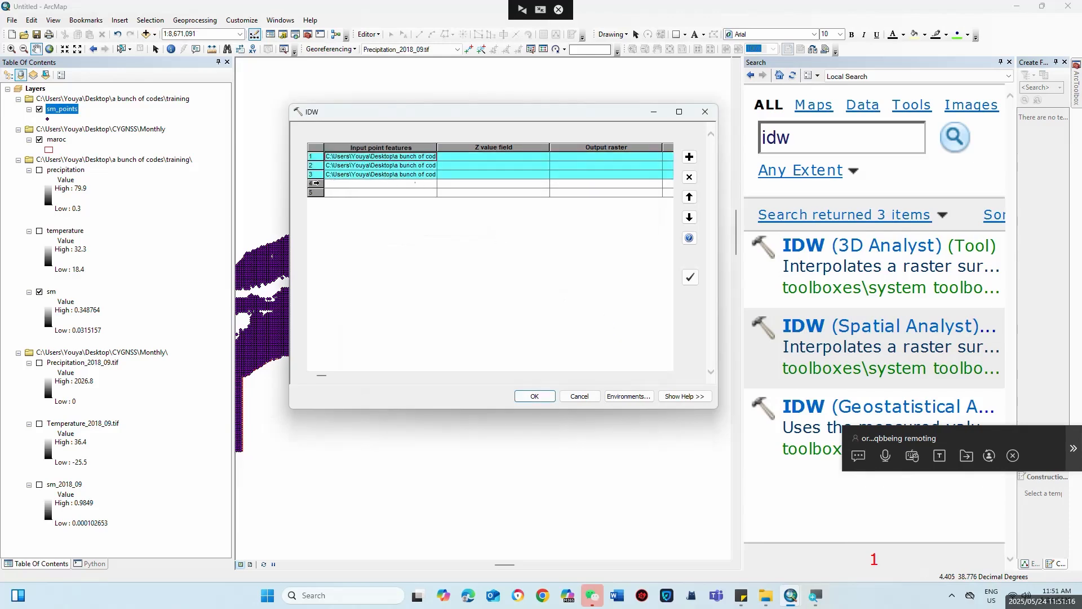
# Step: Delete the empty rows 4 and 5 from the IDW batch grid
pyautogui.click(317, 183)
pyautogui.keyDown('shift'); pyautogui.click(316, 192); pyautogui.keyUp('shift')
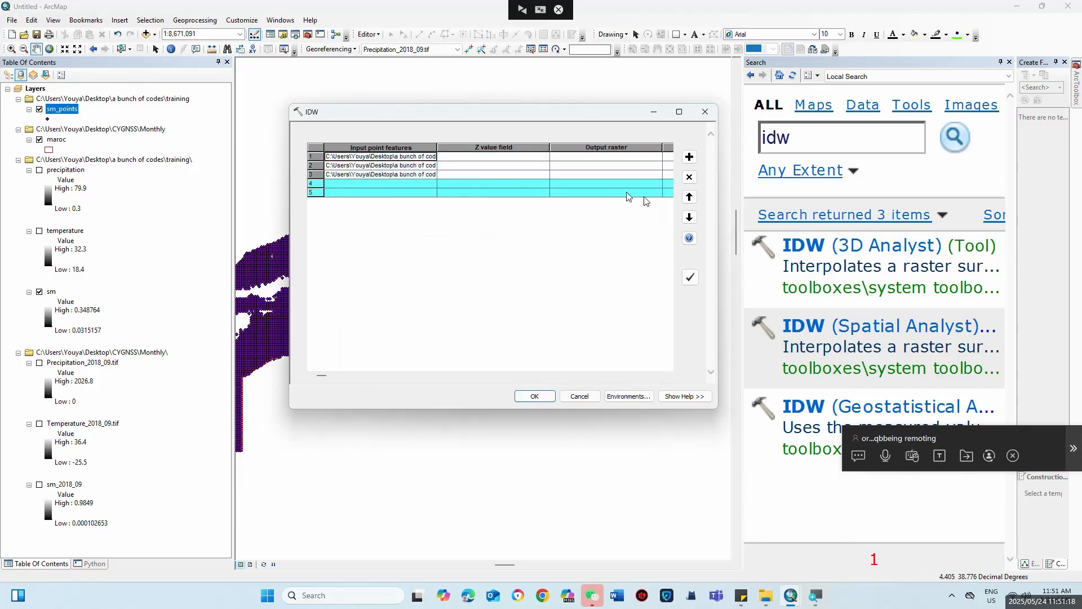
pyautogui.click(689, 178)
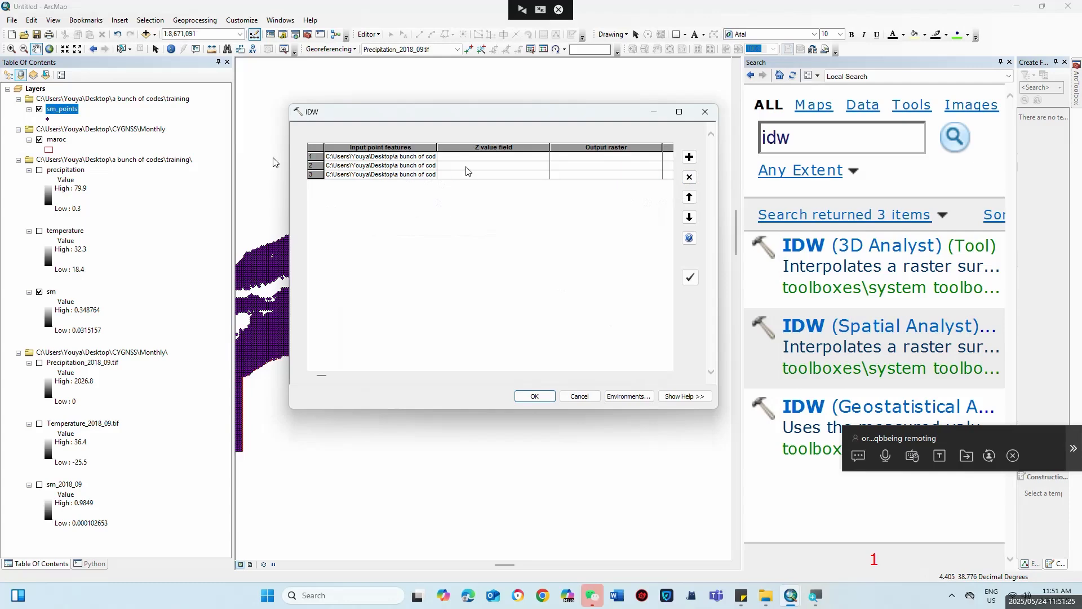
# Step: Set the first row's Z value field to grid_code and fill it down to the other rows
pyautogui.click(515, 156)
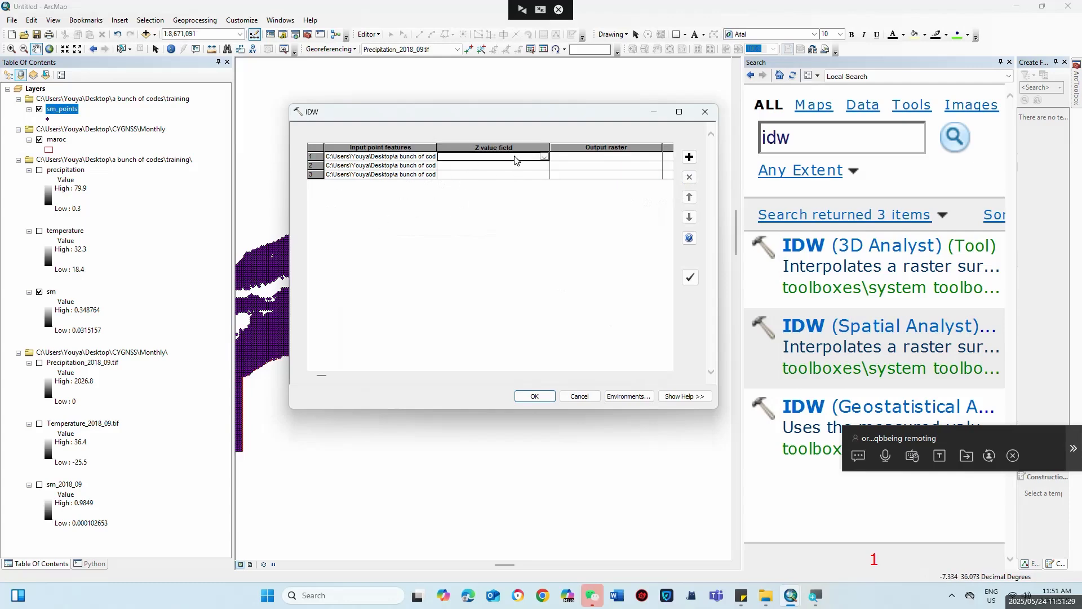
pyautogui.click(545, 158)
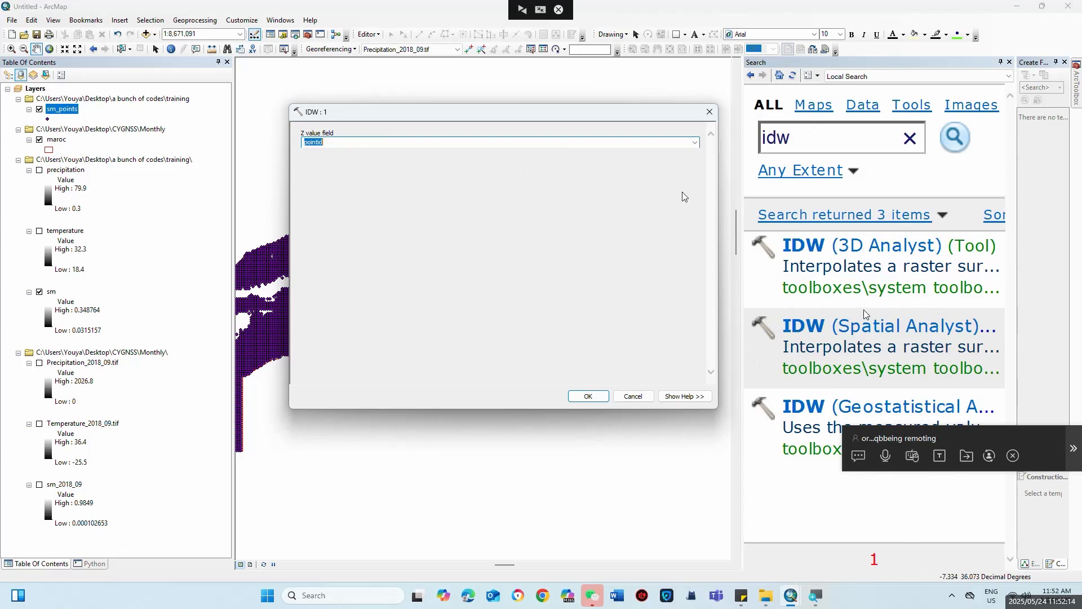
pyautogui.click(695, 144)
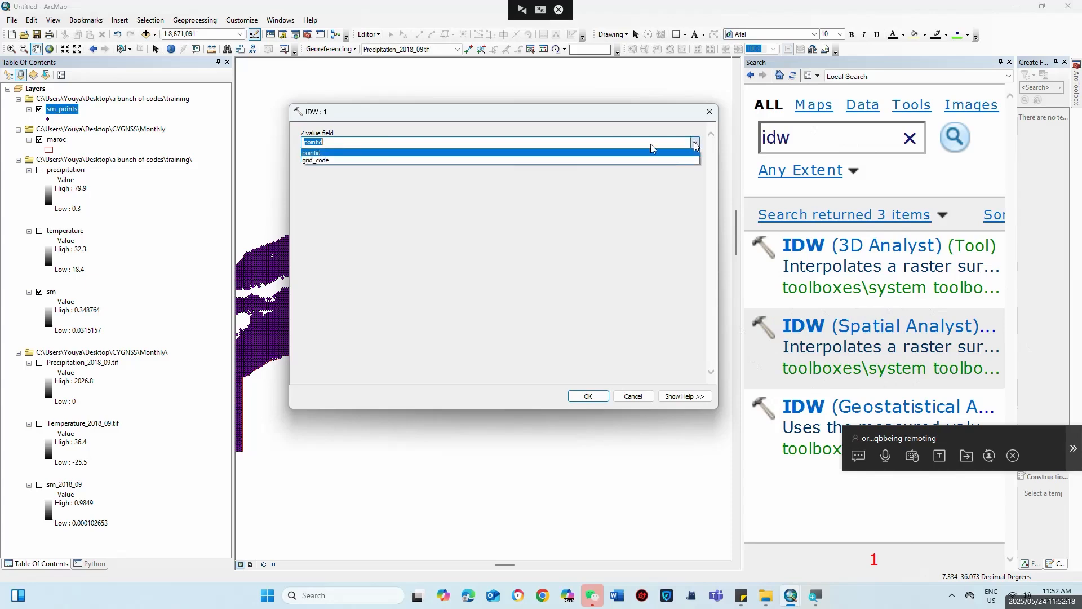
pyautogui.click(478, 159)
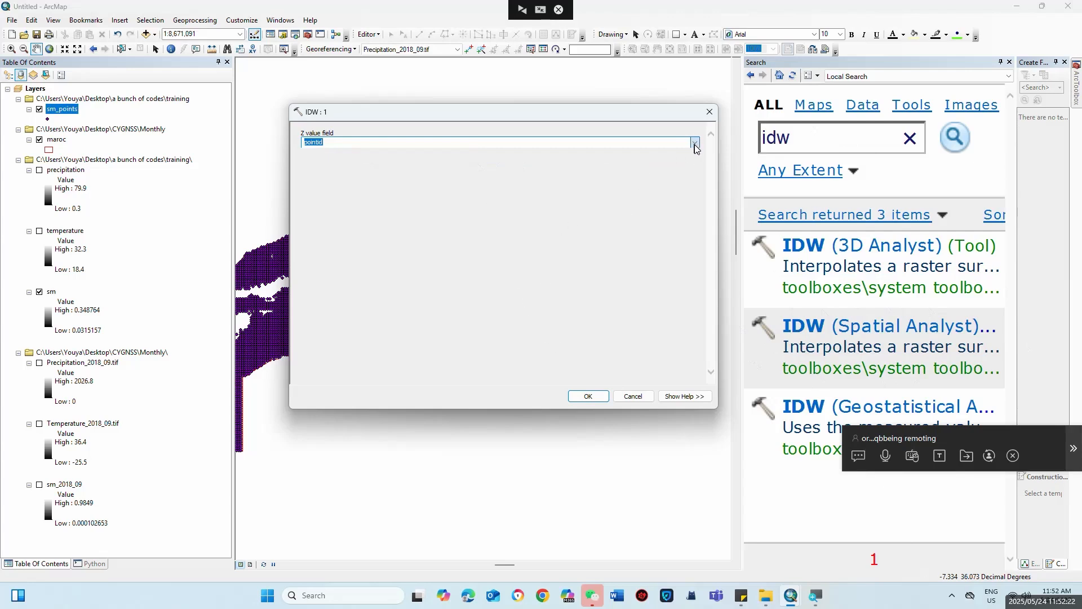
pyautogui.click(428, 142)
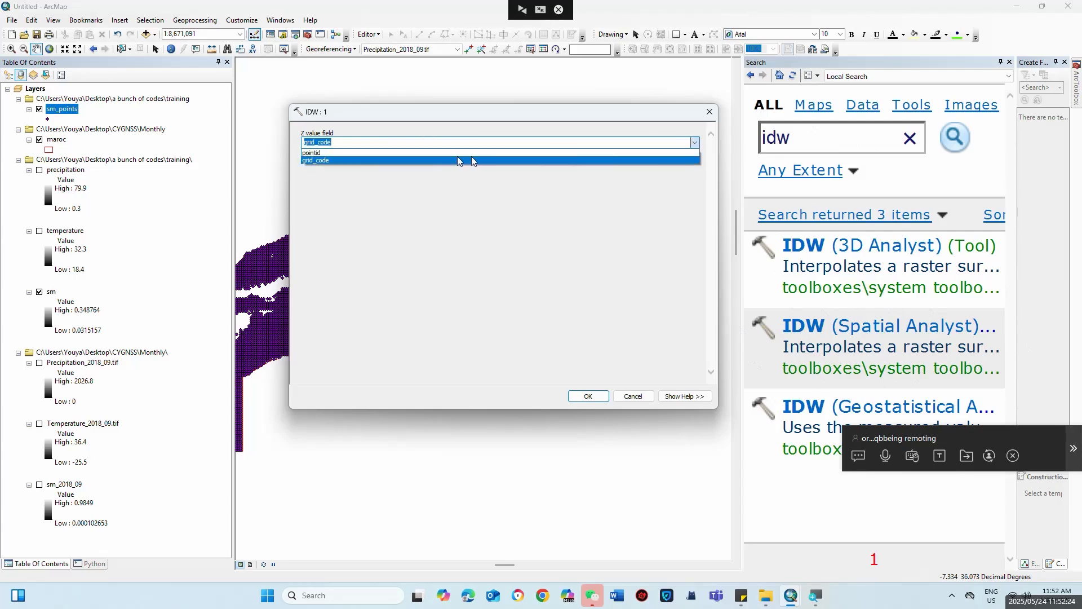
pyautogui.click(426, 161)
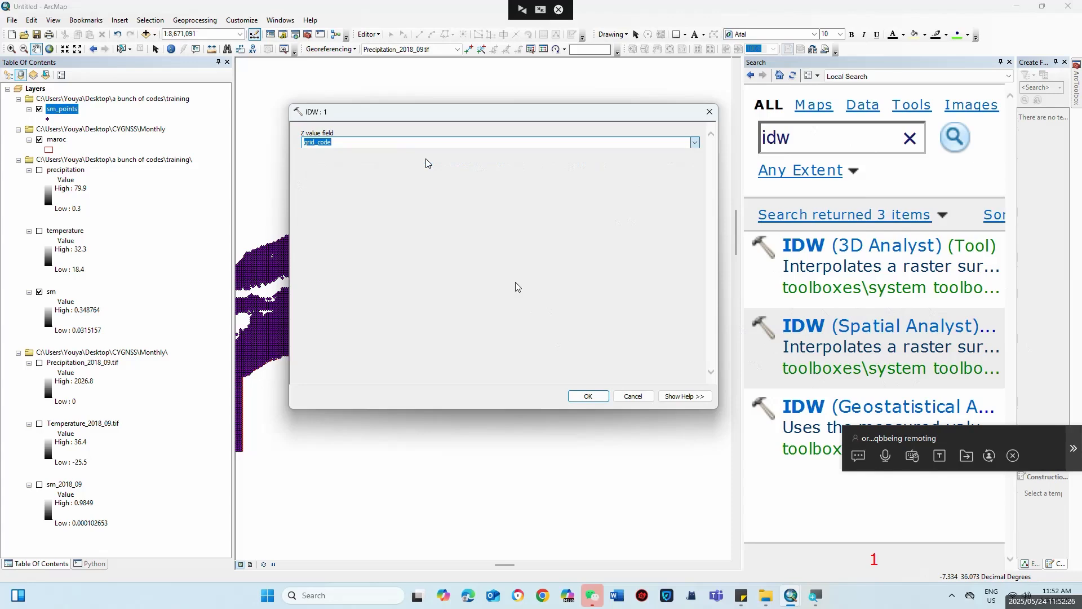
pyautogui.click(587, 396)
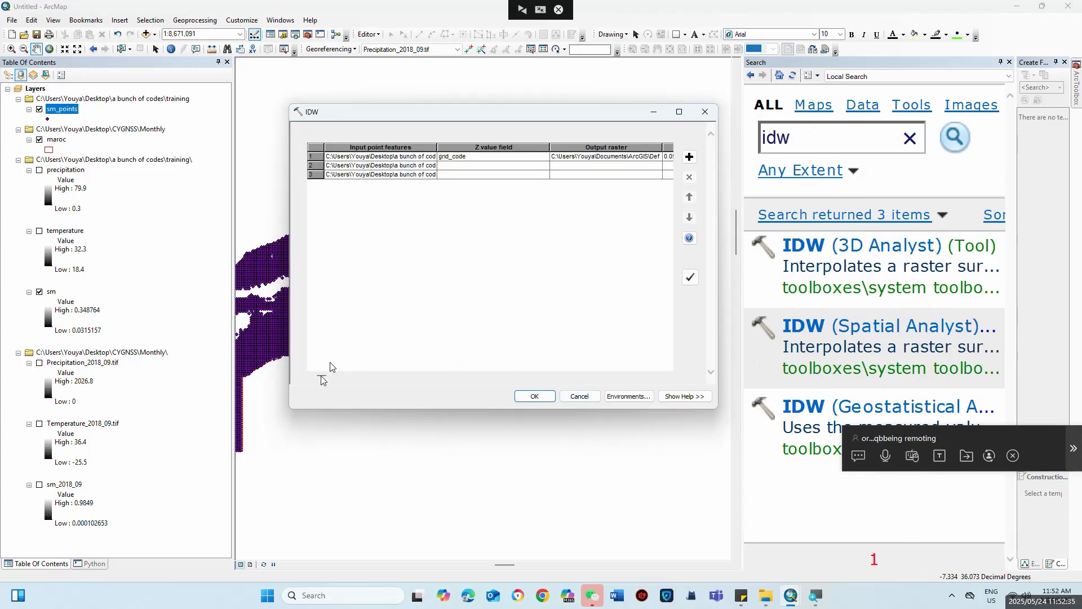
pyautogui.rightClick(479, 159)
pyautogui.click(512, 197)
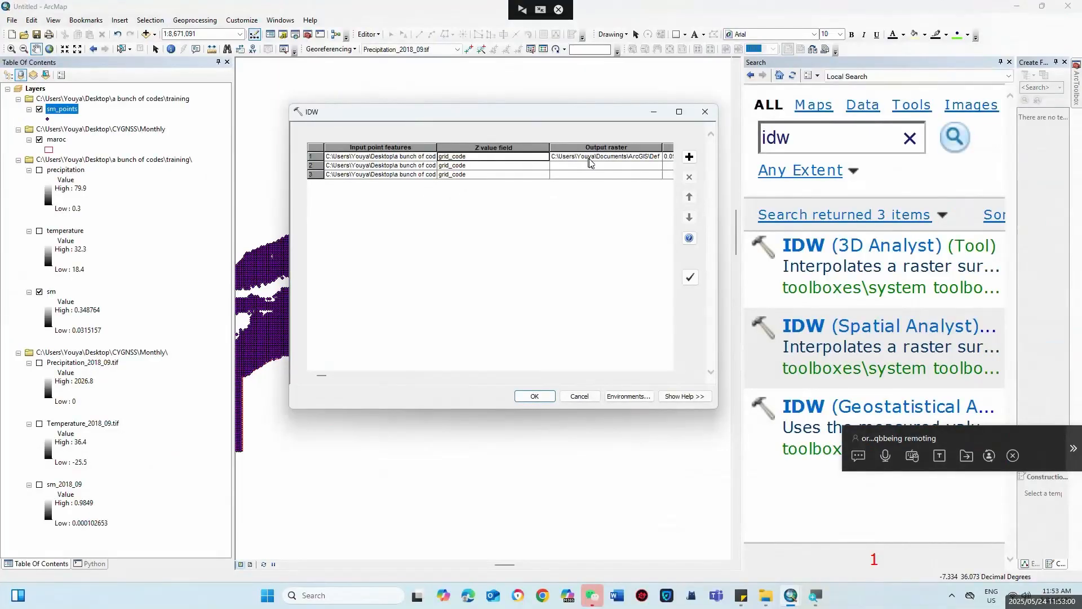
pyautogui.click(591, 157)
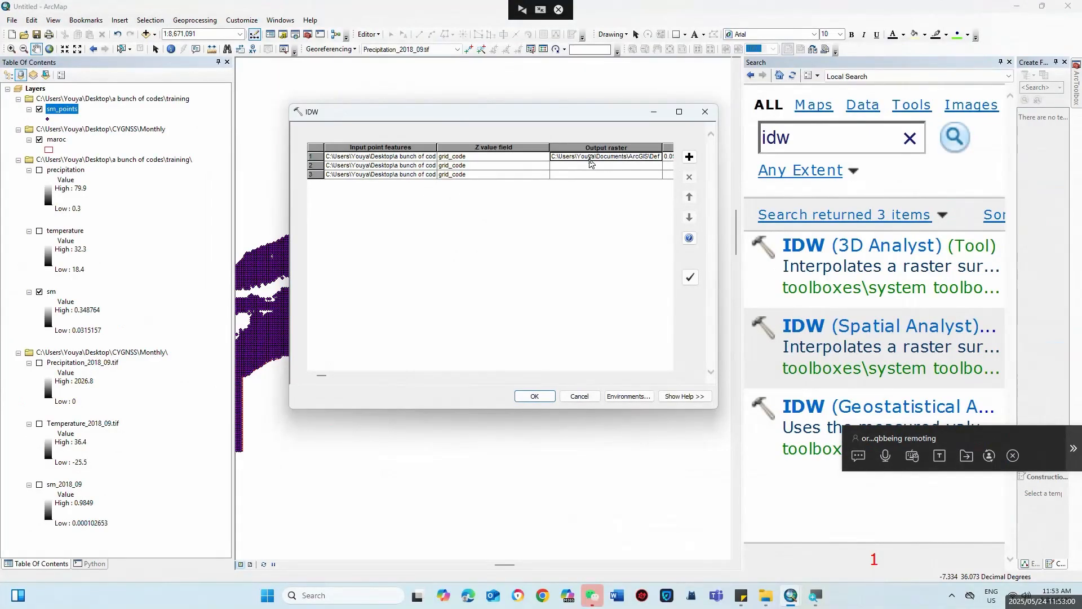
pyautogui.rightClick(628, 157)
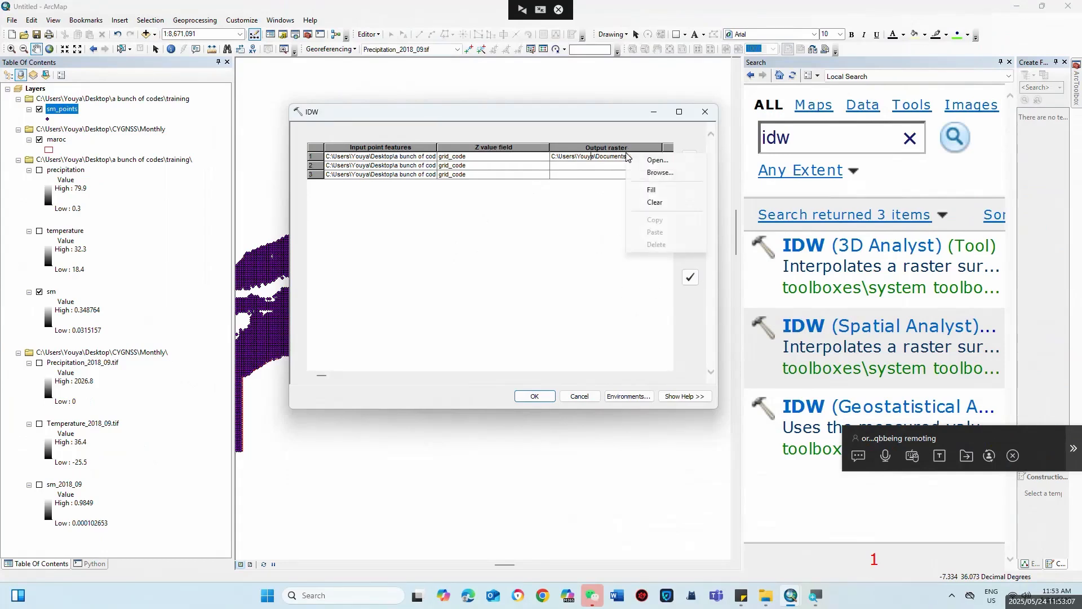
pyautogui.click(664, 173)
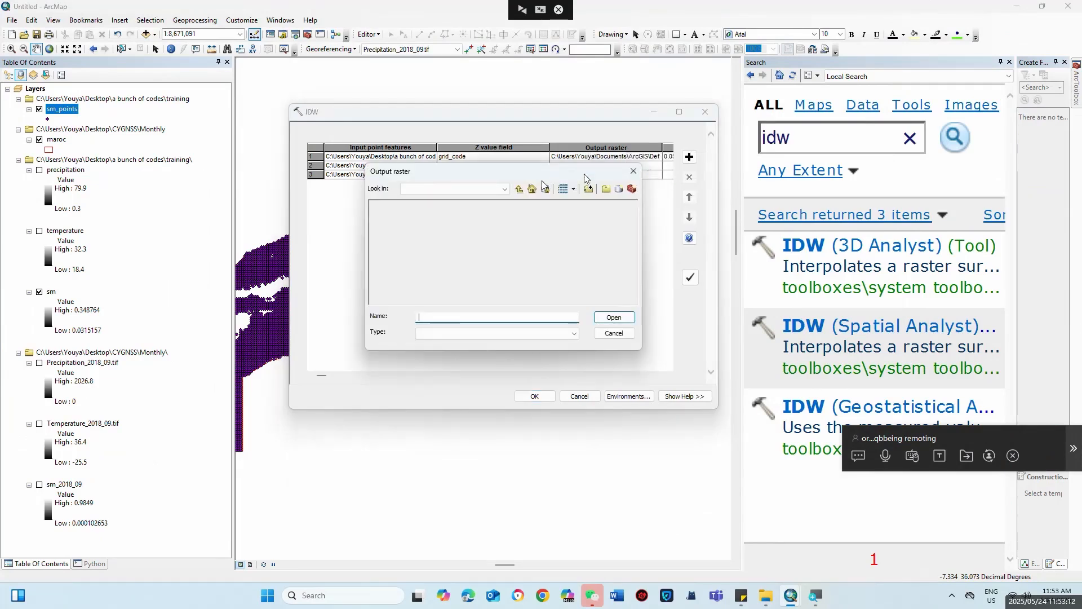
pyautogui.click(634, 171)
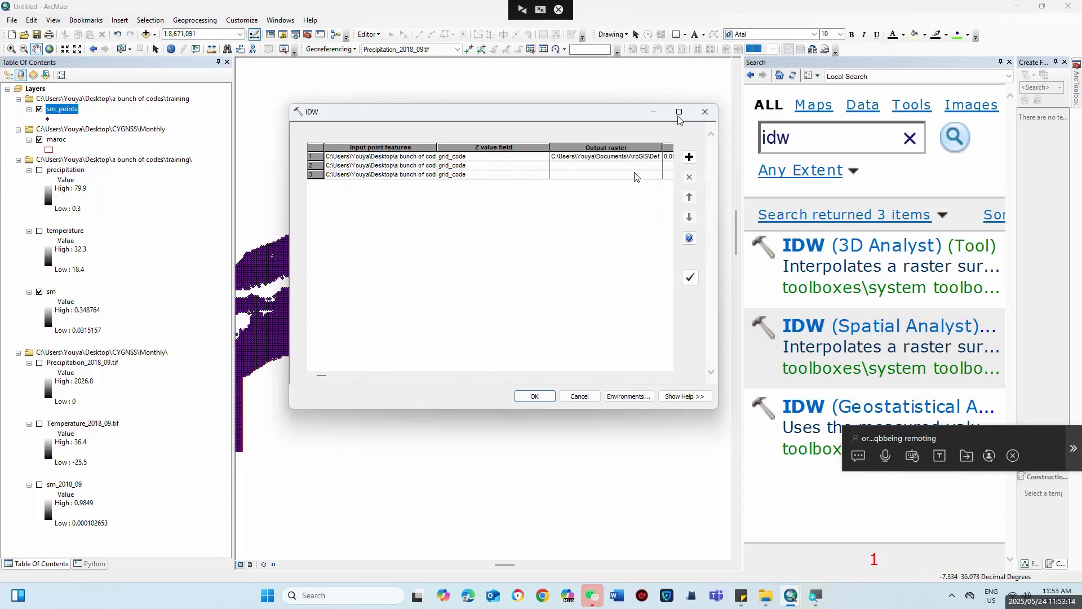
# Step: Maximize the IDW batch window and widen the Input point features column to fit the full file paths
pyautogui.click(680, 111)
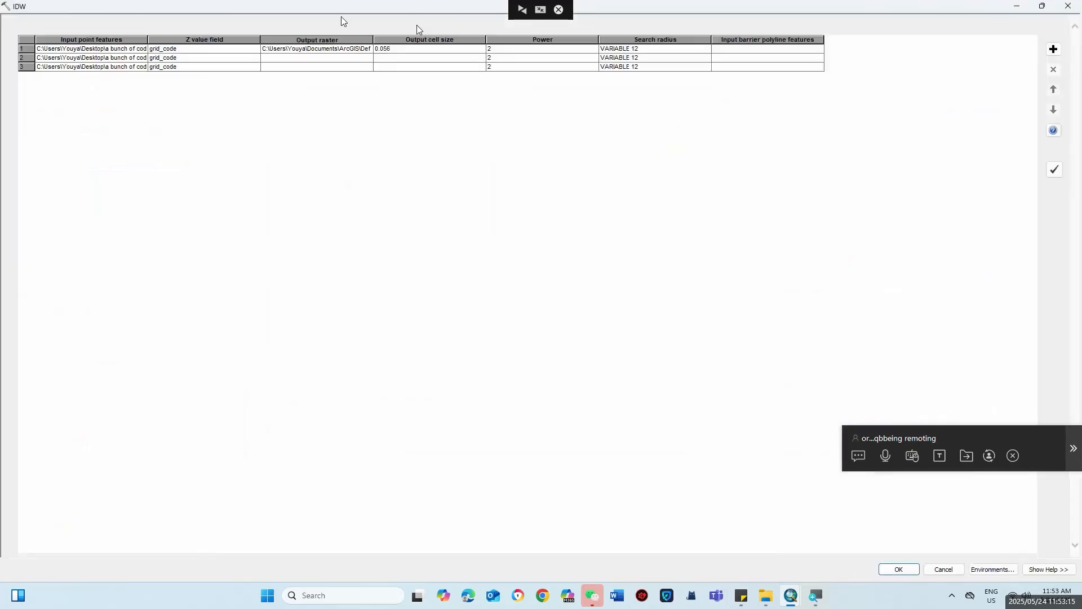
pyautogui.click(141, 49)
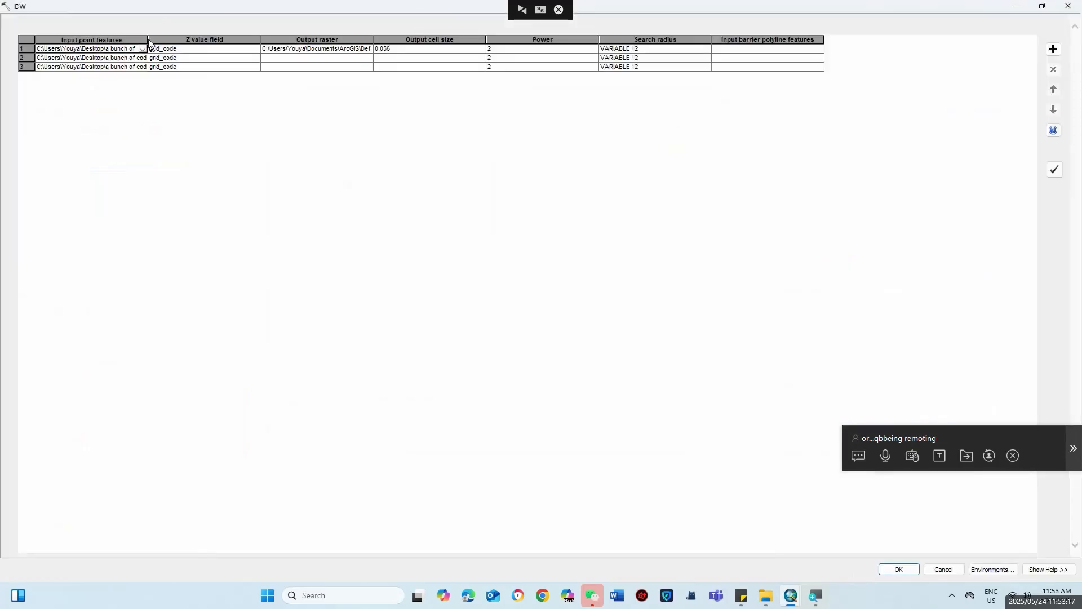
pyautogui.click(181, 131)
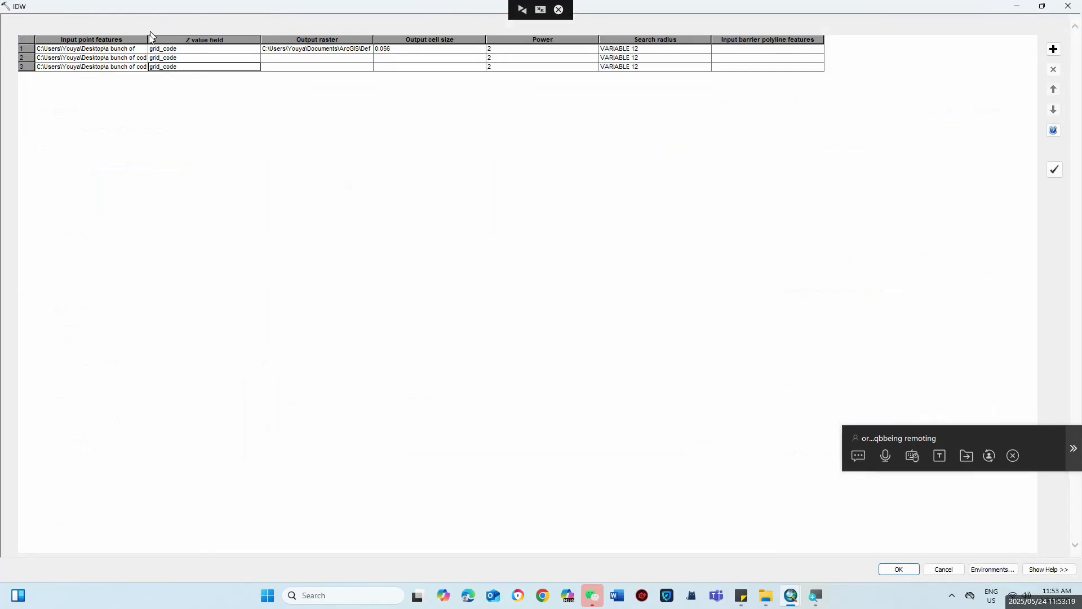
pyautogui.moveTo(148, 39); pyautogui.dragTo(247, 40)
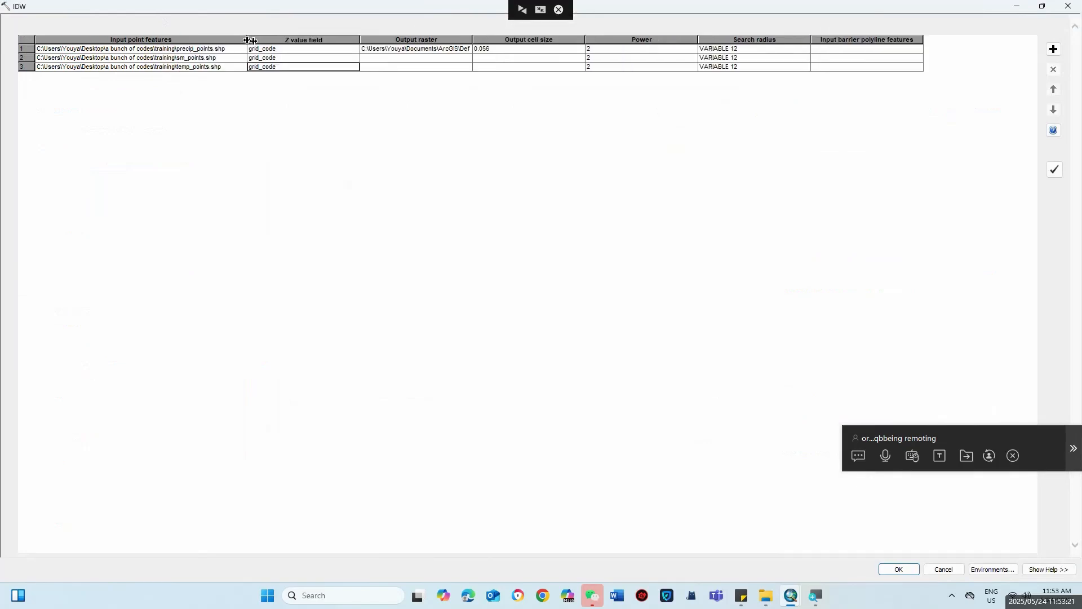
# Step: Set the precip_points.shp row's output raster to Precip in the training folder
pyautogui.click(437, 49)
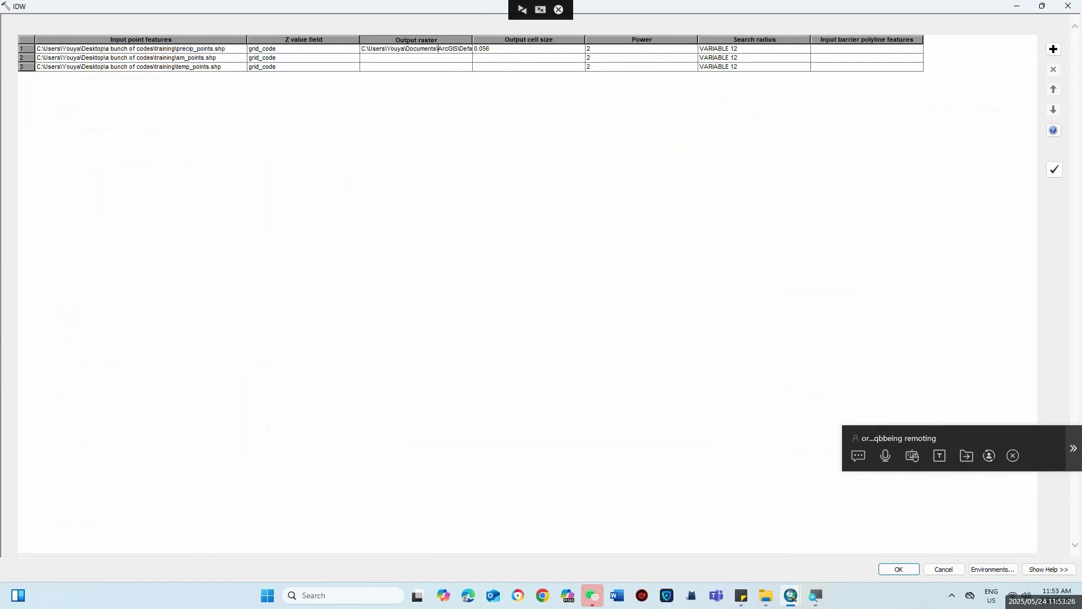
pyautogui.rightClick(442, 51)
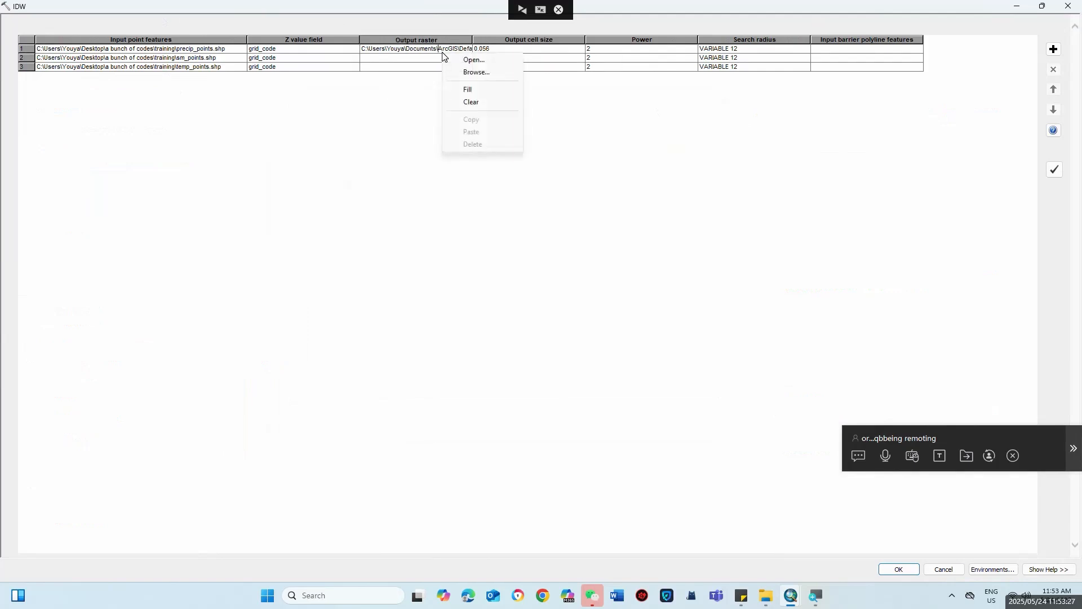
pyautogui.click(470, 73)
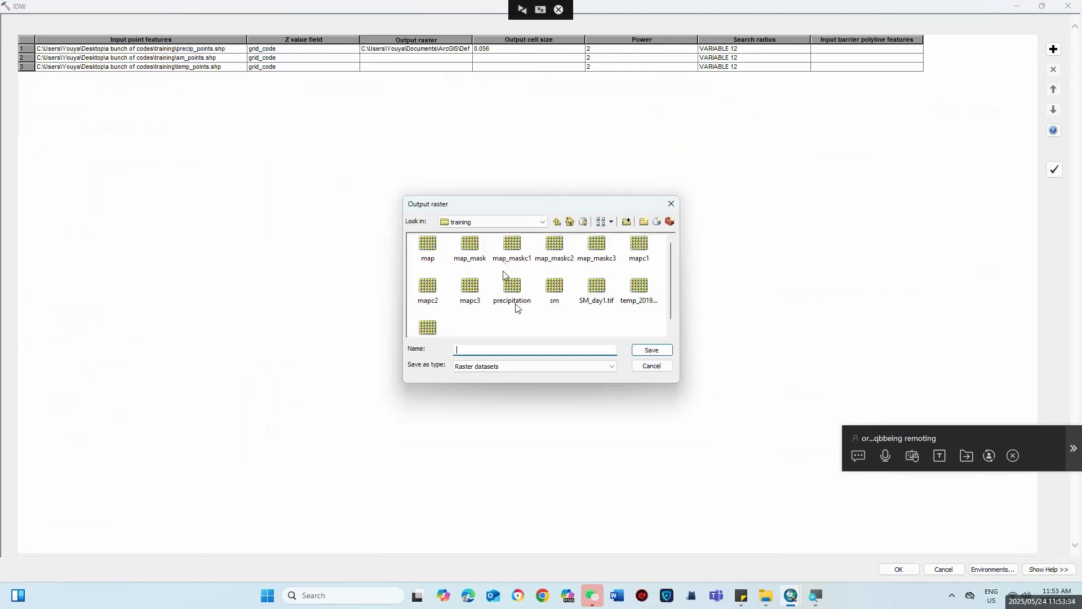
pyautogui.write('Precip')
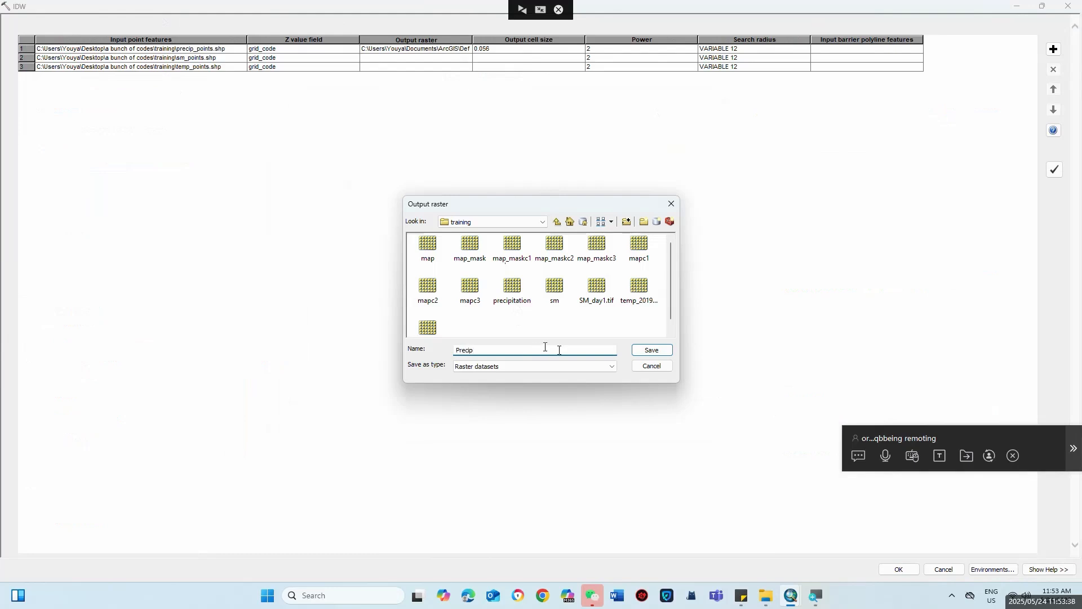
pyautogui.click(651, 351)
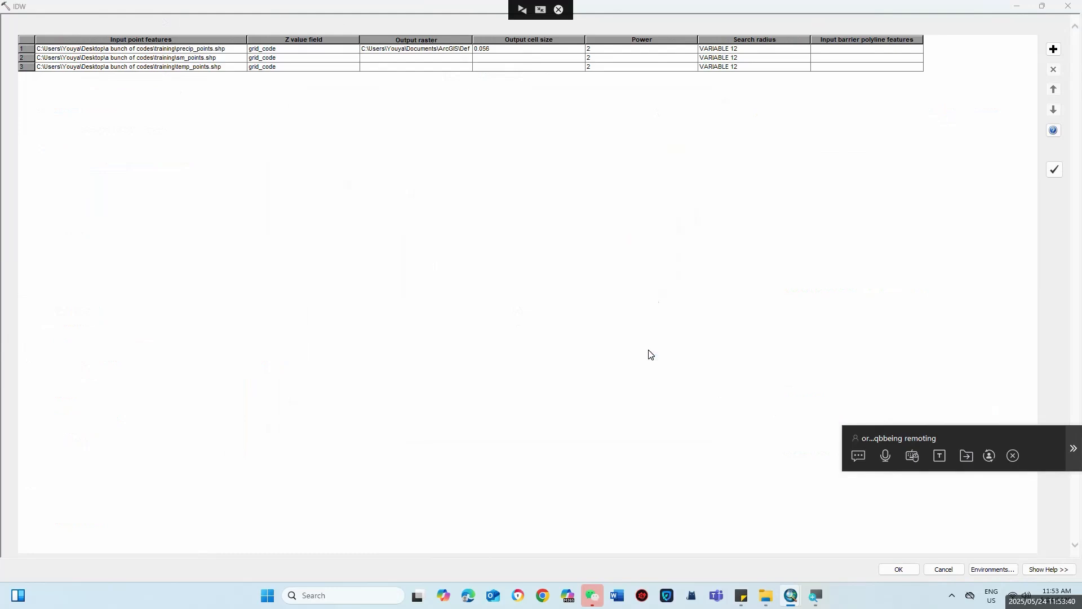
# Step: Fill the first row's output raster path down the column and widen the column to fit the full paths
pyautogui.rightClick(407, 49)
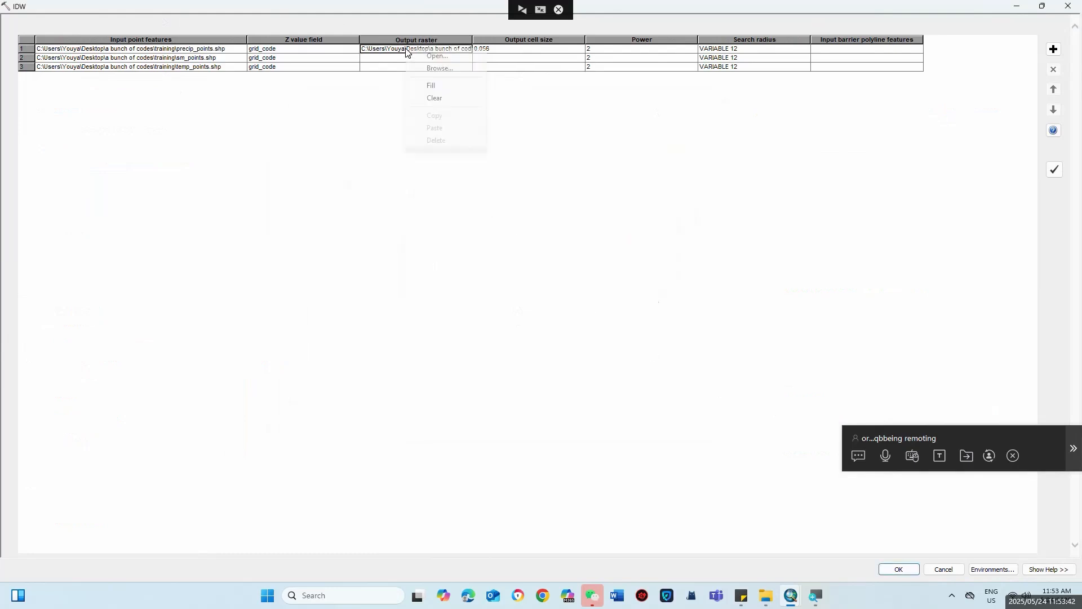
pyautogui.click(438, 85)
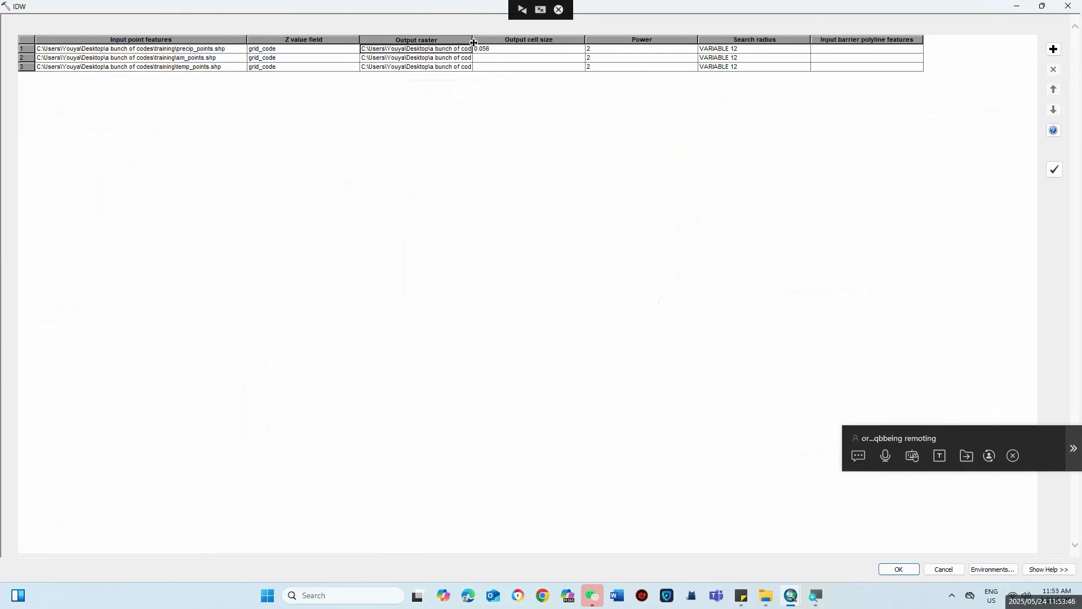
pyautogui.moveTo(474, 43); pyautogui.dragTo(601, 42)
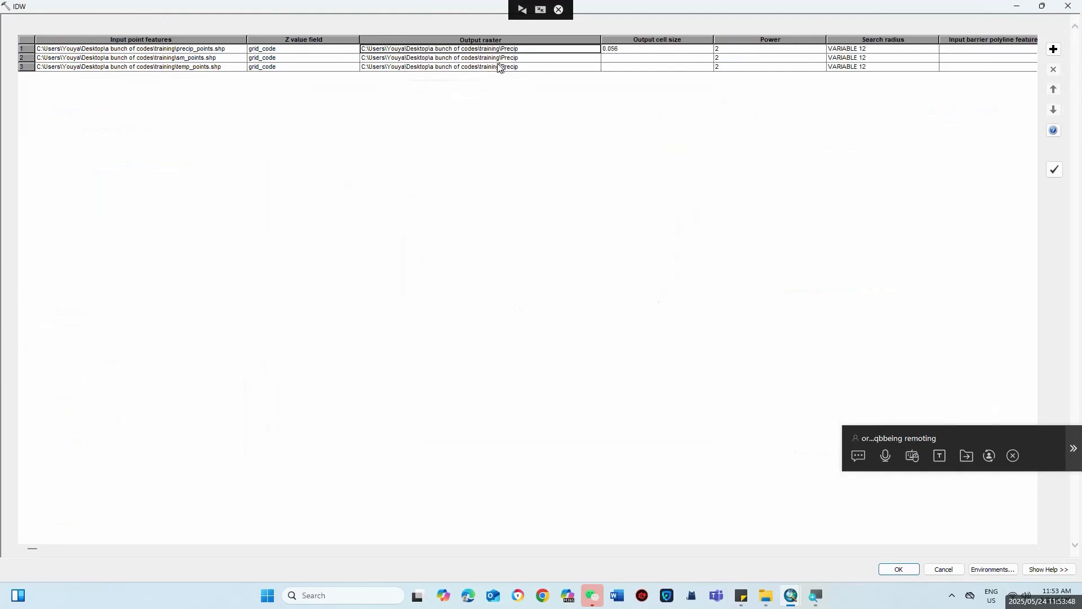
# Step: Set the sm_points.shp row's output raster to sm in the training folder
pyautogui.doubleClick(534, 60)
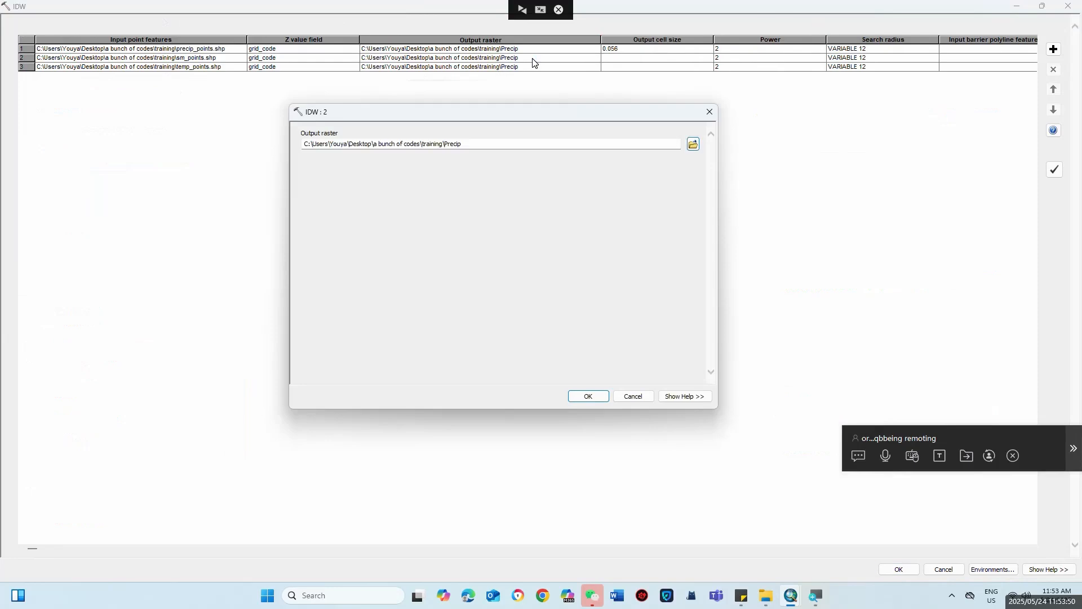
pyautogui.click(468, 146)
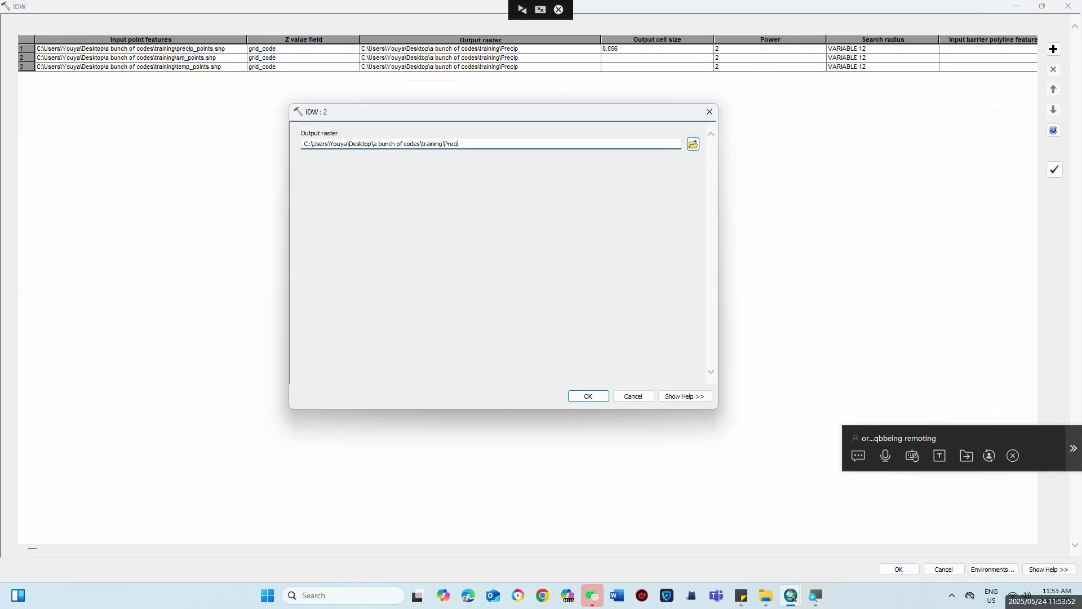
pyautogui.press('BackSpace')
pyautogui.write('sm')
pyautogui.click(589, 398)
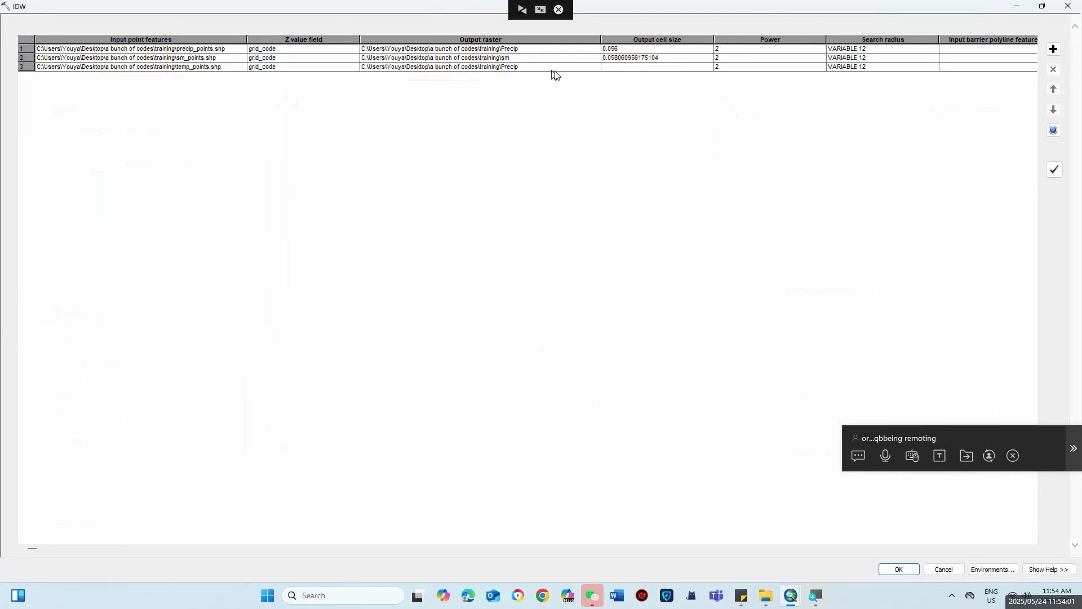
# Step: Set the temp_points.shp row's output raster to temp in the training folder
pyautogui.click(526, 67)
pyautogui.doubleClick(528, 67)
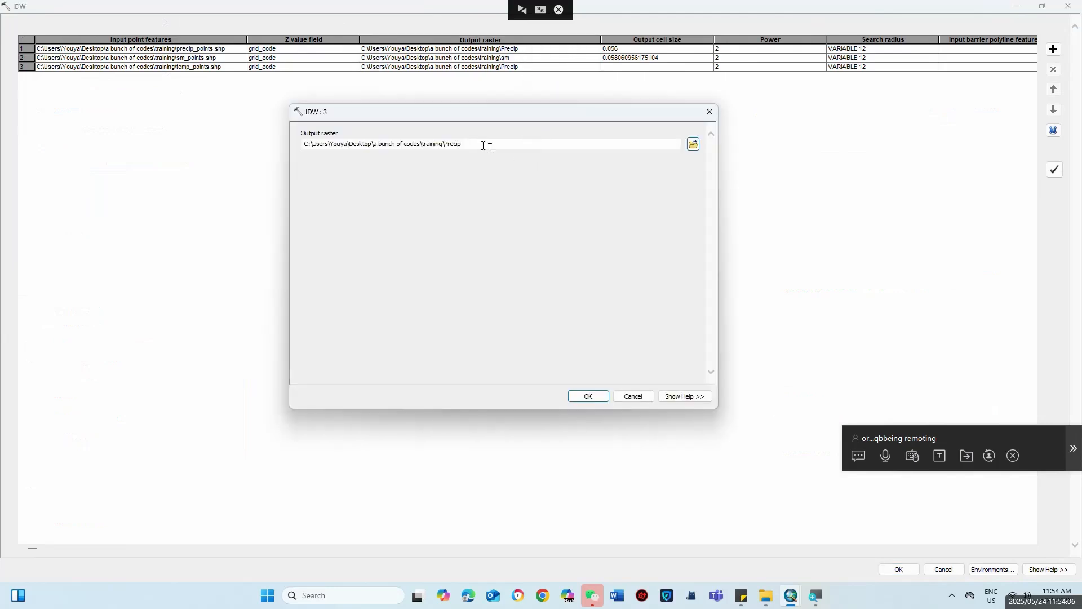
pyautogui.click(484, 145)
pyautogui.press('BackSpace')
pyautogui.press('BackSpace')
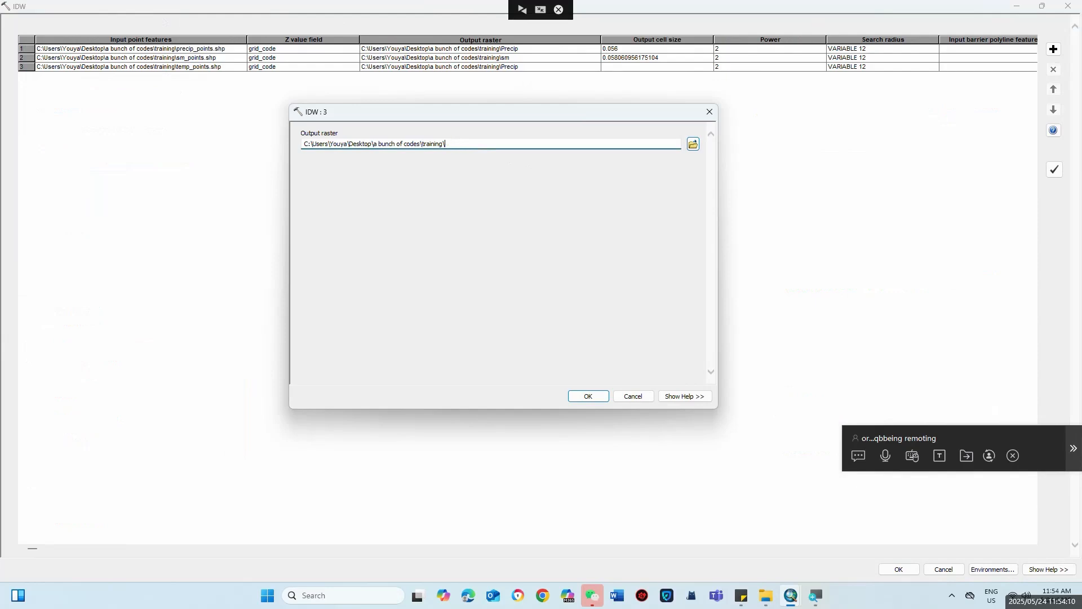
pyautogui.write('temp')
pyautogui.click(593, 396)
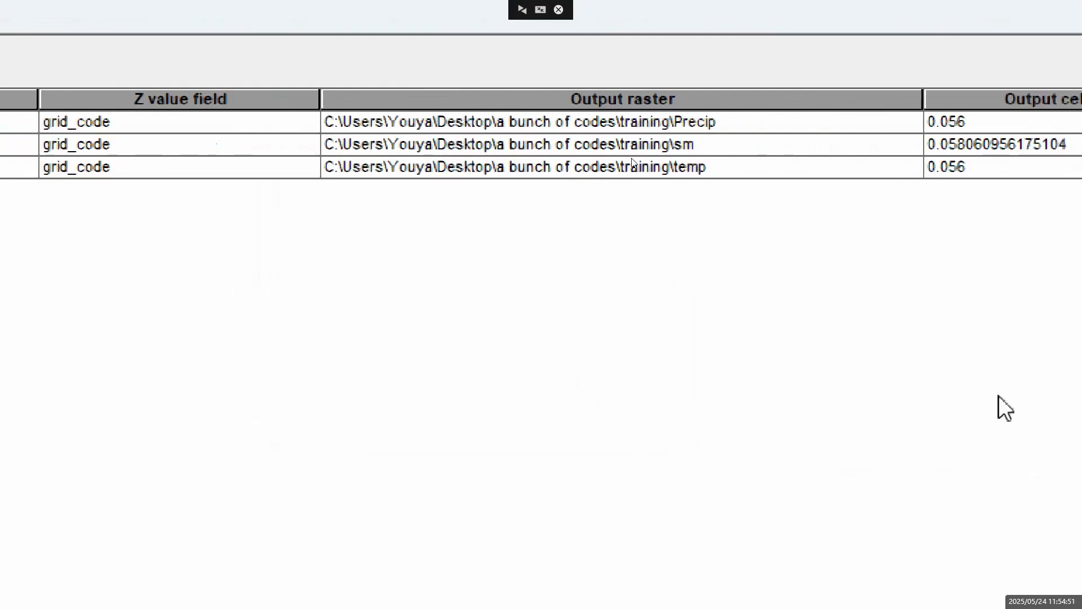
pyautogui.press('super')
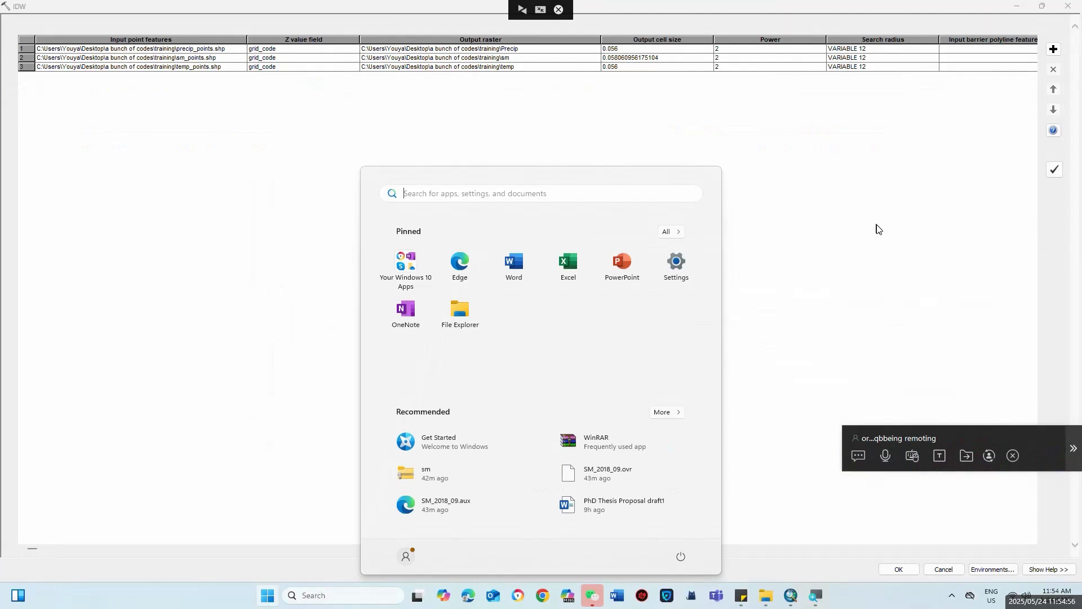
pyautogui.click(879, 229)
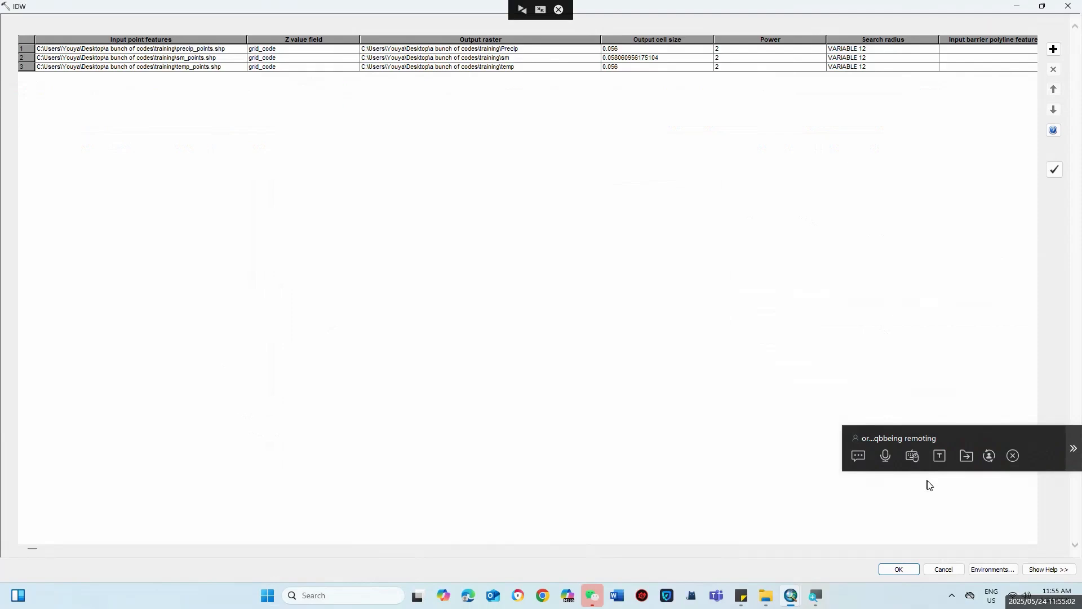
pyautogui.click(988, 571)
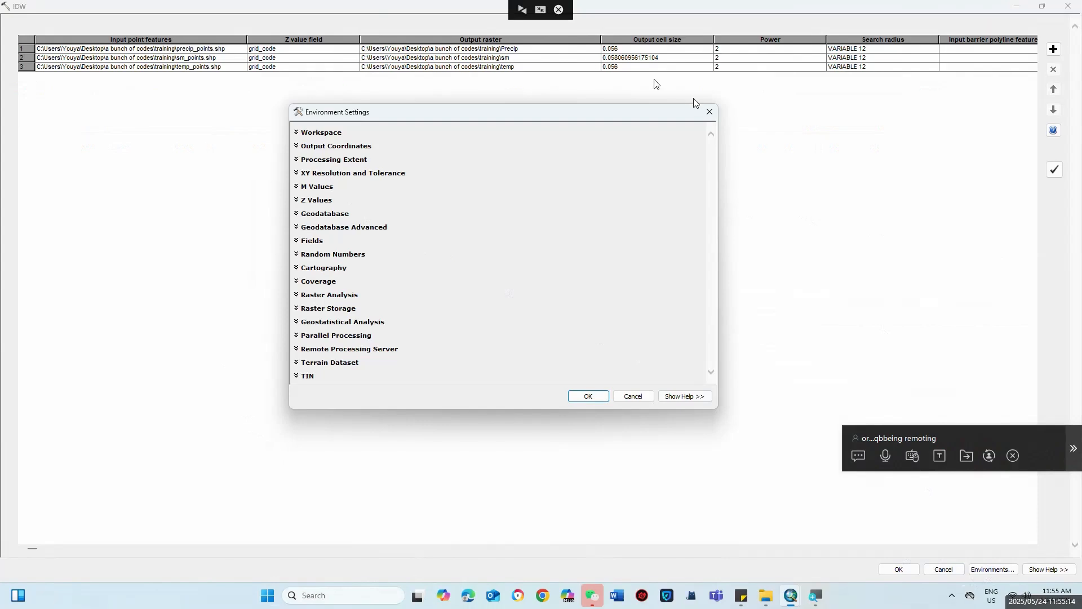
pyautogui.click(710, 113)
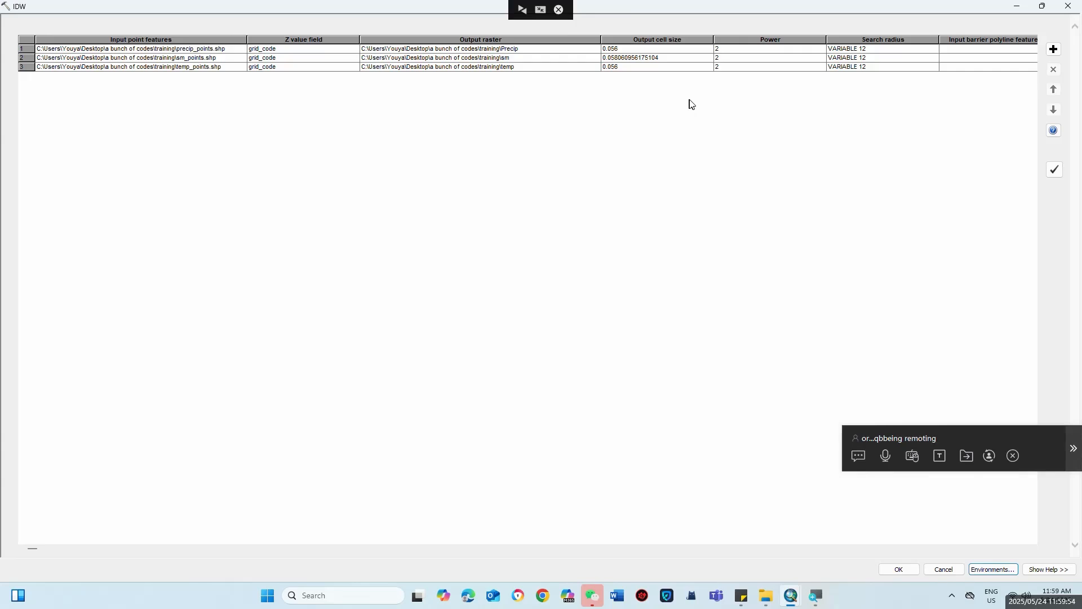
pyautogui.press('super+plus')
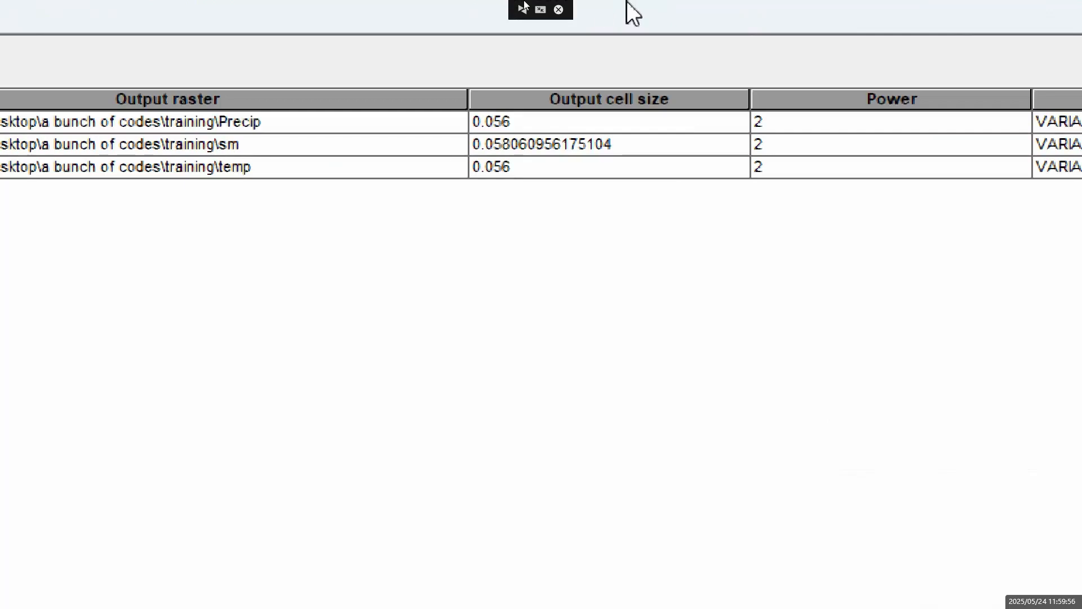
pyautogui.moveTo(344, 4)
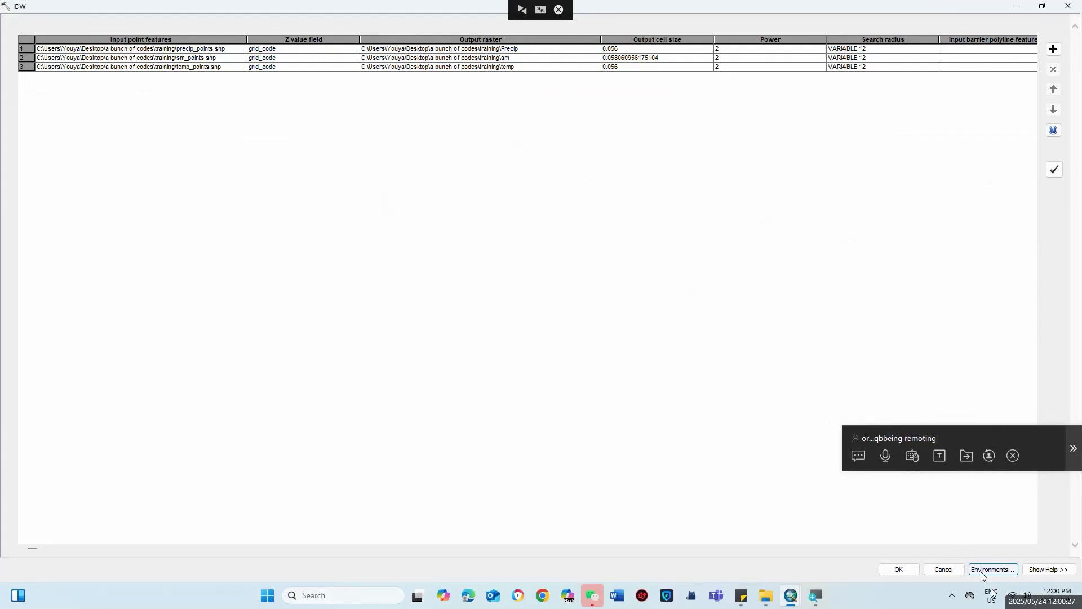
# Step: Set the processing extent in the IDW batch's environment settings to Same as layer maroc
pyautogui.click(1004, 571)
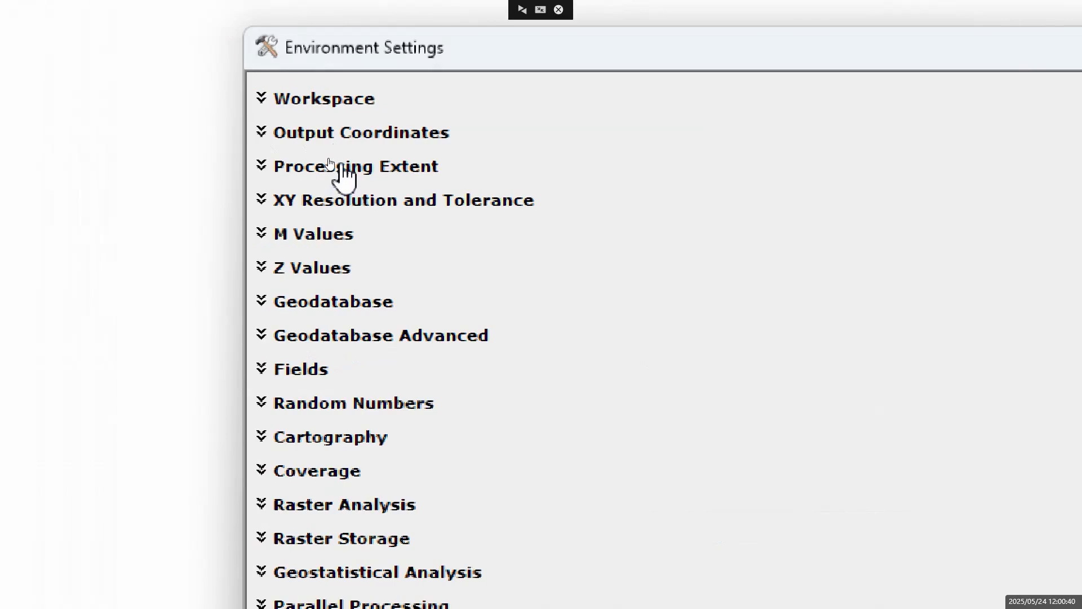
pyautogui.click(373, 168)
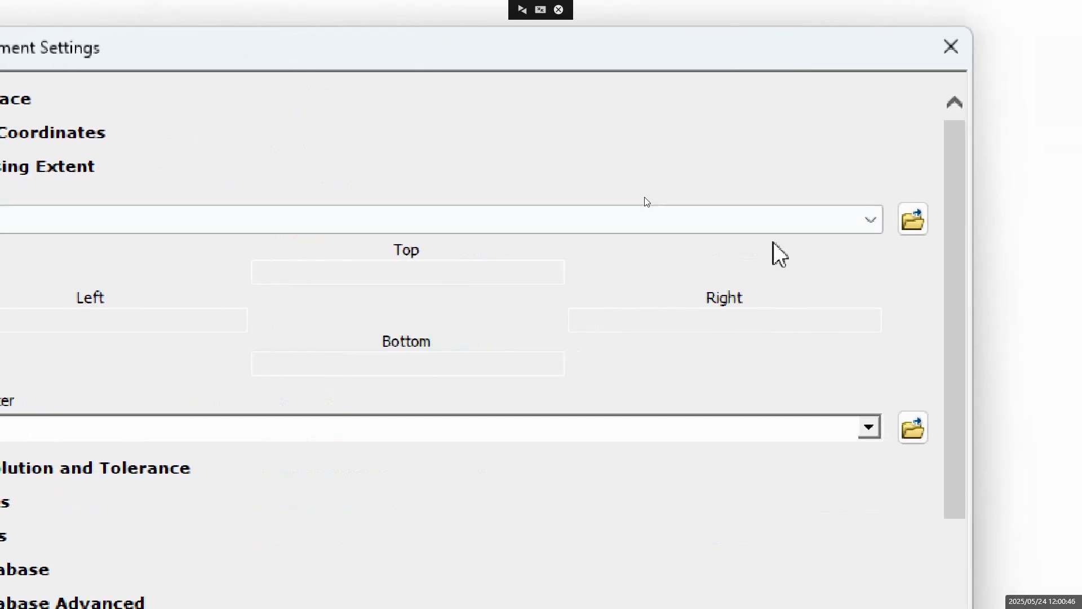
pyautogui.click(782, 230)
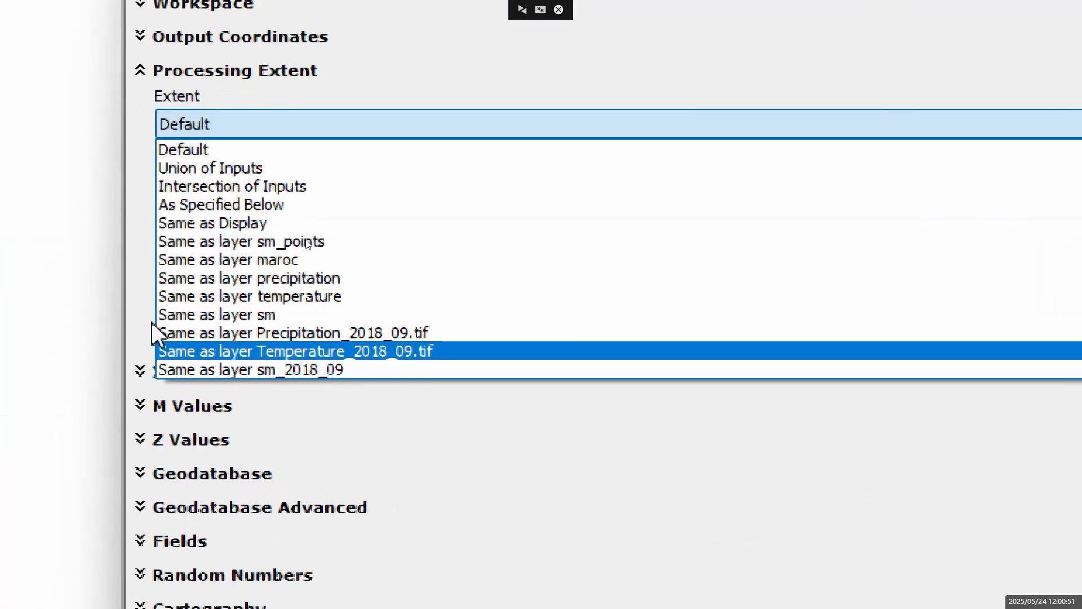
pyautogui.click(253, 260)
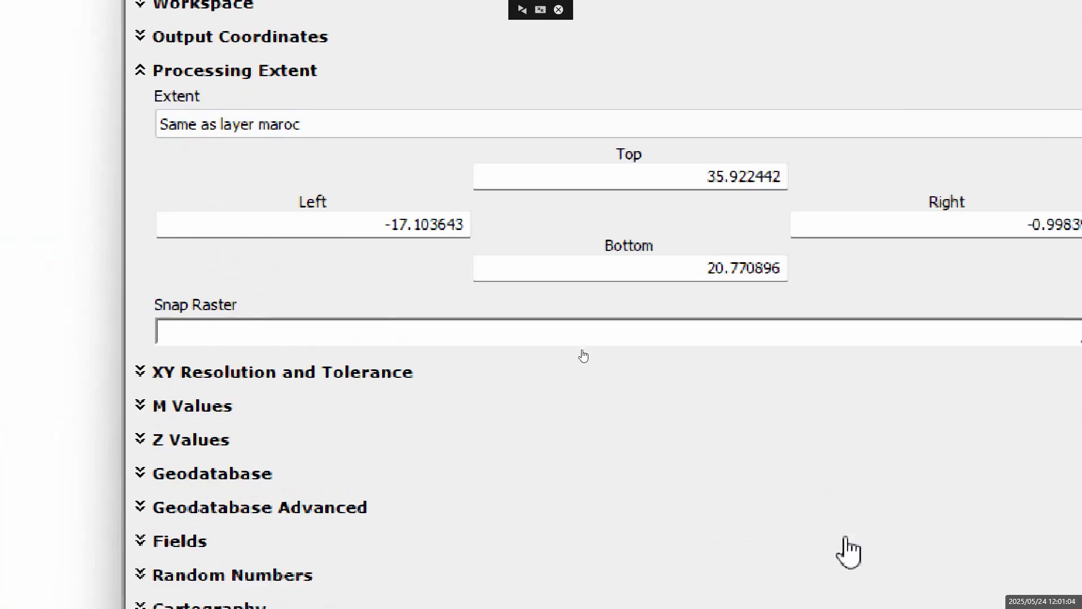
# Step: Set the Raster Analysis mask to maroc and accept the environment settings
pyautogui.scroll(-1, 902, 558)
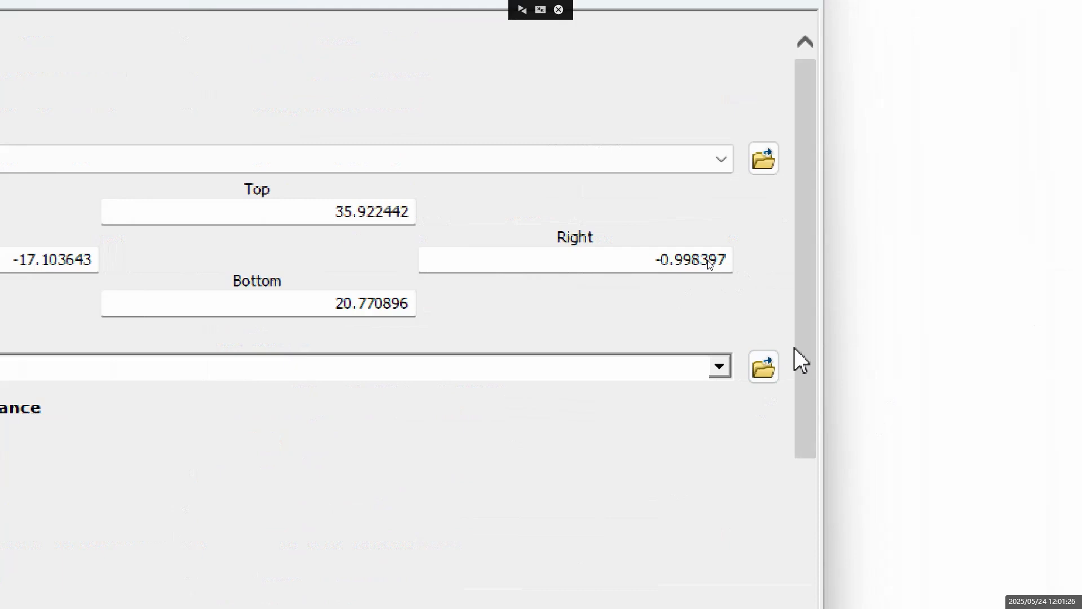
pyautogui.scroll(-5, 800, 575)
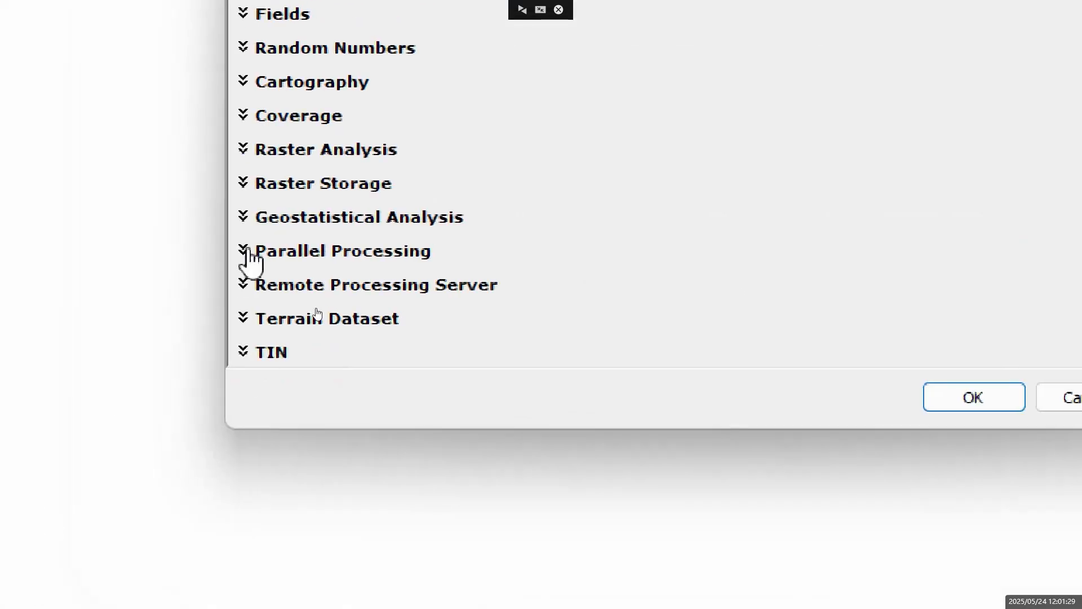
pyautogui.click(327, 150)
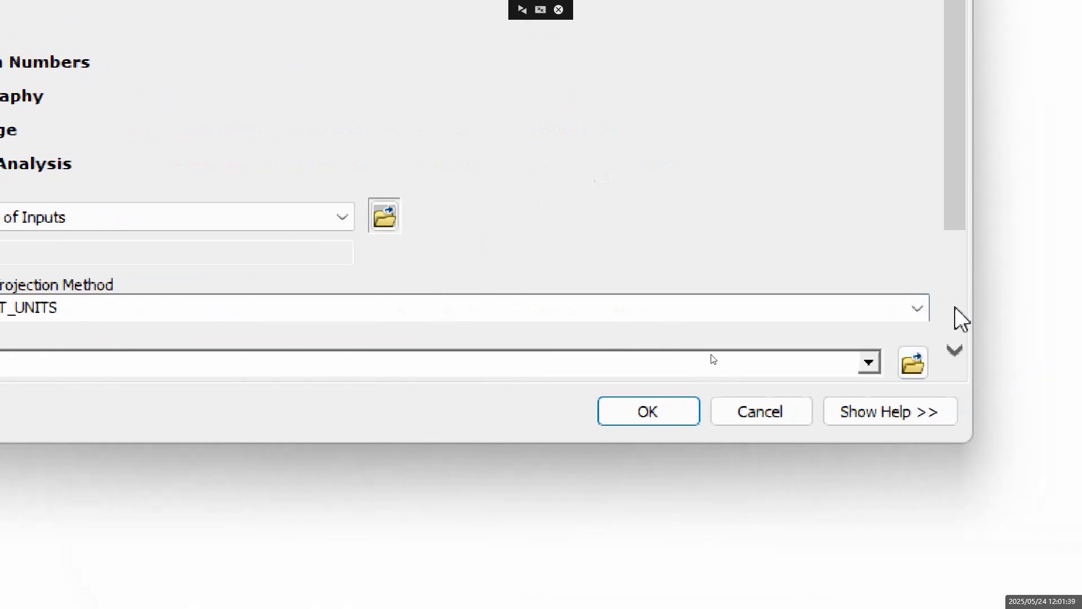
pyautogui.scroll(-3, 961, 320)
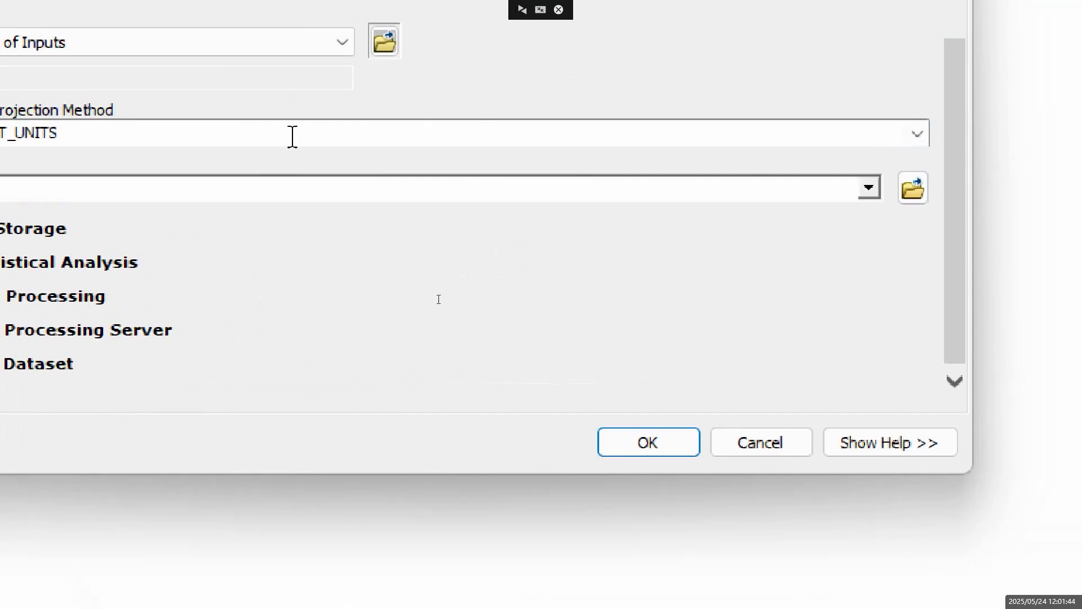
pyautogui.click(870, 187)
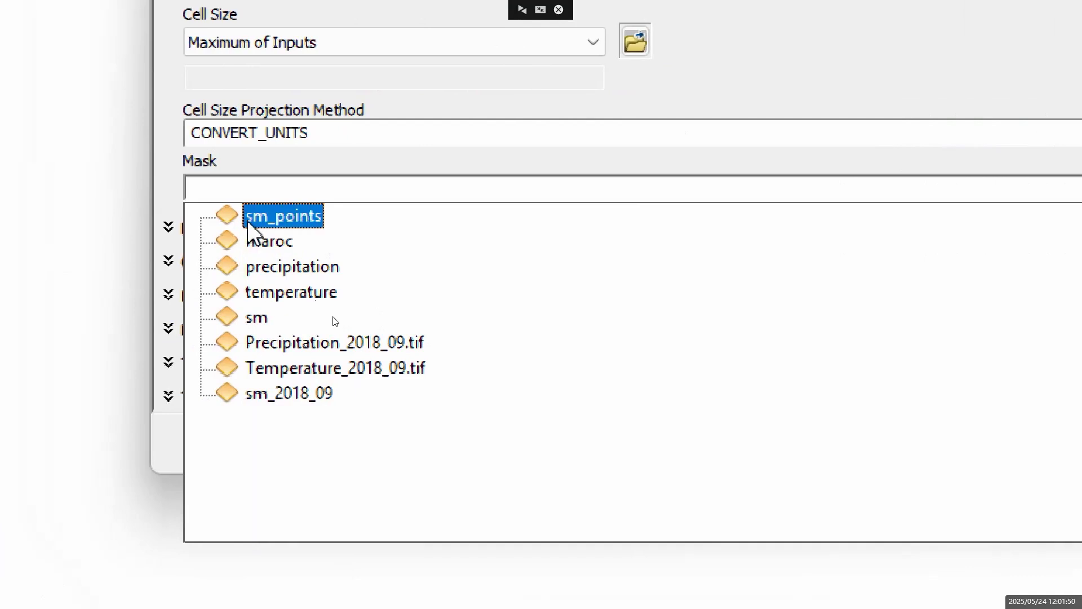
pyautogui.click(262, 249)
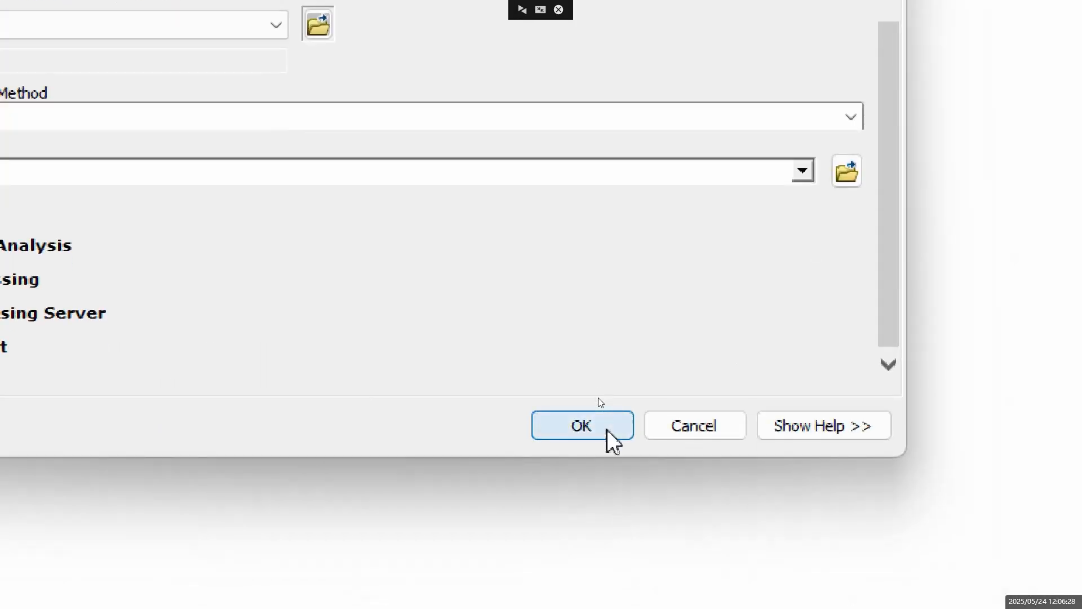
pyautogui.click(606, 427)
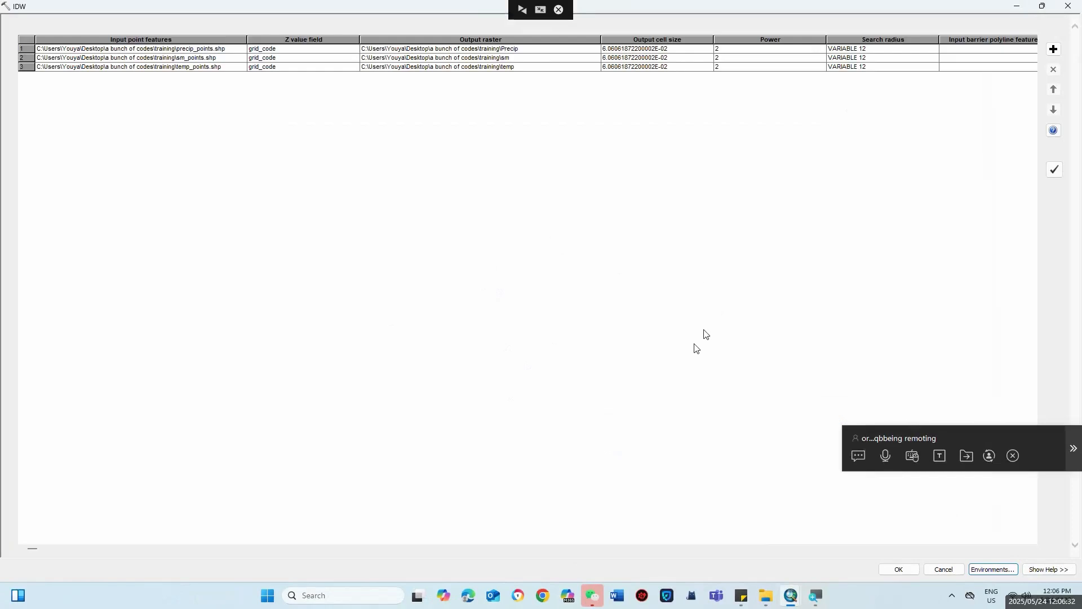
# Step: Try to run the IDW batch, and change the precip_points.shp row's output raster to Pr in the training folder
pyautogui.click(897, 571)
pyautogui.click(636, 346)
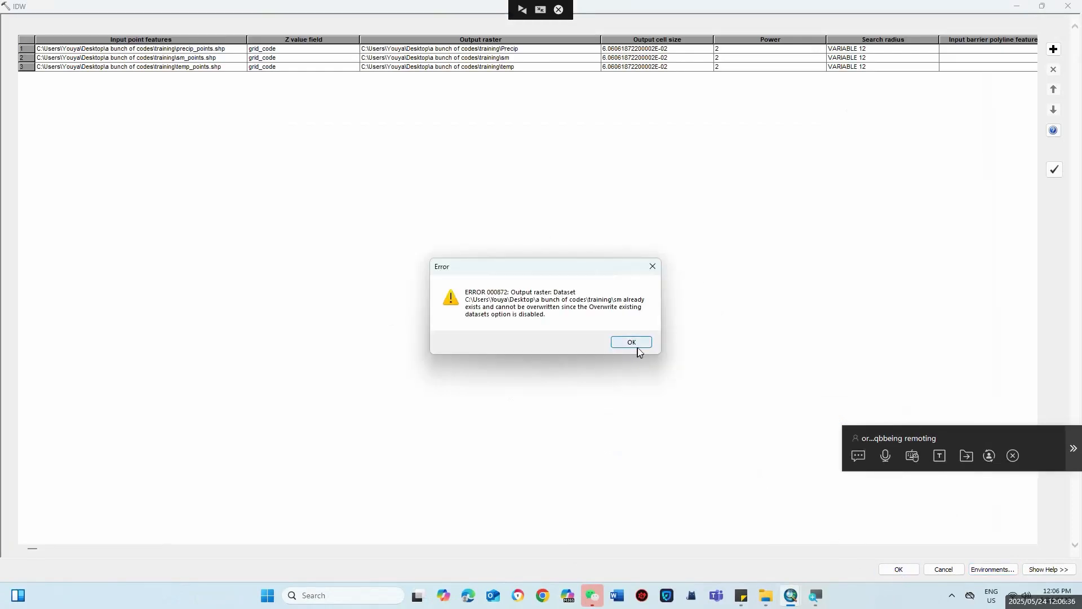
pyautogui.click(529, 57)
pyautogui.click(523, 49)
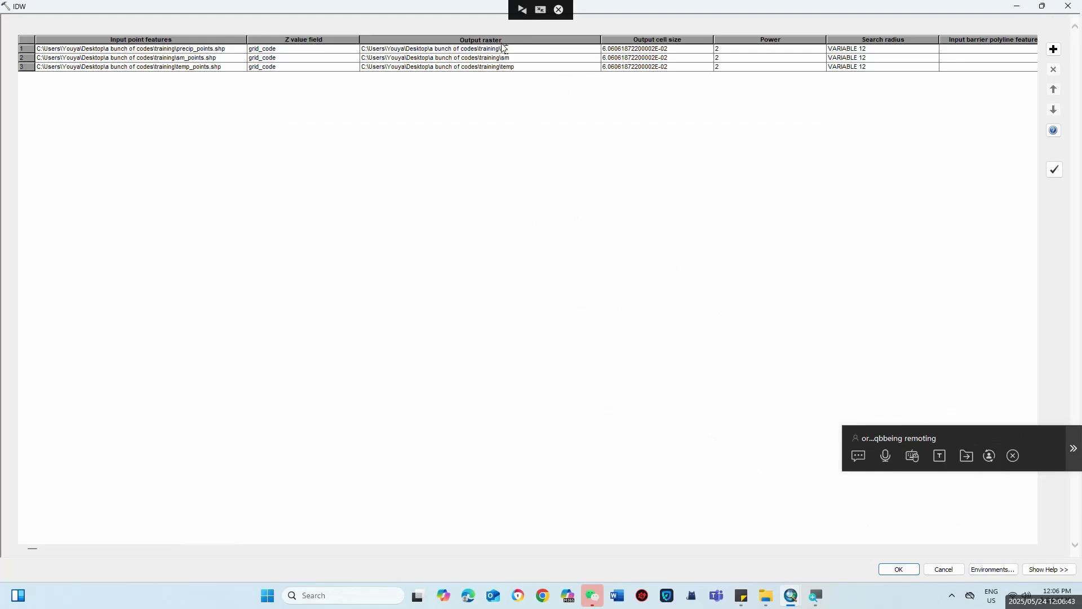
# Step: Change the sm_points.shp row's output raster to sm1 in the training folder and run the IDW batch
pyautogui.click(899, 570)
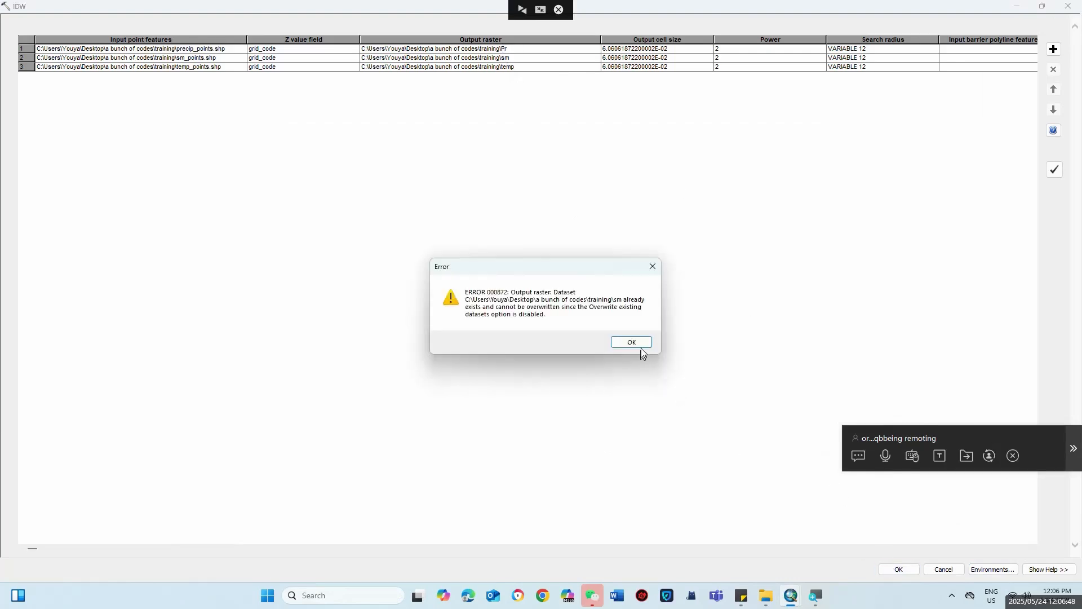
pyautogui.click(640, 344)
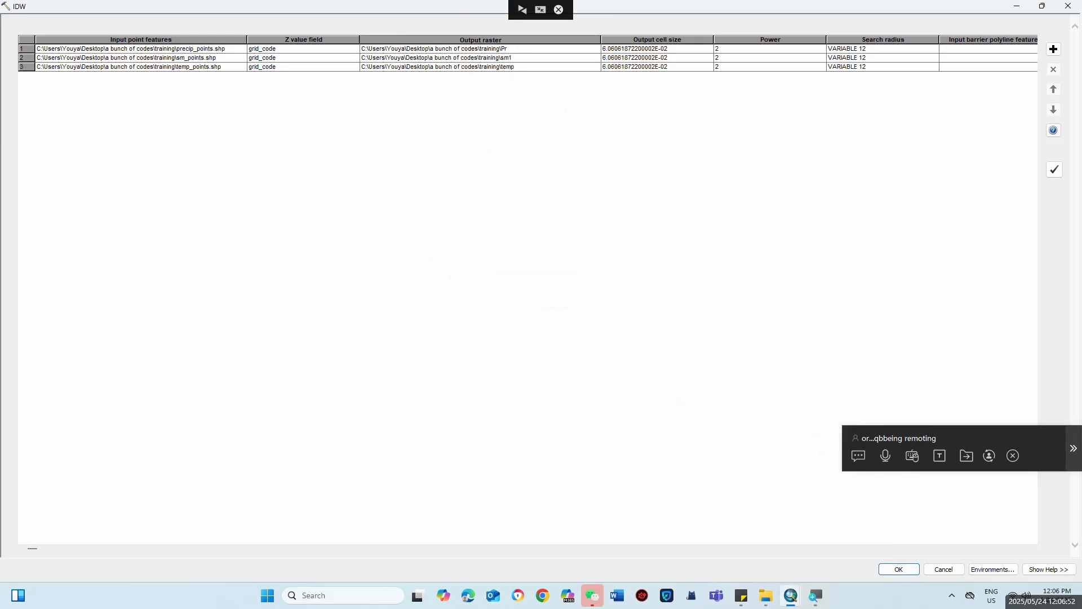
pyautogui.write('1')
pyautogui.click(906, 568)
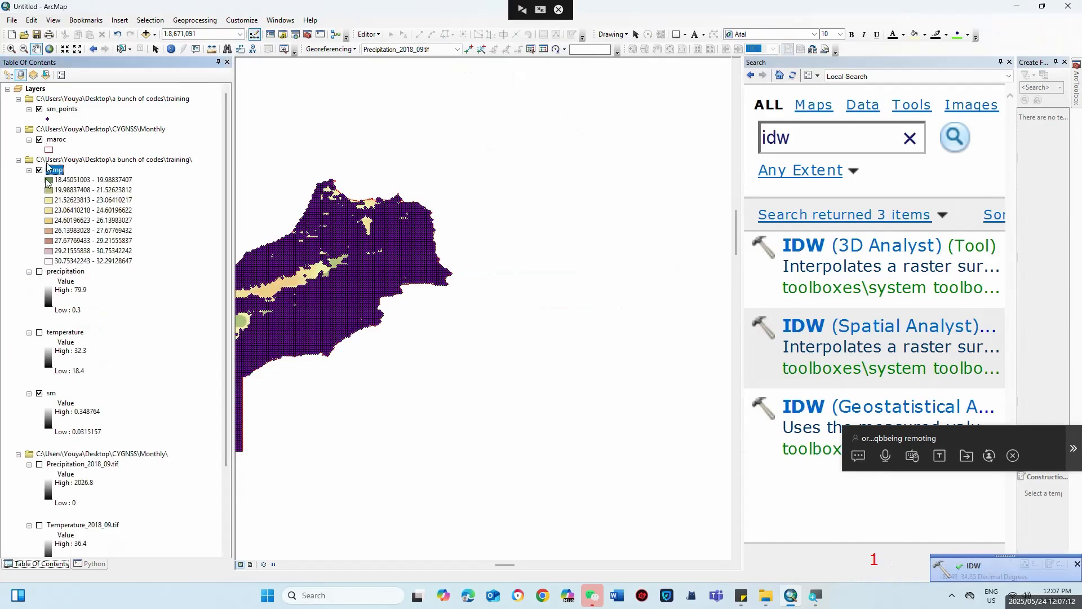
# Step: Hide the sm_points layer and zoom the map to the interpolated temp layer
pyautogui.click(39, 110)
pyautogui.rightClick(54, 172)
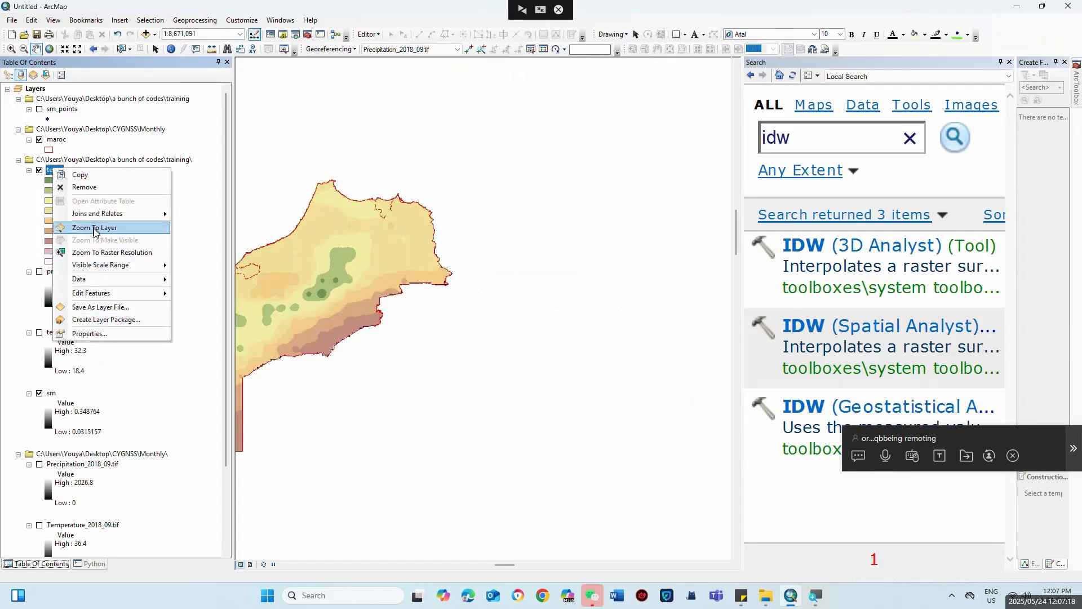
pyautogui.click(95, 228)
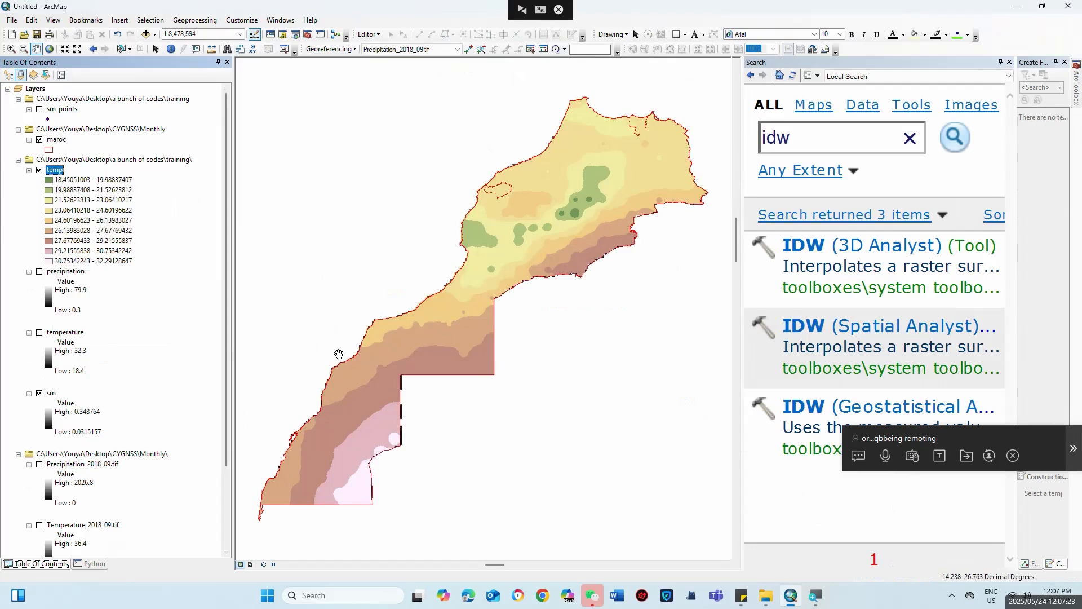
# Step: Apply Stretched symbology to the temp layer in its layer properties
pyautogui.rightClick(60, 172)
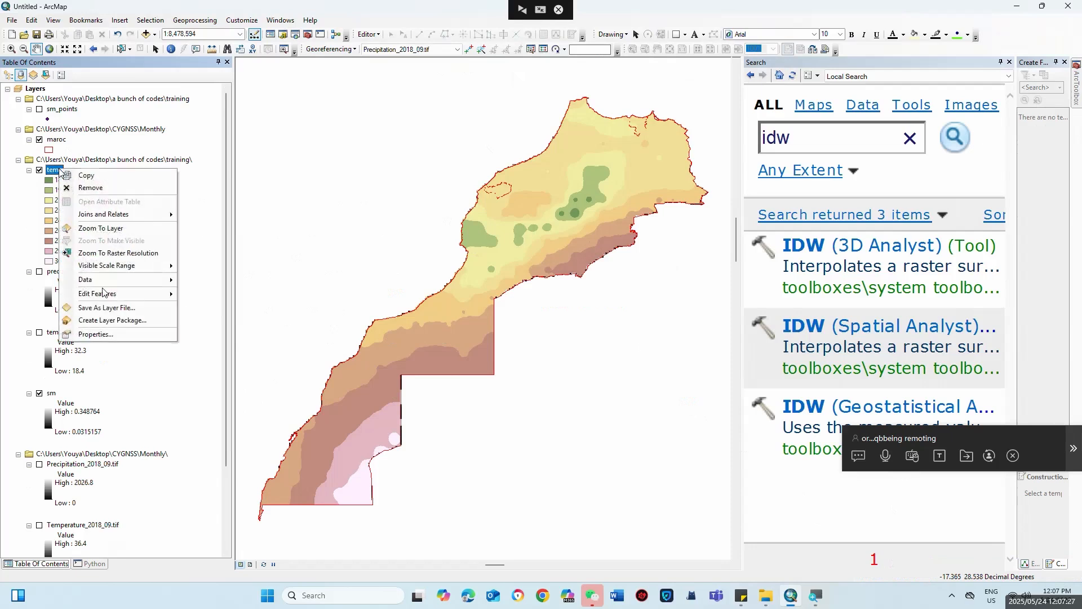
pyautogui.click(123, 338)
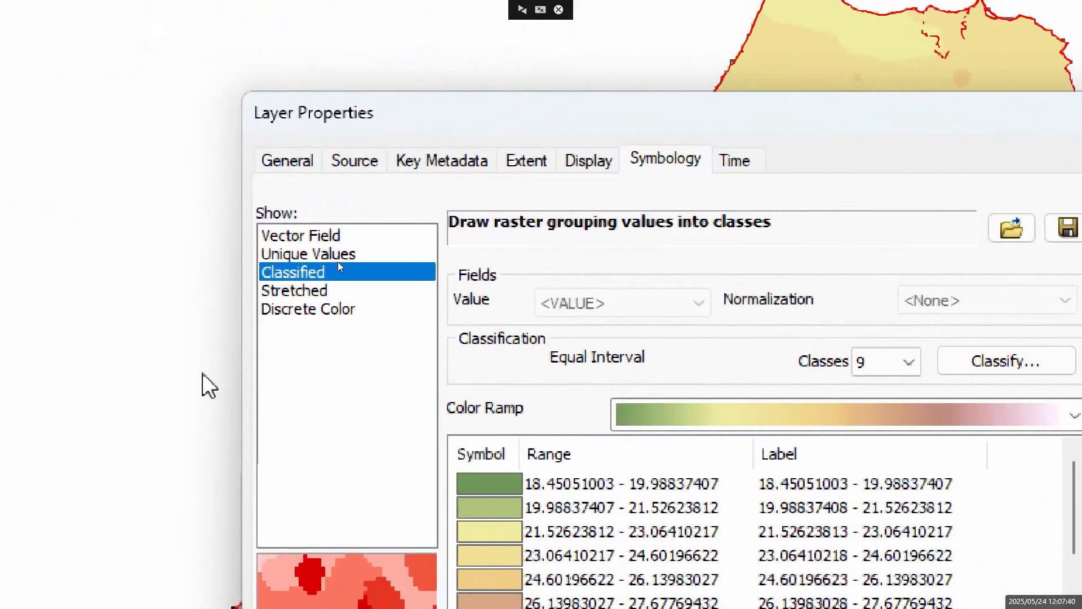
pyautogui.click(299, 308)
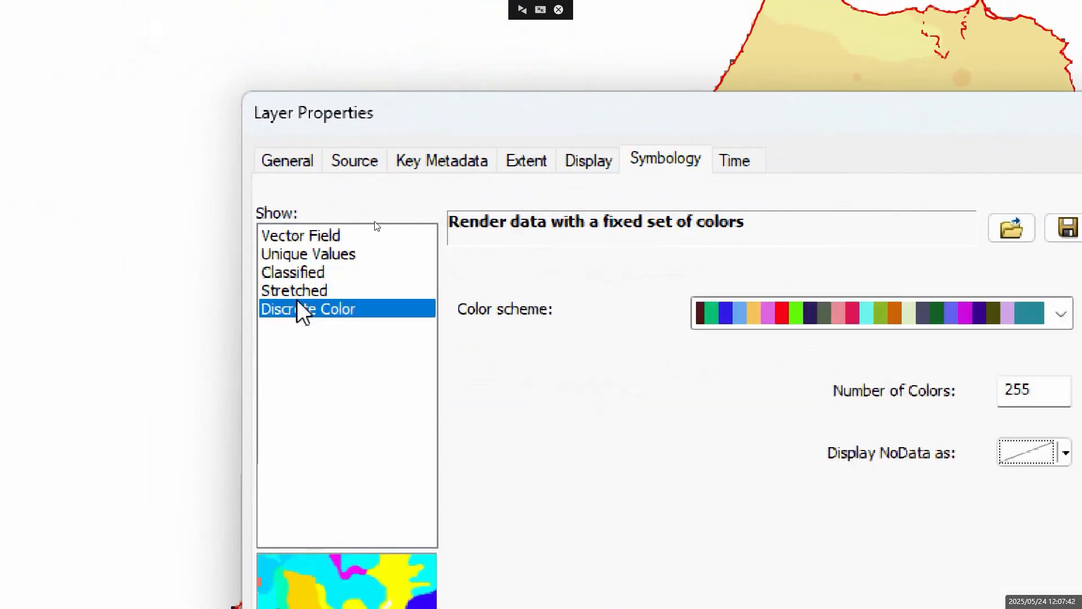
pyautogui.click(294, 292)
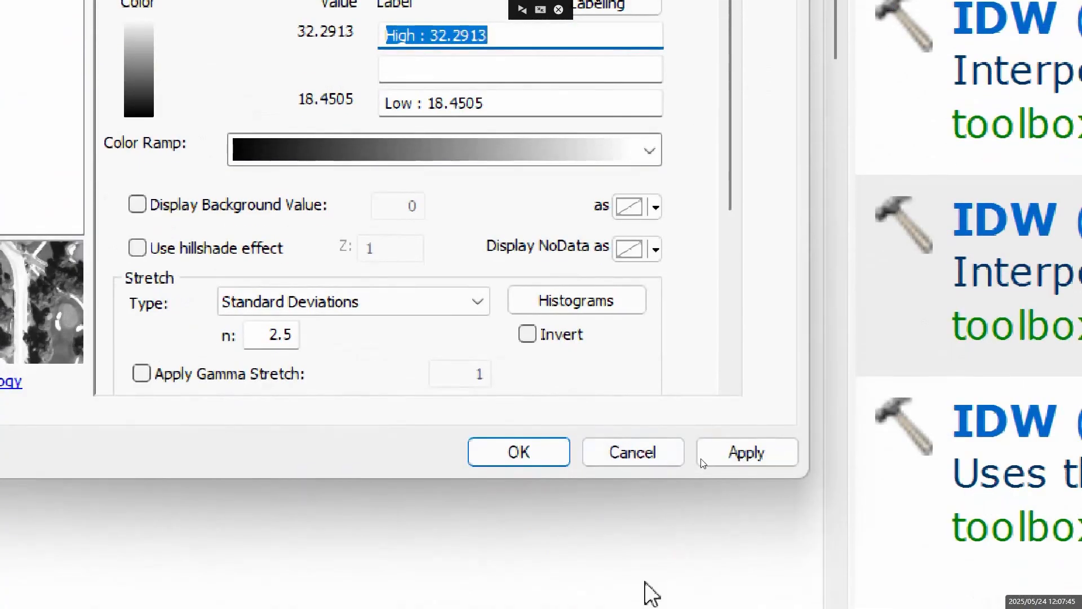
pyautogui.click(758, 453)
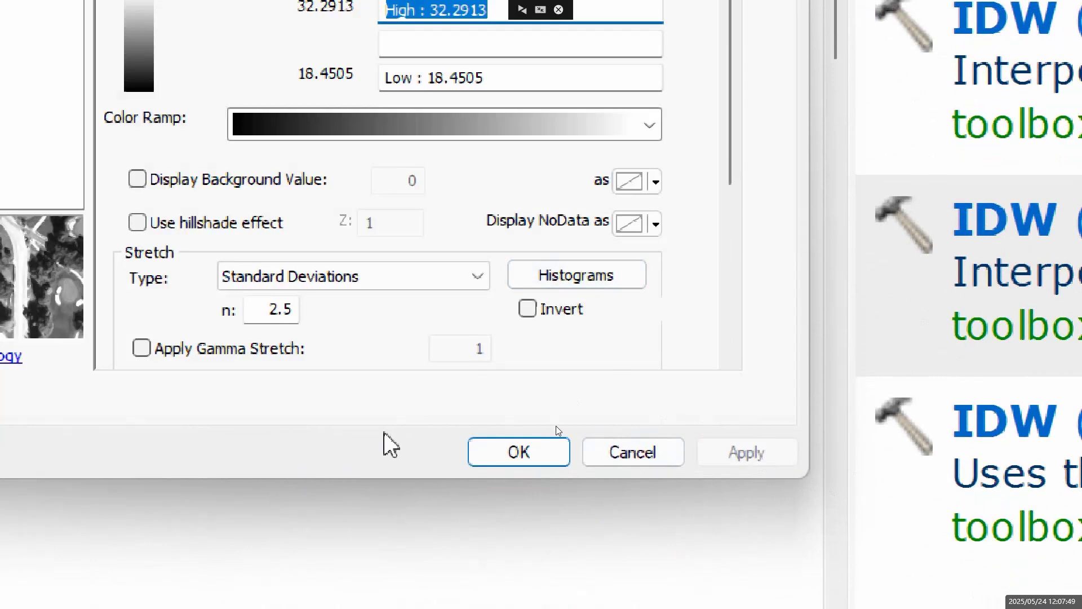
# Step: Accept the temp layer's properties and add the pr and sm1 rasters from the training folder to the map
pyautogui.click(527, 461)
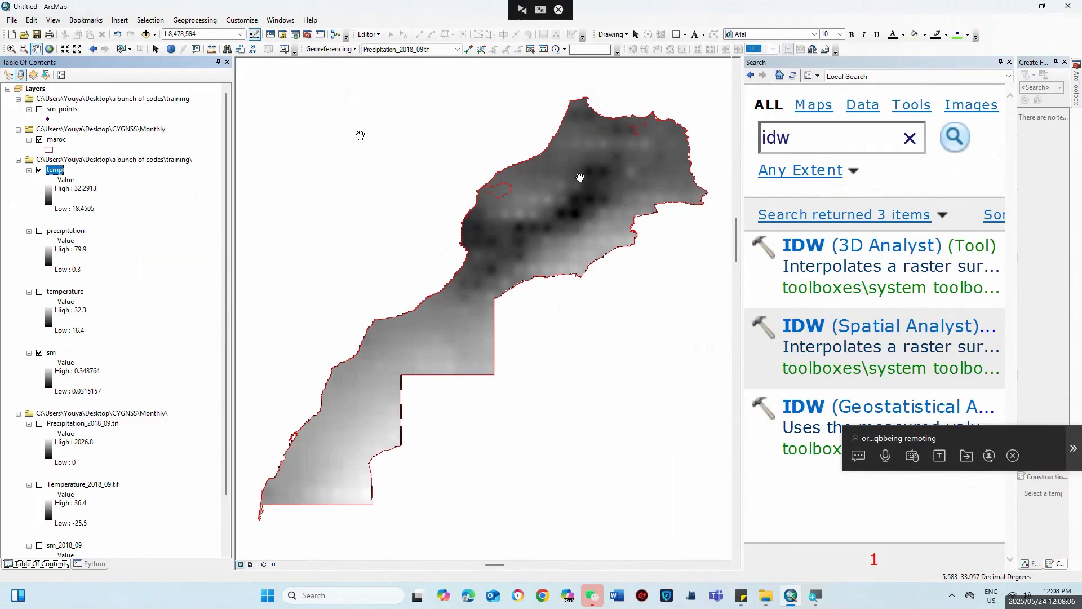
pyautogui.click(146, 34)
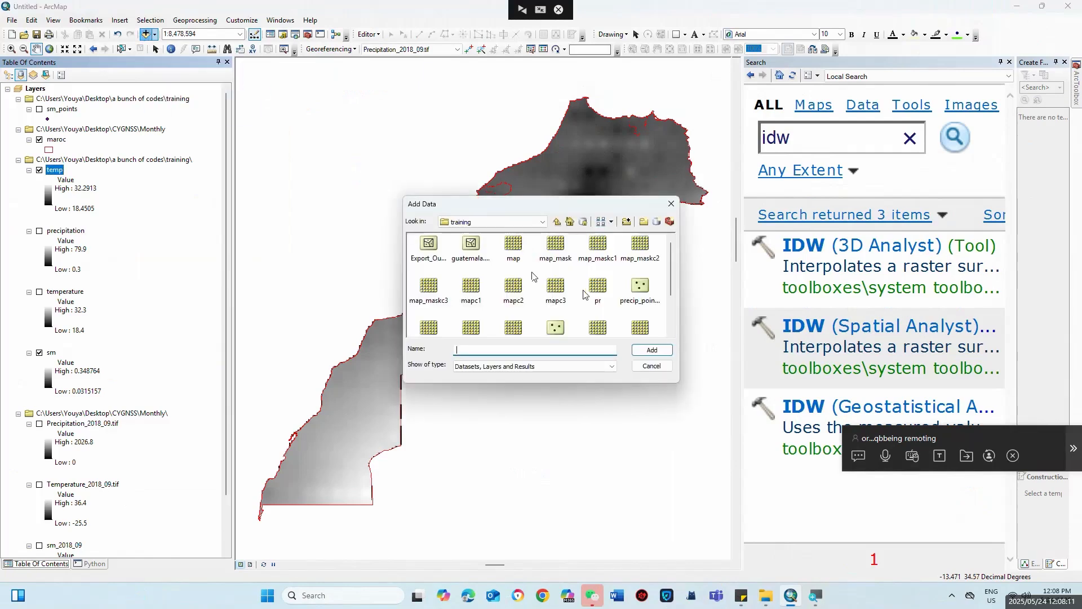
pyautogui.click(600, 287)
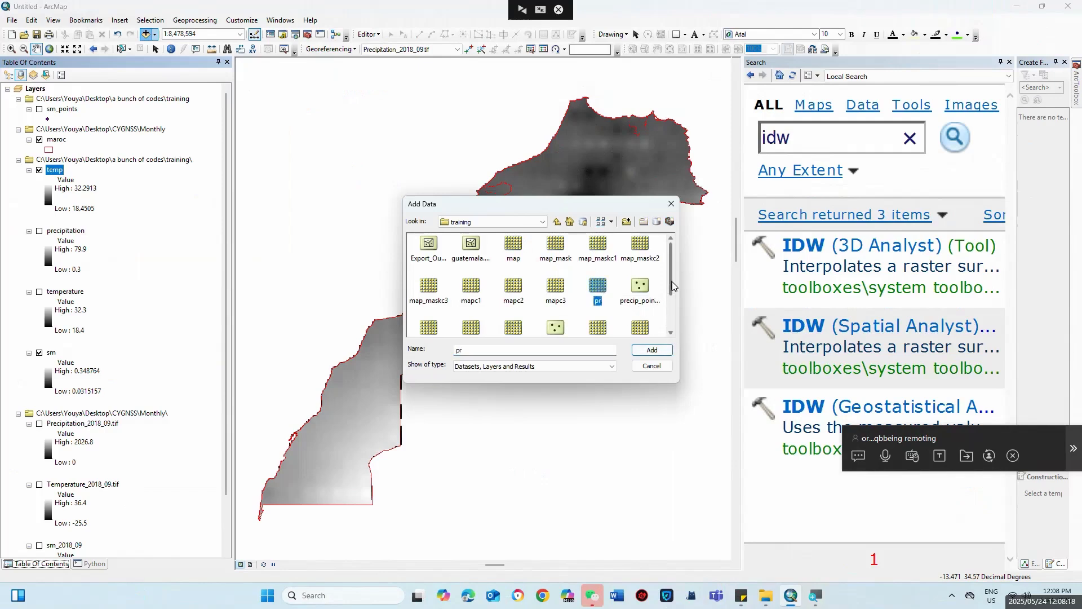
pyautogui.scroll(-1, 673, 296)
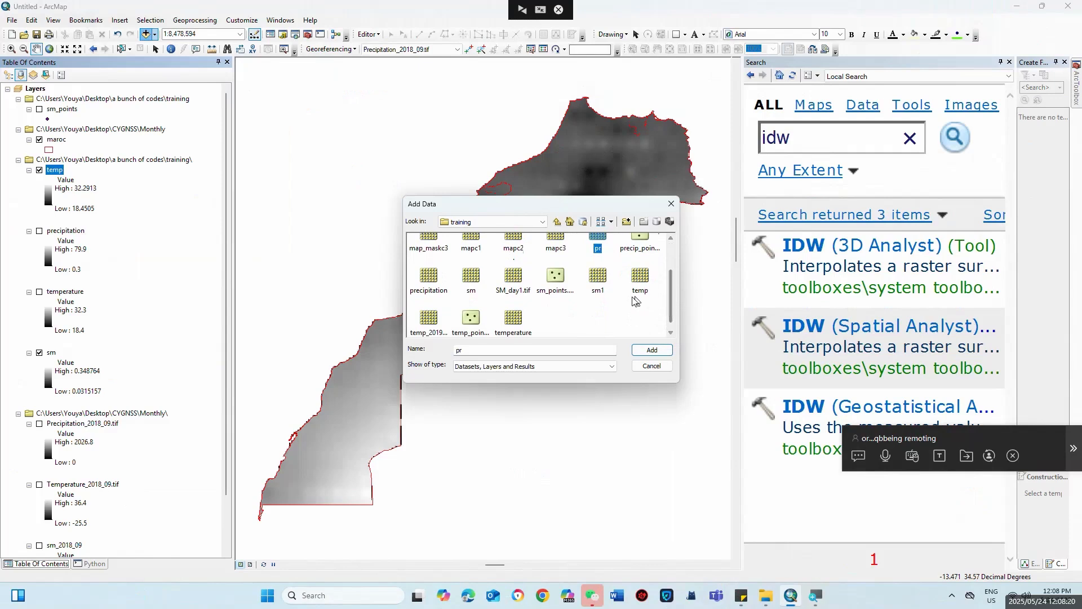
pyautogui.keyDown('ctrl'); pyautogui.click(598, 282); pyautogui.keyUp('ctrl')
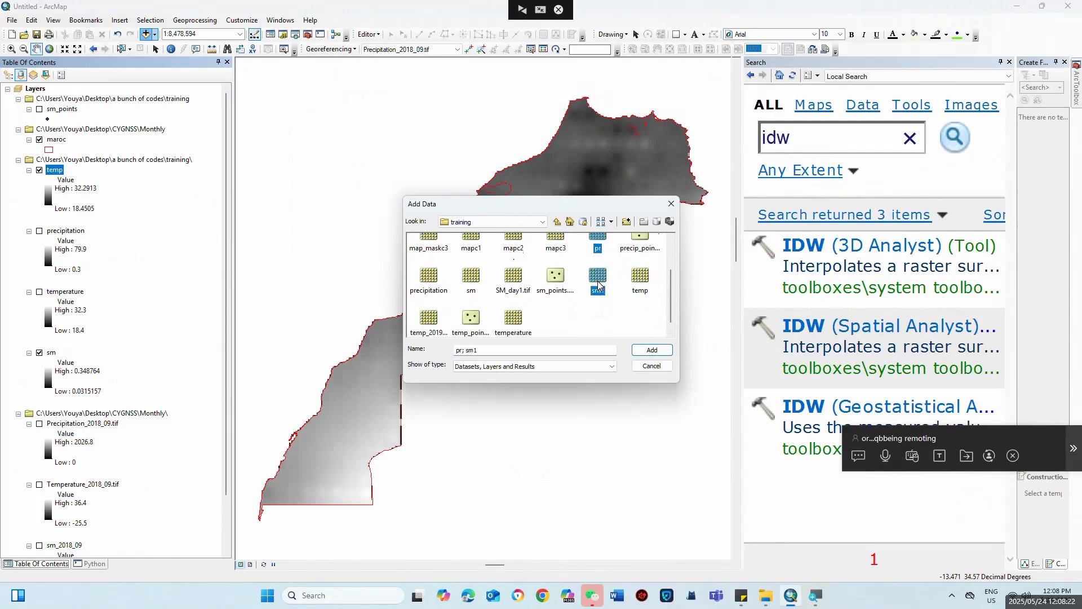
pyautogui.click(652, 350)
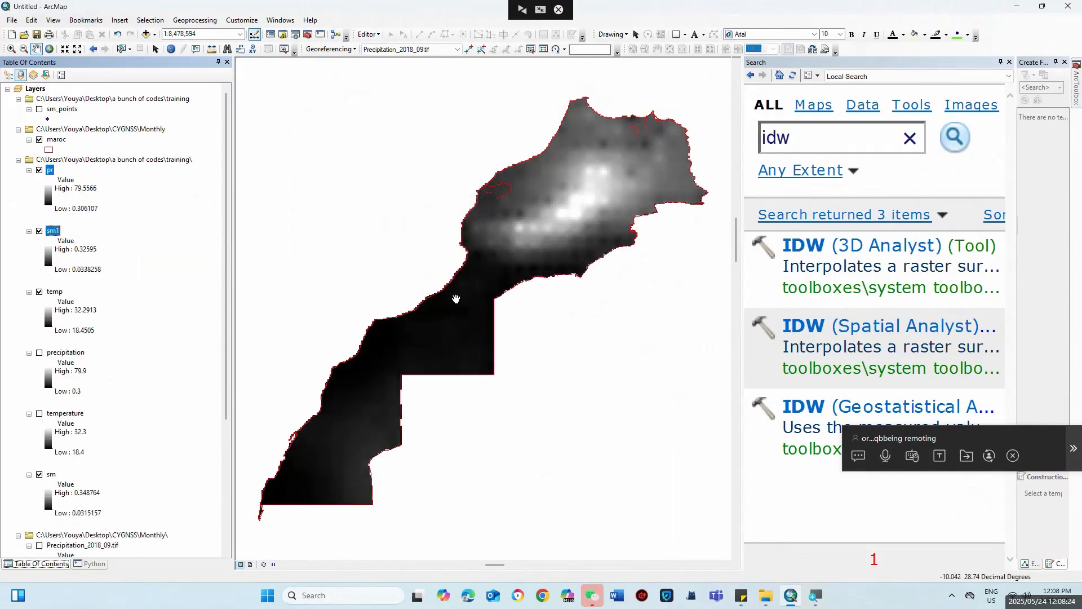
# Step: Turn all layers off, and turn on only the pr, sm1, temp and maroc layers
pyautogui.rightClick(39, 93)
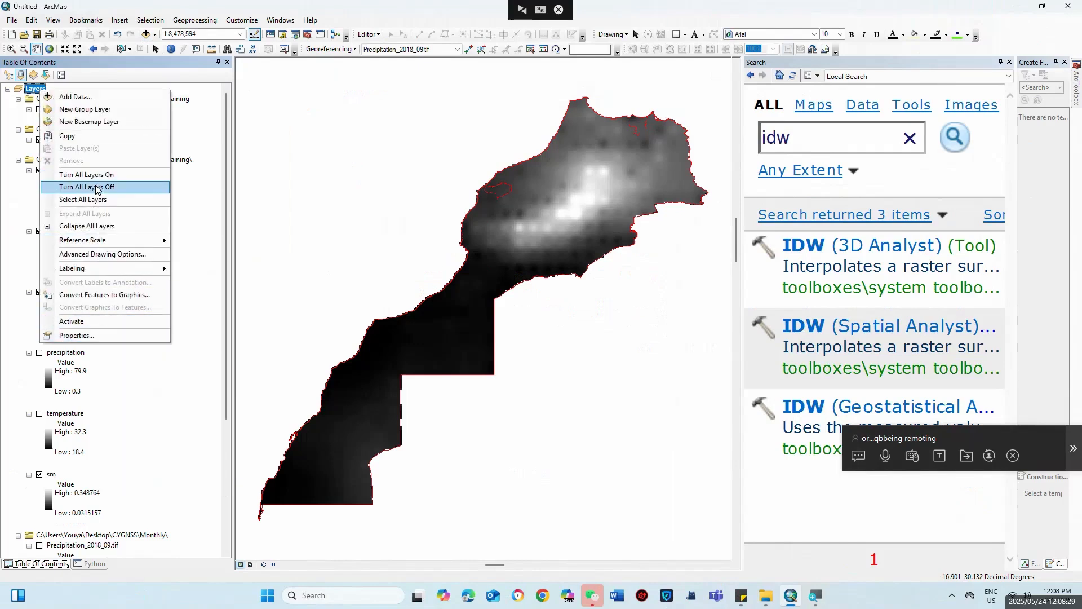
pyautogui.click(97, 187)
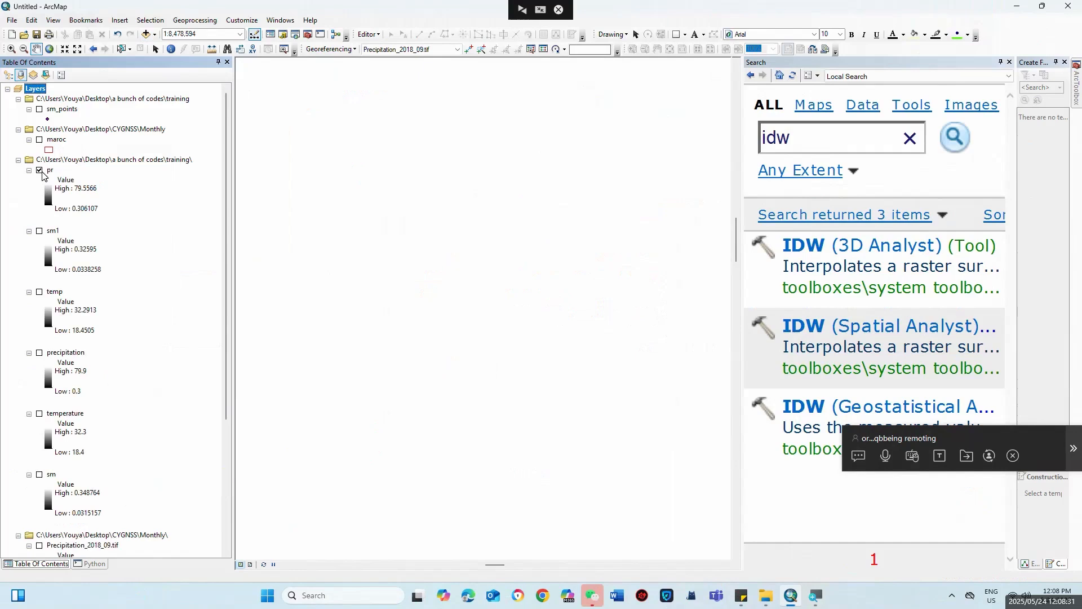
pyautogui.click(39, 231)
pyautogui.click(39, 292)
pyautogui.click(39, 140)
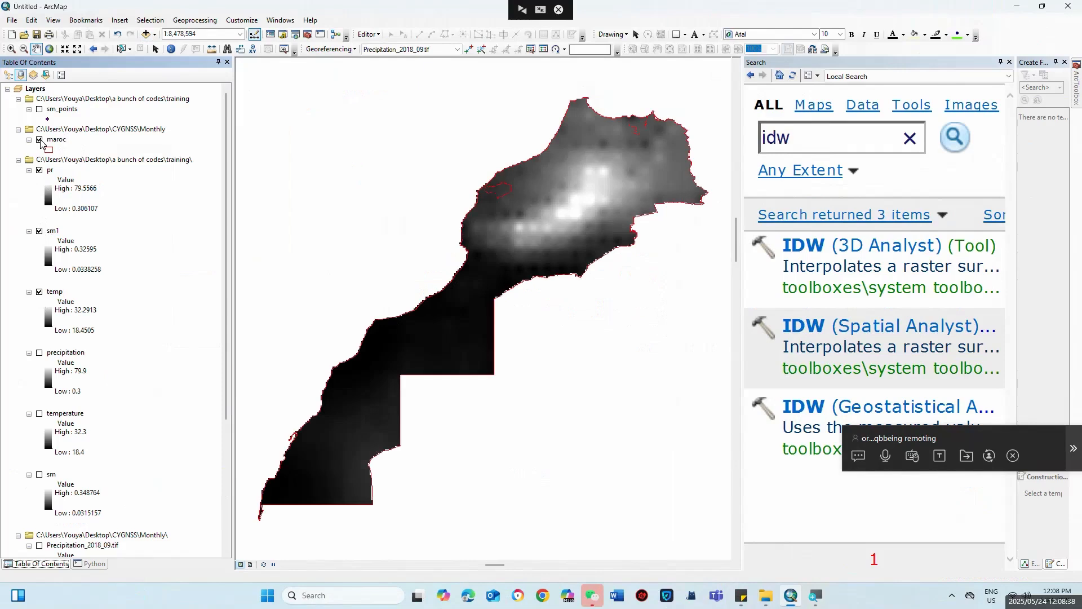